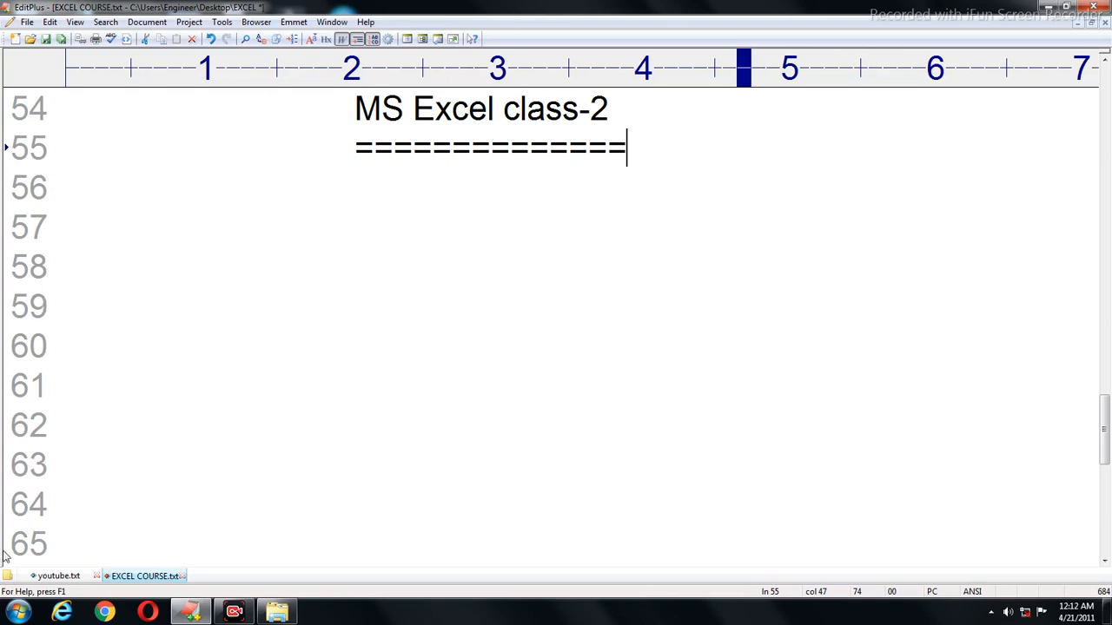
left_click(18, 611)
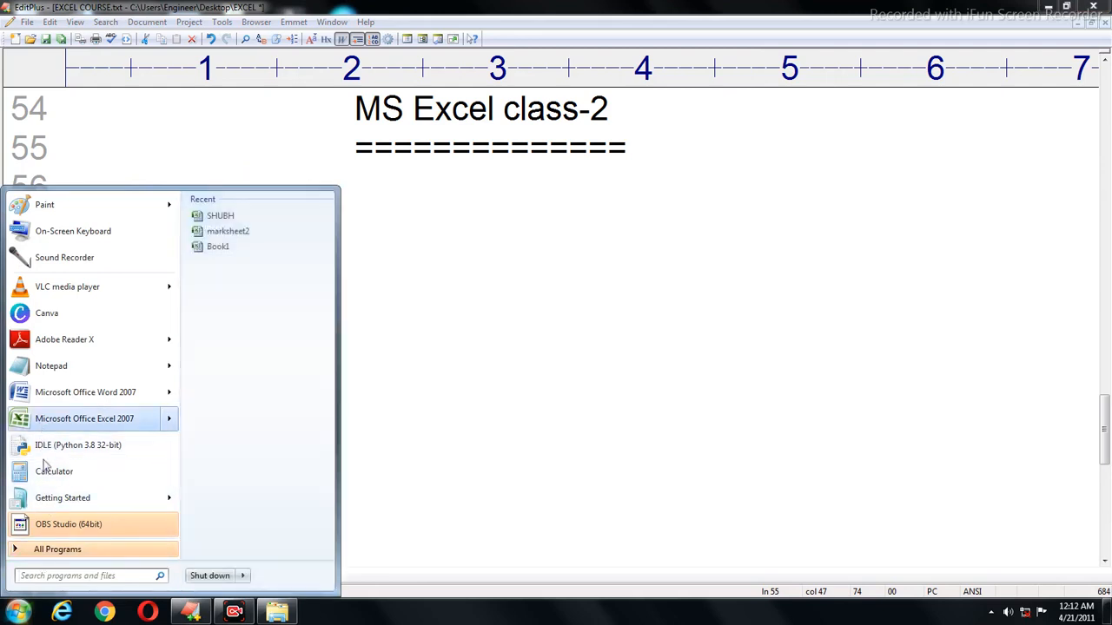
left_click(57, 552)
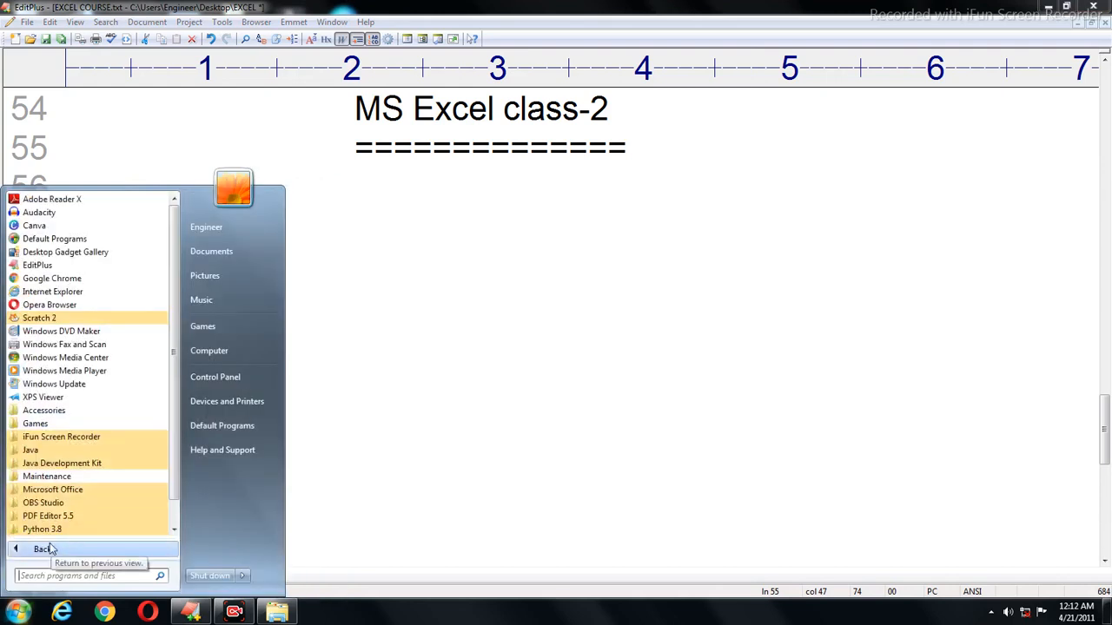
left_click(422, 364)
Launch Microsoft Office Excel 2007 from the Microsoft Office program group.
left_click(17, 612)
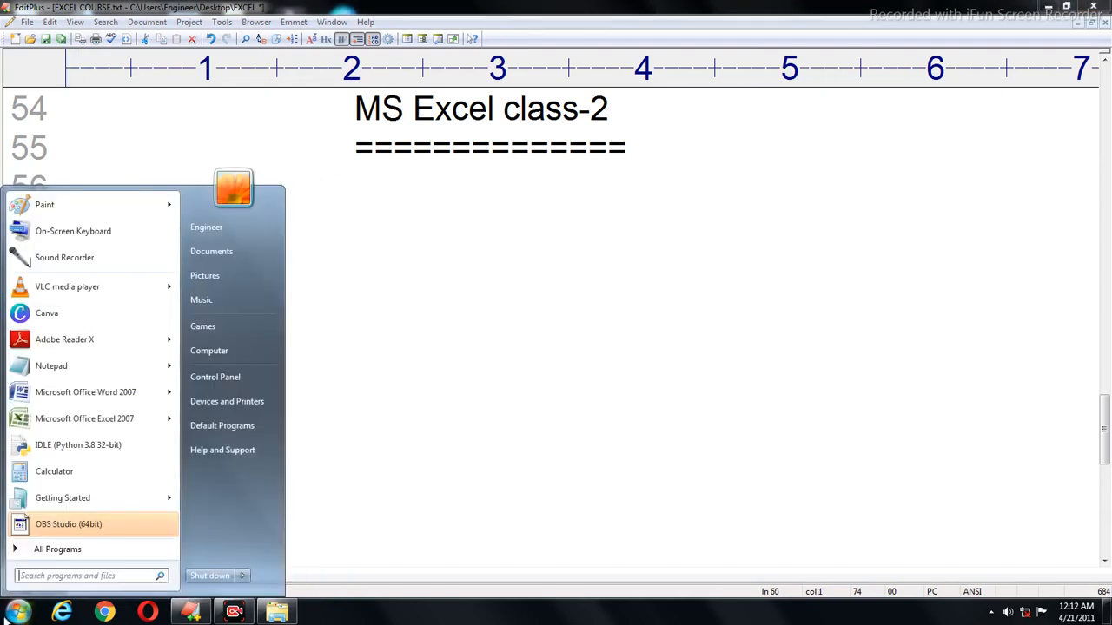
left_click(57, 549)
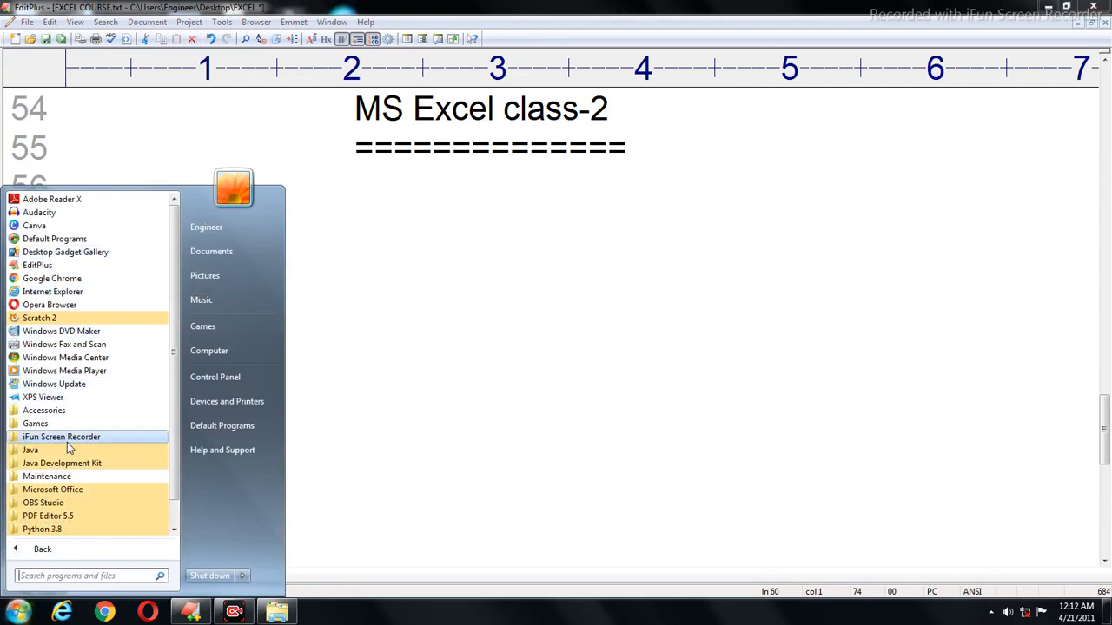
left_click(61, 490)
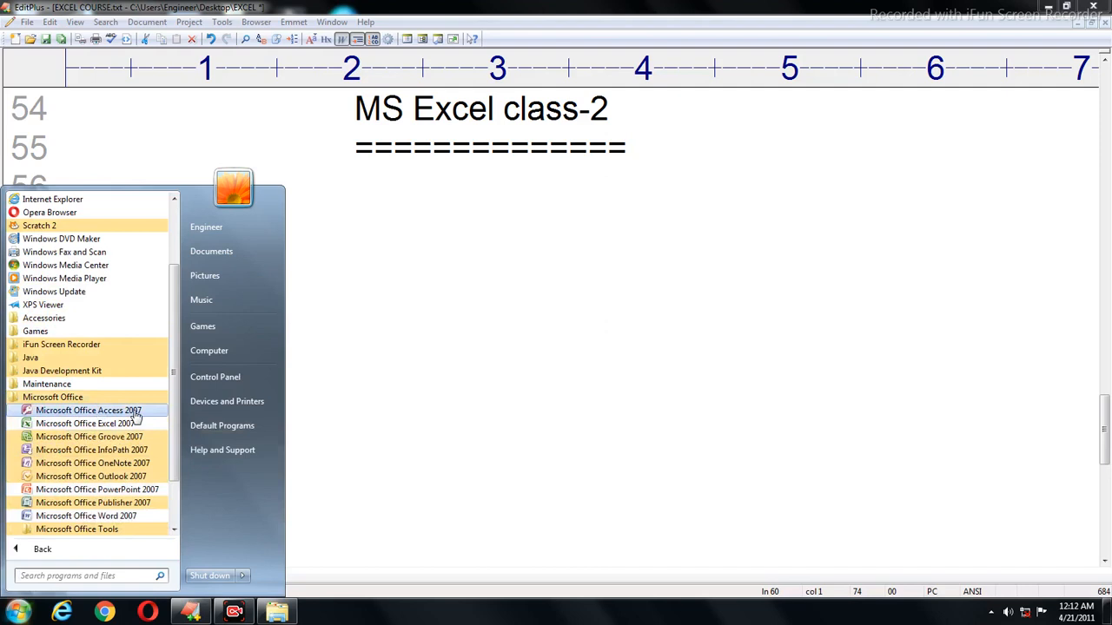
left_click(62, 425)
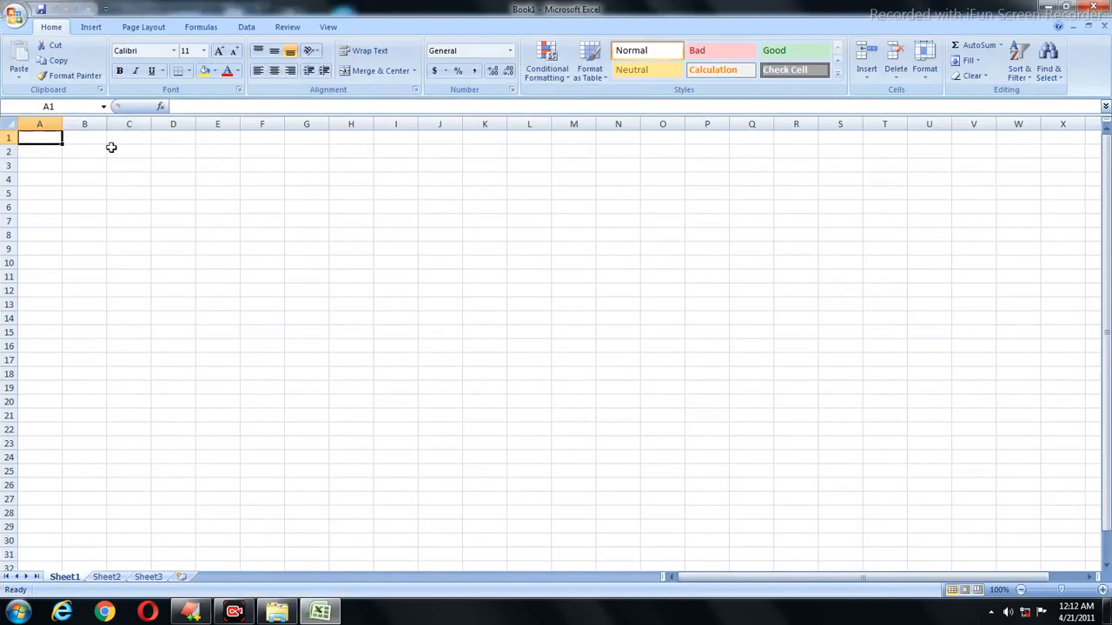
Highlight the cell range B2:S14 on Sheet1, and view Sheet2 and Sheet3 of the workbook.
left_click_drag(87, 153, 864, 324)
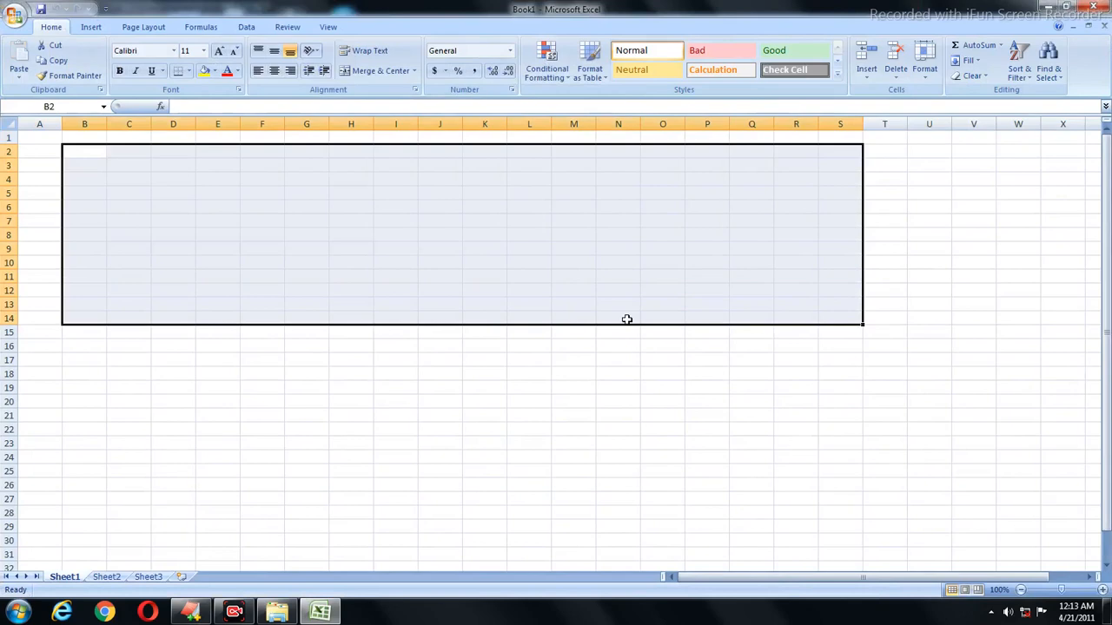
left_click(165, 441)
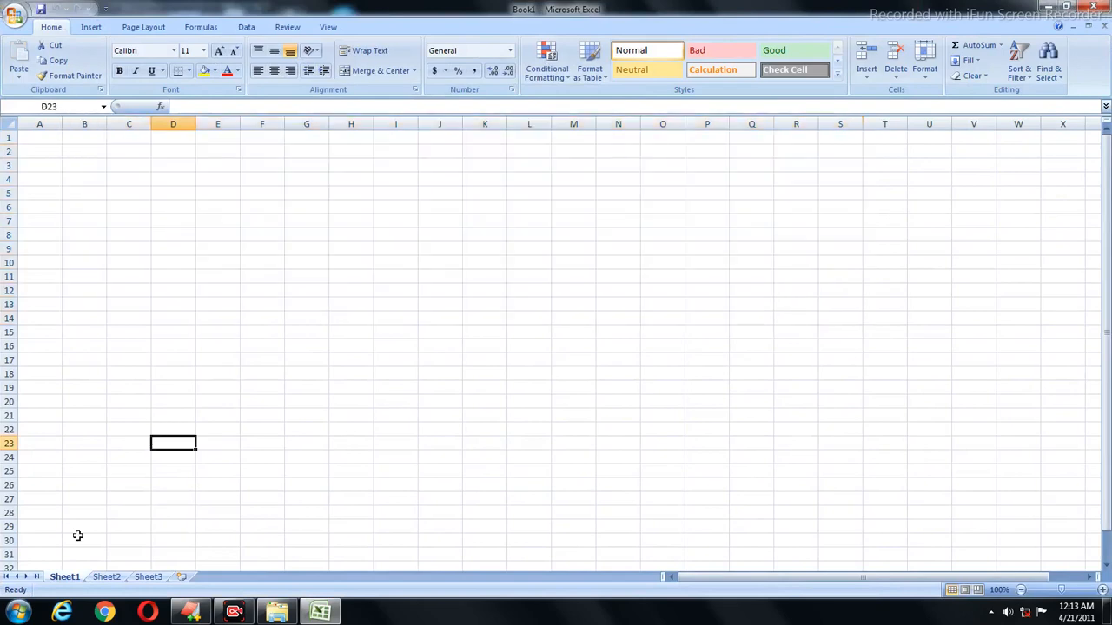
left_click(106, 578)
left_click(152, 579)
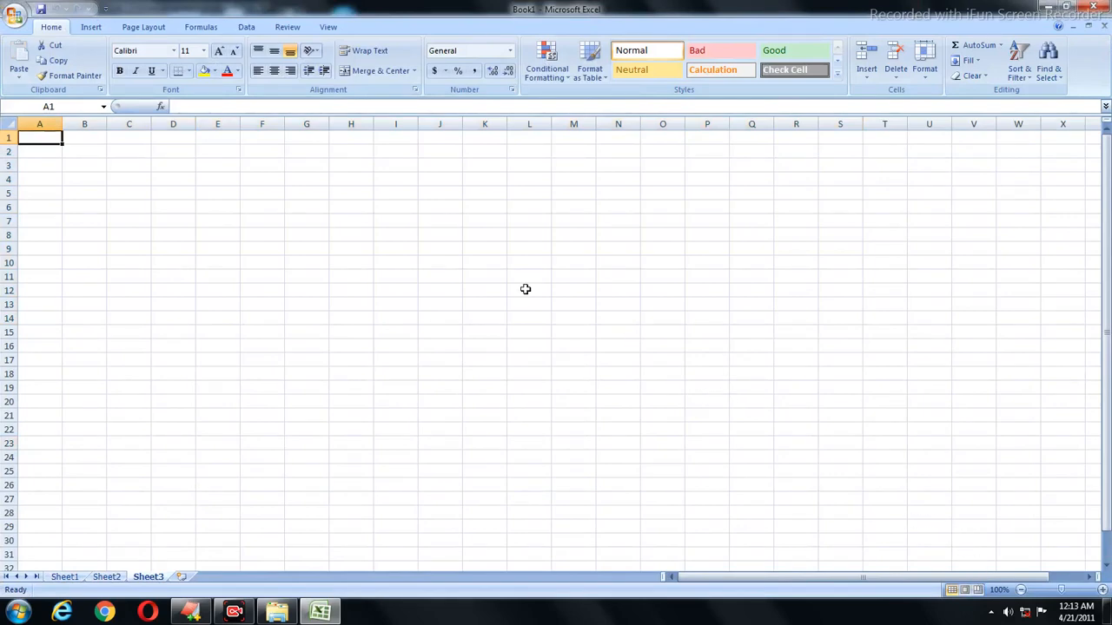
Select several individual cells in the middle of Sheet3, including I11 and G12, ending on cell I7.
left_click(459, 291)
left_click(397, 274)
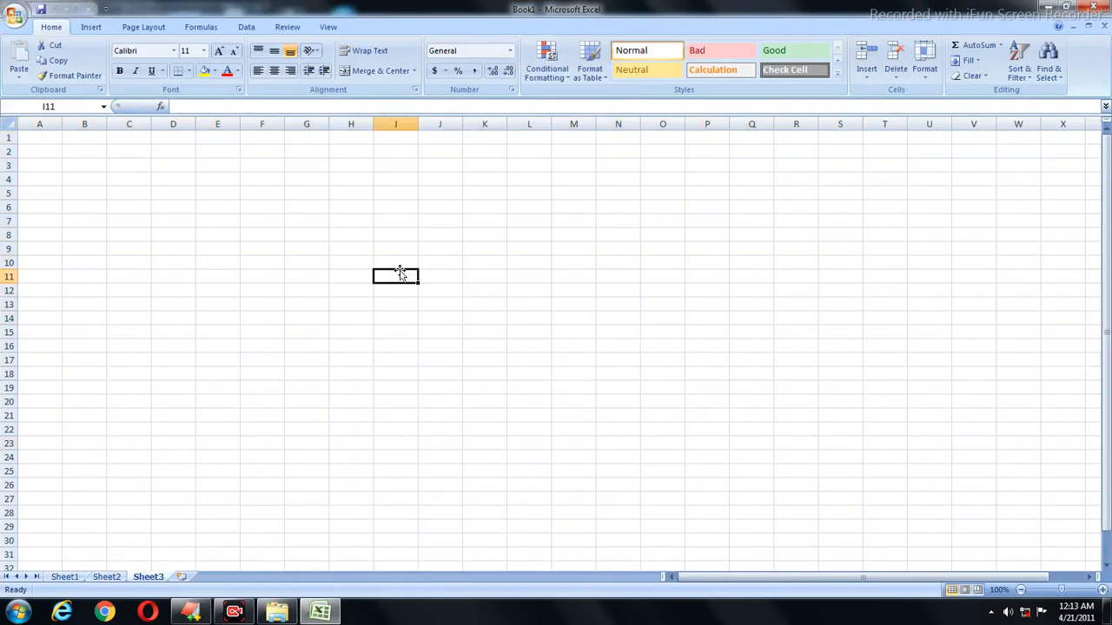
left_click(321, 236)
left_click(365, 224)
left_click(351, 304)
left_click(309, 292)
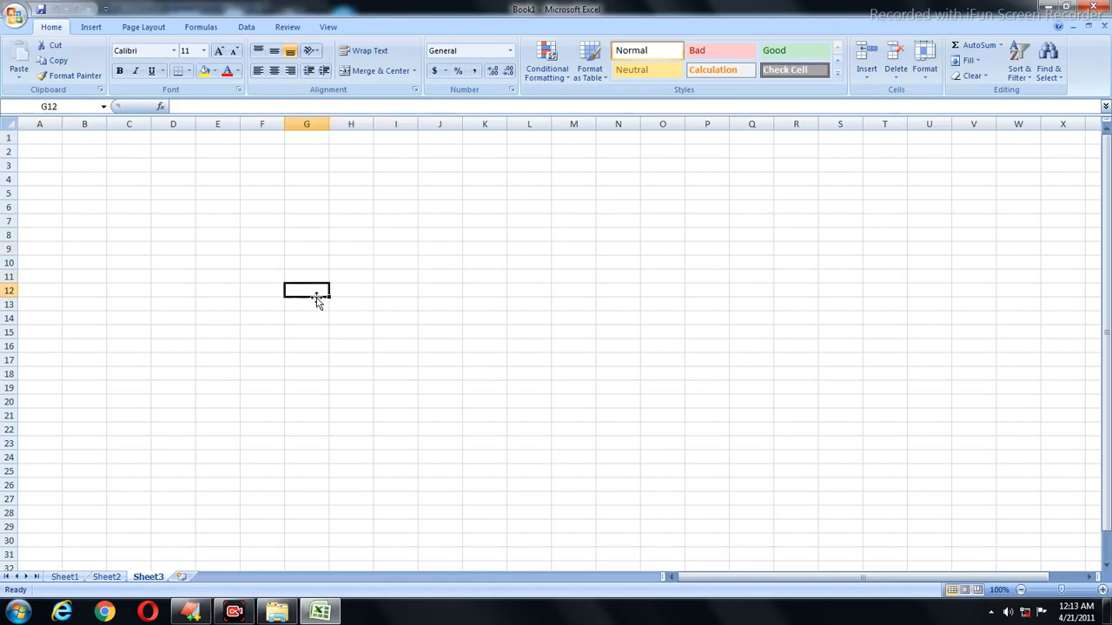
left_click(289, 248)
left_click(370, 218)
left_click(384, 215)
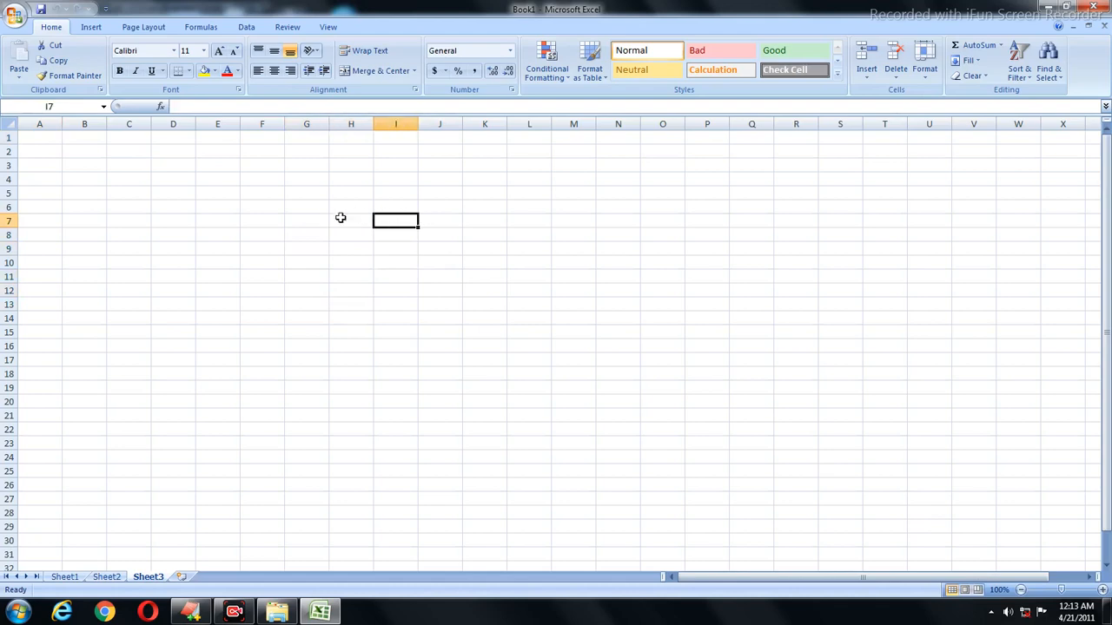
Highlight entire columns and rows on Sheet3, including column I, rows 6, 7 and 12, and column E, ending on cell E4.
left_click(396, 123)
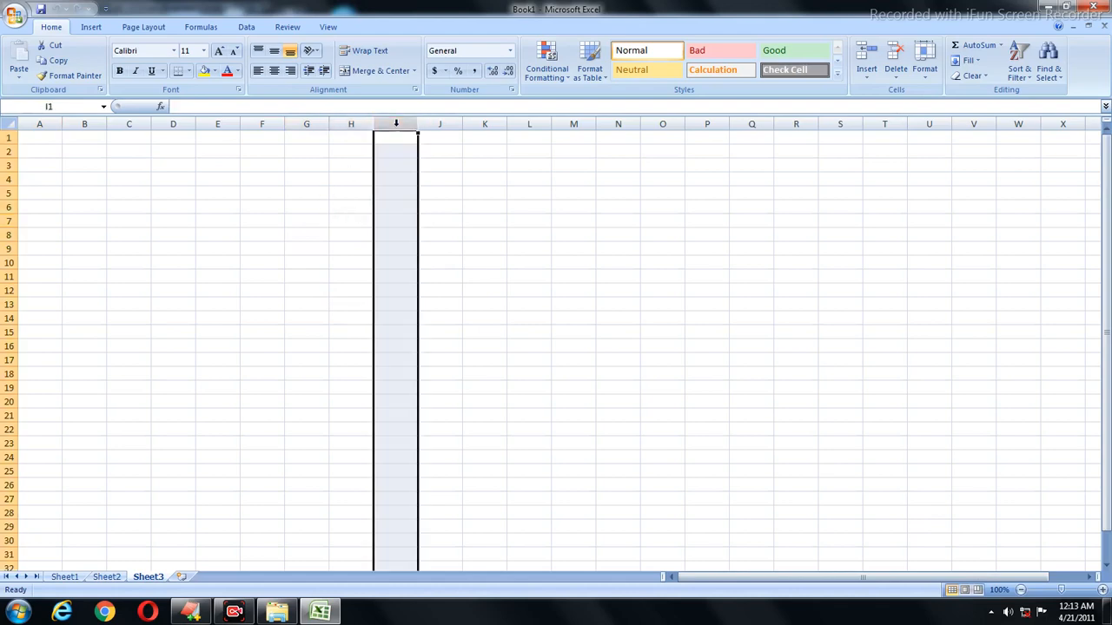
left_click(8, 207)
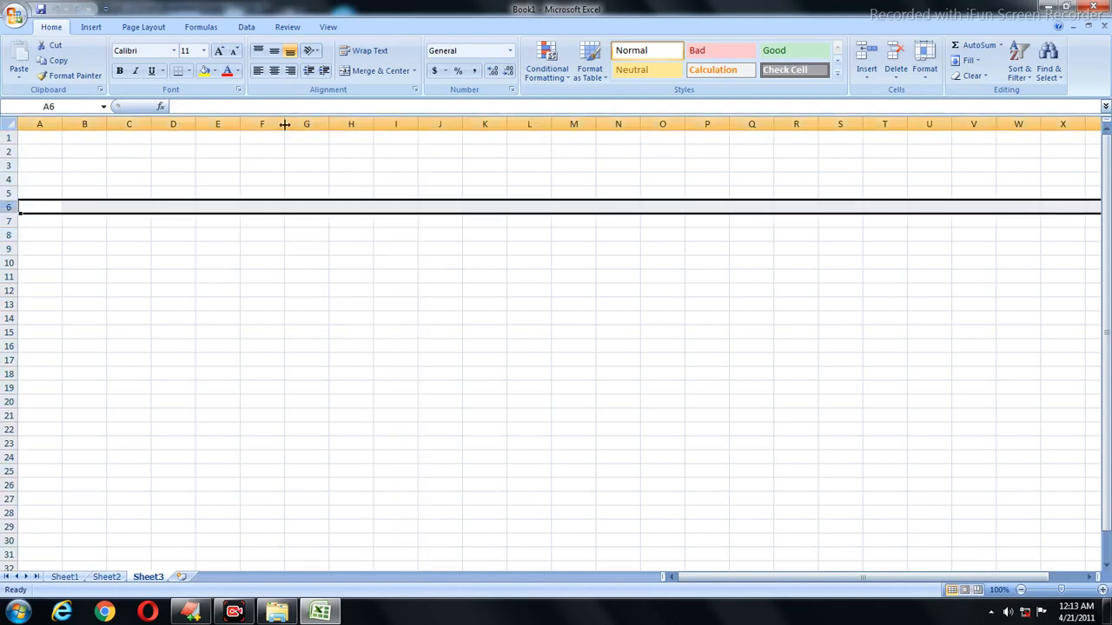
left_click(293, 123)
left_click(364, 123)
left_click(400, 123)
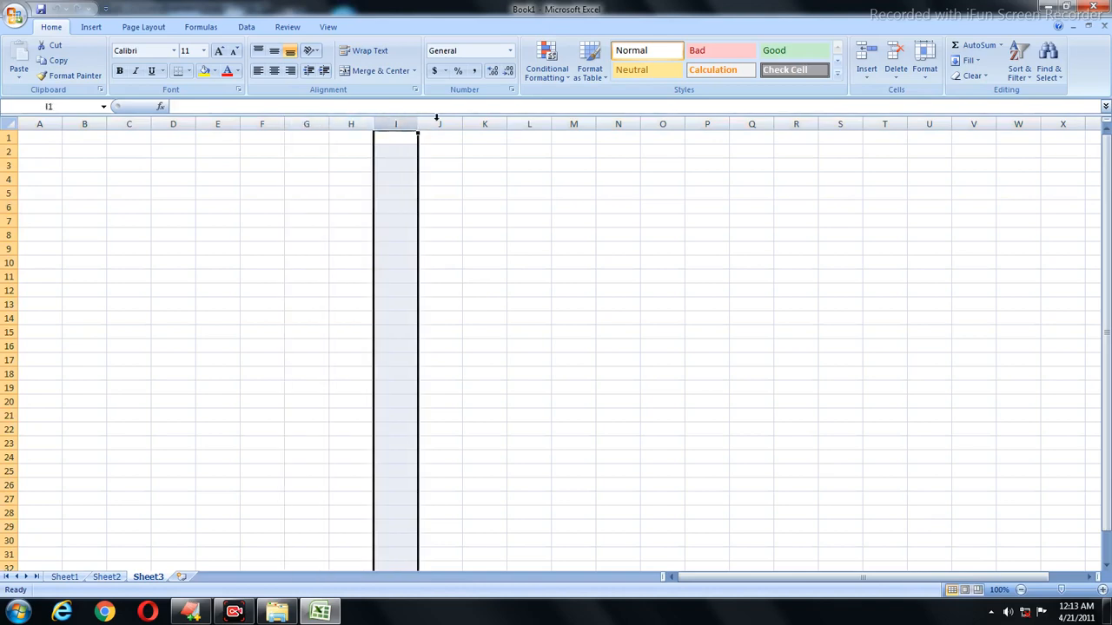
left_click(444, 123)
left_click(11, 222)
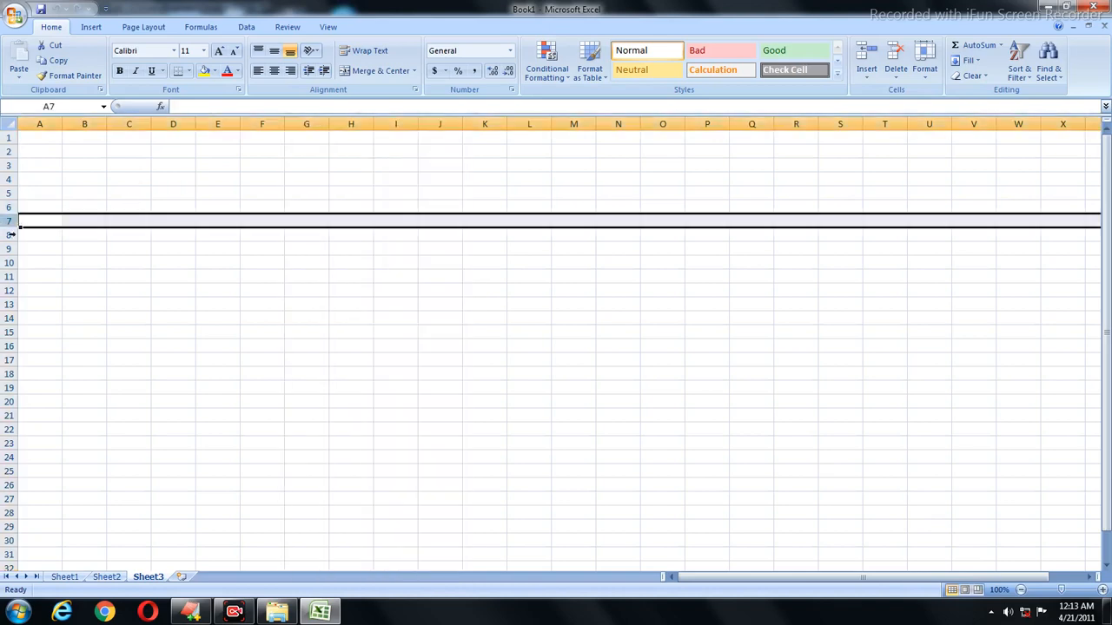
left_click(8, 291)
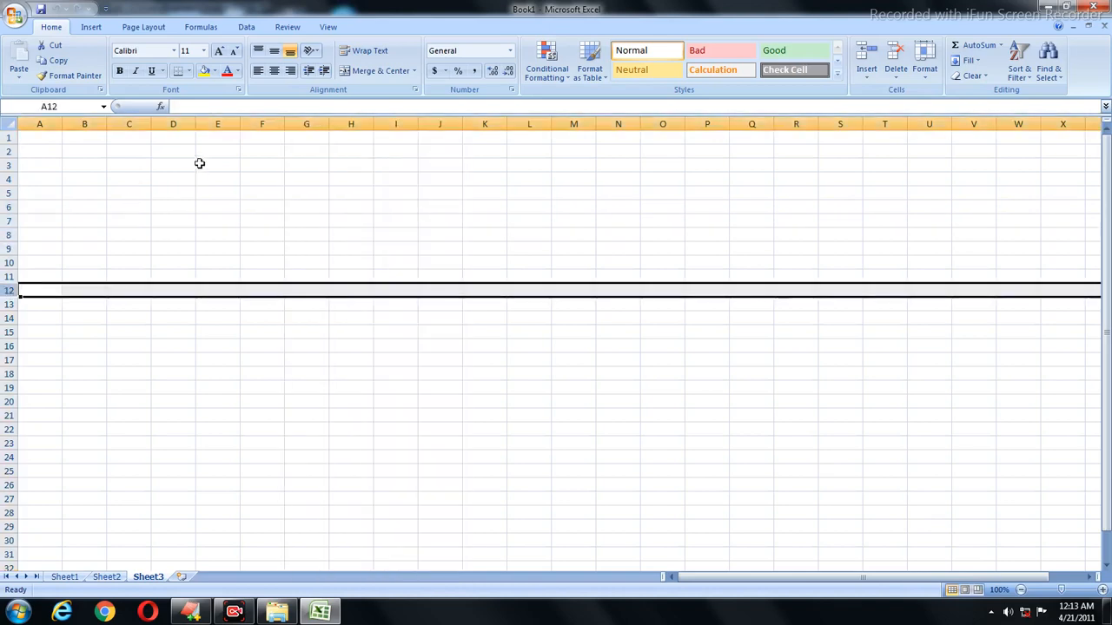
left_click(217, 124)
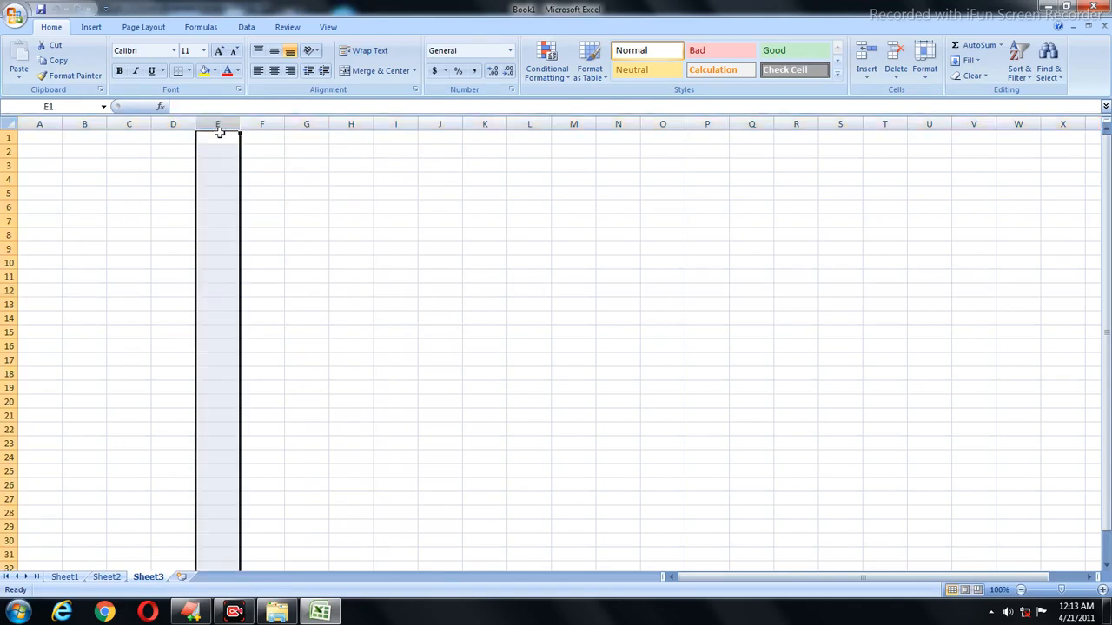
left_click(214, 178)
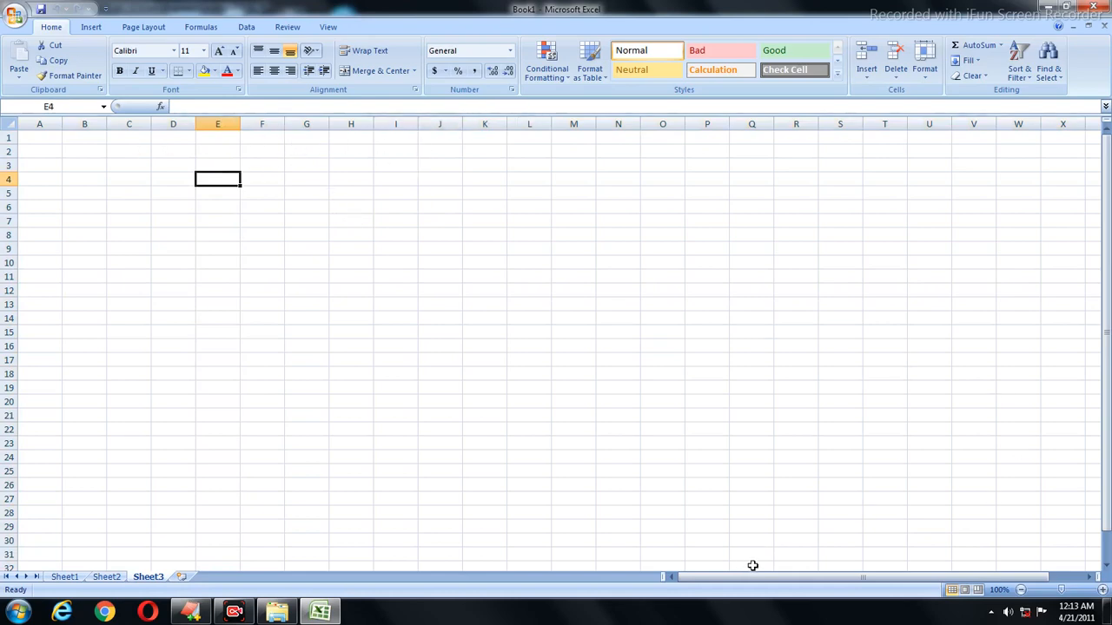
Move the active cell along row 4 out to column AZ to examine the column lettering beyond Z.
left_click_drag(678, 577, 811, 565)
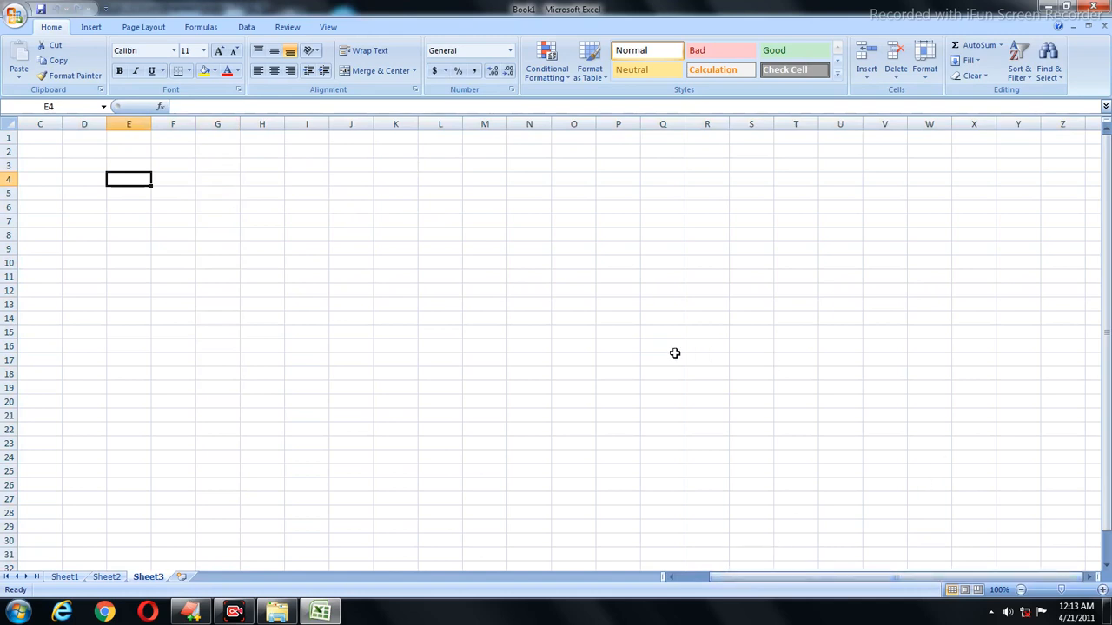
key("Right")
key("Right")
key("Right")
key("Right")
key("Right")
key("Right")
key("Right")
key("Right")
key("Right")
key("Right")
key("Right")
key("Right")
key("Right")
key("Right")
key("Right")
key("Right")
key("Right")
key("Right")
key("Right")
key("Right")
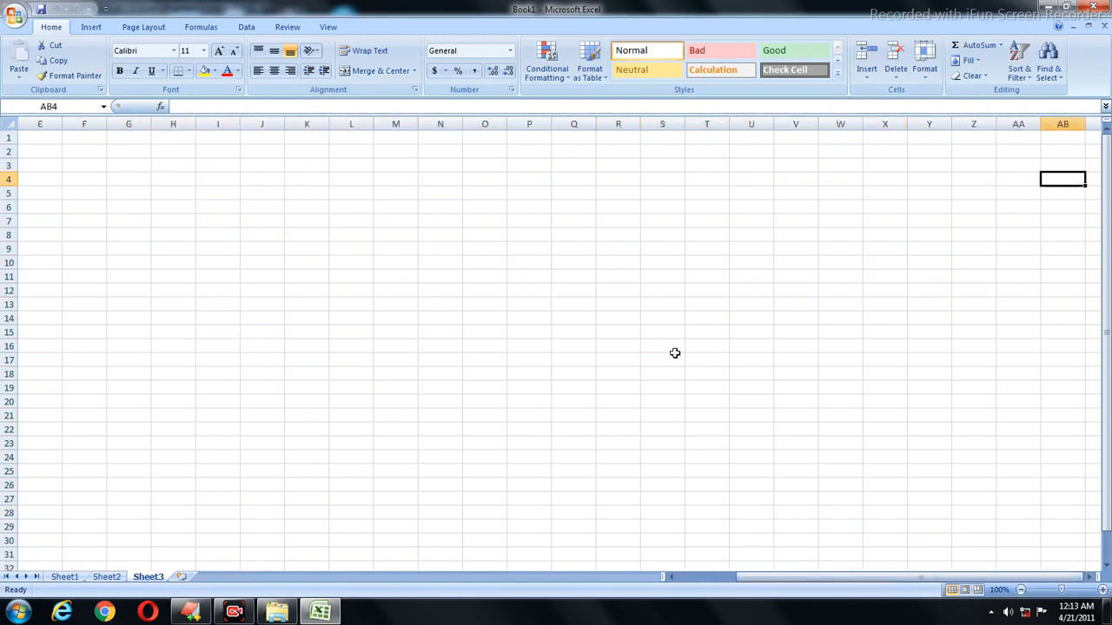
key("Right")
key("Right")
key("Right")
key("Right")
key("Right")
key("Right")
key("Right")
key("Right")
key("Right")
key("Right")
key("Right")
key("Right")
key("Right")
key("Right")
key("Right")
key("Right")
key("Right")
key("Right")
key("Right")
key("Right")
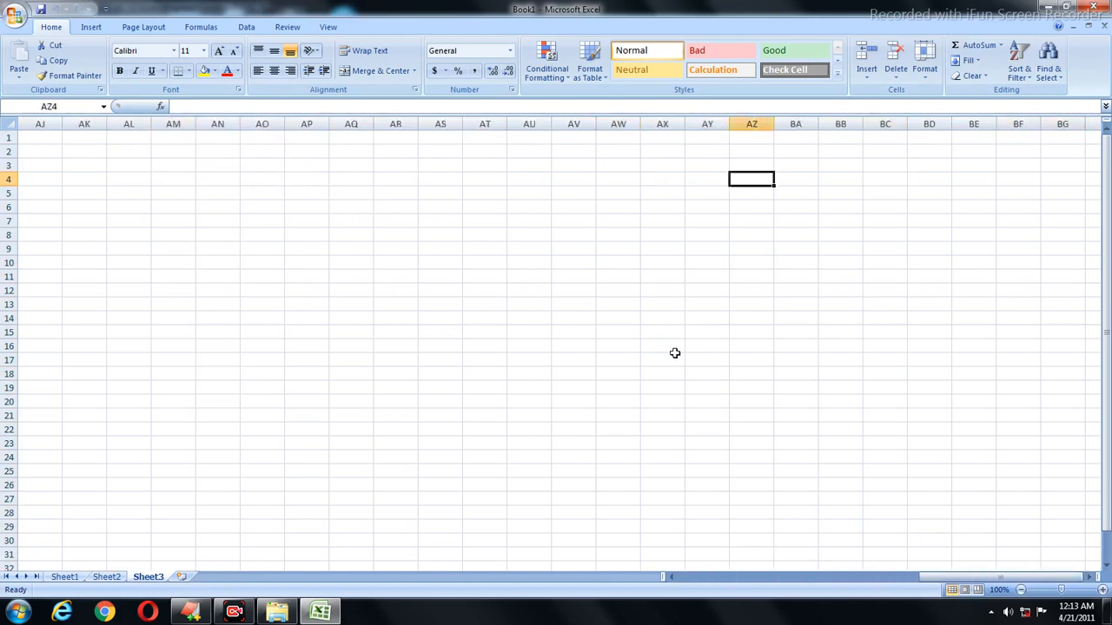
Return the active cell to the beginning of row 4, at cell A4.
key("Left")
key("Left")
key("Left")
key("Left")
key("Left")
key("Left")
key("Left")
key("Left")
key("Left")
key("Left")
key("Left")
key("Left")
key("Left")
key("Left")
key("Left")
key("Home")
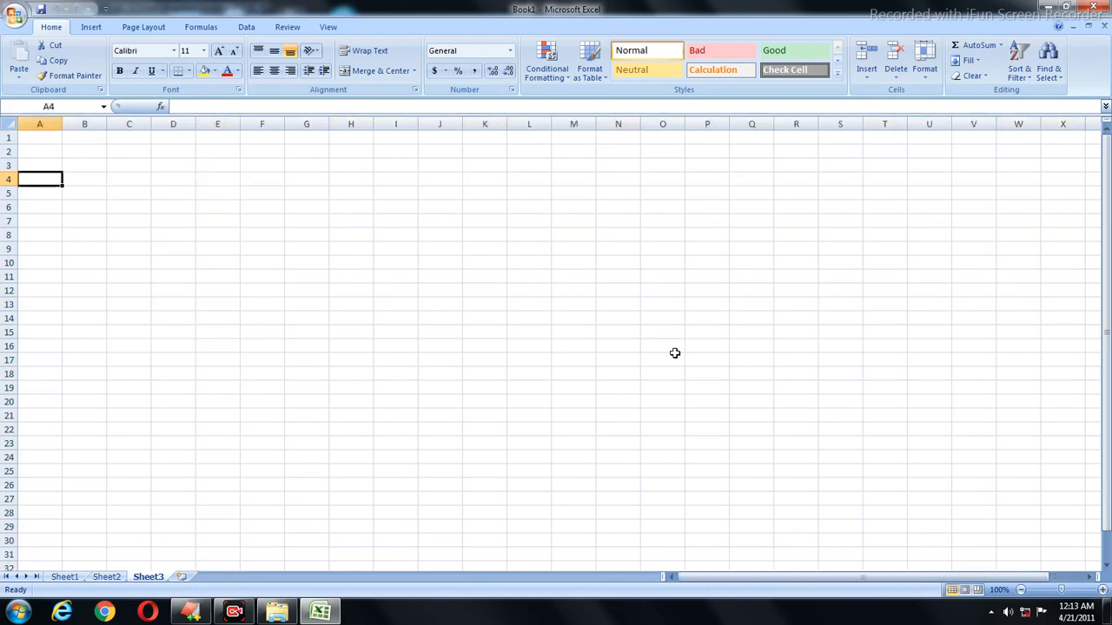
Examine the row numbering of Sheet3 down past row 330 and back up to row 1.
scroll(675, 352, "down", 20)
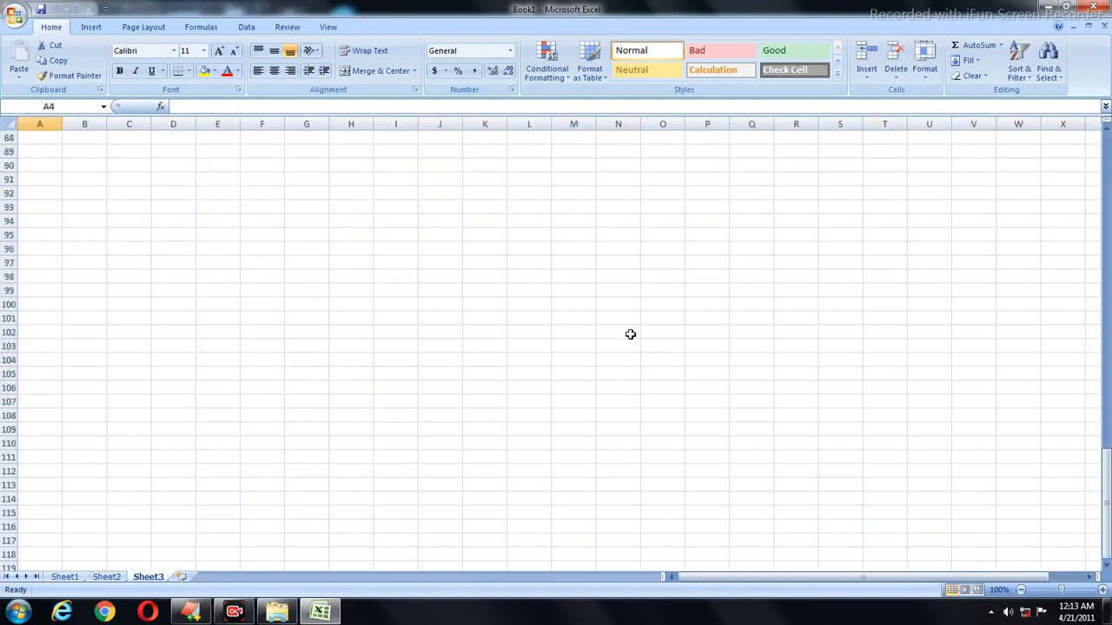
scroll(630, 329, "down", 20)
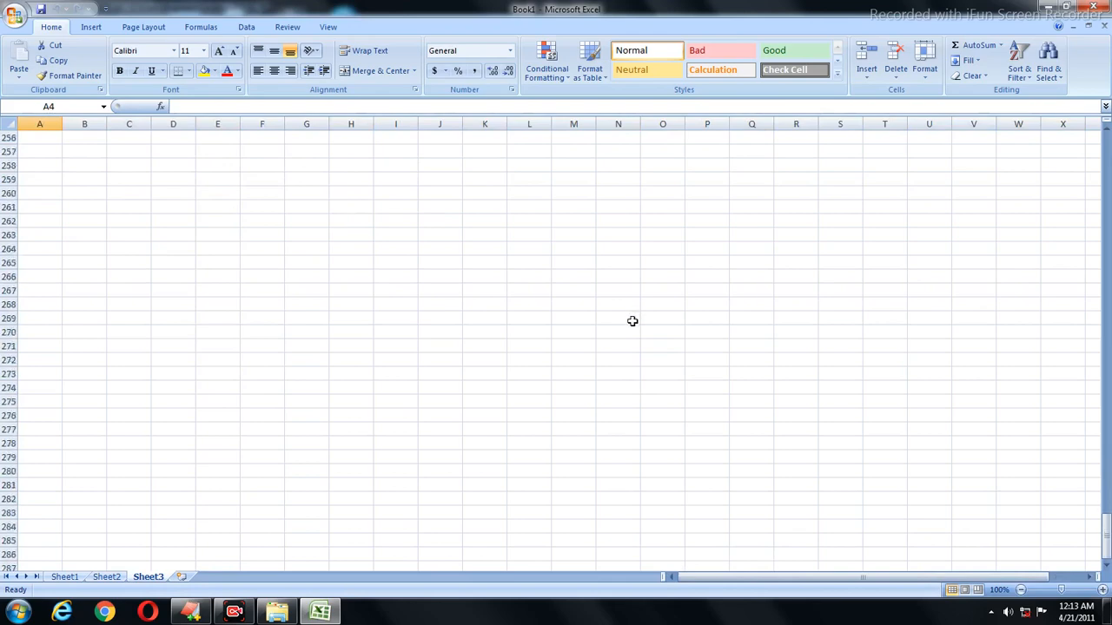
scroll(630, 324, "down", 16)
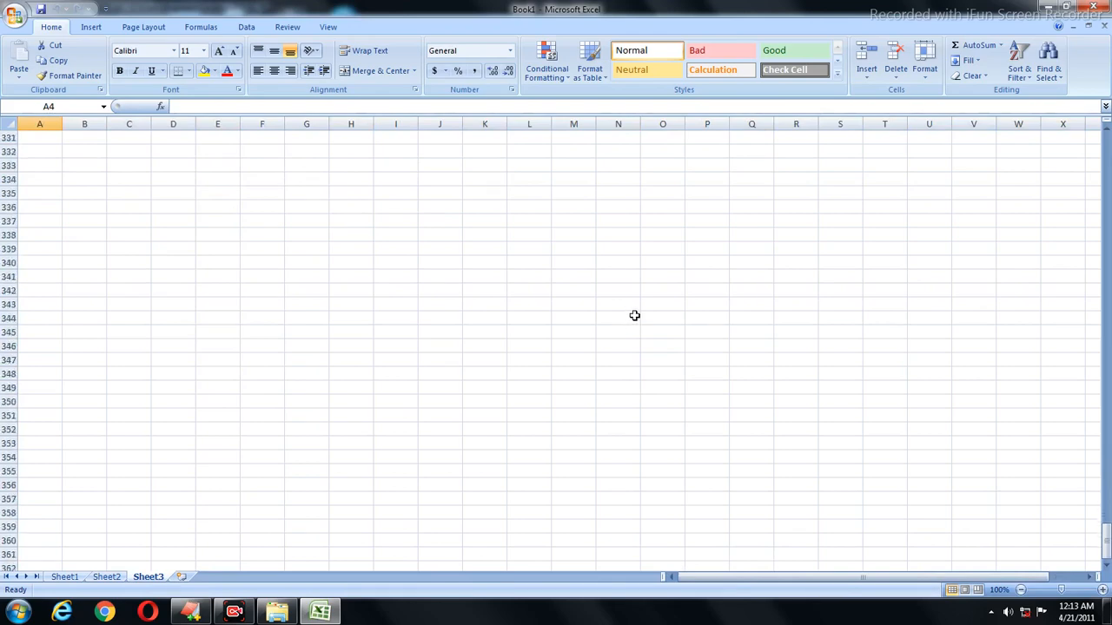
scroll(634, 315, "down", 6)
scroll(635, 311, "up", 20)
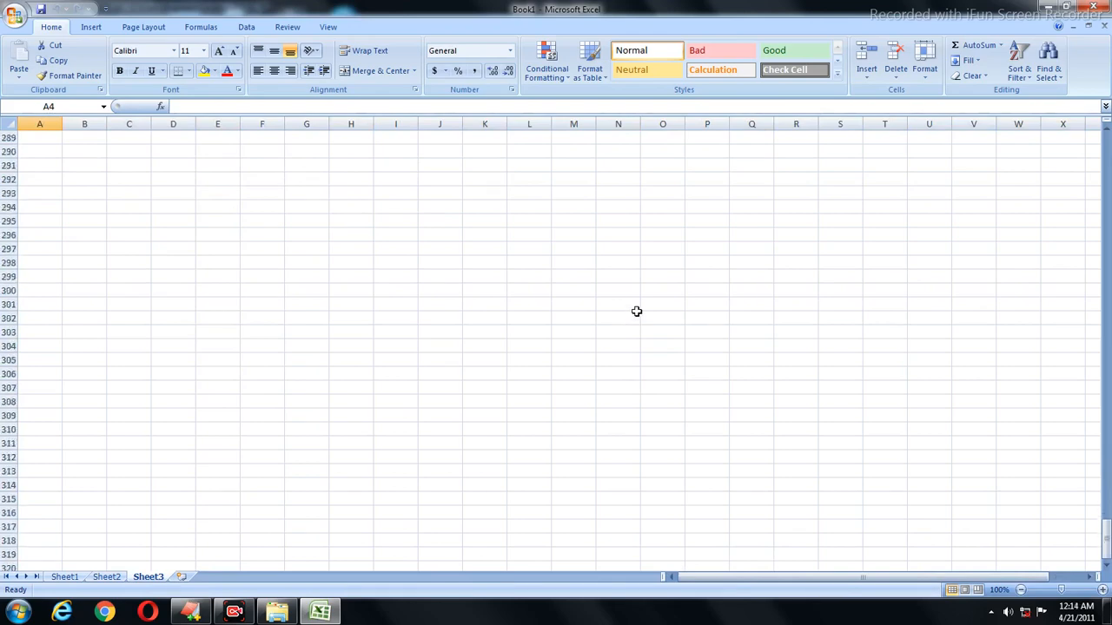
scroll(635, 311, "up", 11)
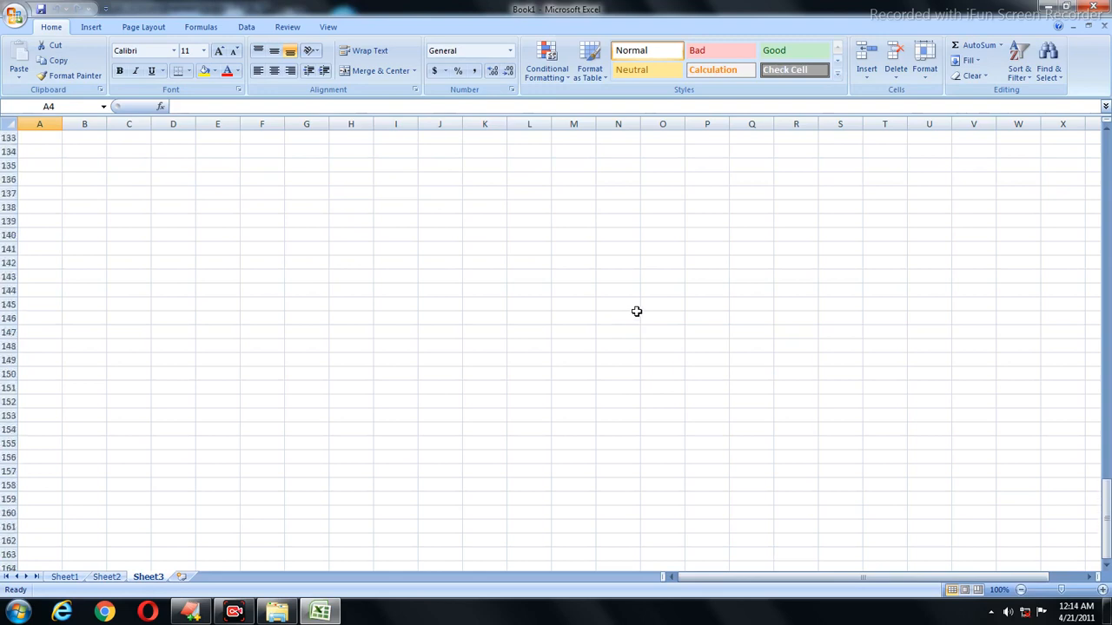
scroll(665, 273, "up", 11)
scroll(666, 273, "up", 20)
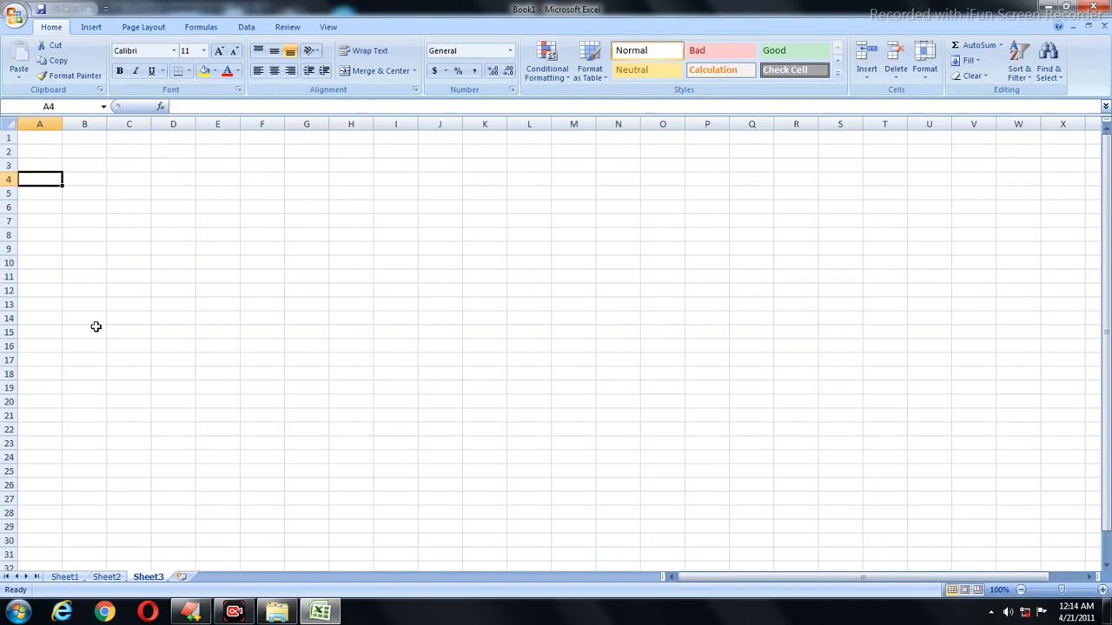
scroll(95, 326, "down", 20)
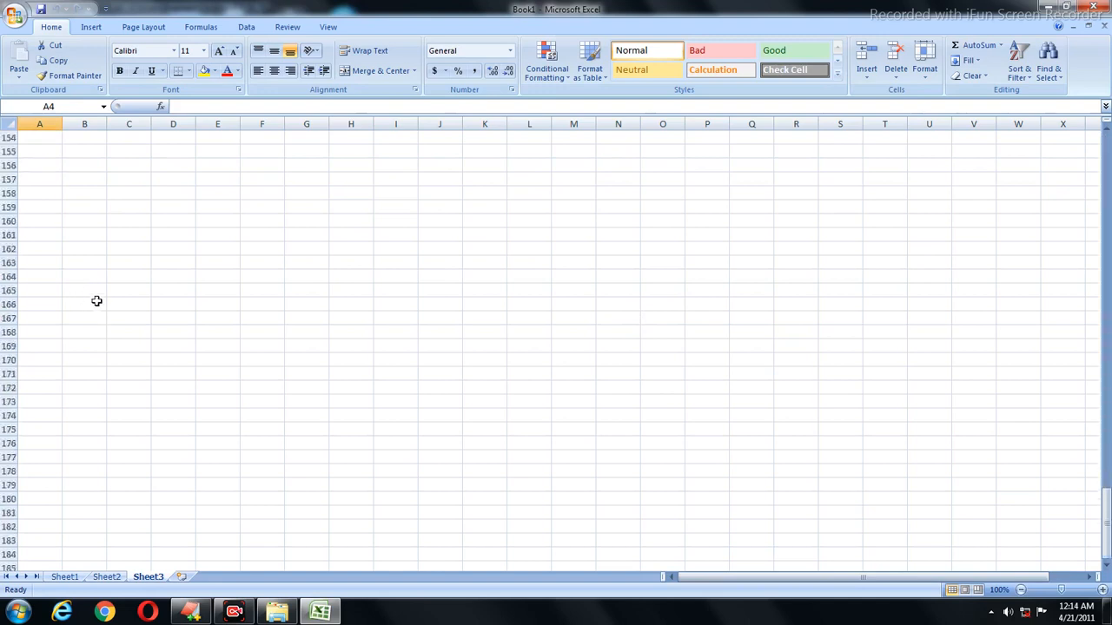
scroll(97, 301, "down", 20)
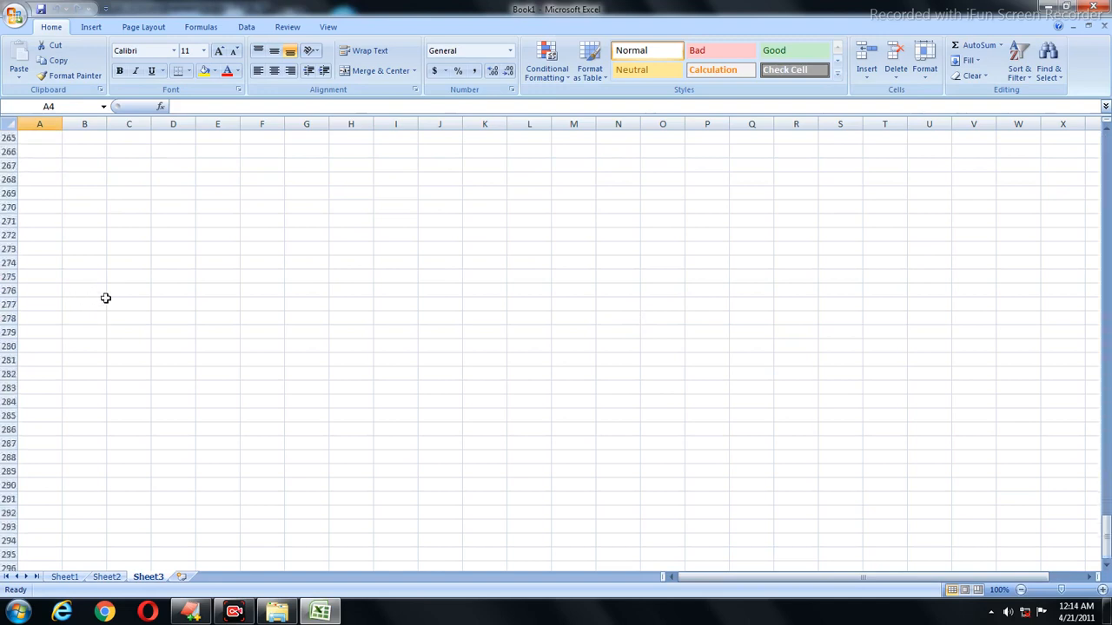
scroll(105, 298, "down", 20)
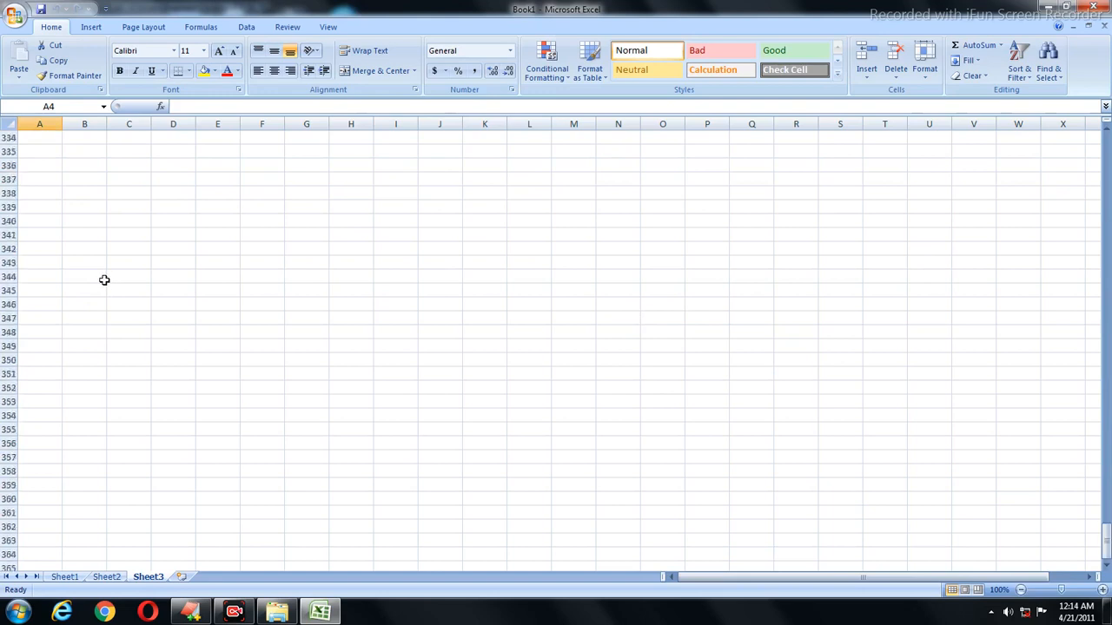
scroll(105, 280, "up", 20)
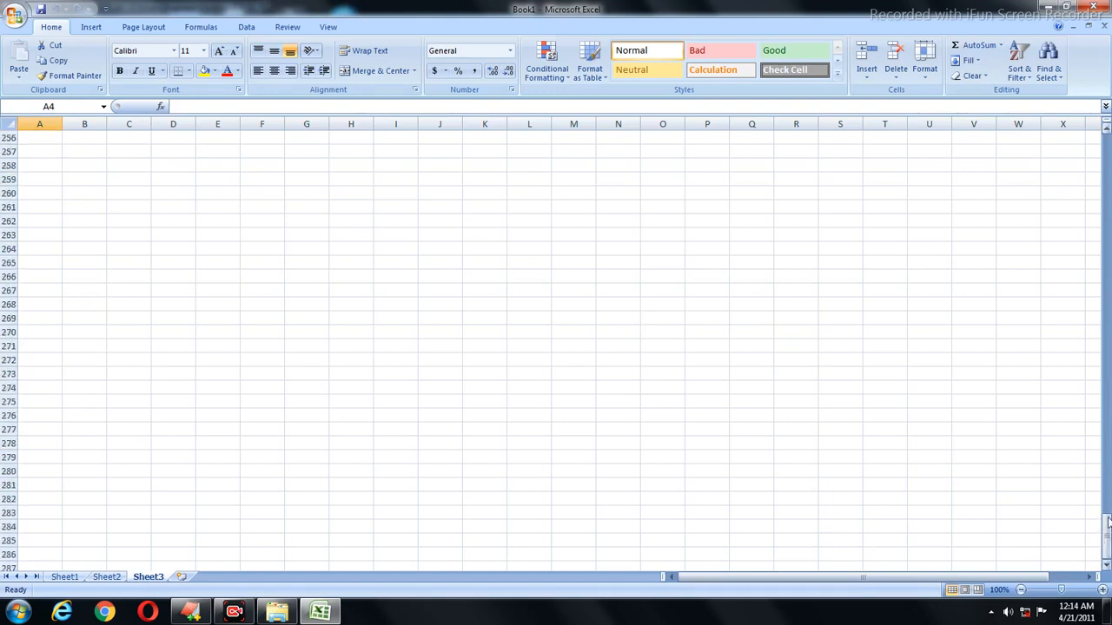
left_click_drag(1108, 521, 951, 137)
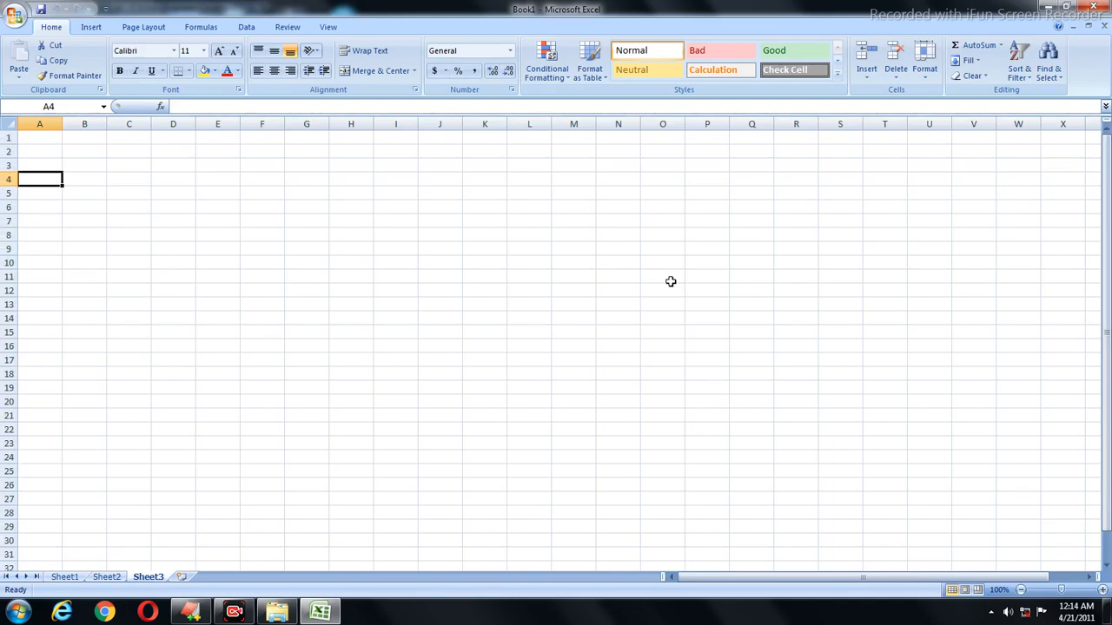
Jump to the last row of column A on Sheet3, cell A1048576.
key("ctrl+Down")
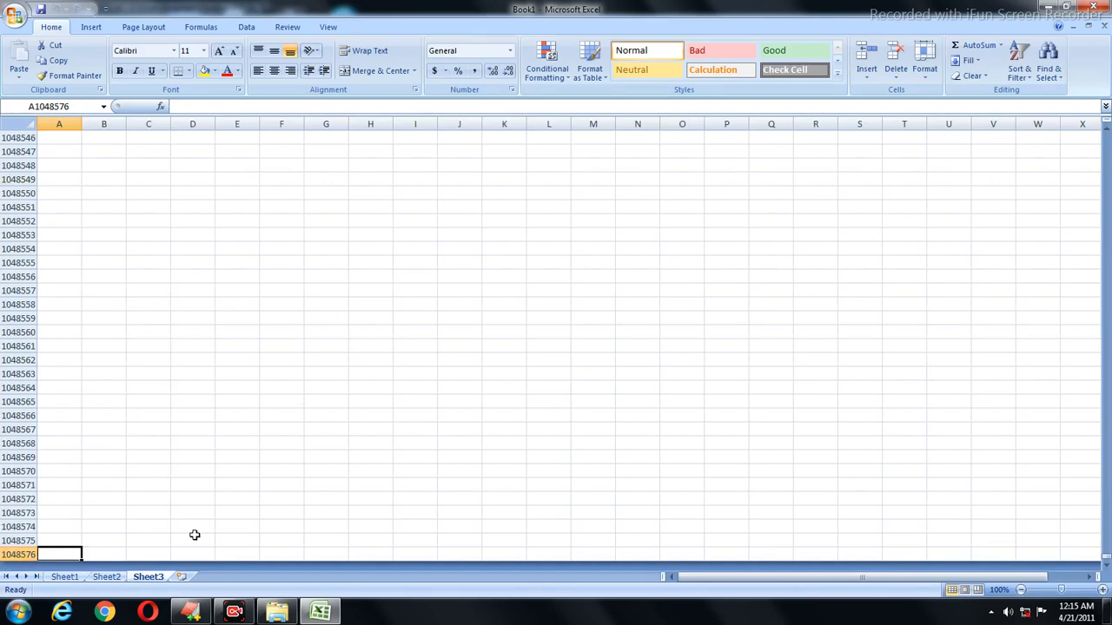
Return to cell A1 of Sheet3 and bring up the On-Screen Keyboard over the upper middle of the sheet.
key("ctrl+Home")
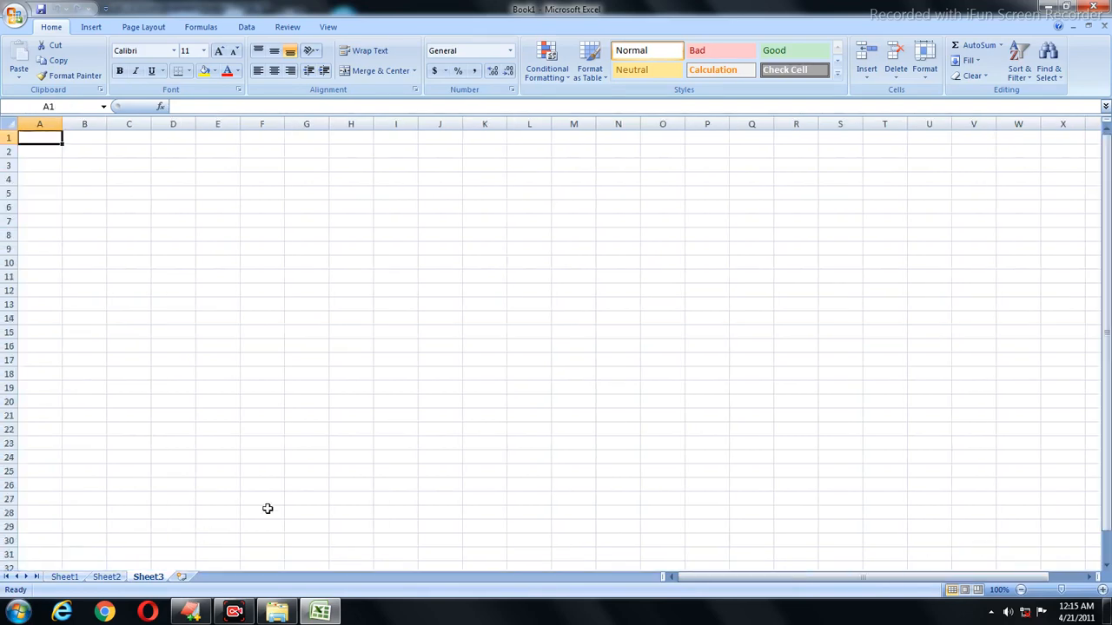
left_click(18, 612)
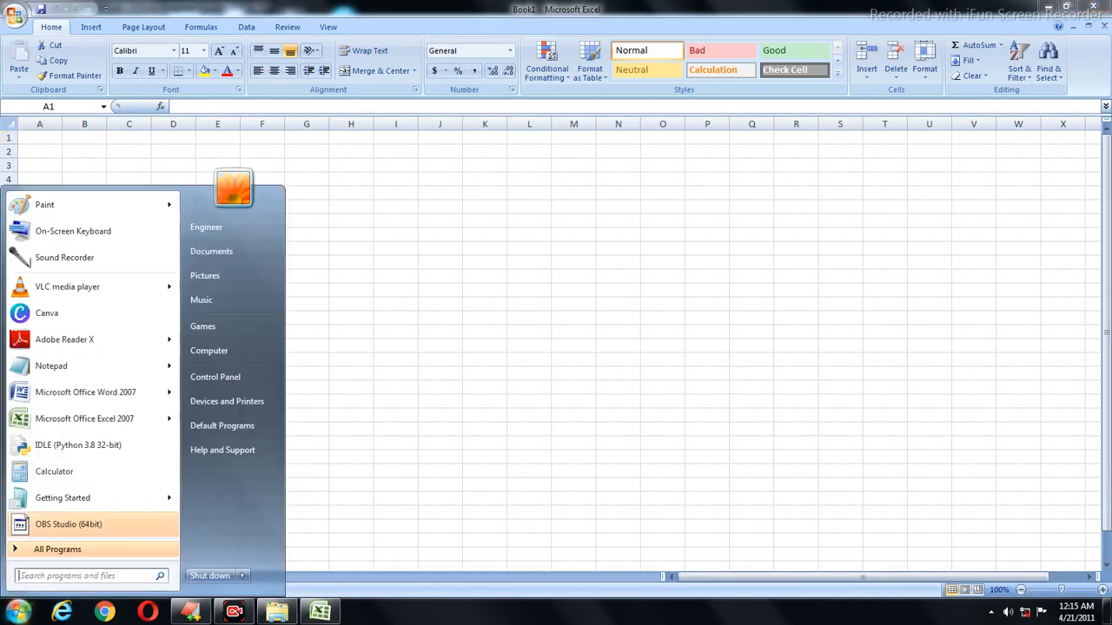
left_click(59, 233)
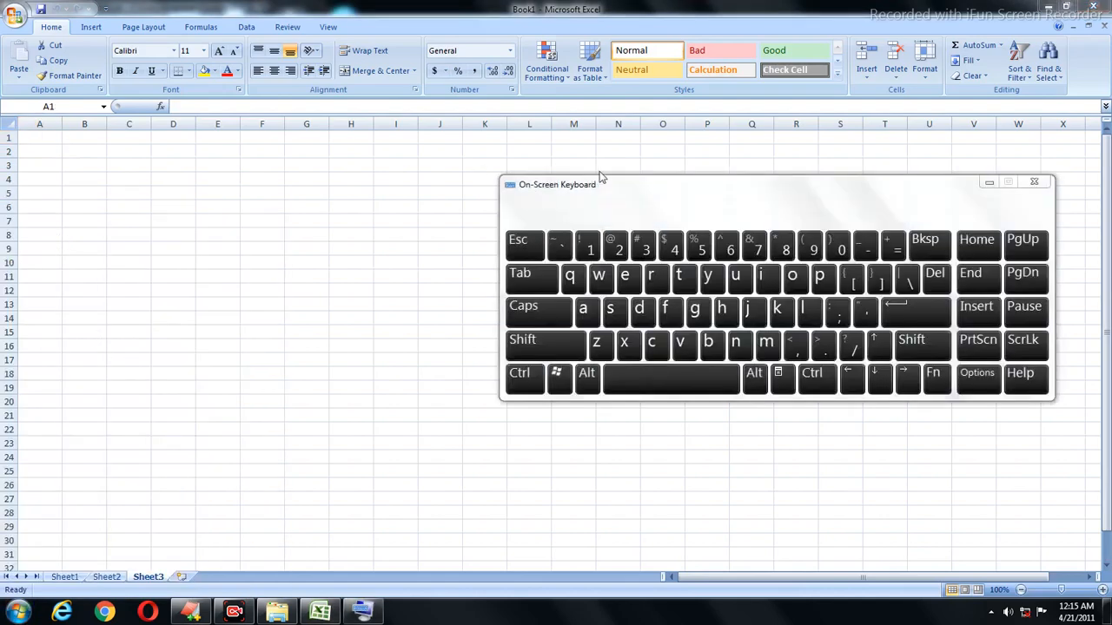
left_click_drag(623, 191, 415, 81)
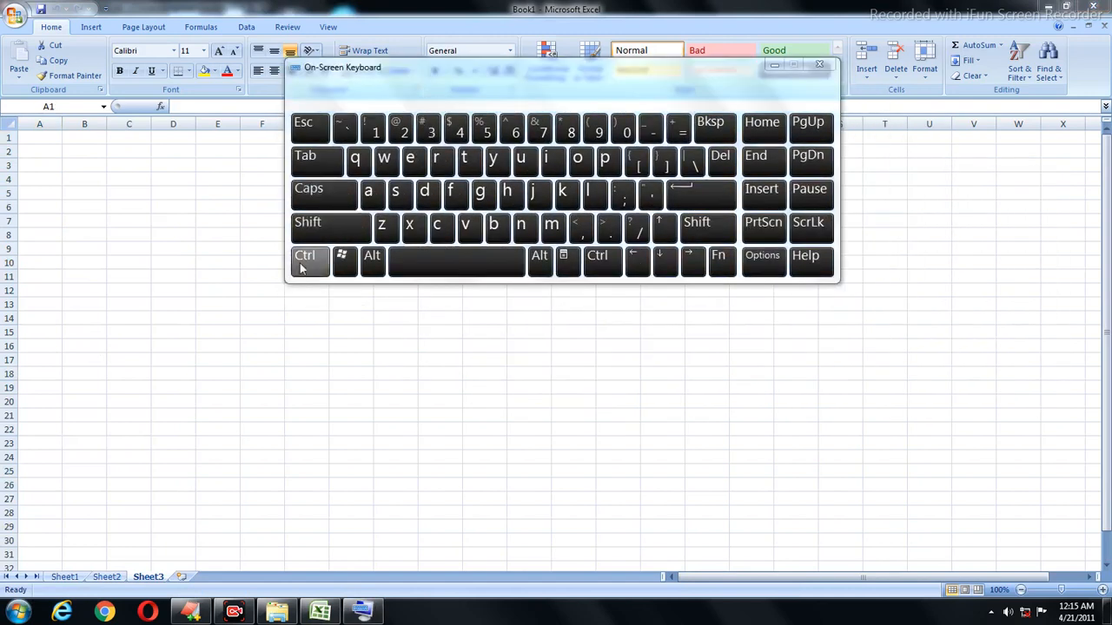
Demonstrate the key combination for jumping to the last row three times on the On-Screen Keyboard, and close the keyboard.
left_click(302, 268)
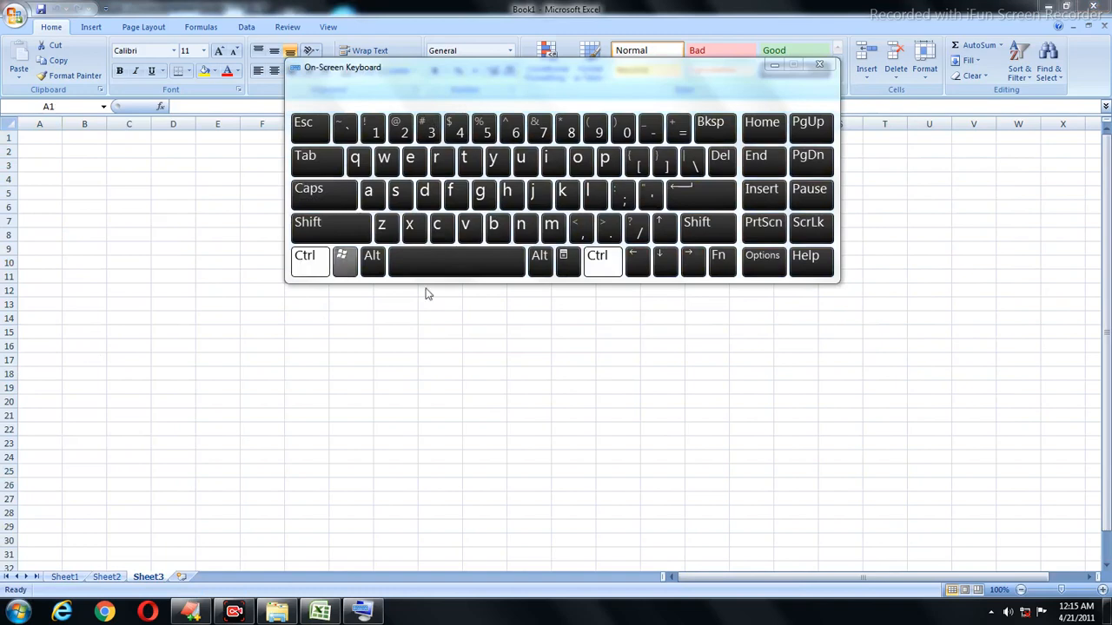
left_click(666, 264)
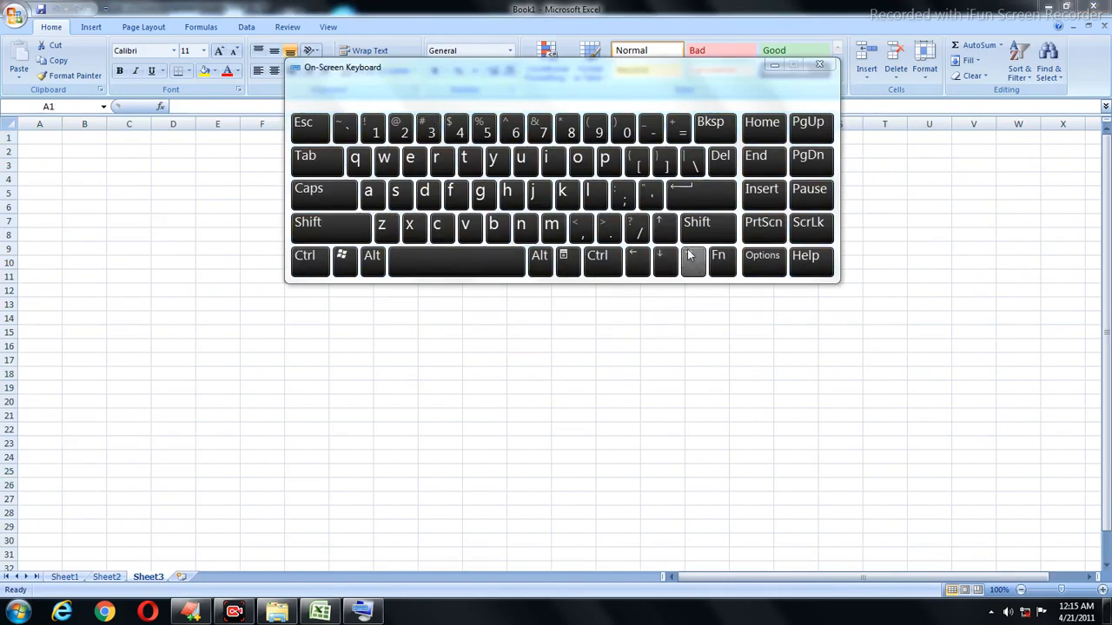
left_click(304, 257)
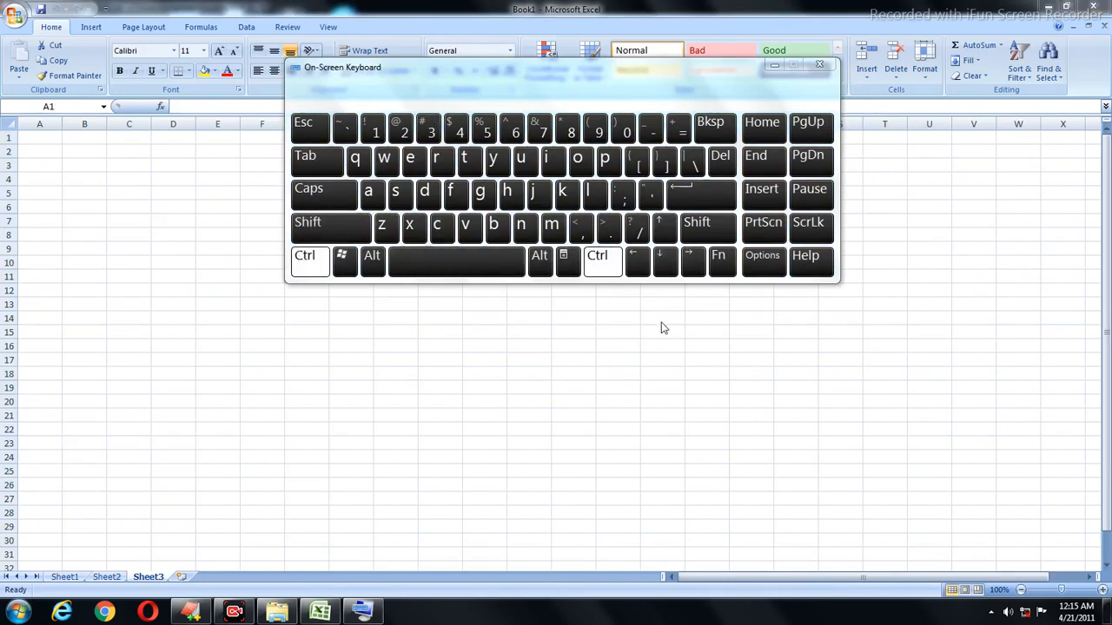
left_click(665, 258)
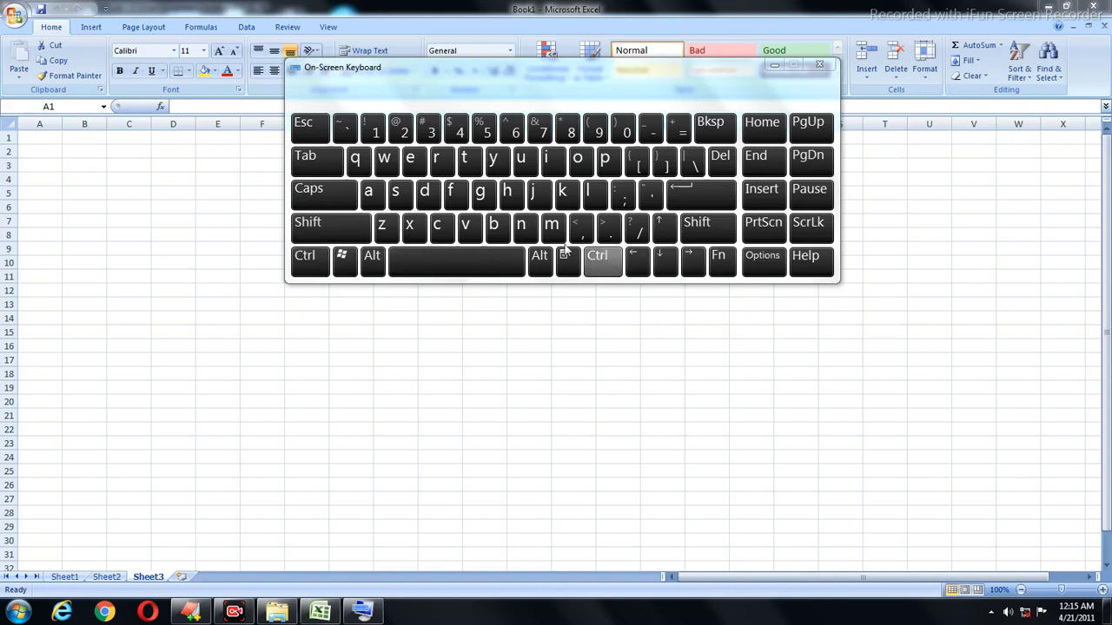
left_click(316, 259)
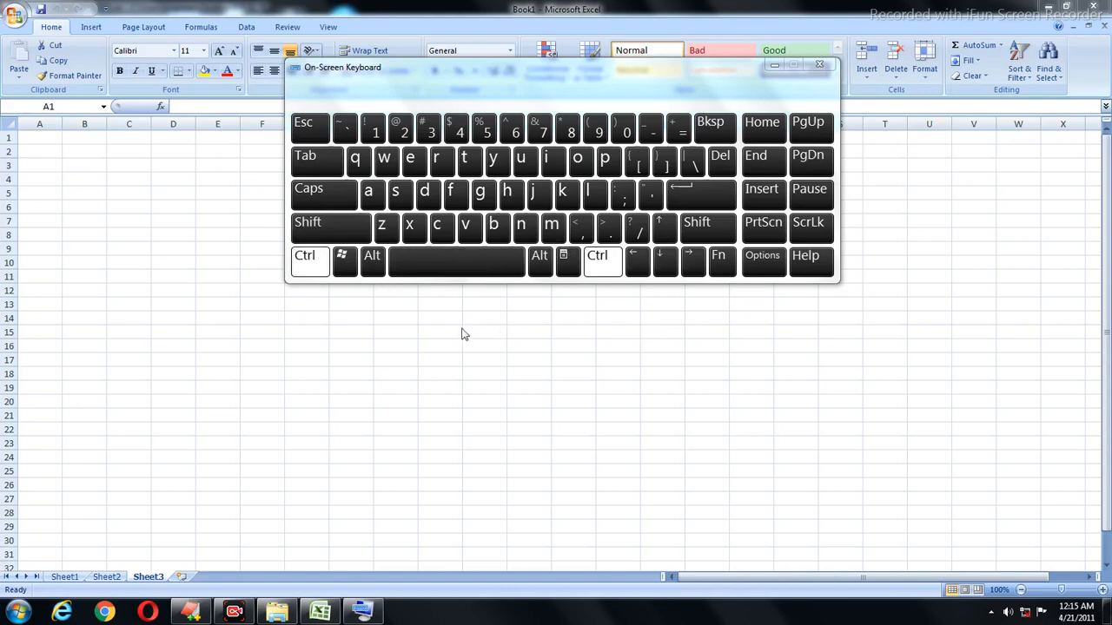
left_click(662, 263)
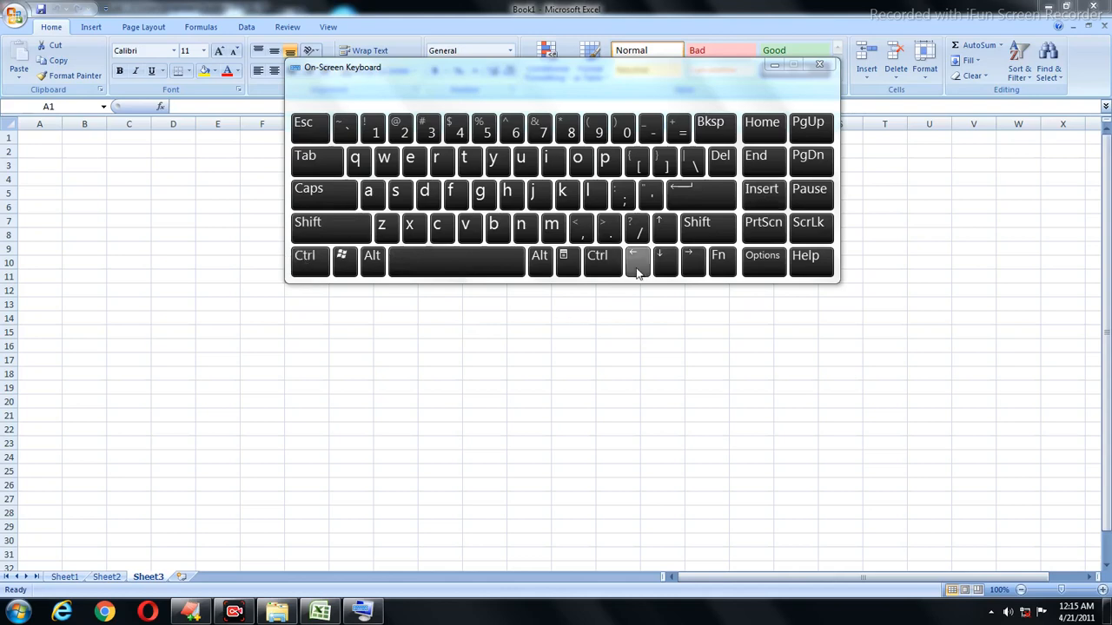
left_click(829, 65)
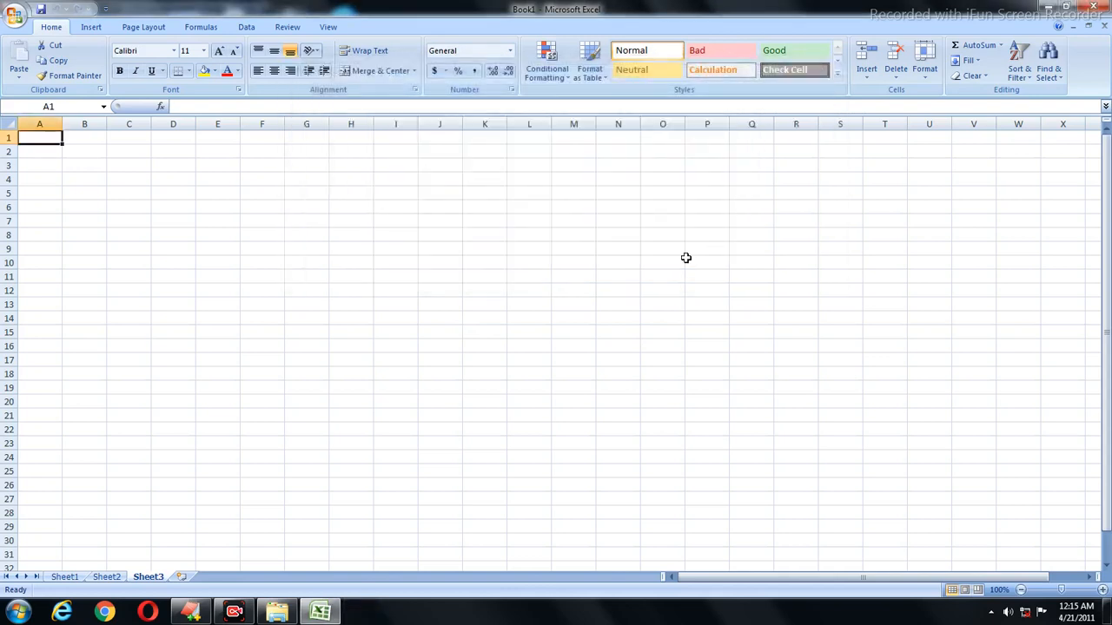
Jump to Sheet3's very last cell, XFD1048576, and return along the sheet's edges through XFD1 to A1.
key("ctrl+Right")
key("ctrl+Down")
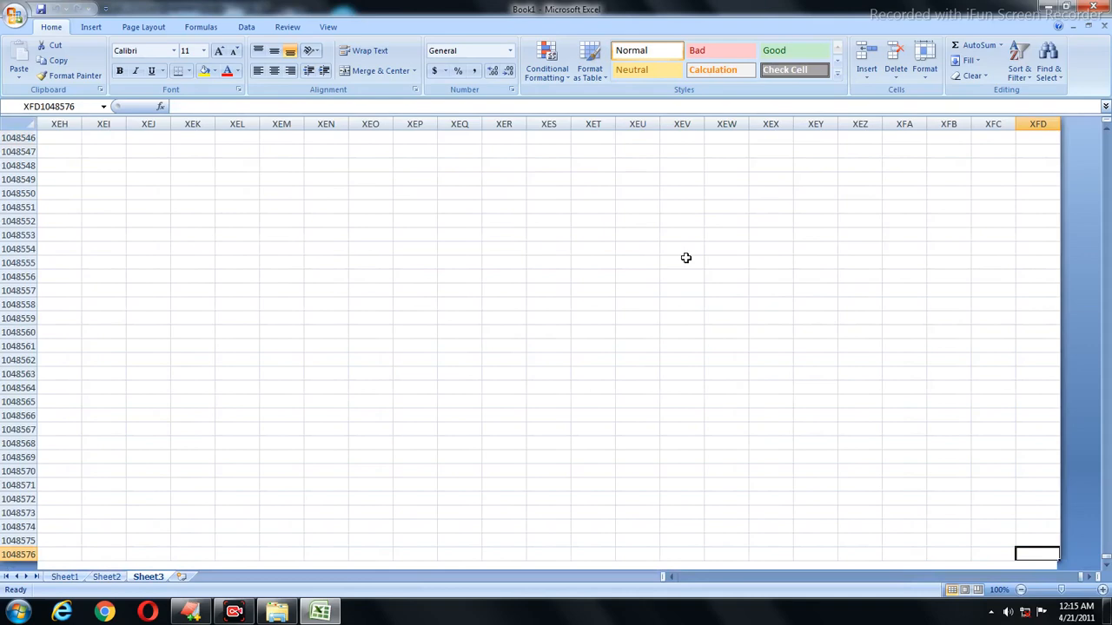
key("ctrl+Up")
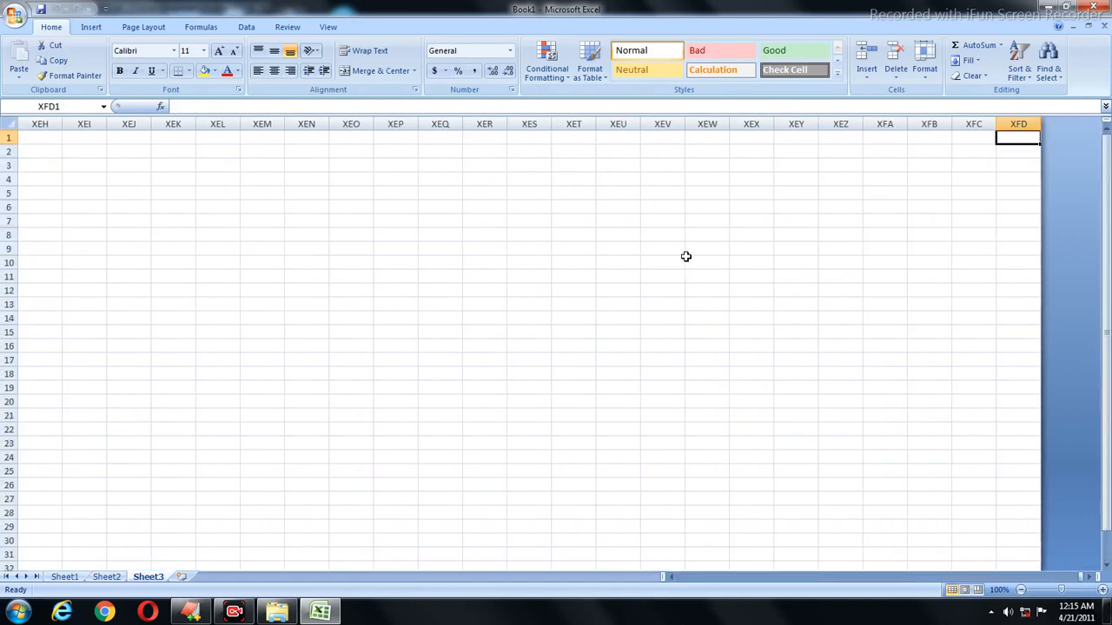
key("ctrl+Left")
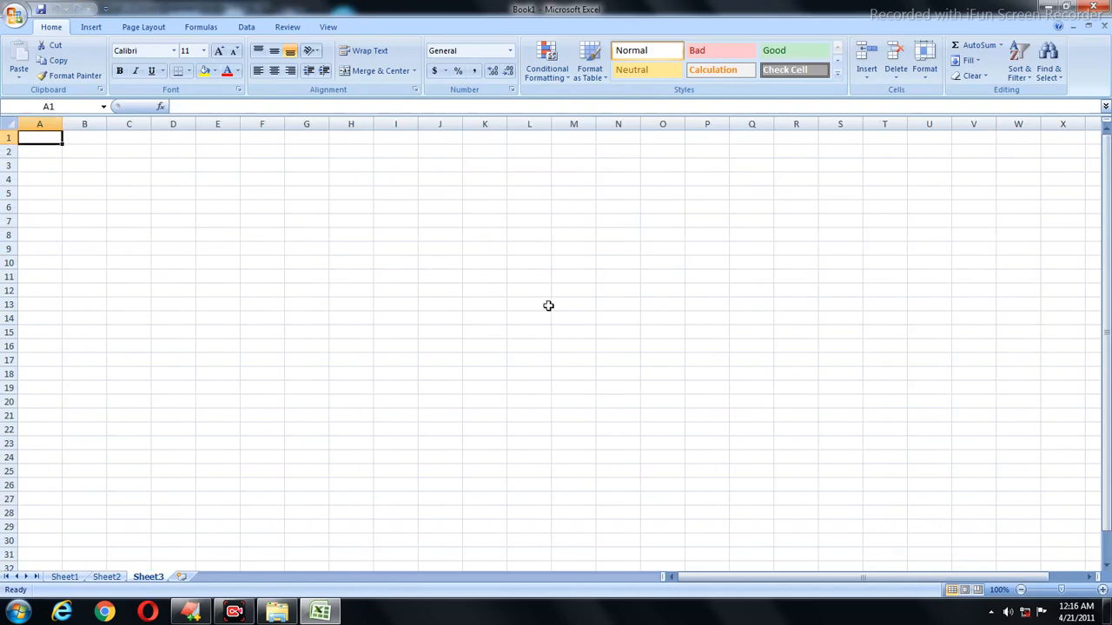
Visit the last column at XFD1 and the last row at A1048576, returning to cell A1 after each jump.
key("ctrl+Right")
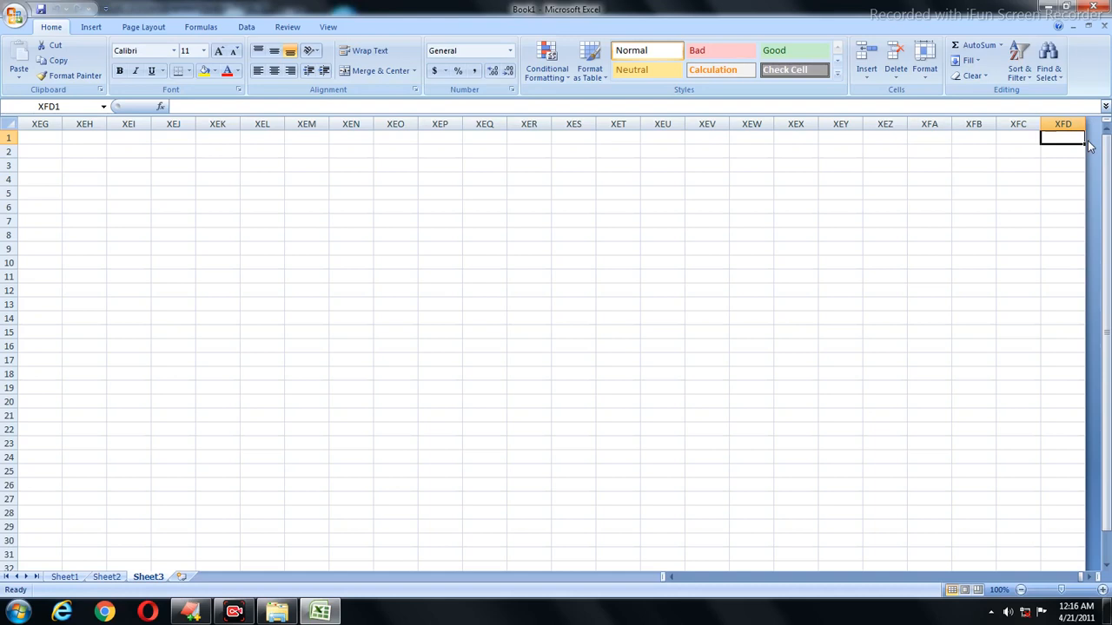
key("ctrl+Home")
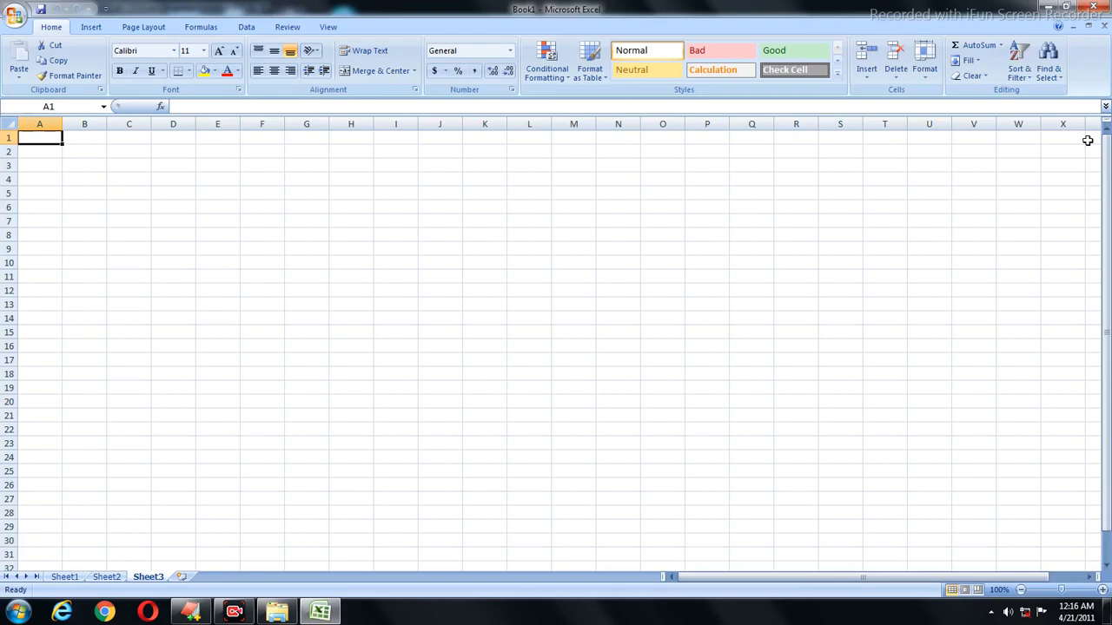
key("ctrl+Down")
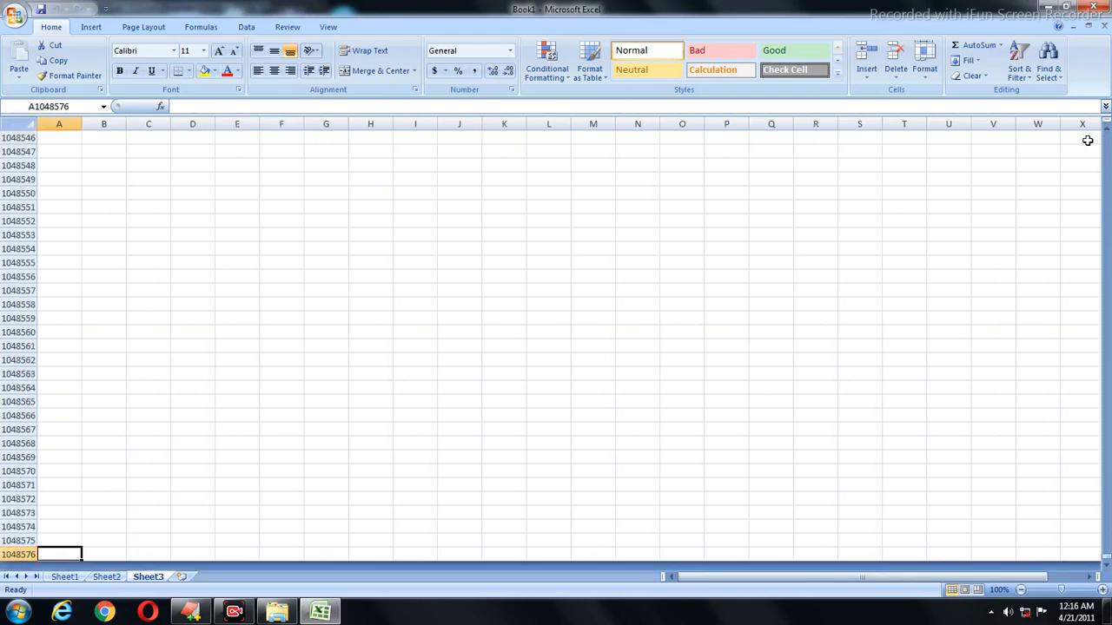
key("ctrl+Up")
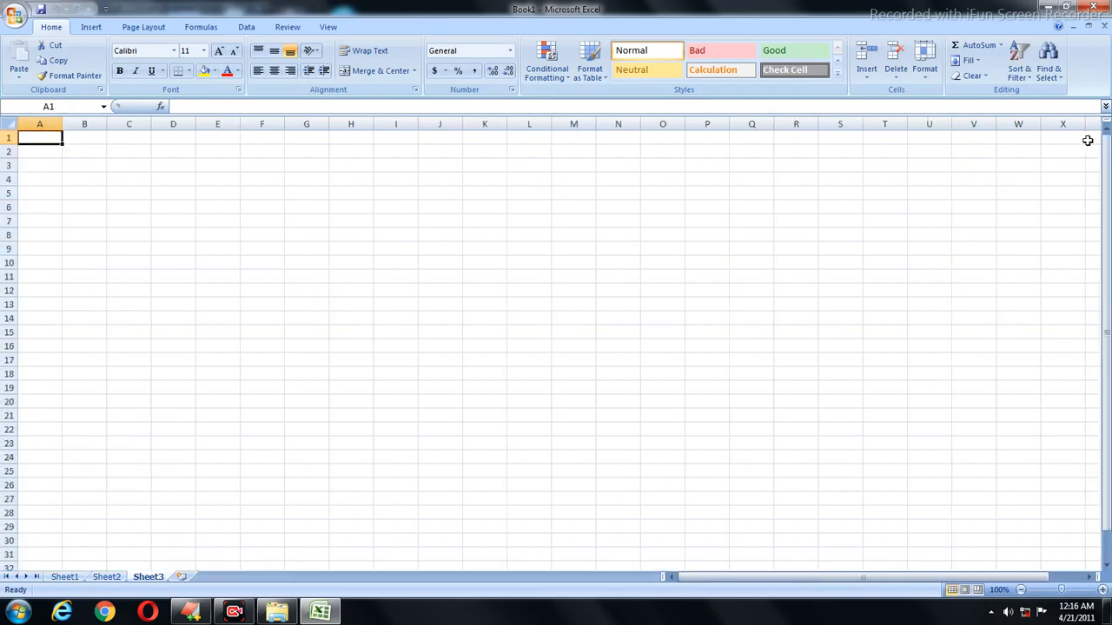
key("ctrl+Right")
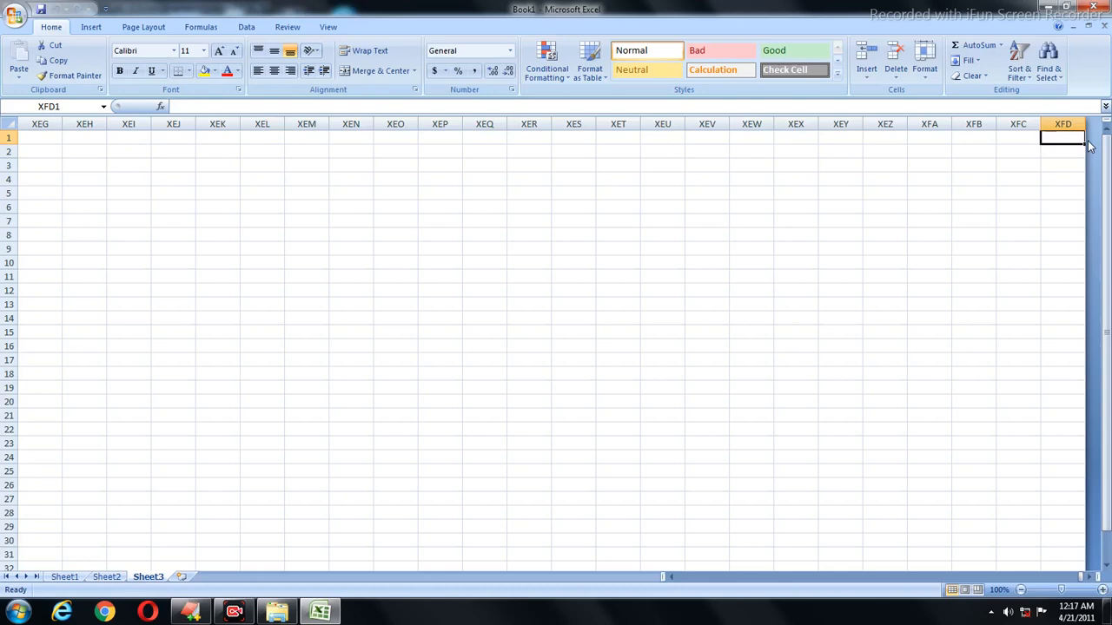
key("ctrl+Left")
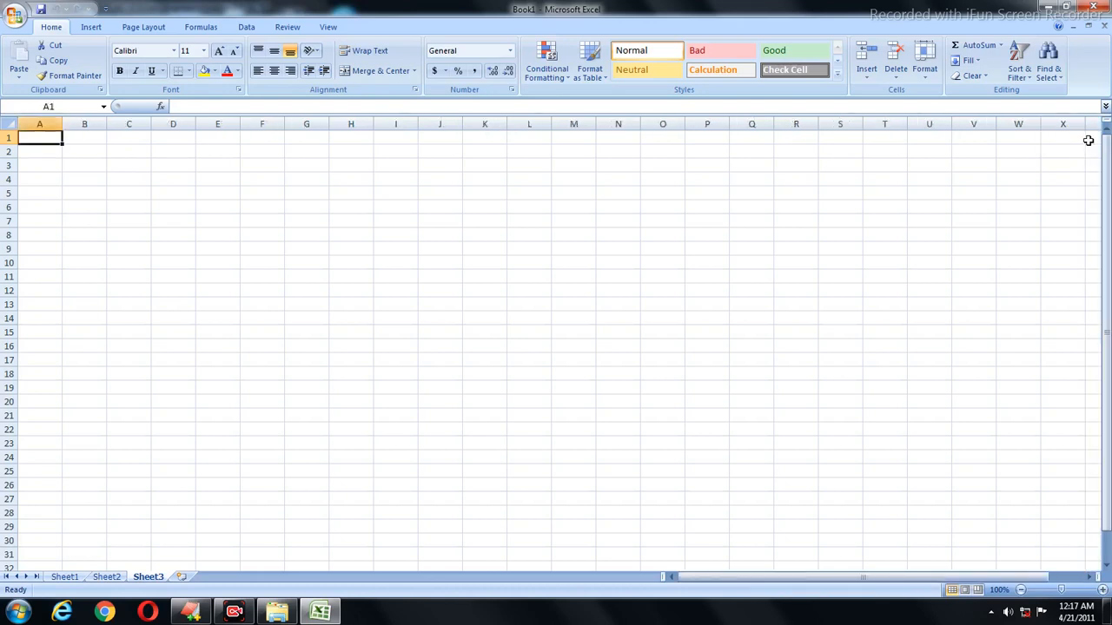
Select all of Sheet3 to read its total number of rows and columns, and clear the selection by selecting cell F12.
left_click(9, 124)
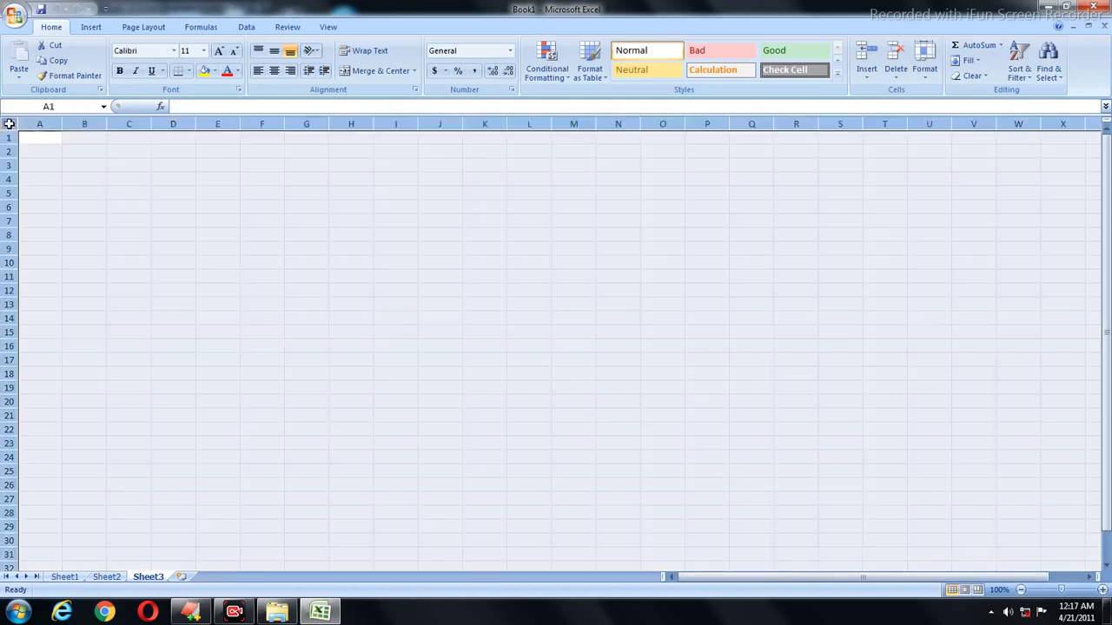
left_click(10, 124)
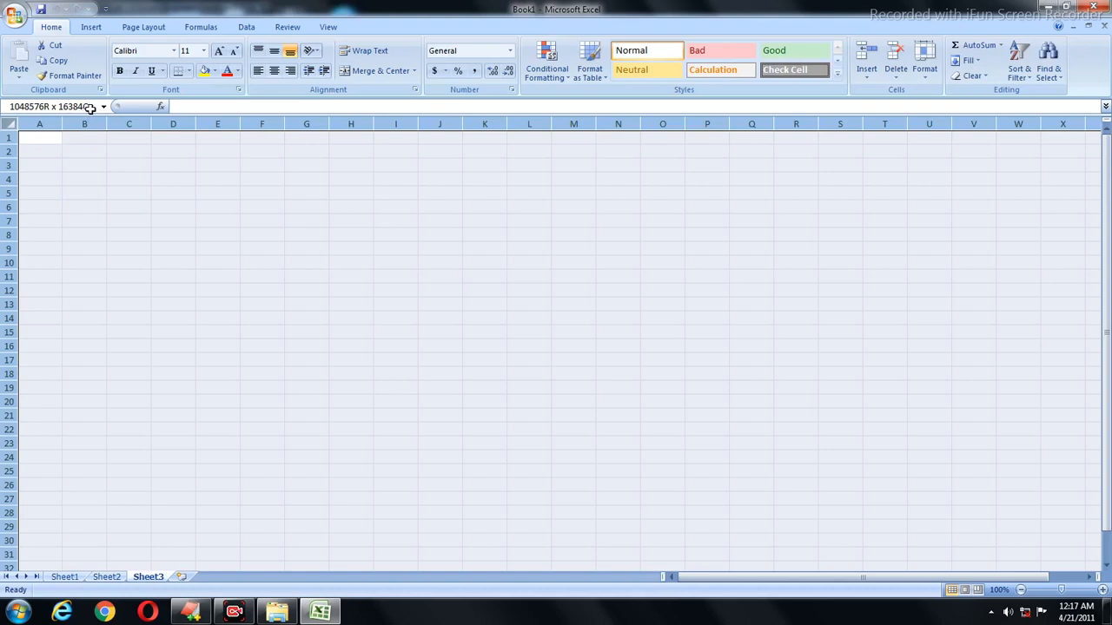
left_click_drag(184, 193, 186, 182)
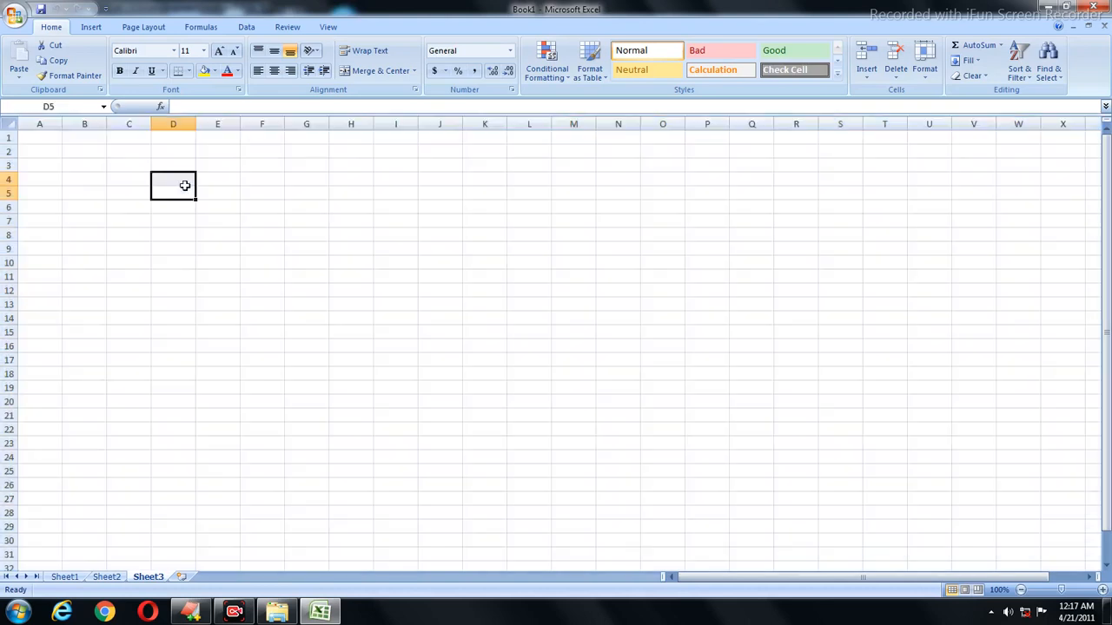
left_click(13, 124)
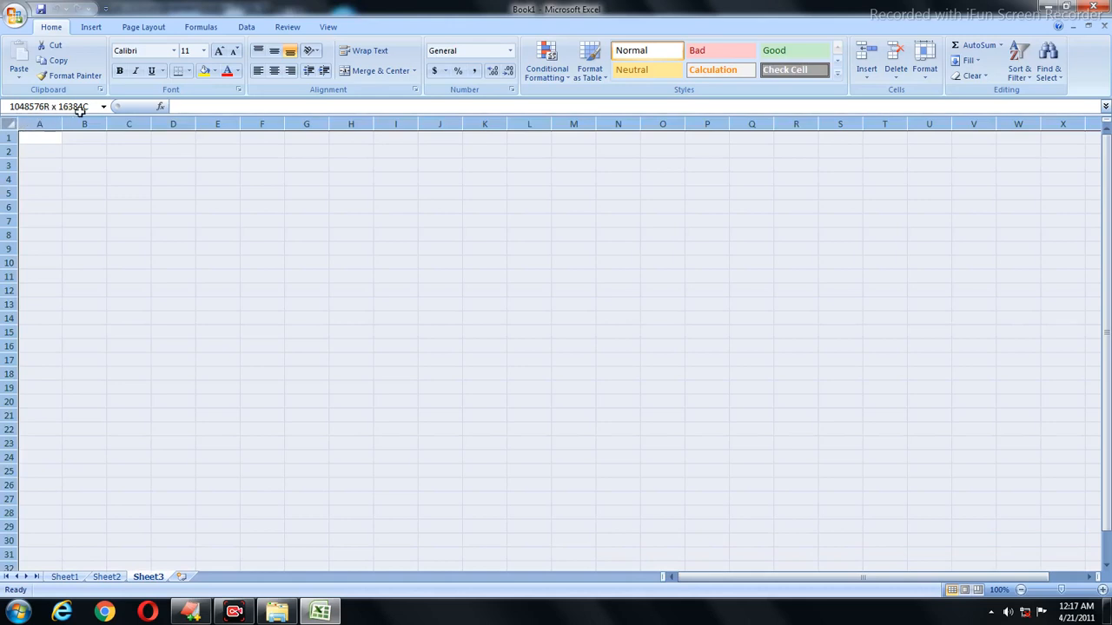
left_click_drag(85, 111, 86, 110)
left_click(244, 288)
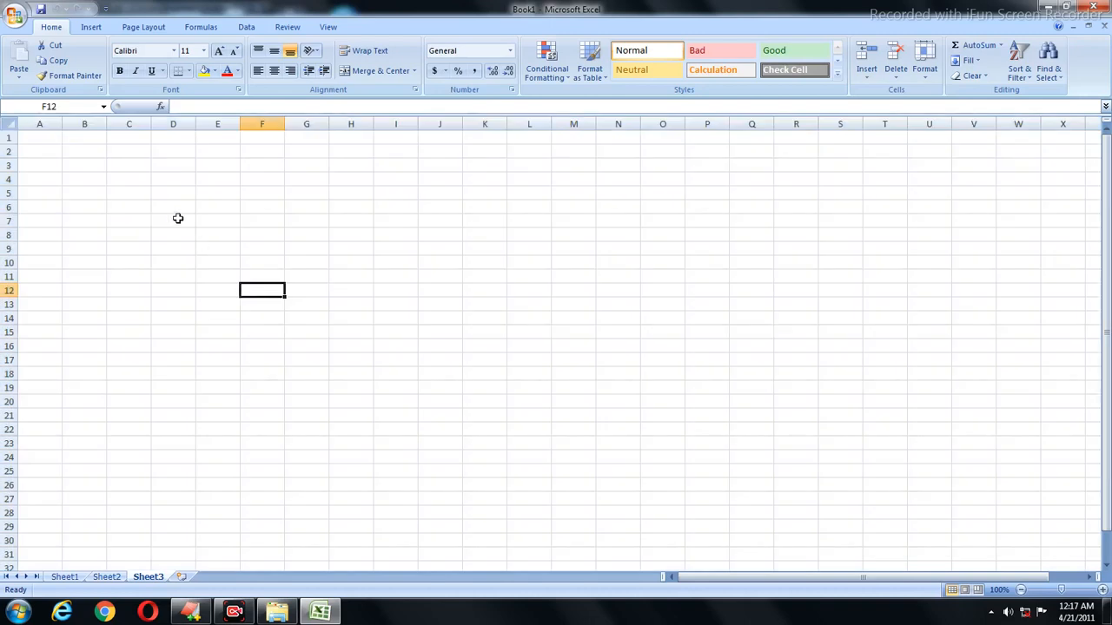
View Sheet1 and Sheet2, return to Sheet3, and select the whole sheet once more before selecting cell C4.
left_click(128, 219)
left_click(302, 183)
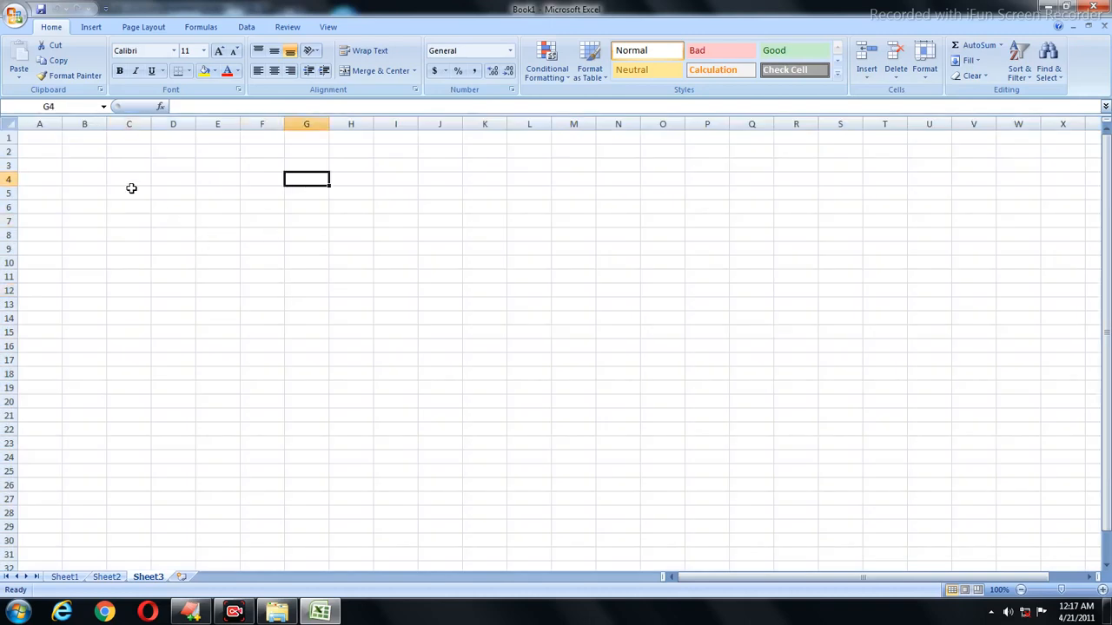
left_click(64, 578)
left_click(107, 578)
left_click(146, 578)
left_click(10, 125)
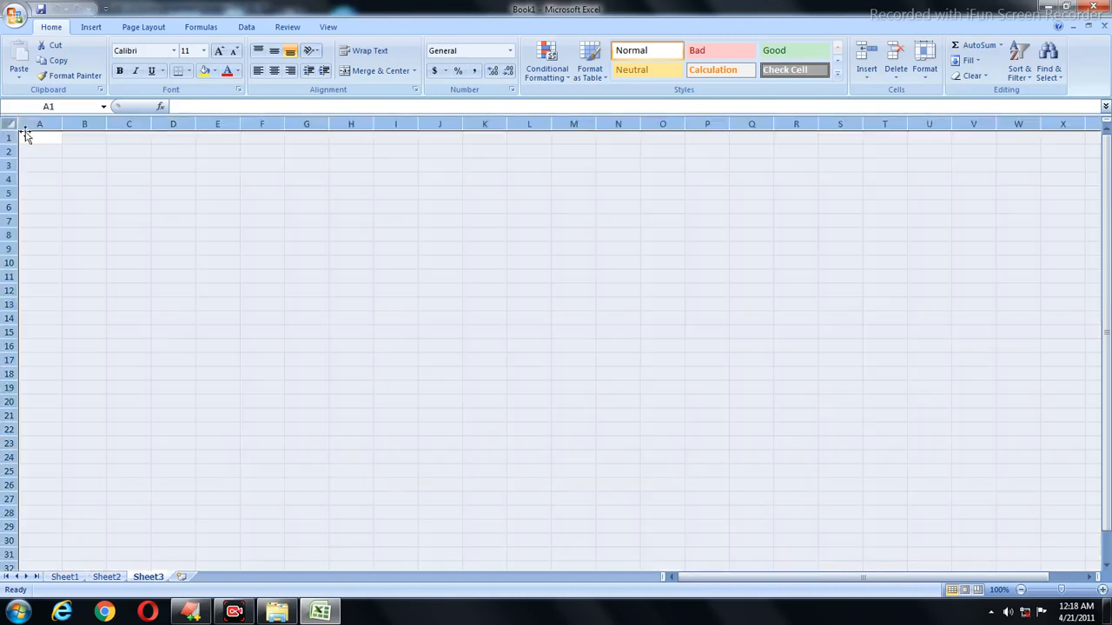
left_click(128, 180)
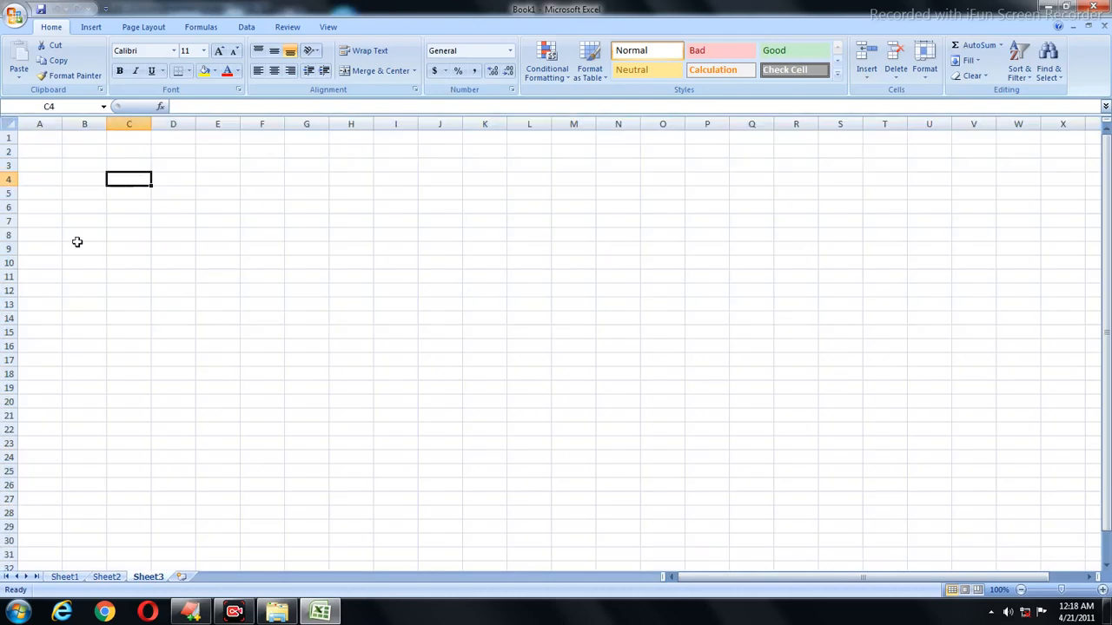
Switch to EditPlus, add the heading "Marksheet Part-1" on line 56 with a row of equals signs beneath it, and return to Excel.
left_click(191, 613)
left_click(92, 179)
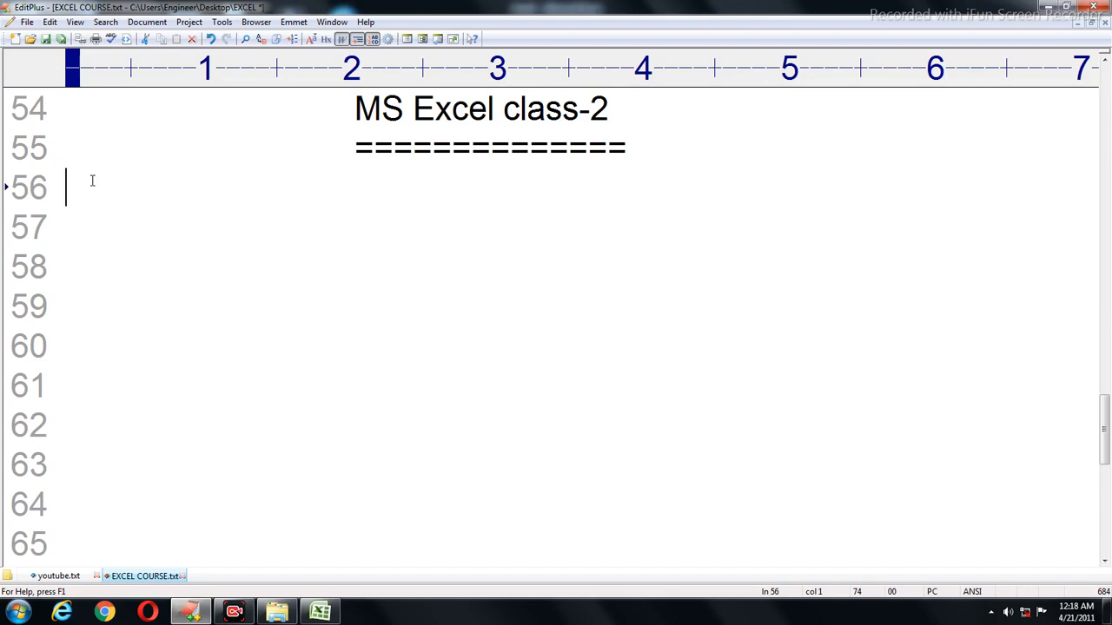
type("Marksheet")
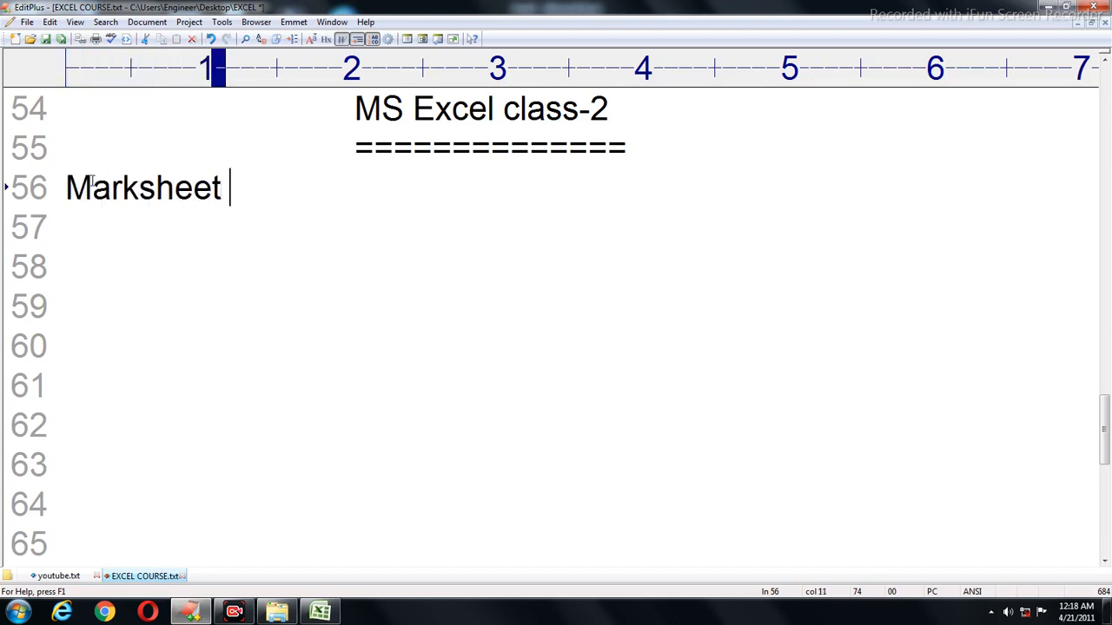
type(" Par")
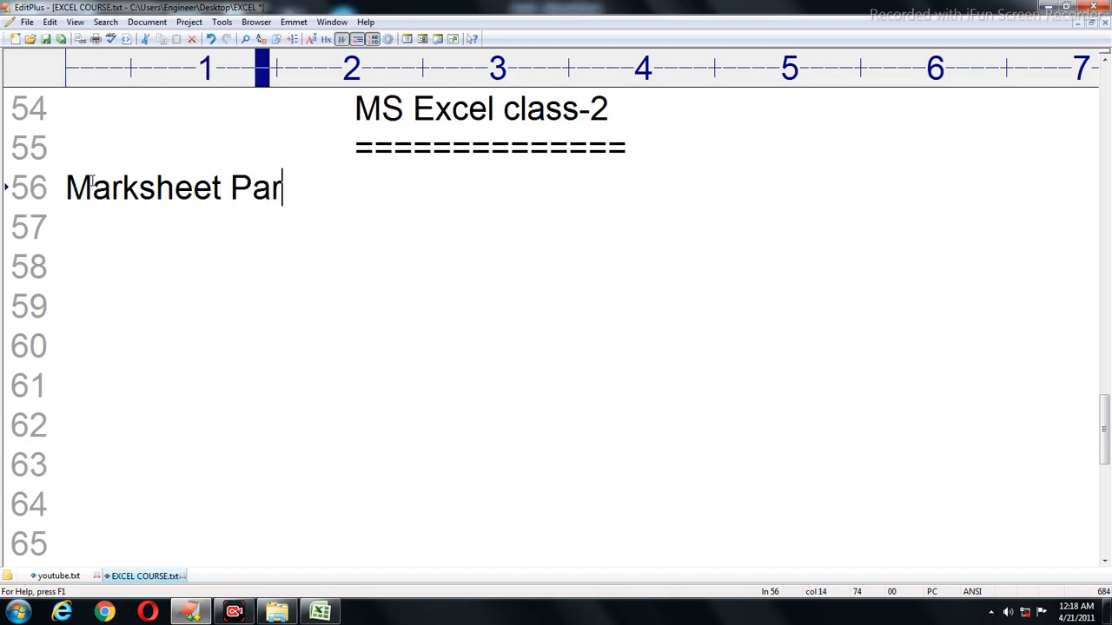
type("t-")
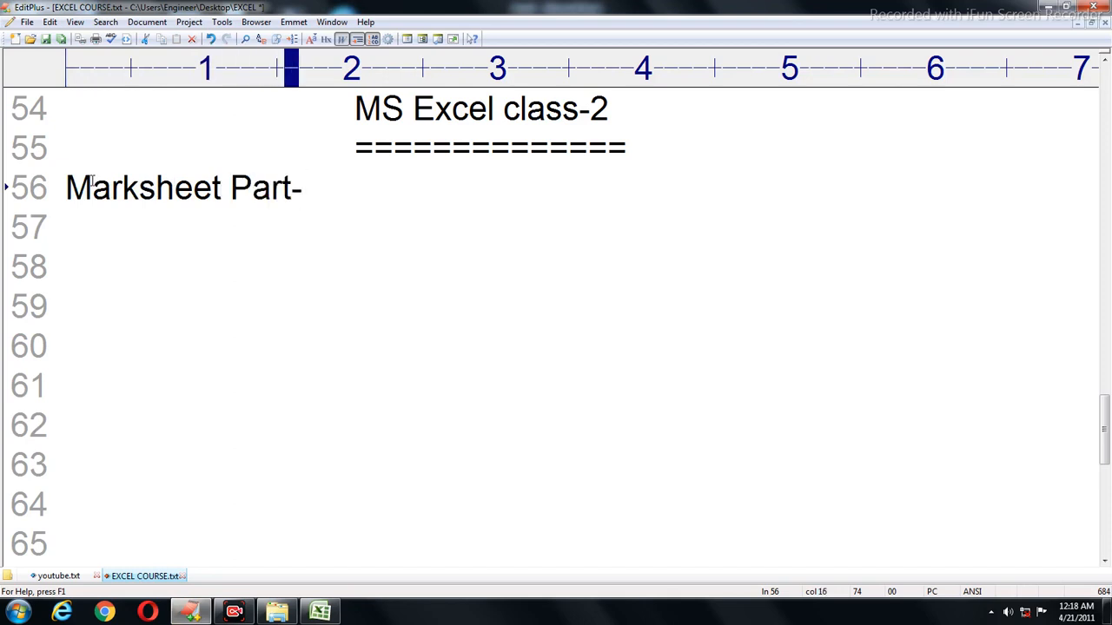
type("1")
key("Return")
type("========")
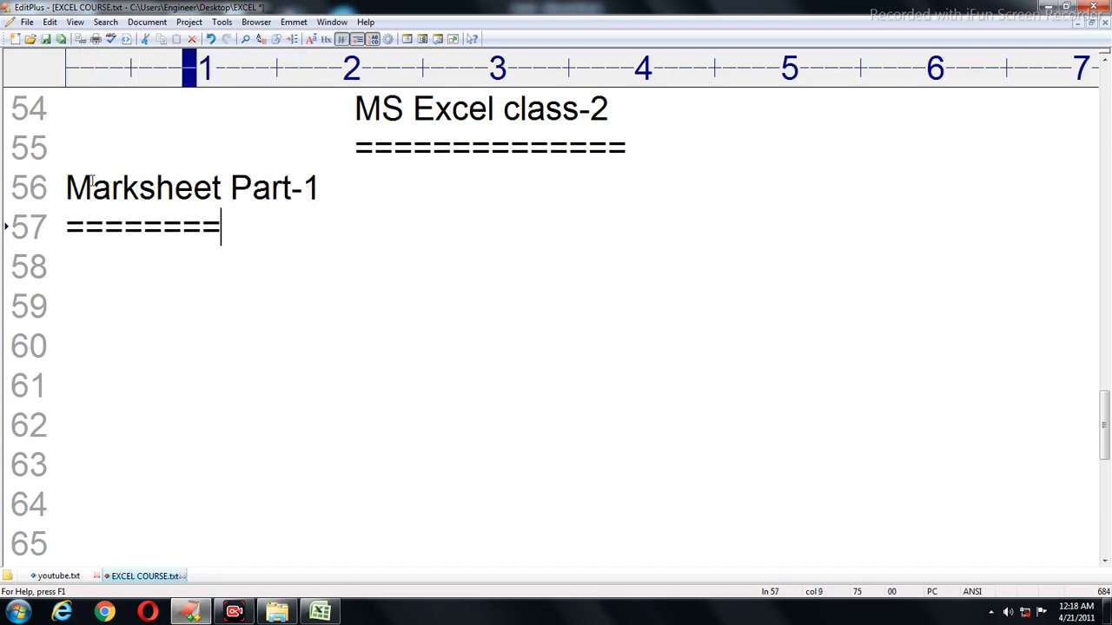
type("======")
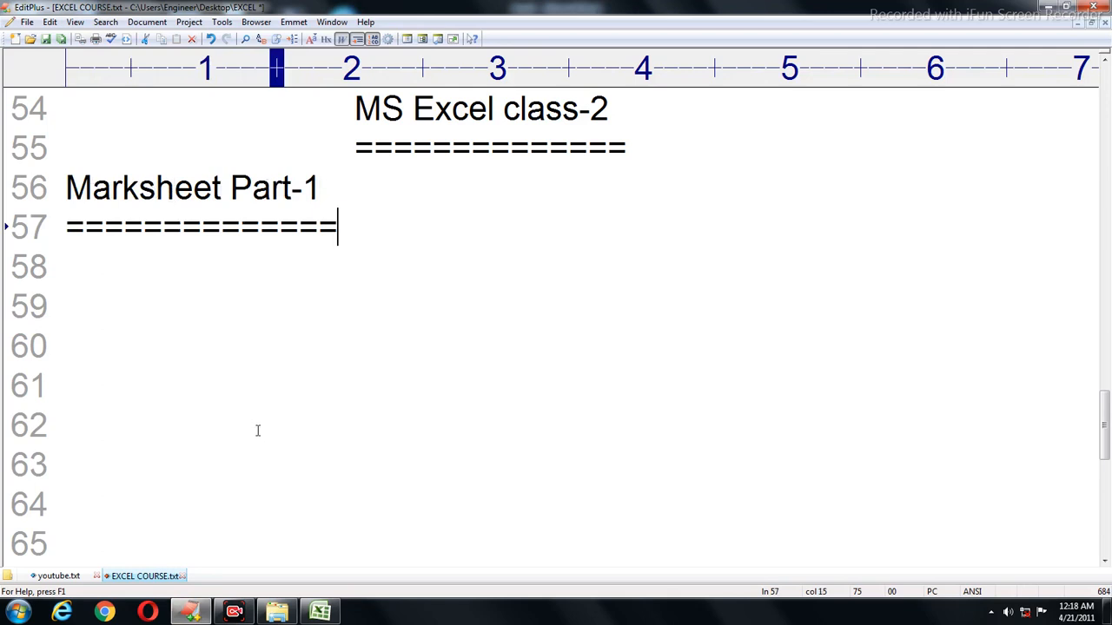
left_click(319, 613)
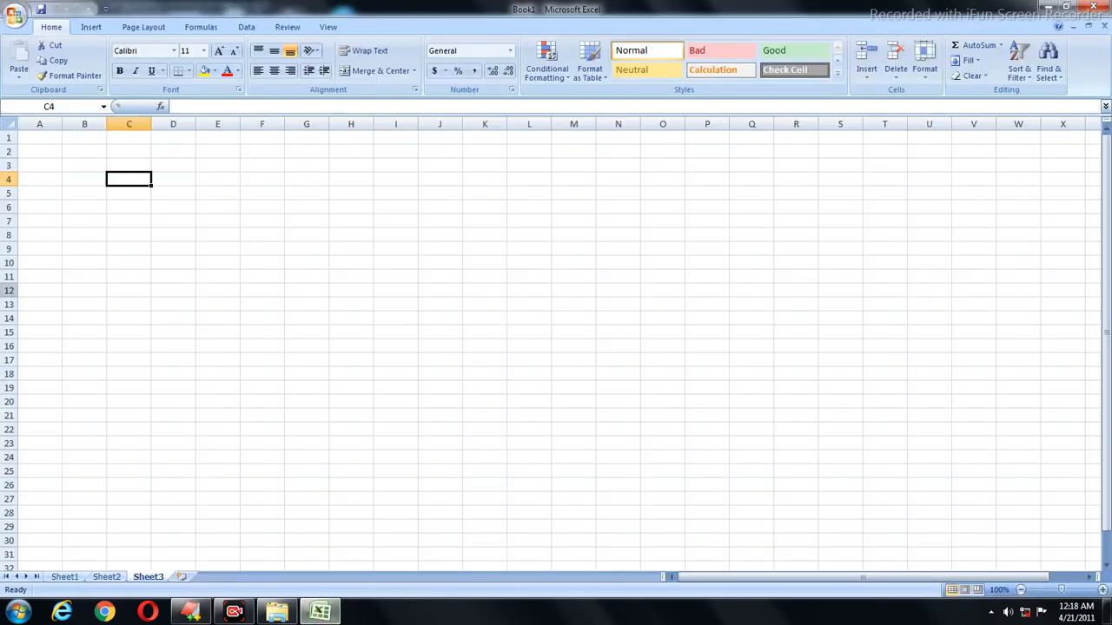
Open the recent workbook marksheet2 and show its Sheet2.
left_click(15, 15)
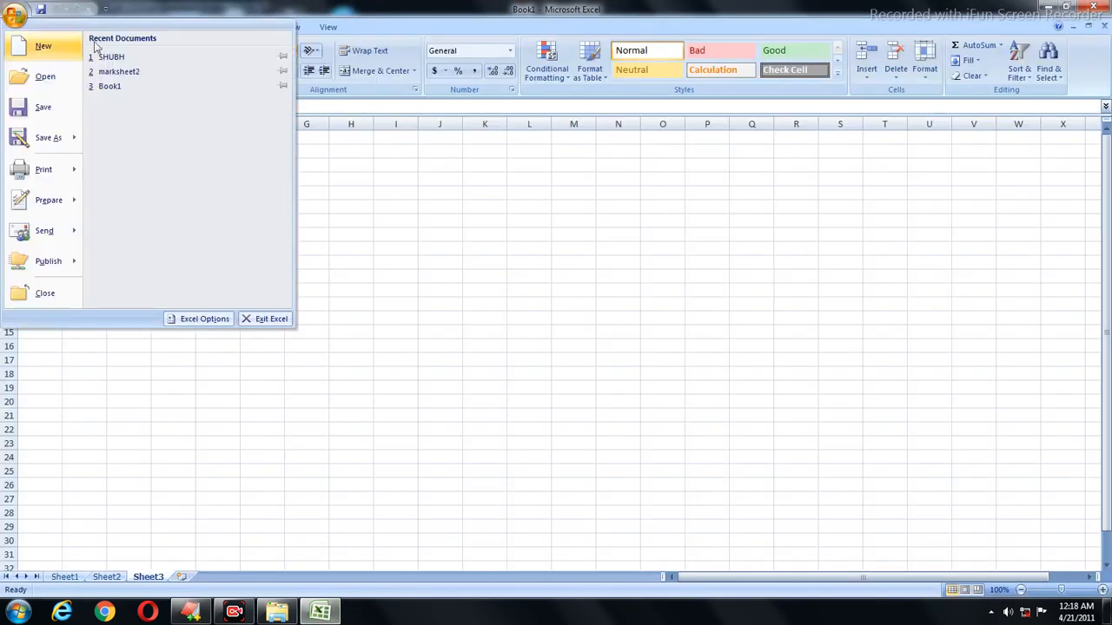
left_click(132, 71)
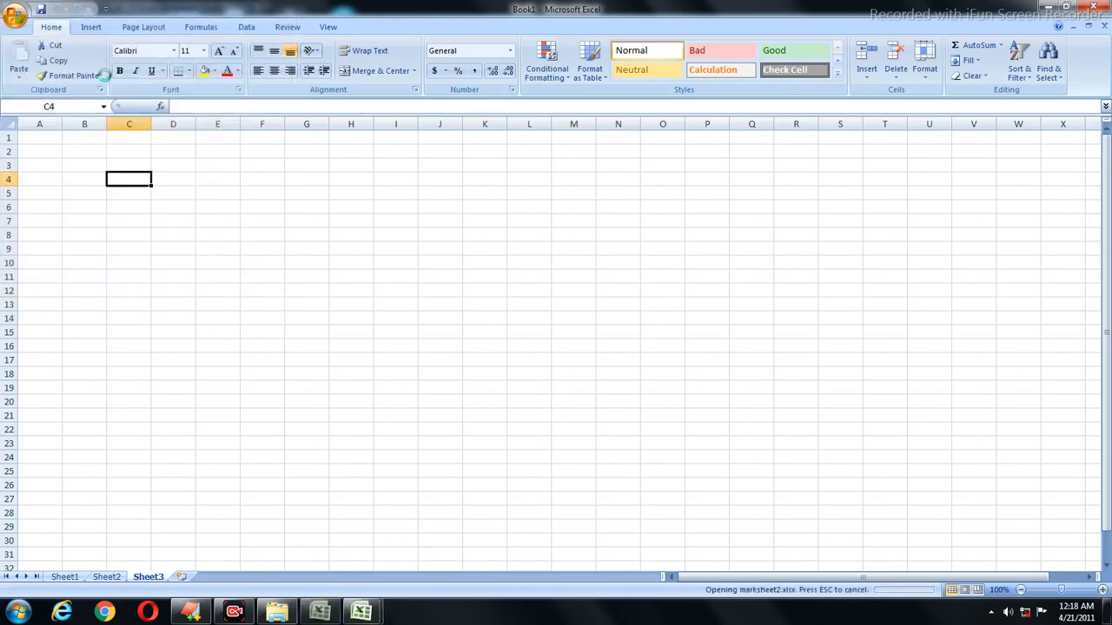
left_click(107, 577)
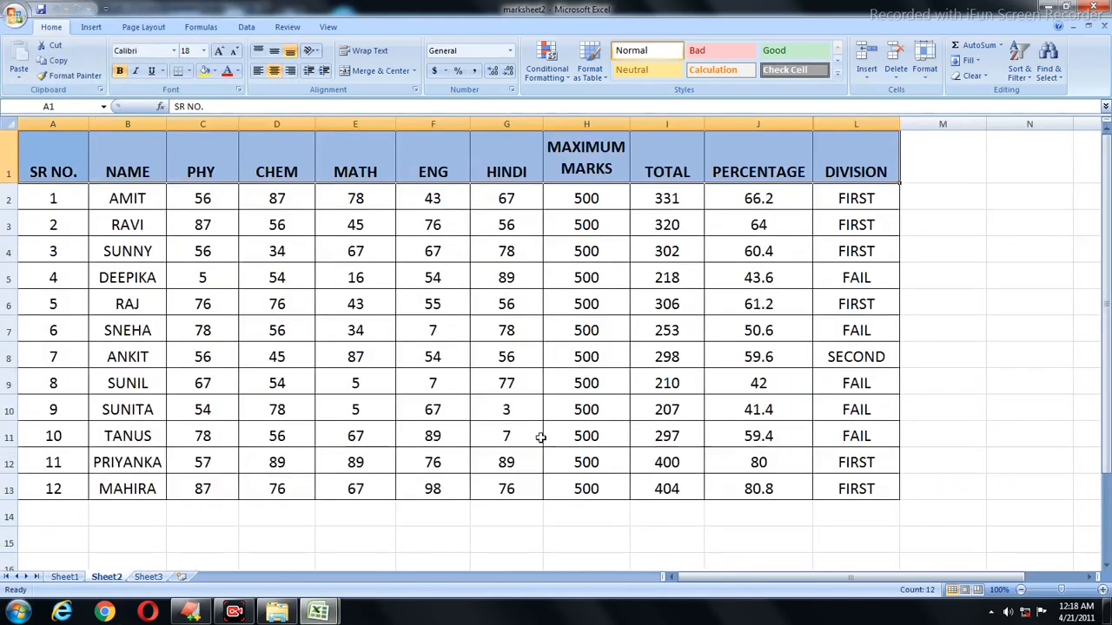
Examine the marksheet column by column, from serial number, name and subject marks through maximum marks, total, percentage and division.
left_click(68, 171)
left_click_drag(67, 171, 57, 230)
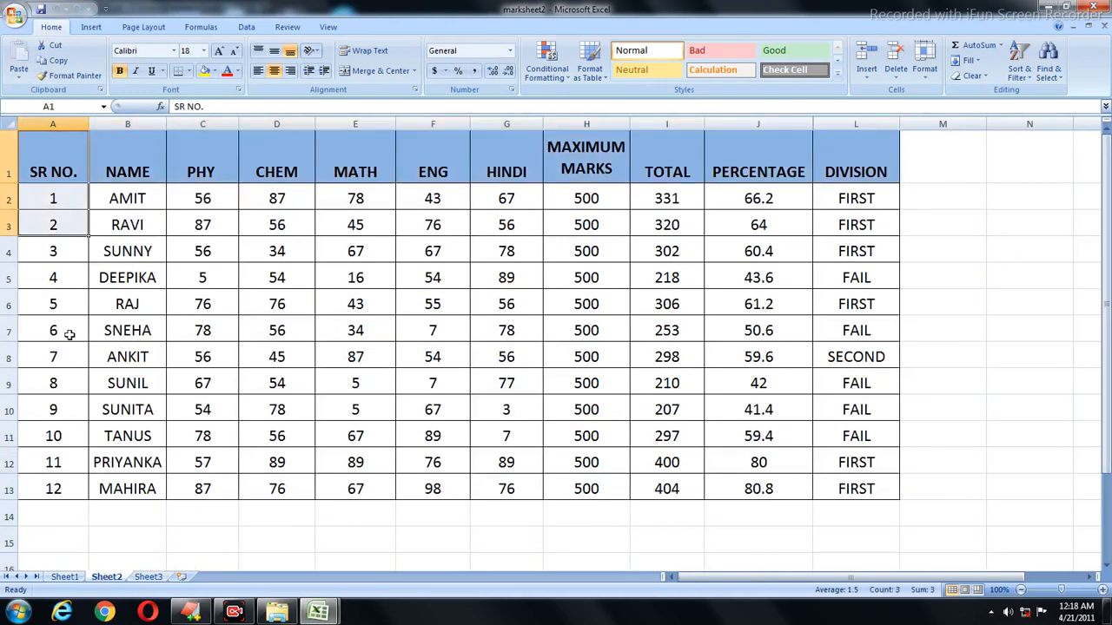
left_click_drag(145, 180, 148, 409)
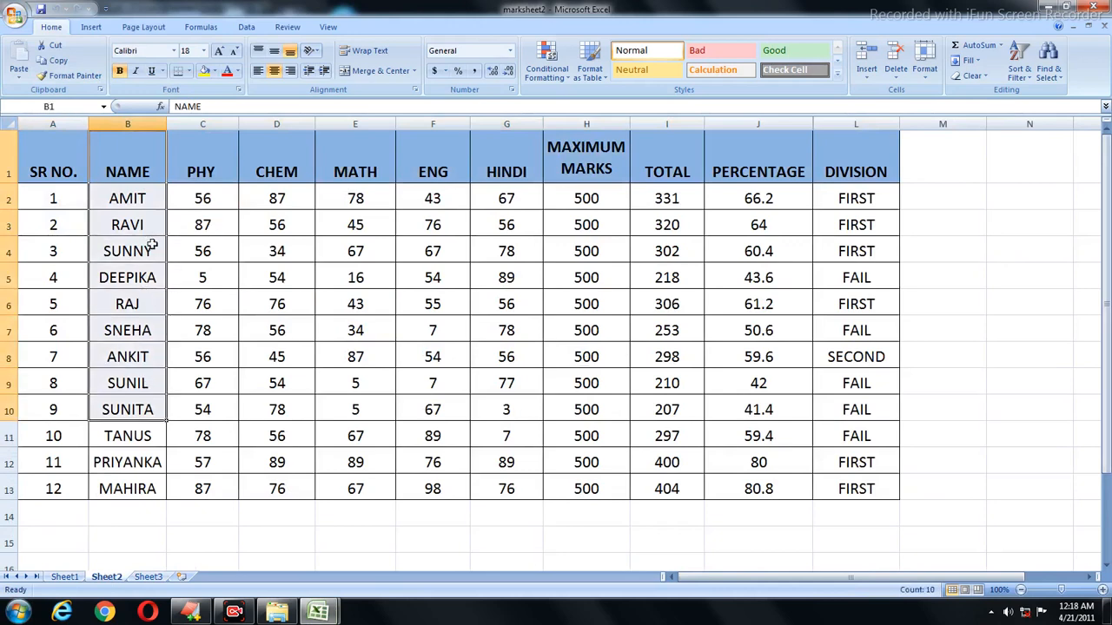
left_click_drag(214, 177, 478, 450)
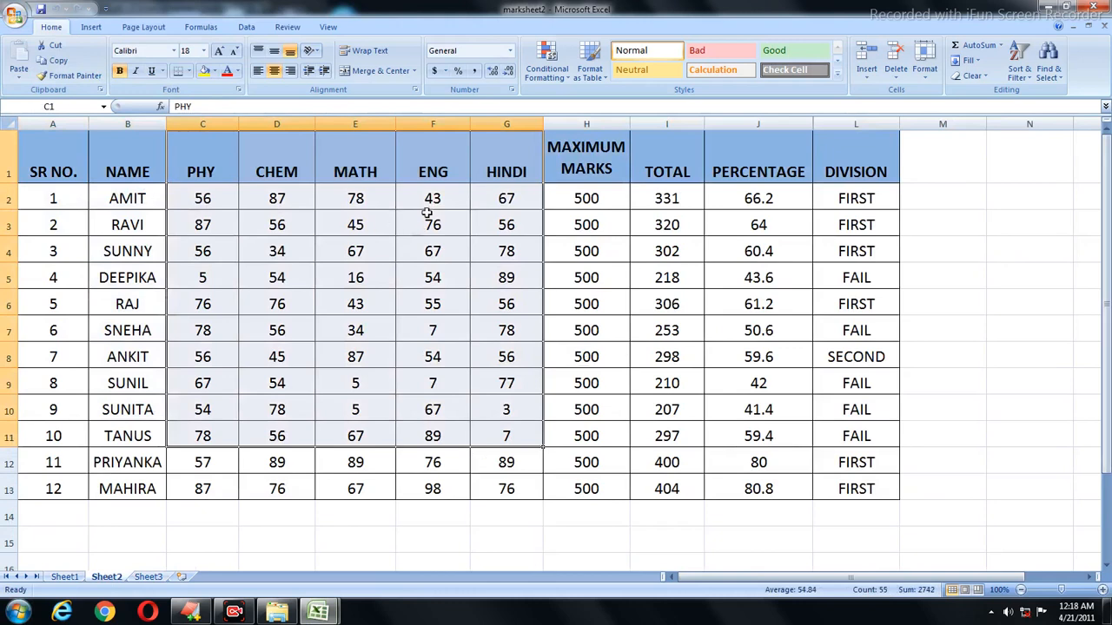
left_click_drag(583, 193, 591, 482)
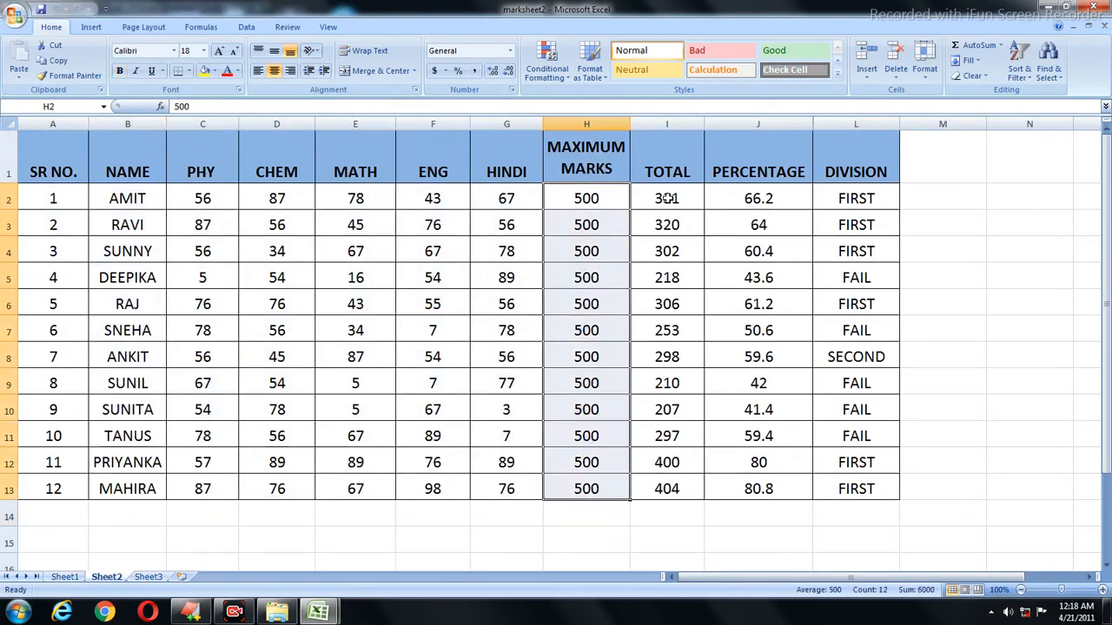
left_click_drag(667, 199, 667, 491)
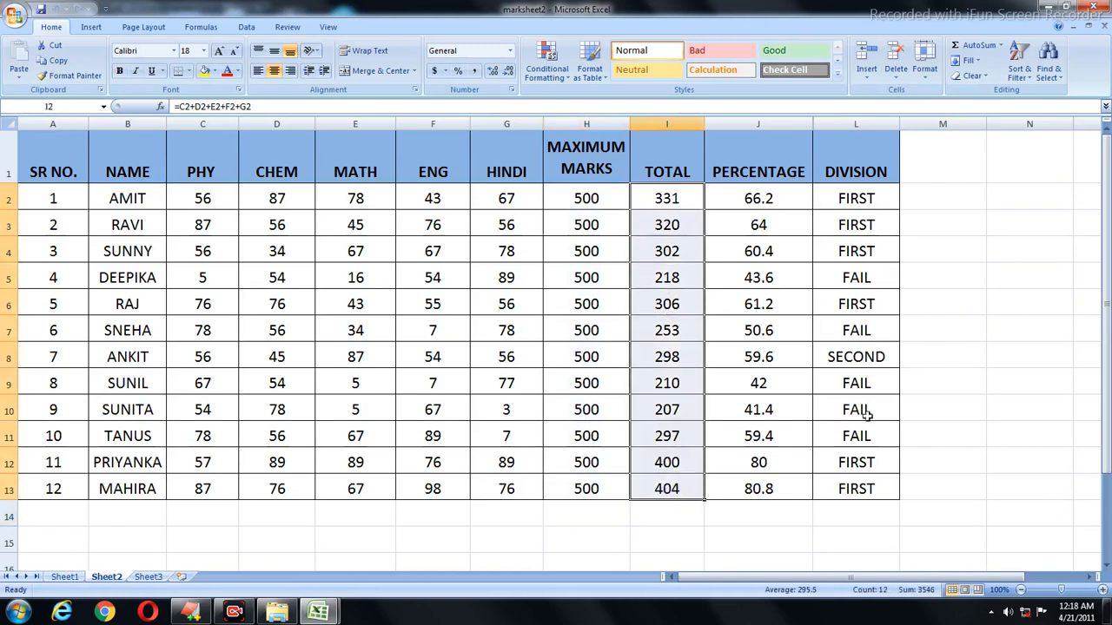
left_click_drag(790, 192, 770, 489)
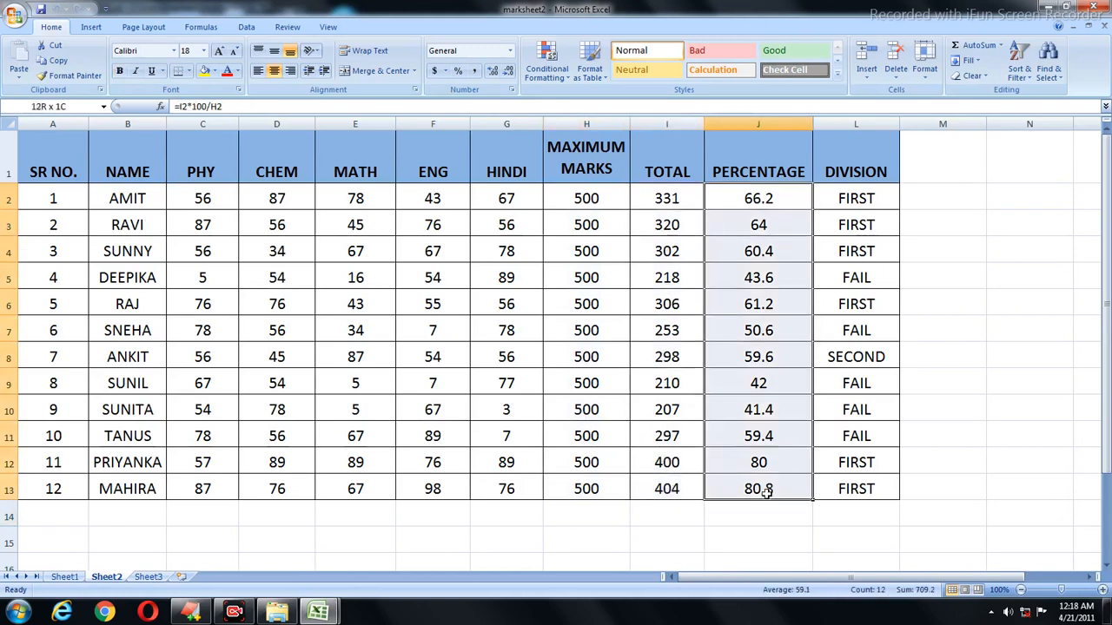
left_click_drag(871, 191, 869, 279)
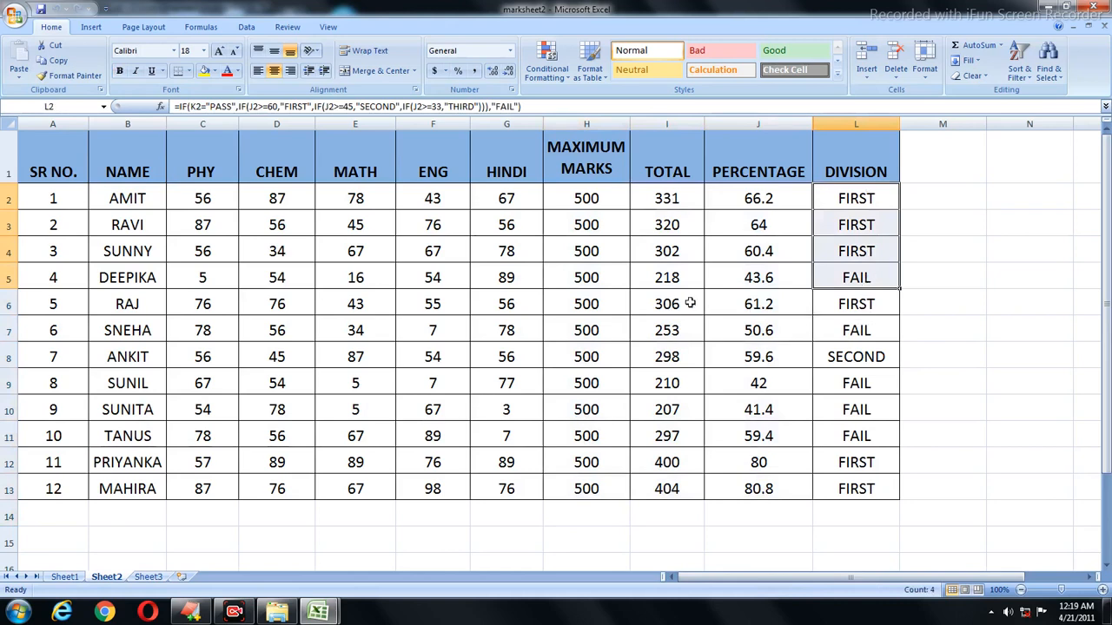
left_click_drag(858, 194, 860, 501)
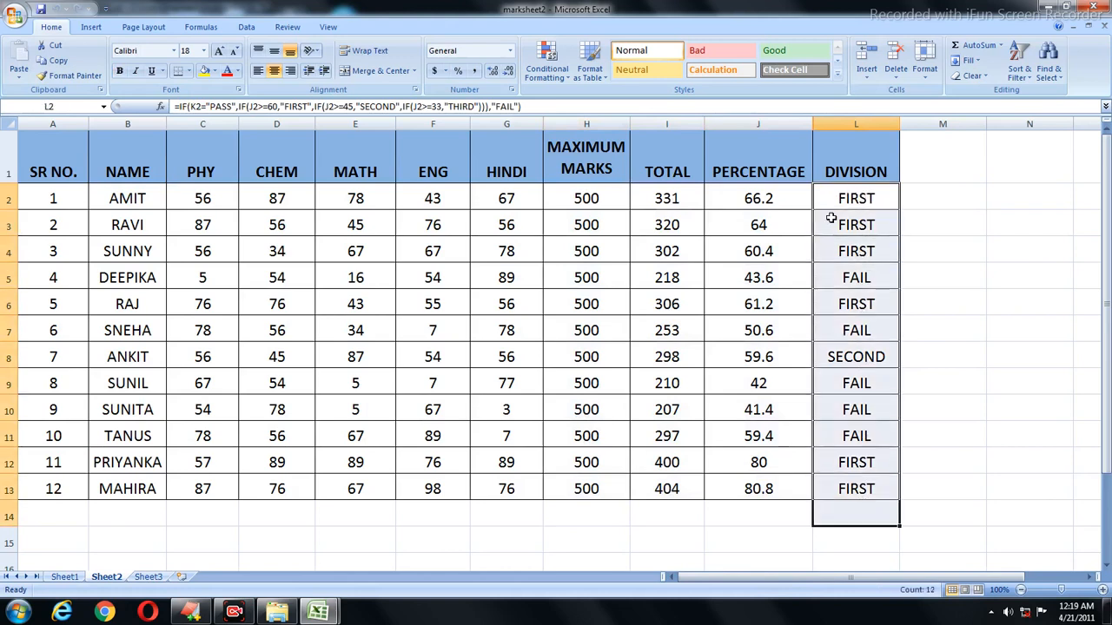
Compare the percentage in column J with the division in column L for the students in rows 2 to 5 and 7.
left_click(759, 199)
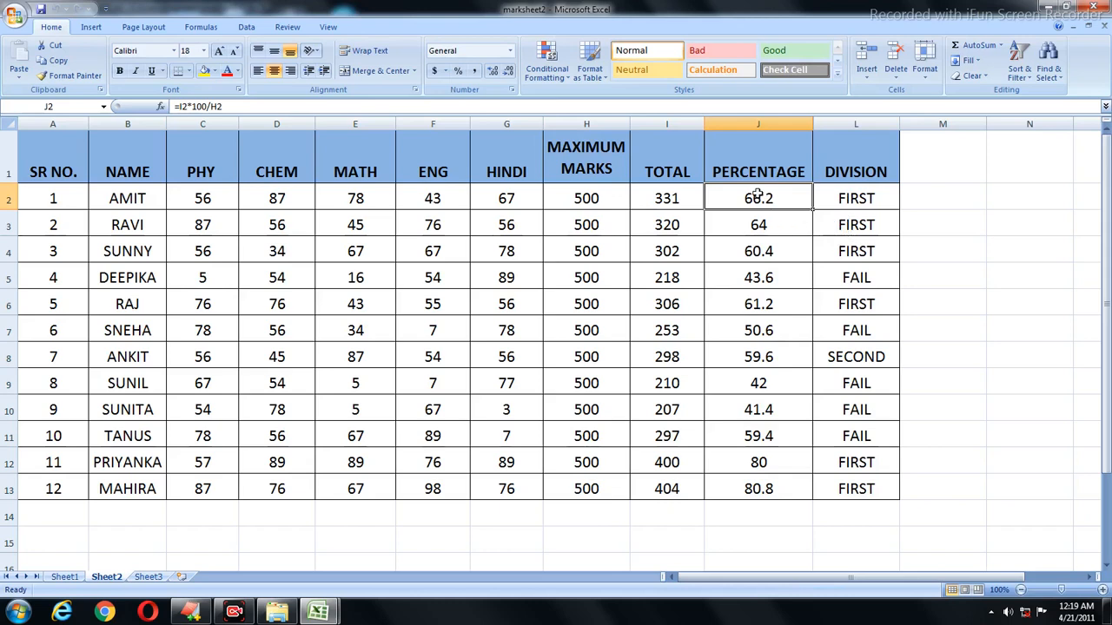
left_click(863, 211)
left_click(754, 233)
left_click(860, 235)
left_click(786, 259)
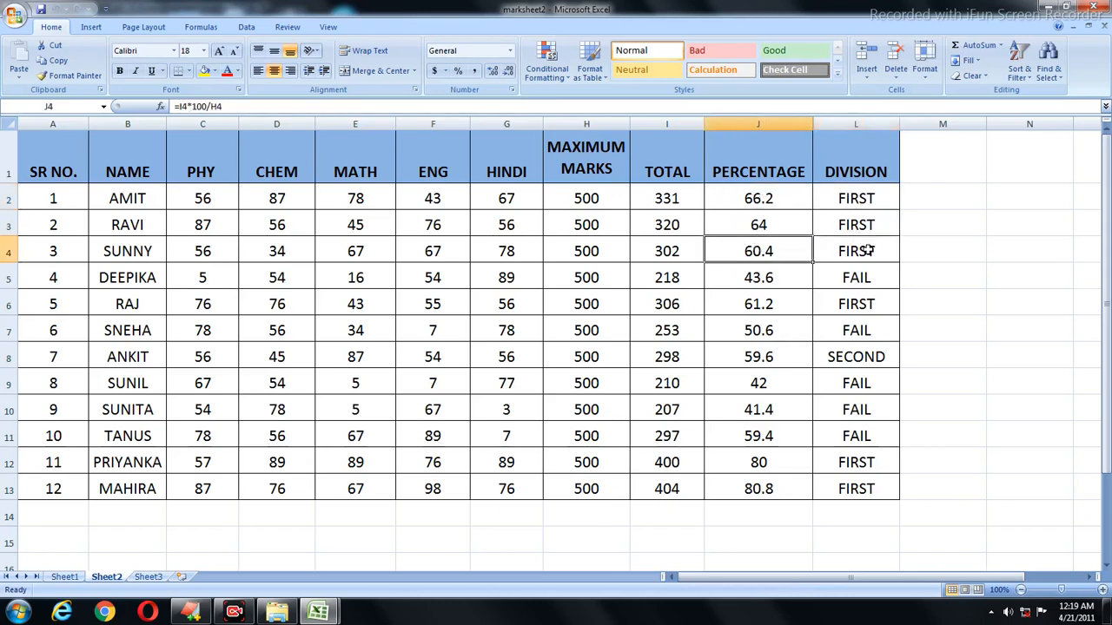
left_click(869, 250)
left_click(777, 281)
left_click(851, 277)
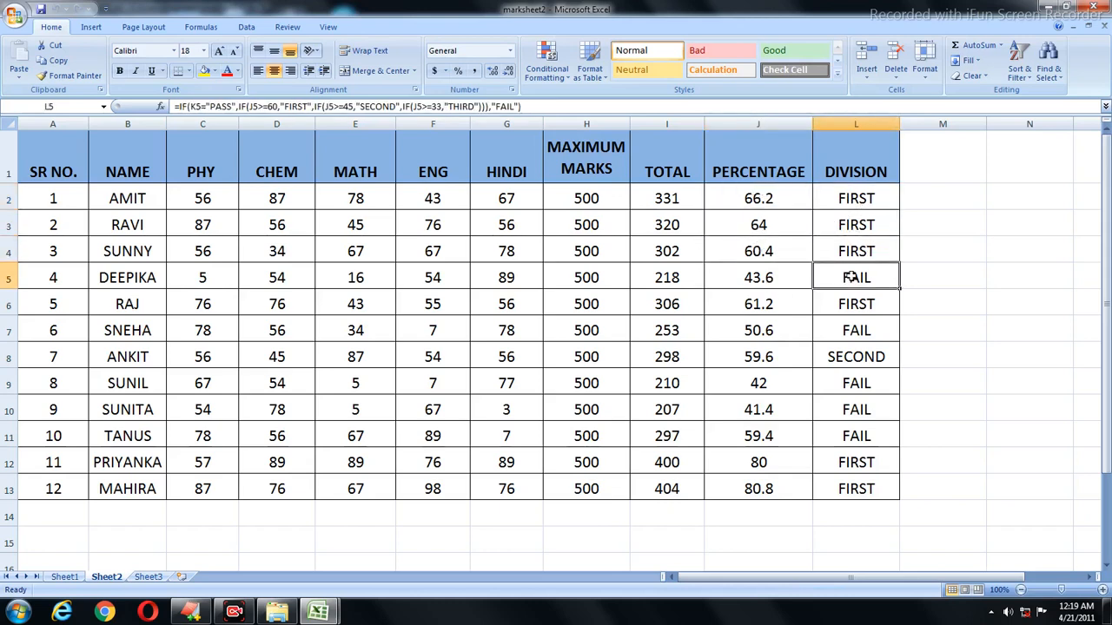
left_click(775, 337)
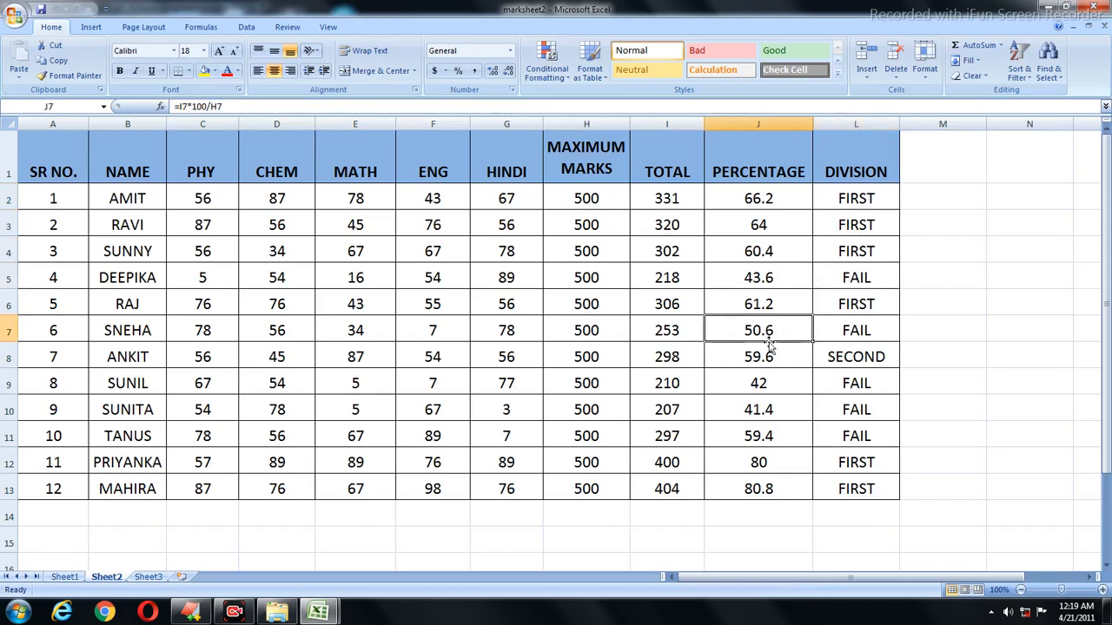
left_click(844, 330)
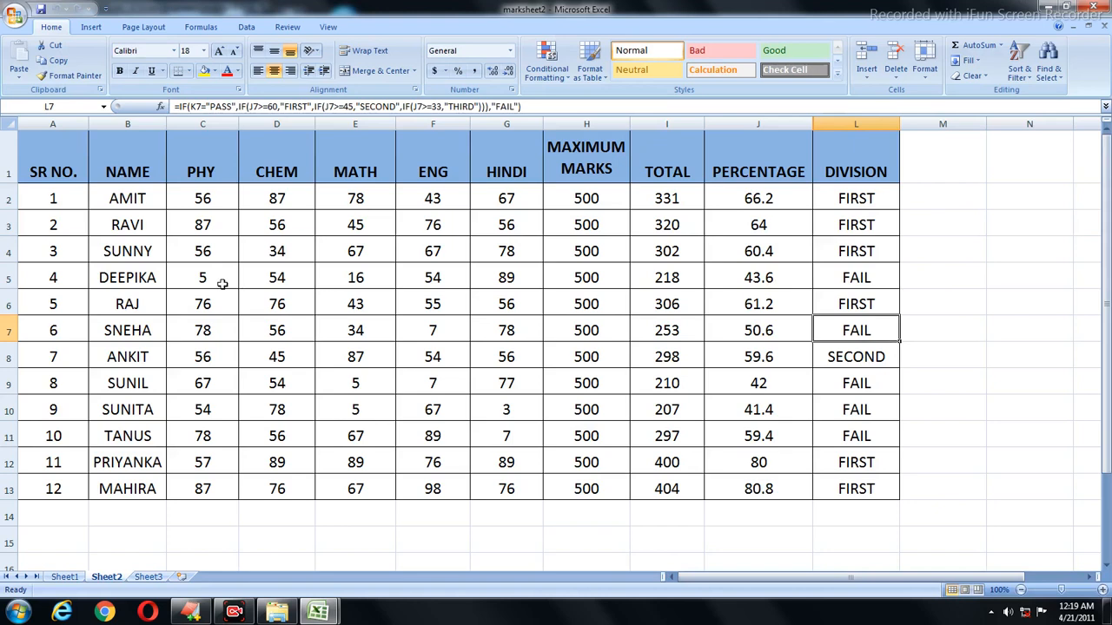
Examine all subject marks in C2:G13, and compare the marks in C2:G2 with the division formula in L2.
left_click_drag(209, 193, 494, 496)
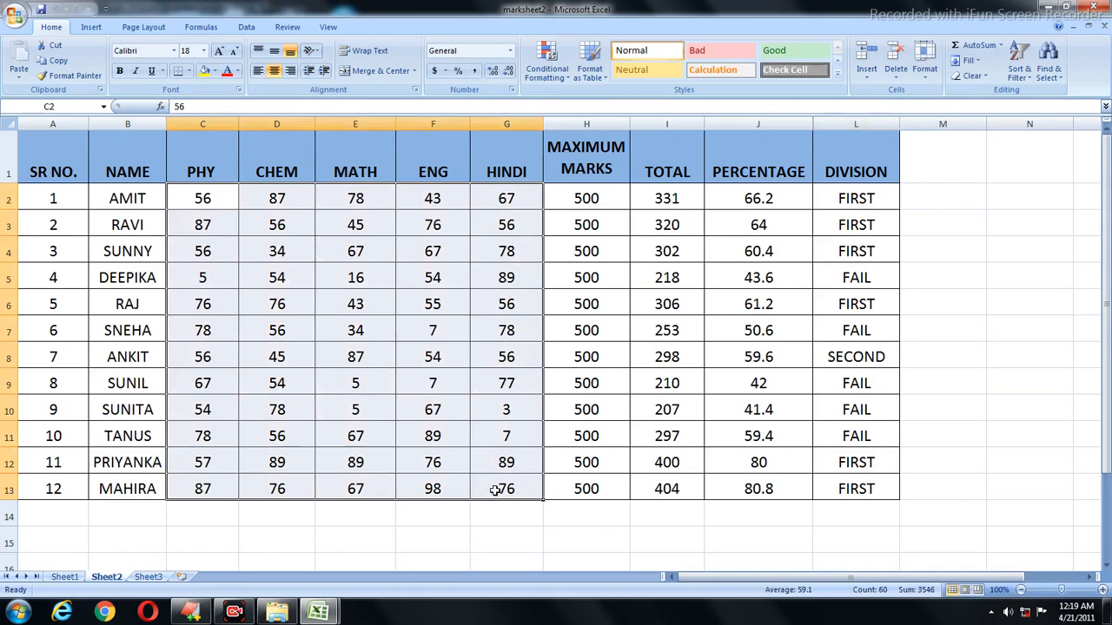
left_click_drag(209, 204, 506, 207)
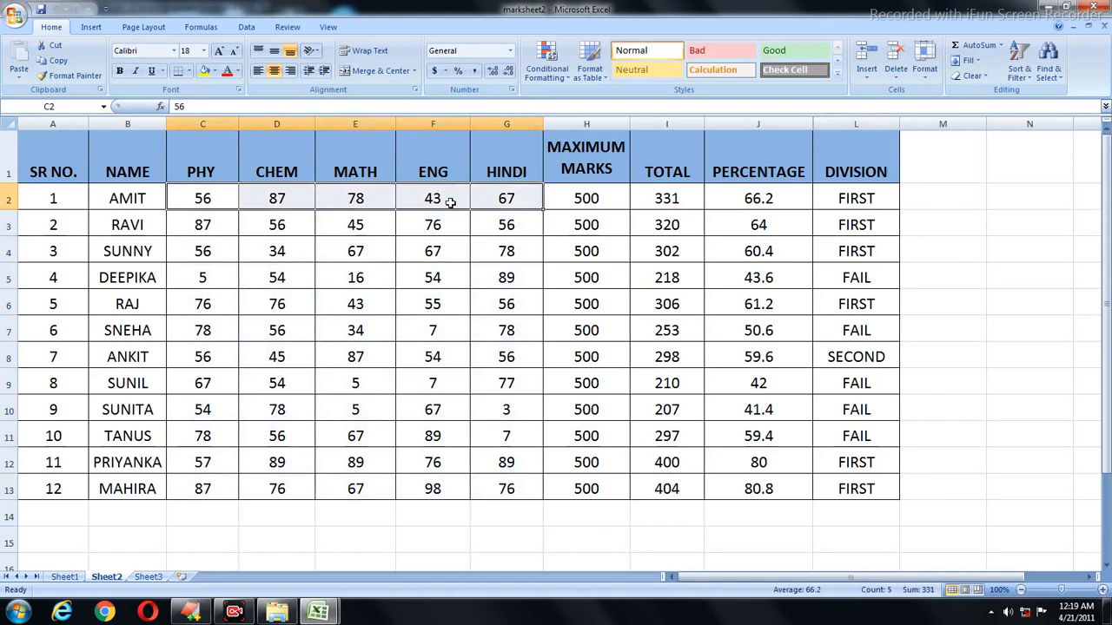
left_click(857, 207)
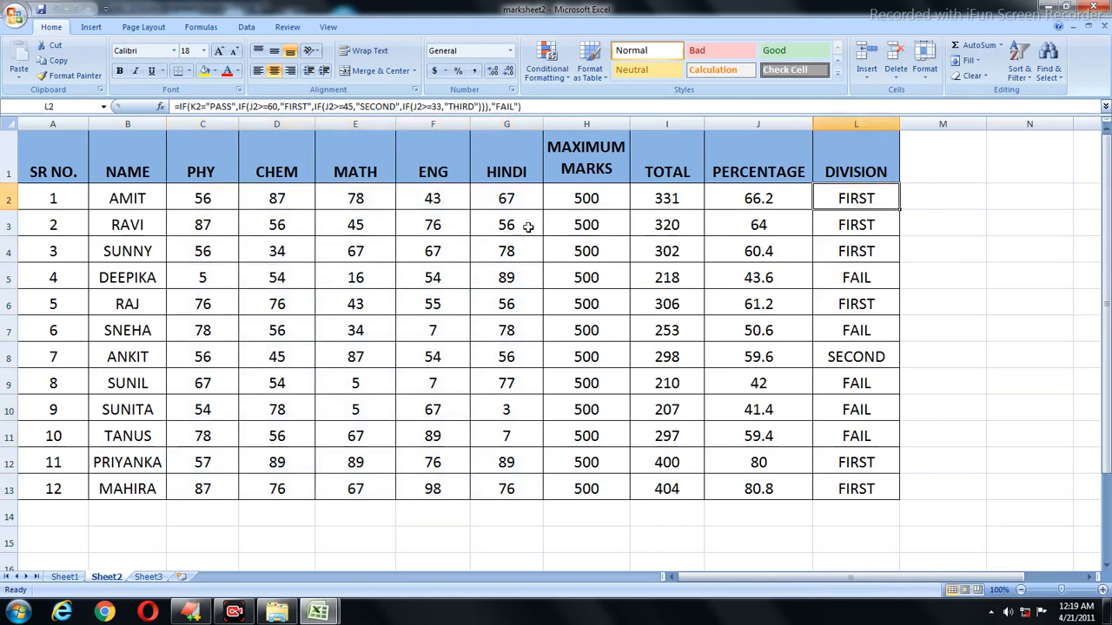
Compare the percentages in J8 and J7 with the low marks in F7, E9 and E10 and the division in L10.
left_click(773, 346)
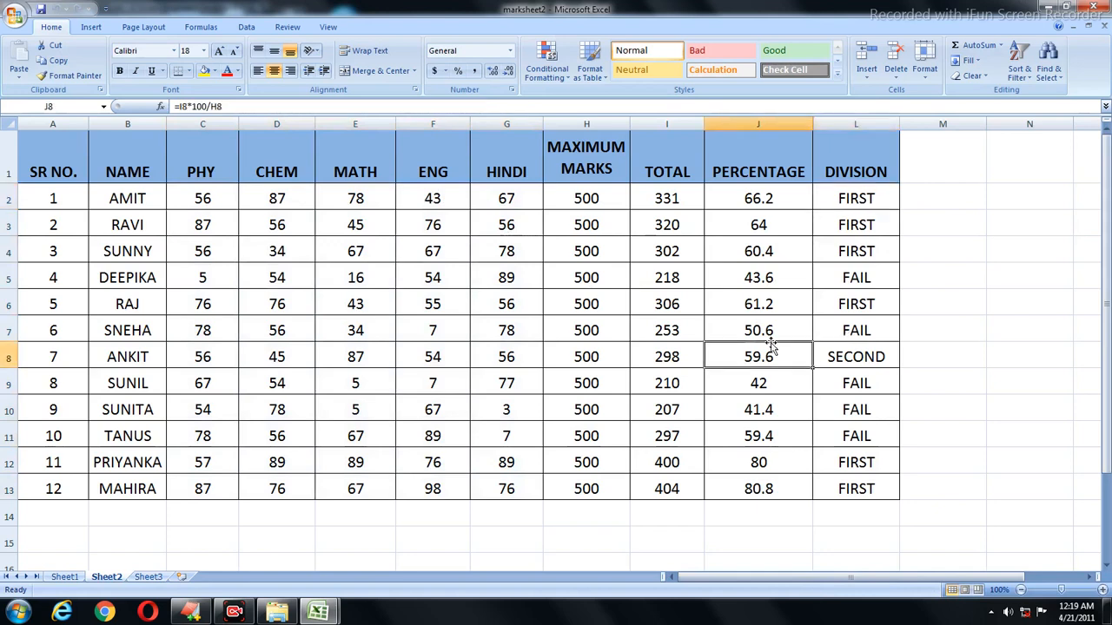
left_click(781, 332)
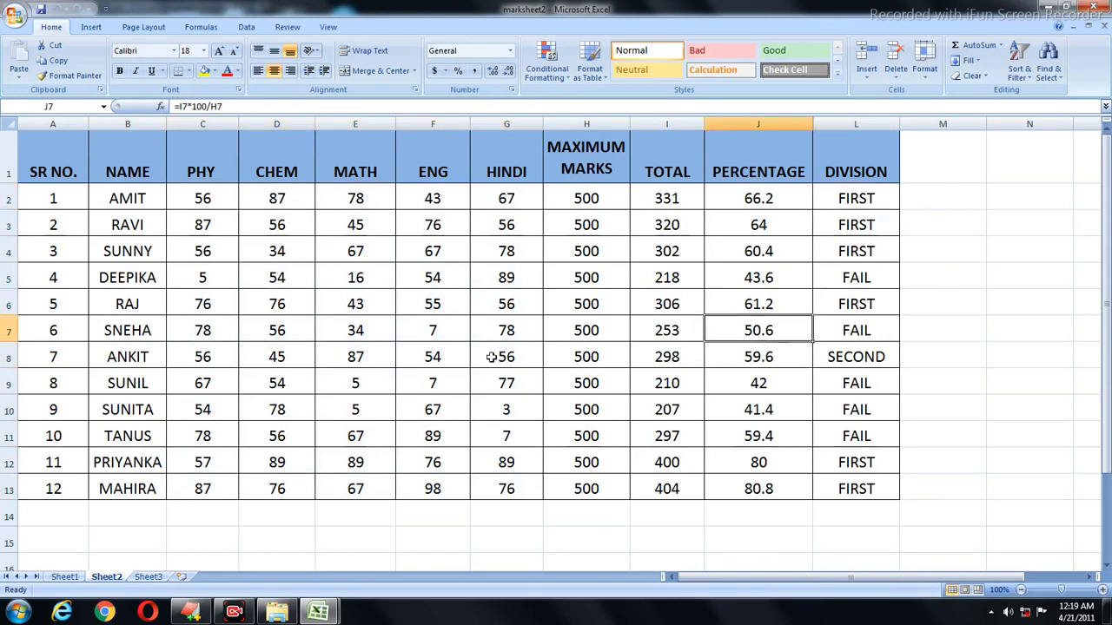
left_click(452, 326)
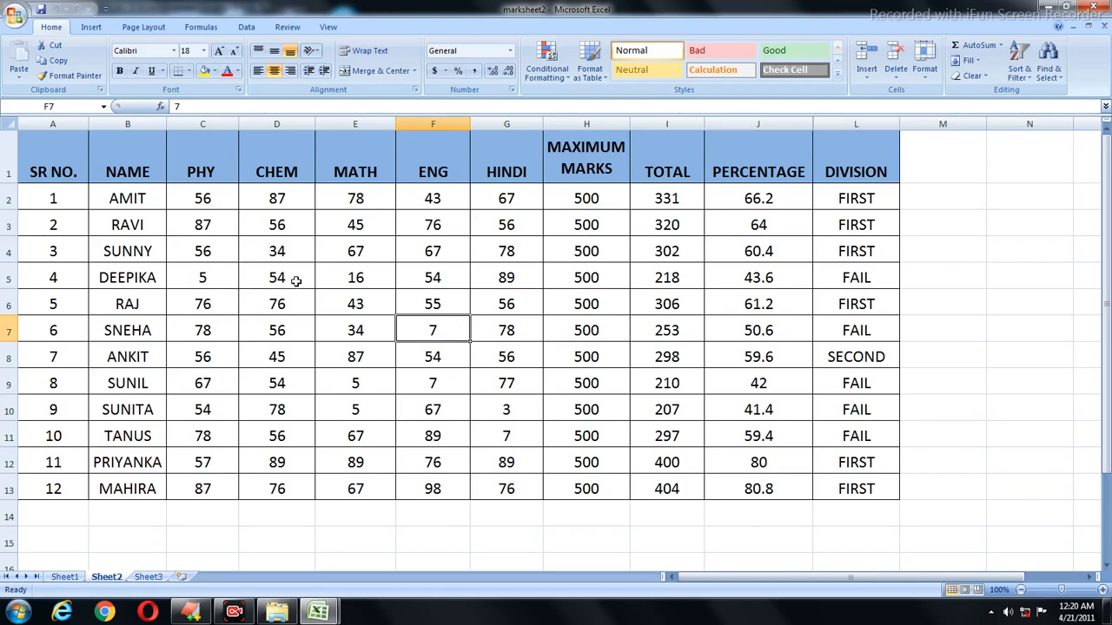
left_click(358, 401)
left_click(358, 384)
left_click(370, 415)
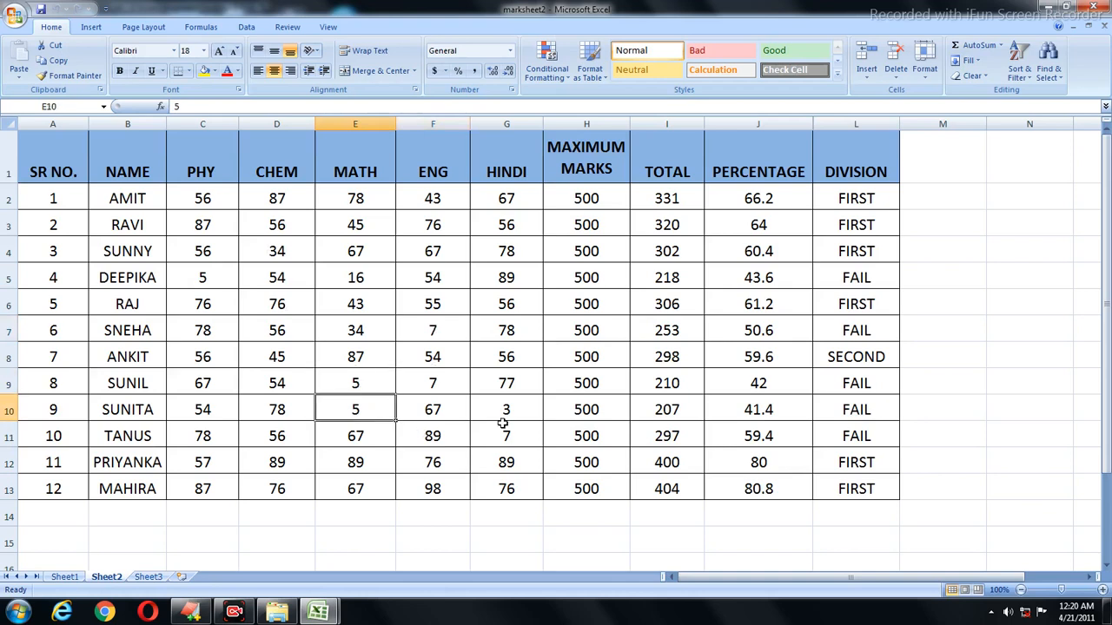
left_click(849, 408)
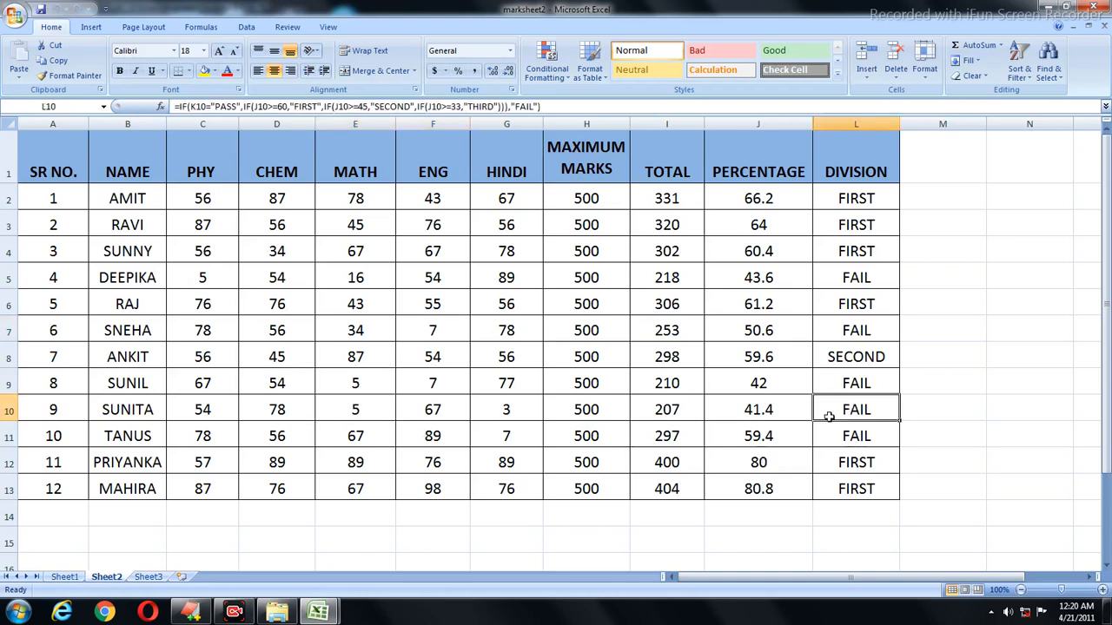
left_click(377, 410)
left_click(443, 409)
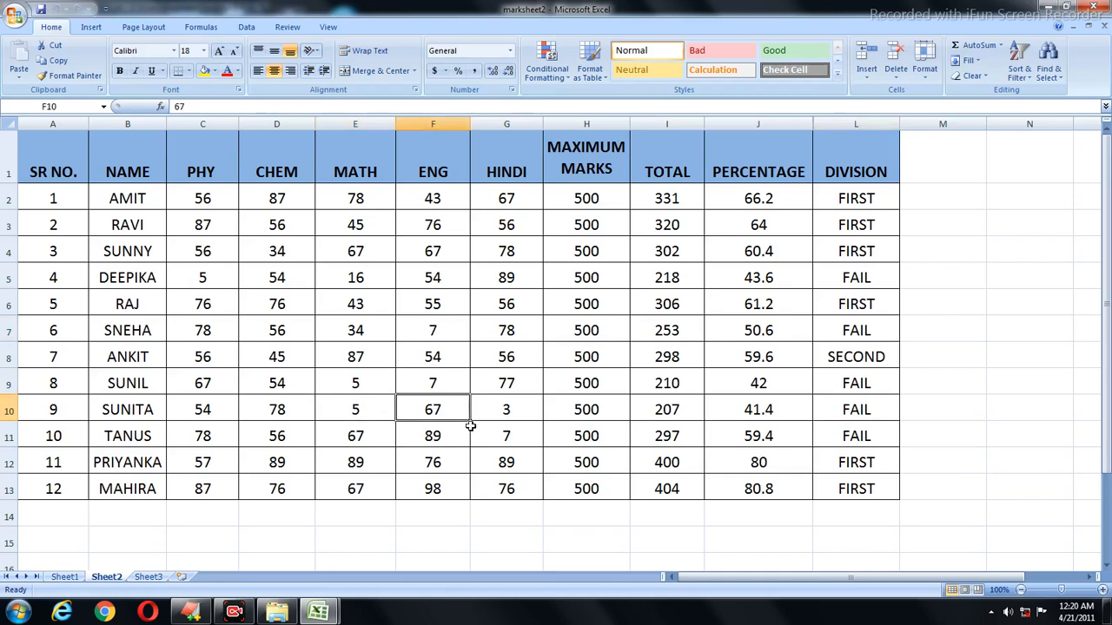
Review the Percentage column, and check row 6's division and percentage before selecting its chemistry mark in D6.
left_click_drag(743, 203, 736, 452)
left_click(873, 304)
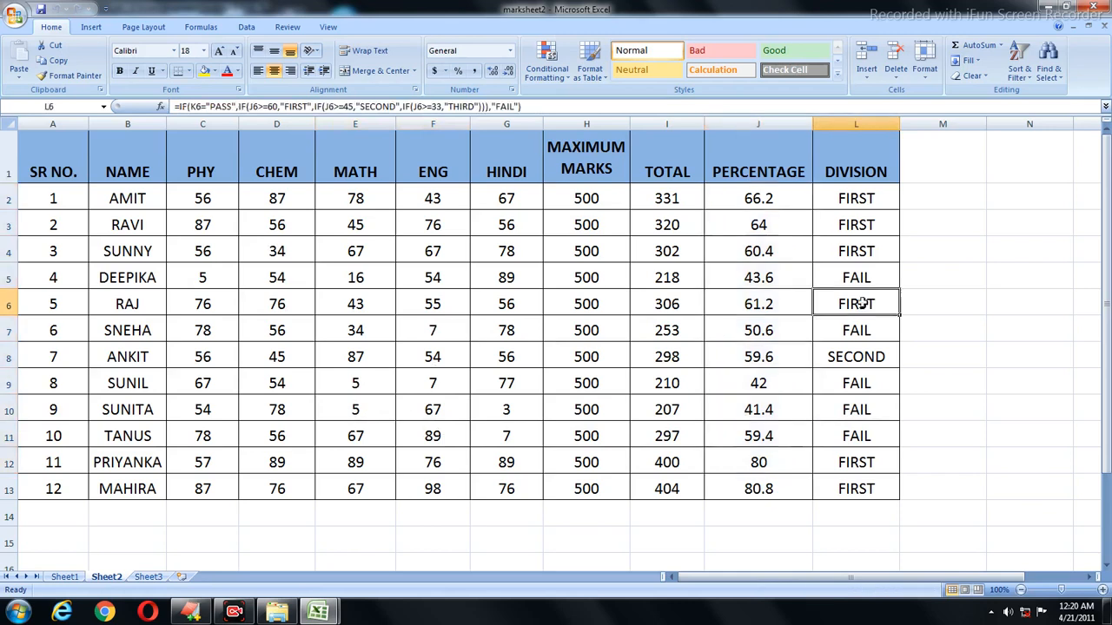
left_click(808, 312)
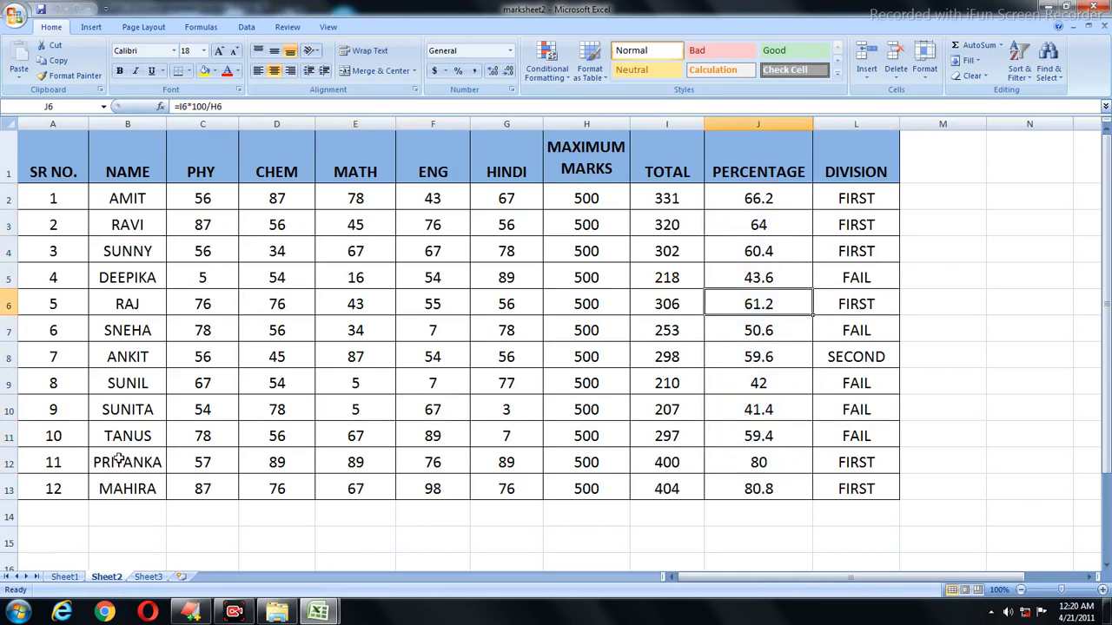
left_click(296, 308)
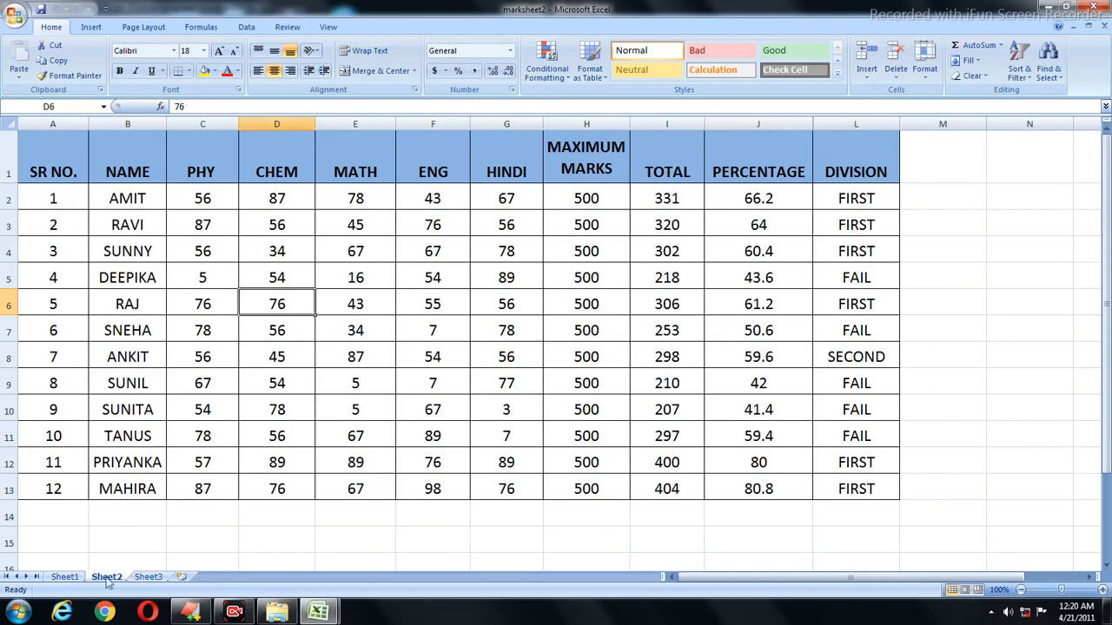
Show Sheet1 and examine its marksheet: the block A1:G11, cell O6, the grades in R2:R11 and the percents in Q2:Q11.
left_click(64, 577)
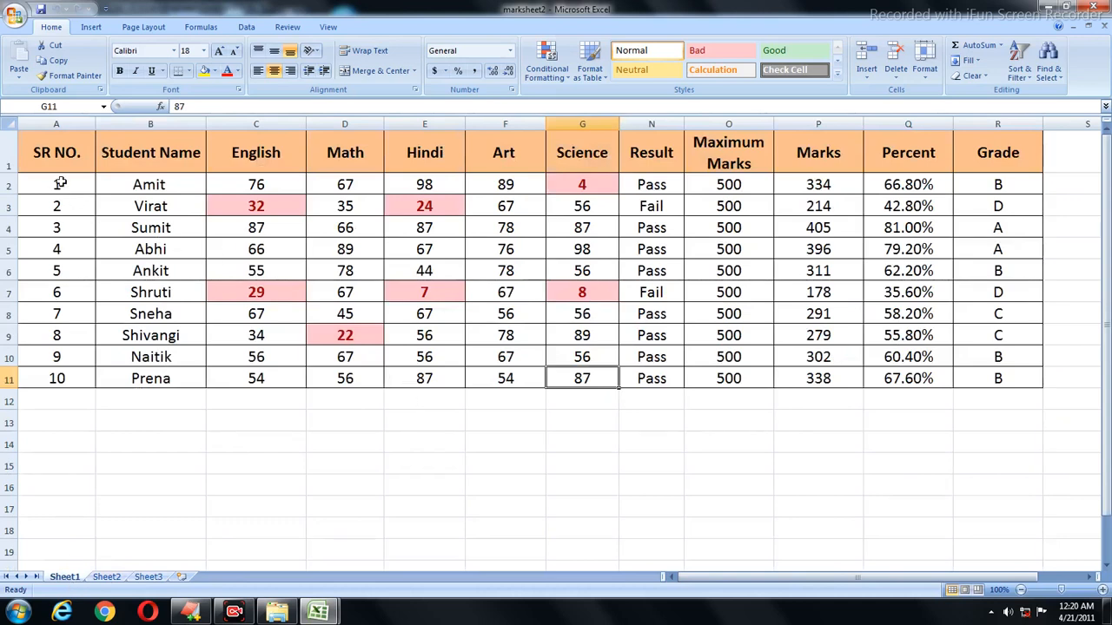
left_click_drag(78, 151, 553, 390)
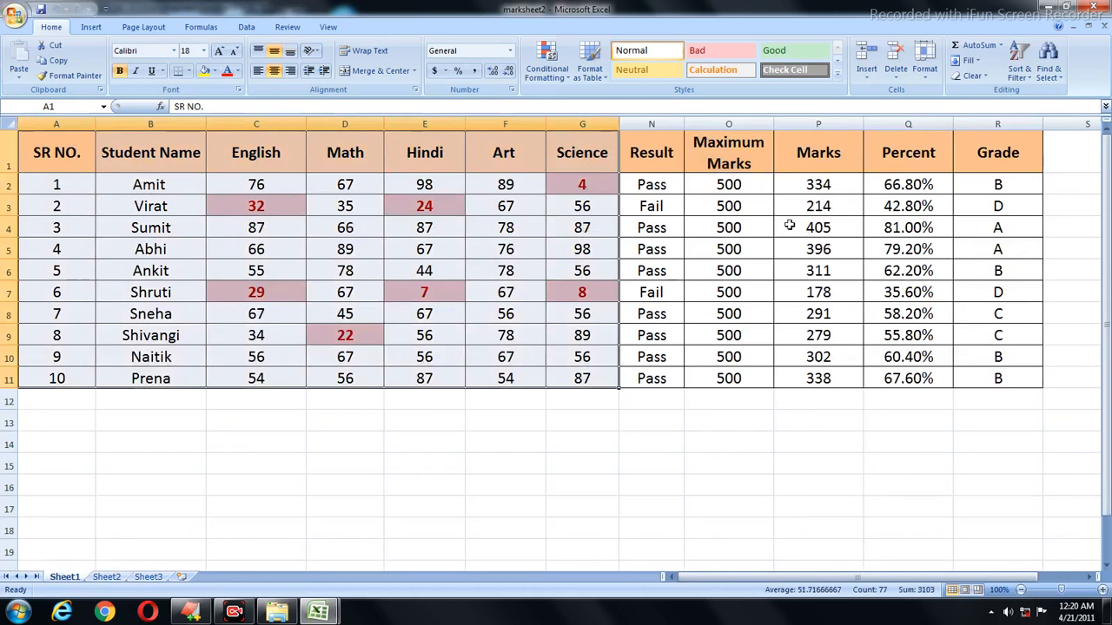
left_click(708, 263)
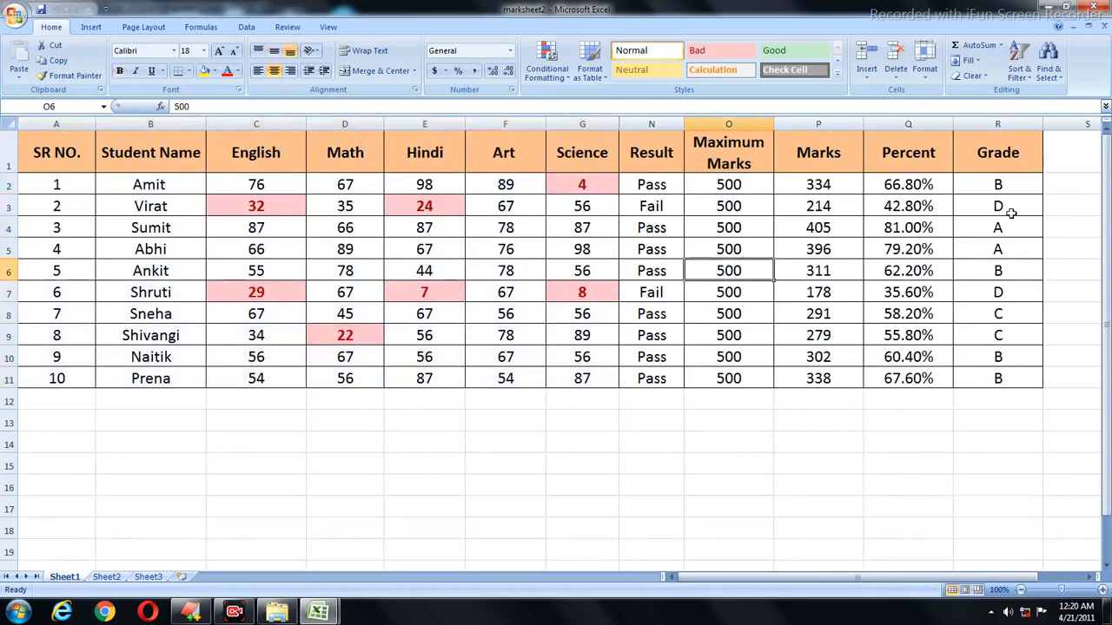
left_click_drag(995, 178, 995, 382)
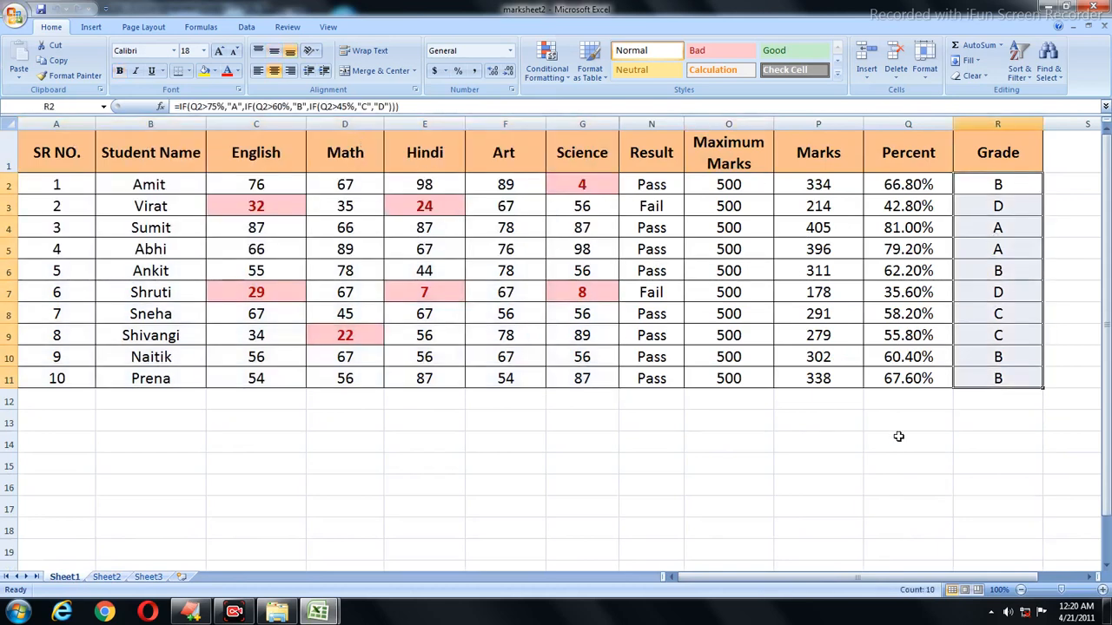
left_click_drag(916, 187, 918, 382)
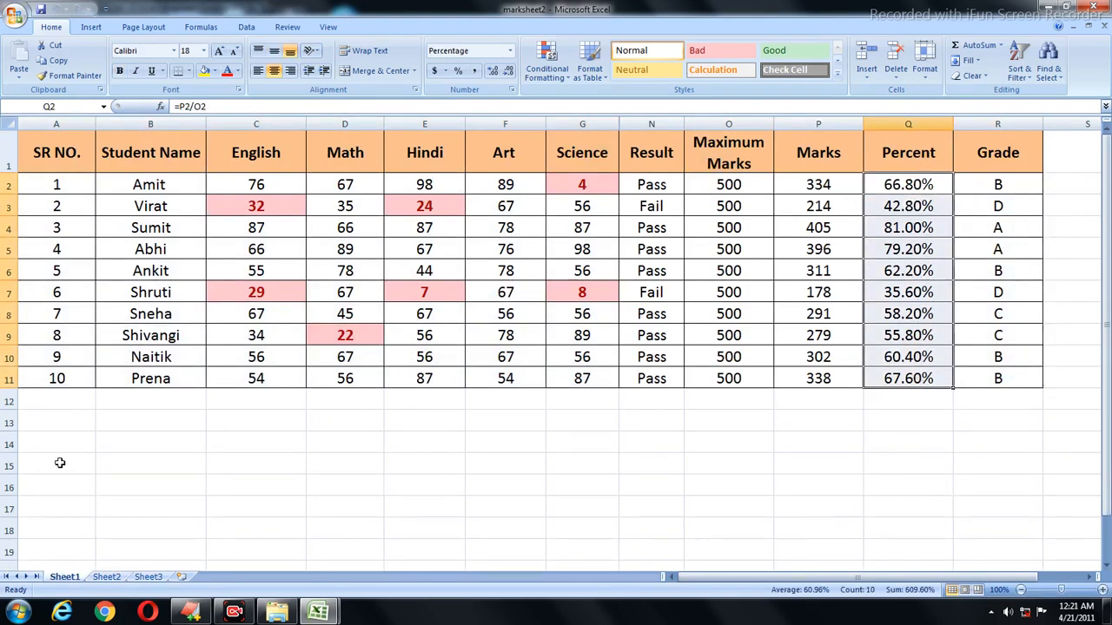
Select the percentages J2:J13 on Sheet2 for comparison, and return to Sheet1.
left_click(107, 578)
left_click_drag(782, 187, 764, 489)
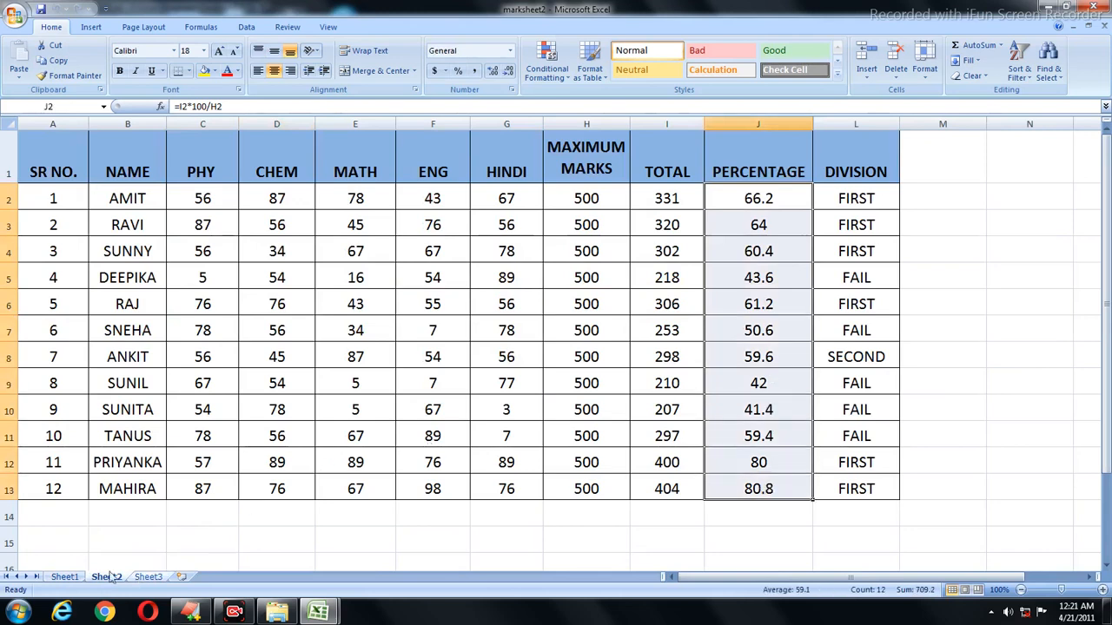
left_click(64, 577)
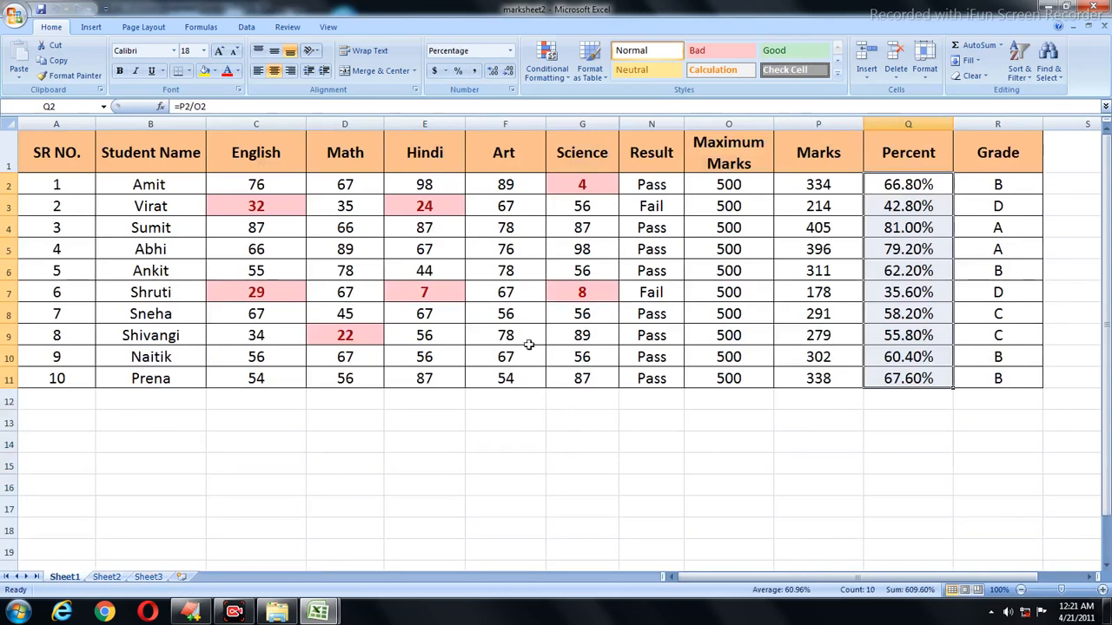
Compare the low marks in G2, C3, E3, E7 and D9 on Sheet1 with the results in N2, N3, N7 and N9.
left_click(575, 186)
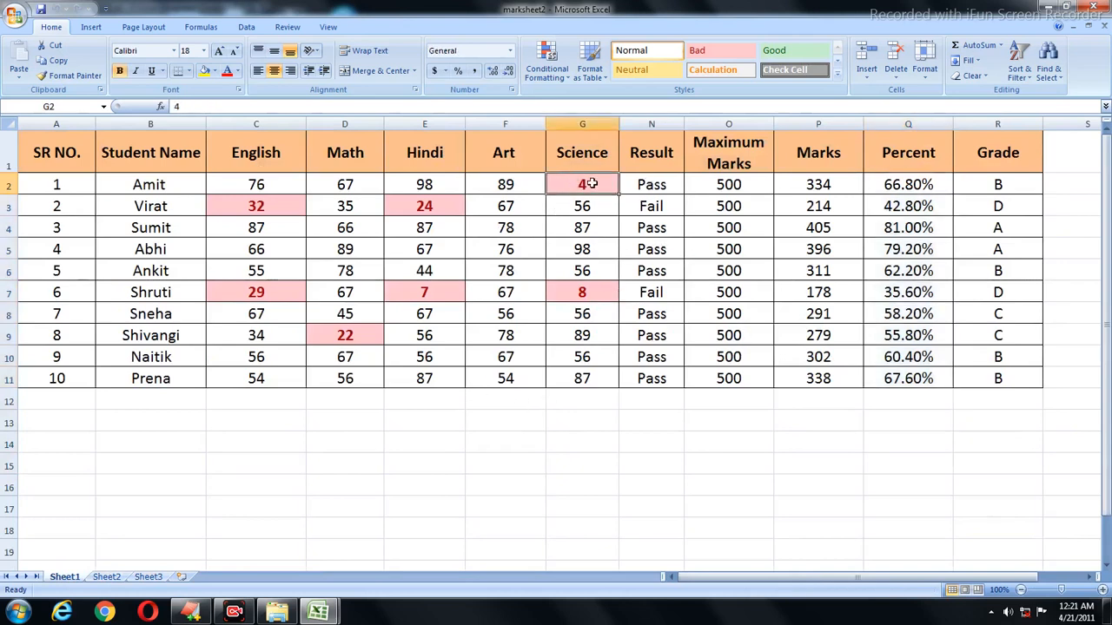
left_click(660, 185)
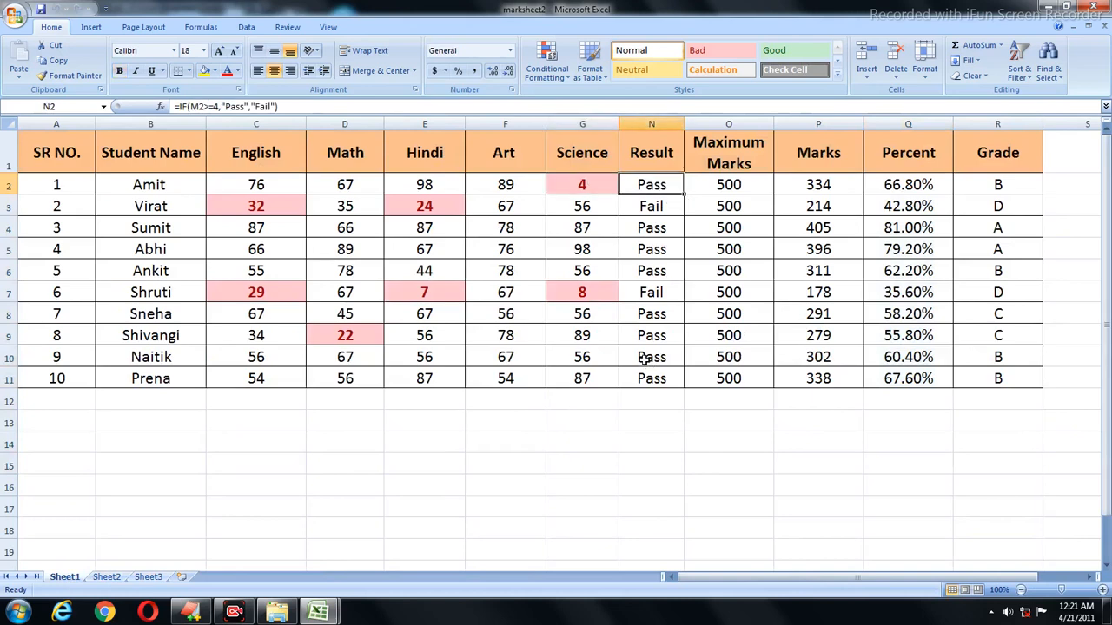
left_click(264, 206)
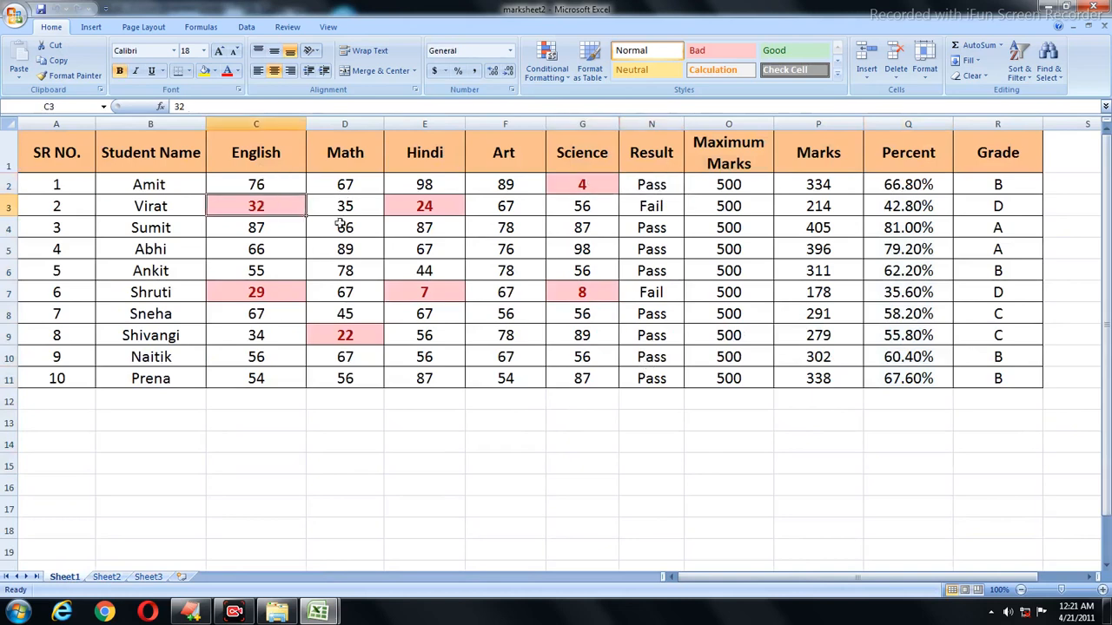
left_click(430, 209)
left_click(652, 206)
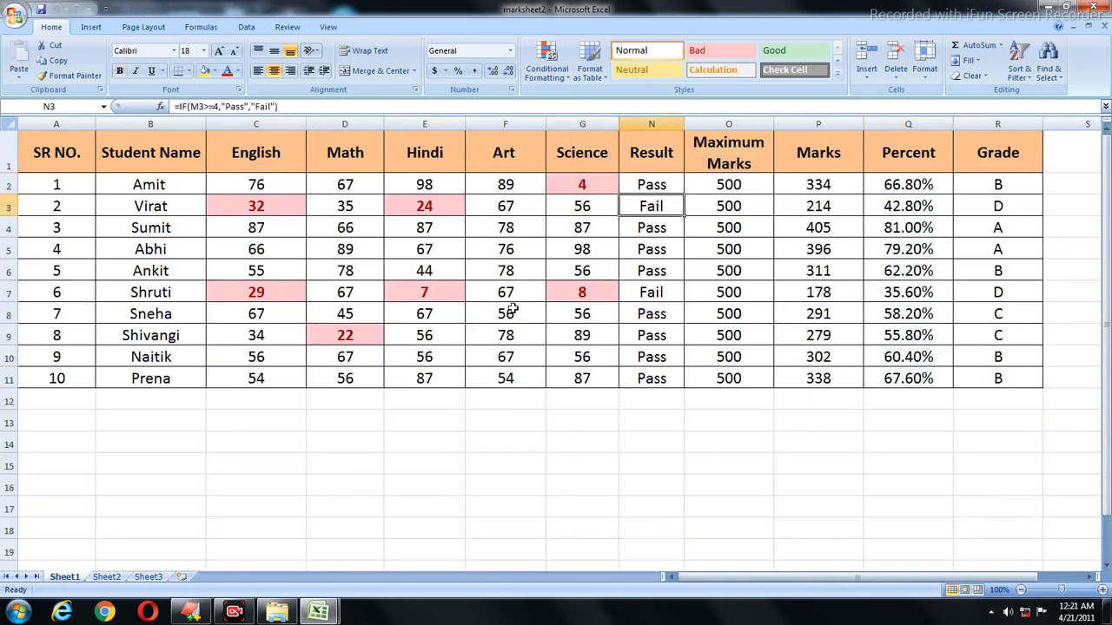
left_click(400, 288)
left_click(621, 288)
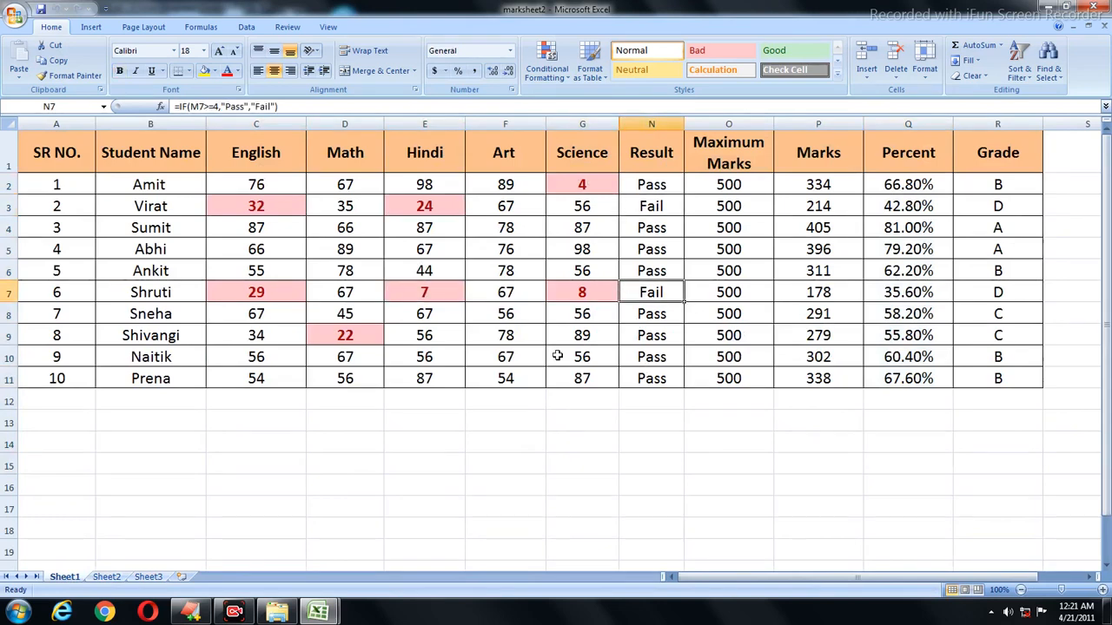
left_click(367, 335)
left_click(656, 336)
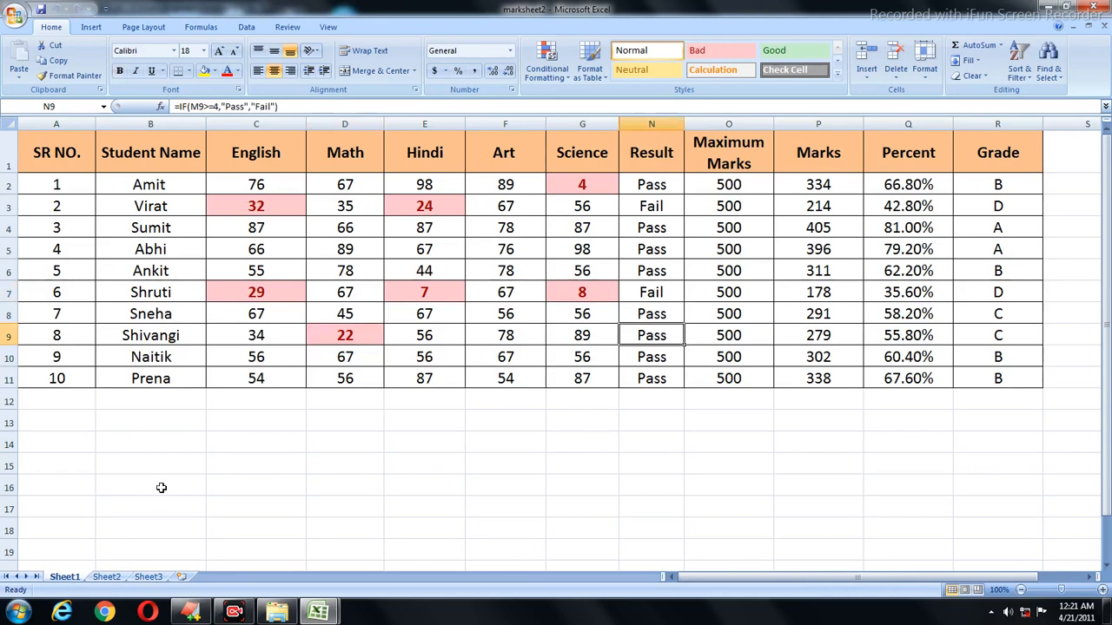
On Sheet2, check the division in L8 and set the chemistry mark in D8 to 52.
left_click(108, 578)
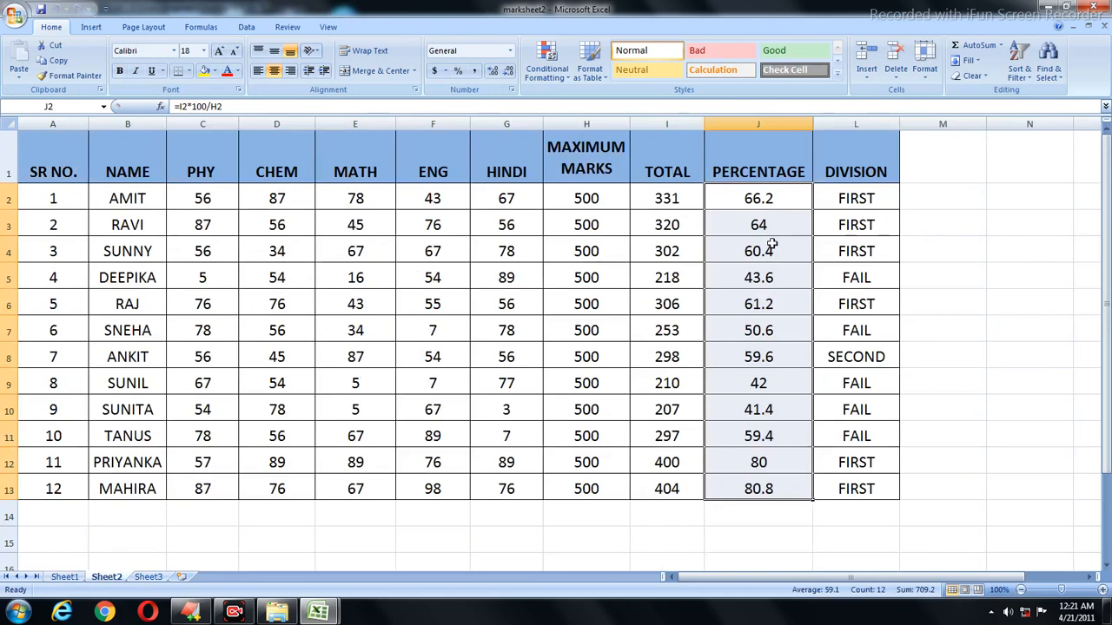
left_click(856, 365)
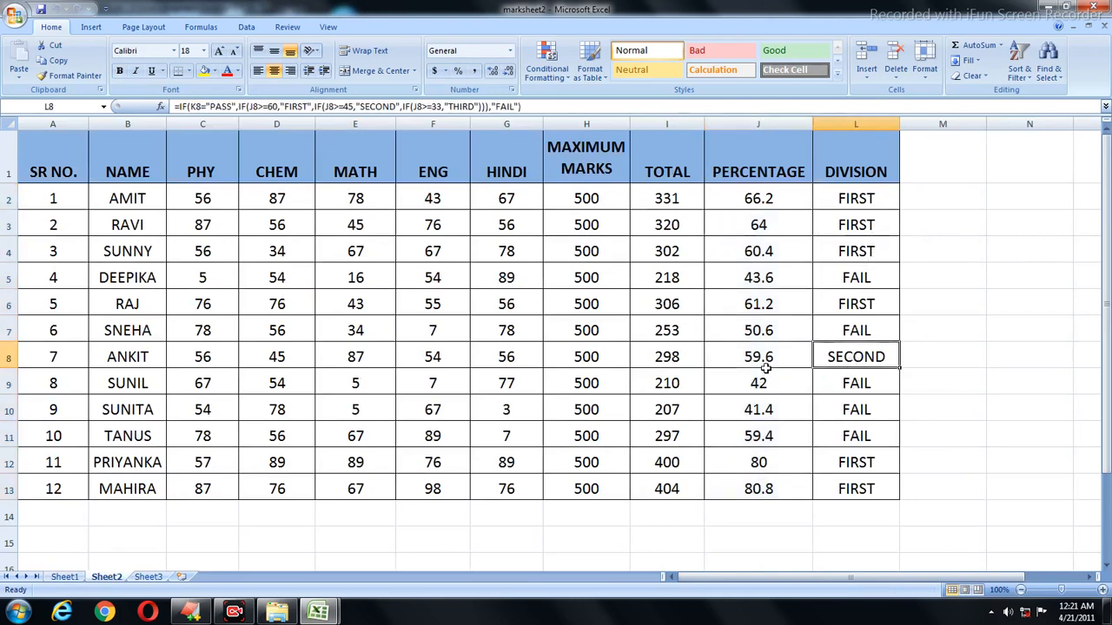
left_click(269, 362)
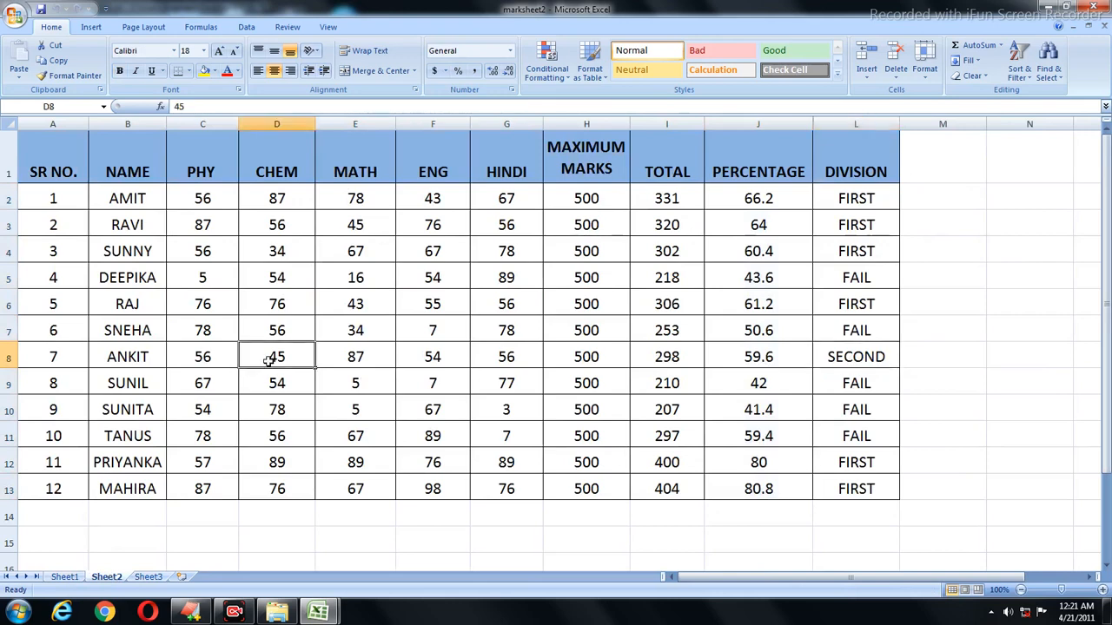
type("52")
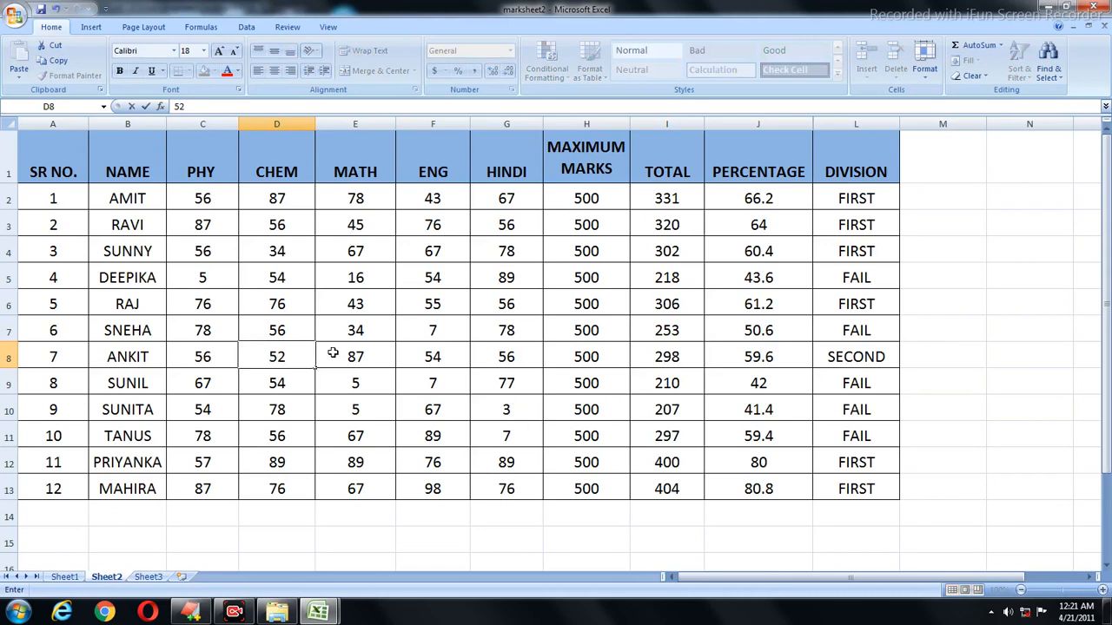
left_click(419, 410)
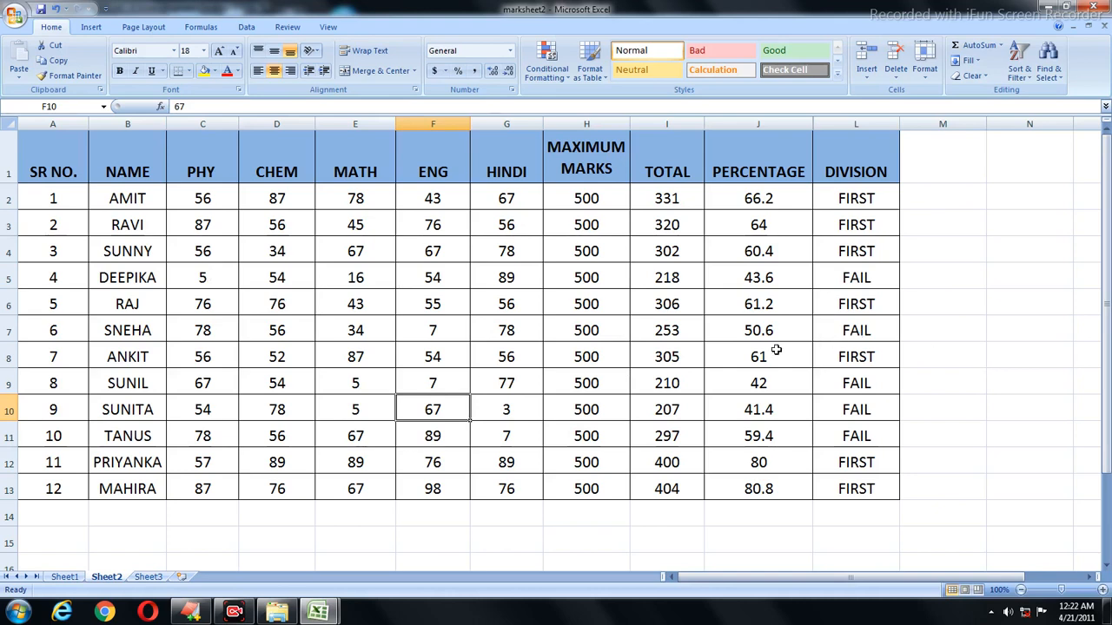
Set the English mark in F7 to 77.
left_click(453, 338)
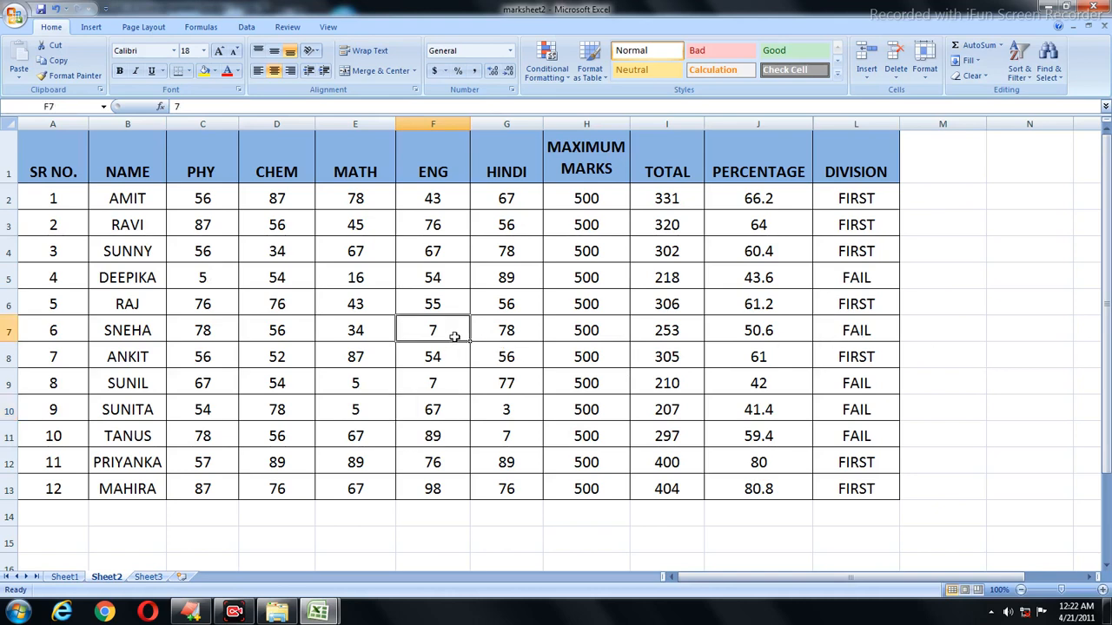
type("77")
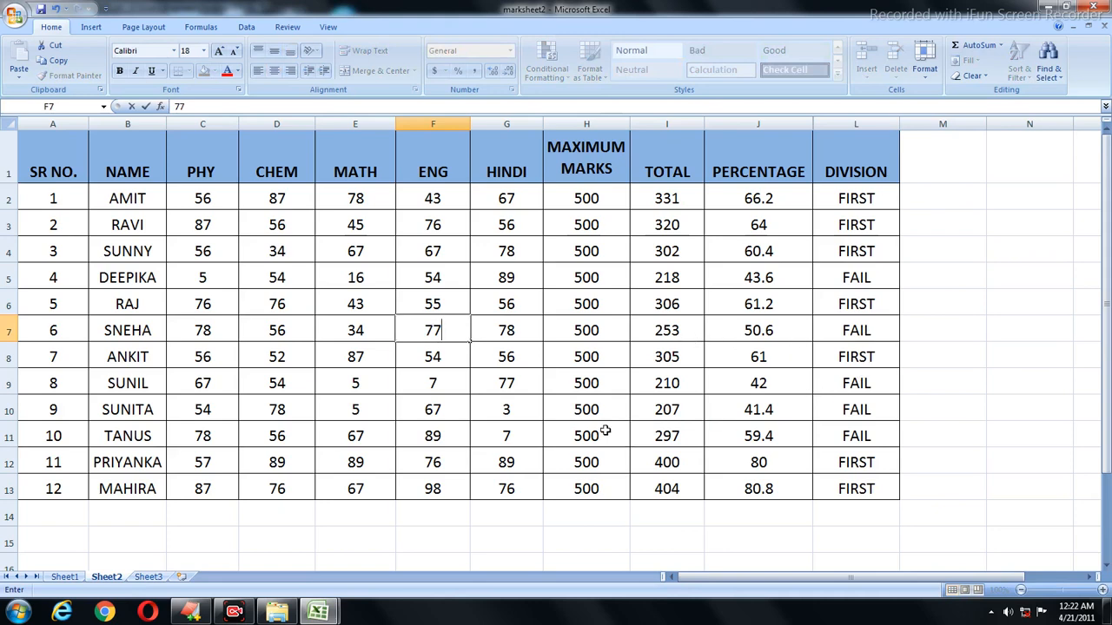
left_click(603, 433)
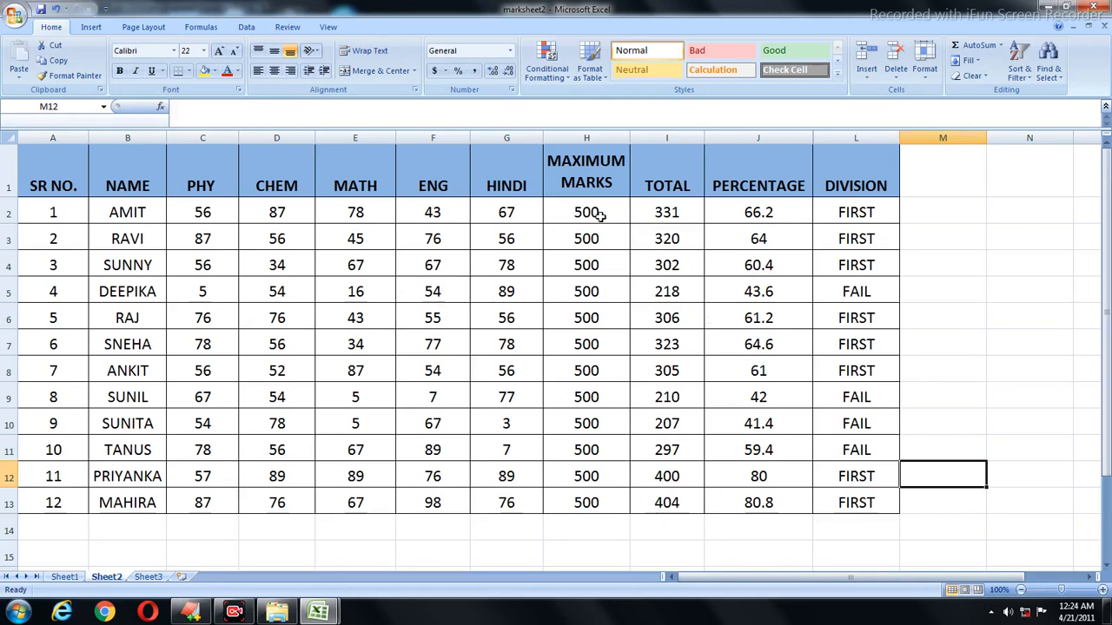
Review the calculated block H2:L13 on Sheet2, and look through Sheet1 and Sheet3 before returning to the names on Sheet2.
left_click_drag(597, 215, 839, 494)
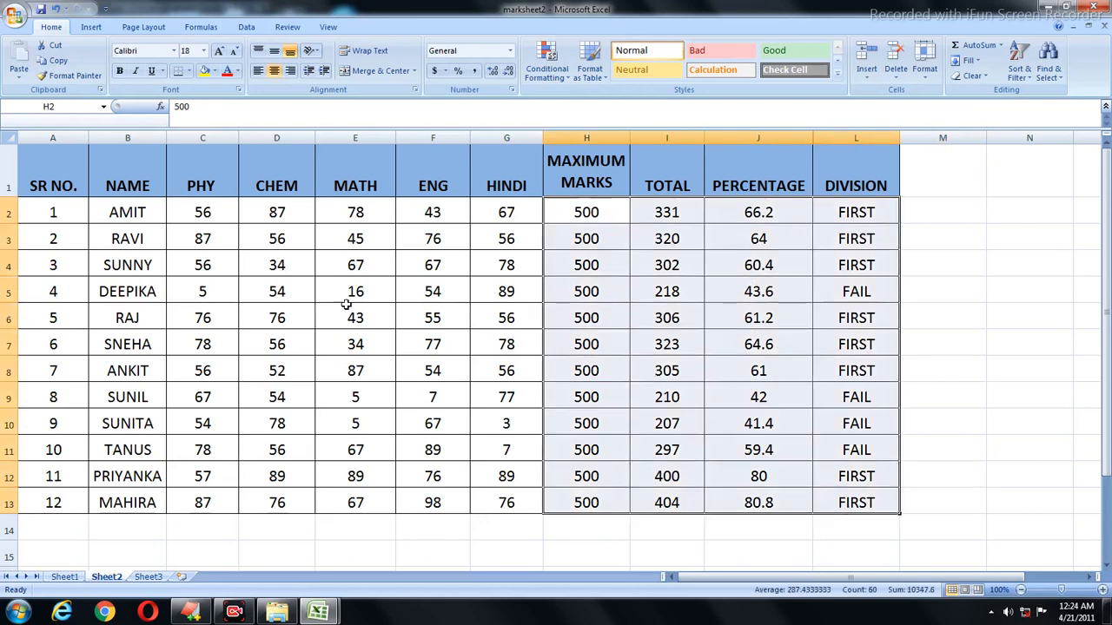
left_click(148, 334)
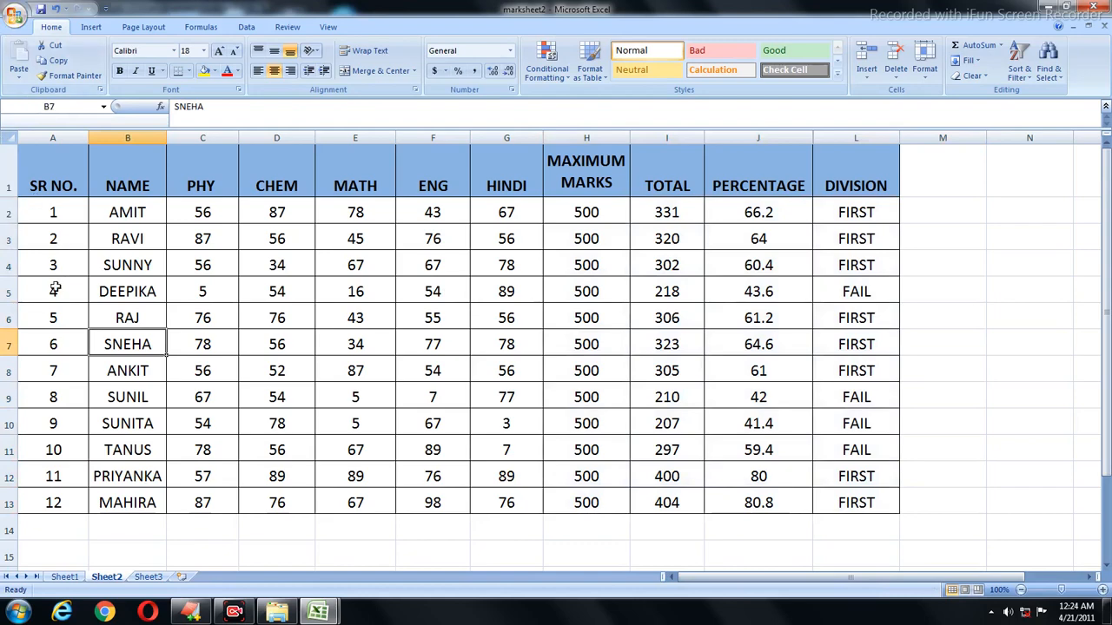
left_click(77, 580)
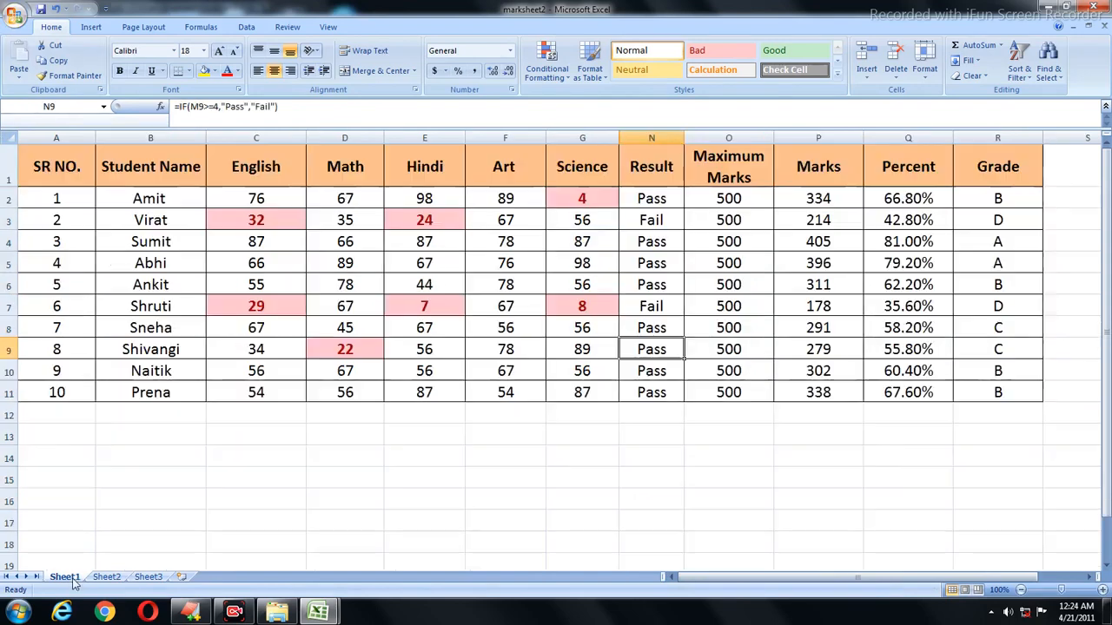
left_click(96, 582)
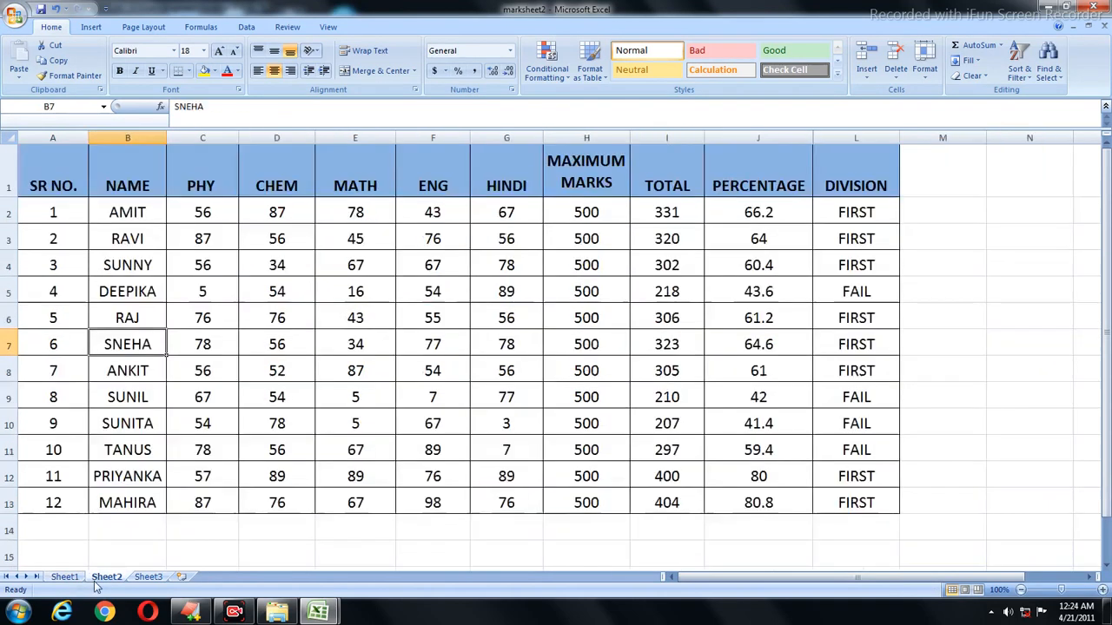
left_click(151, 579)
left_click(111, 579)
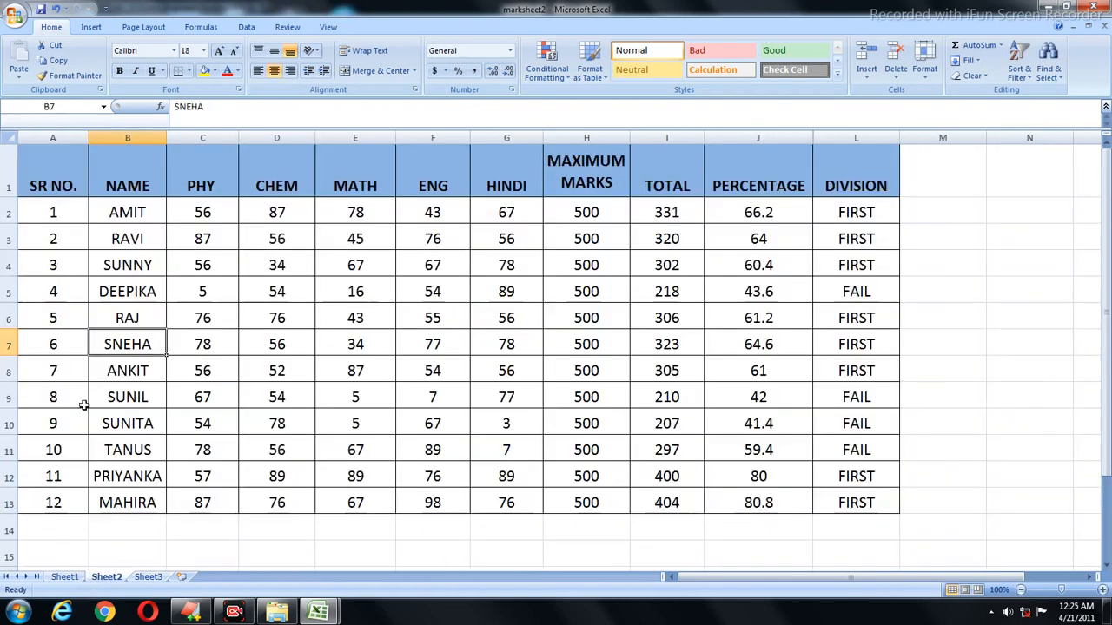
left_click(116, 380)
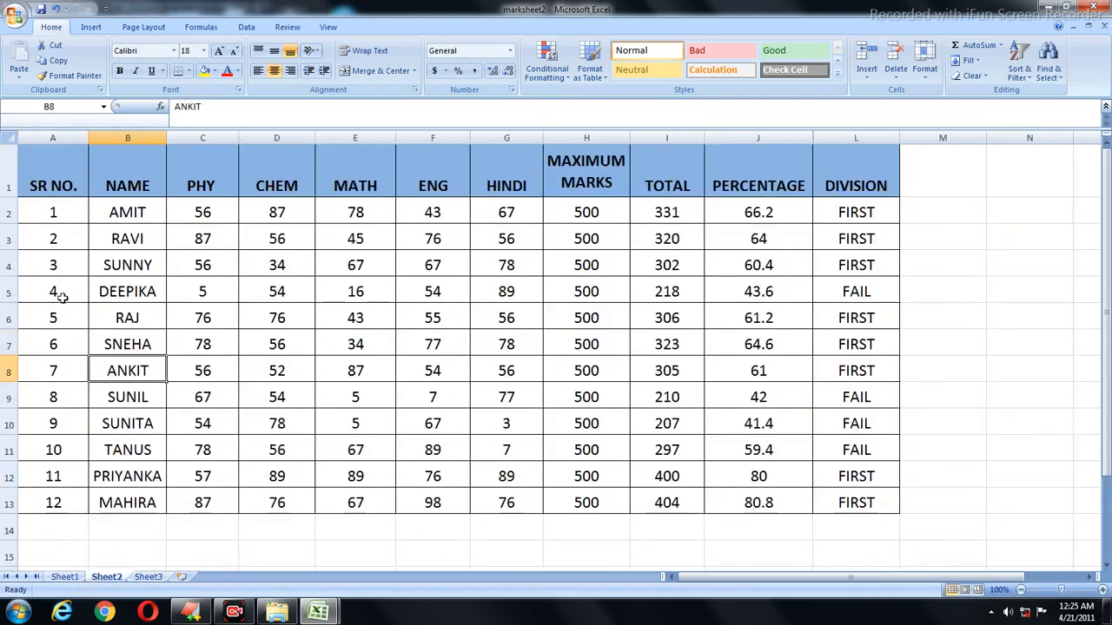
Try copying the marks table A1:G13 from Sheet2 into Sheet3, and undo the paste.
left_click_drag(41, 186, 516, 502)
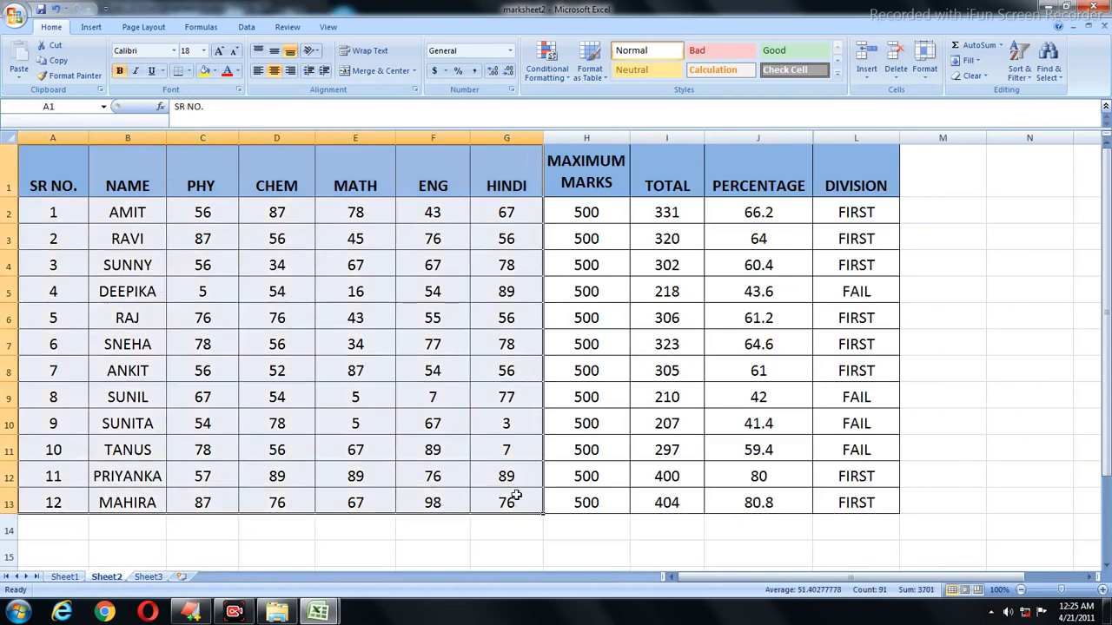
key("ctrl+c")
left_click(147, 577)
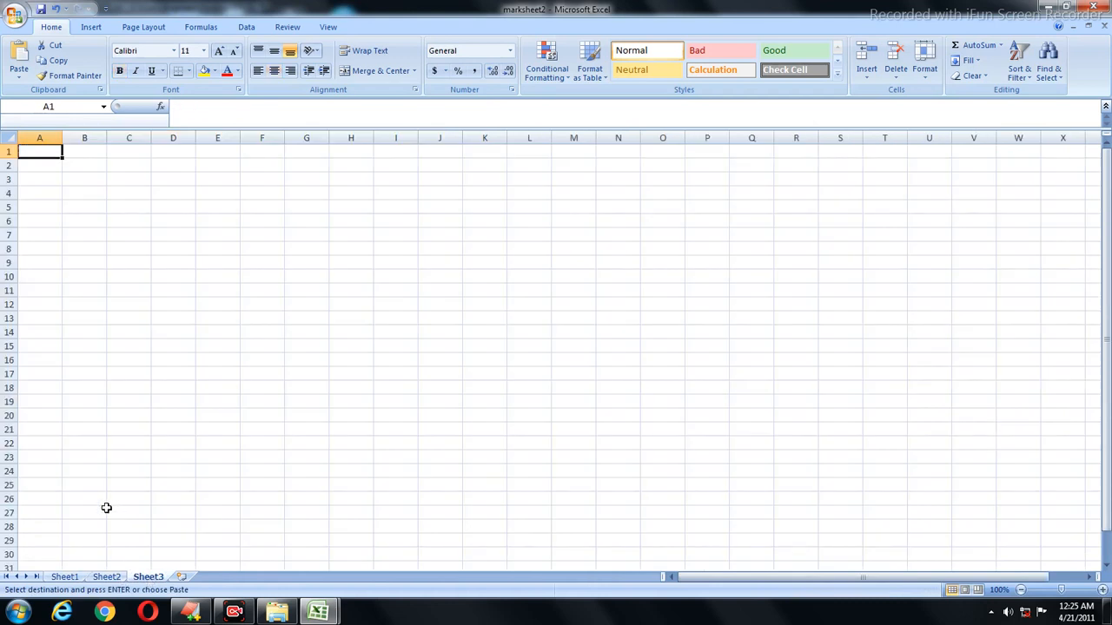
key("ctrl+v")
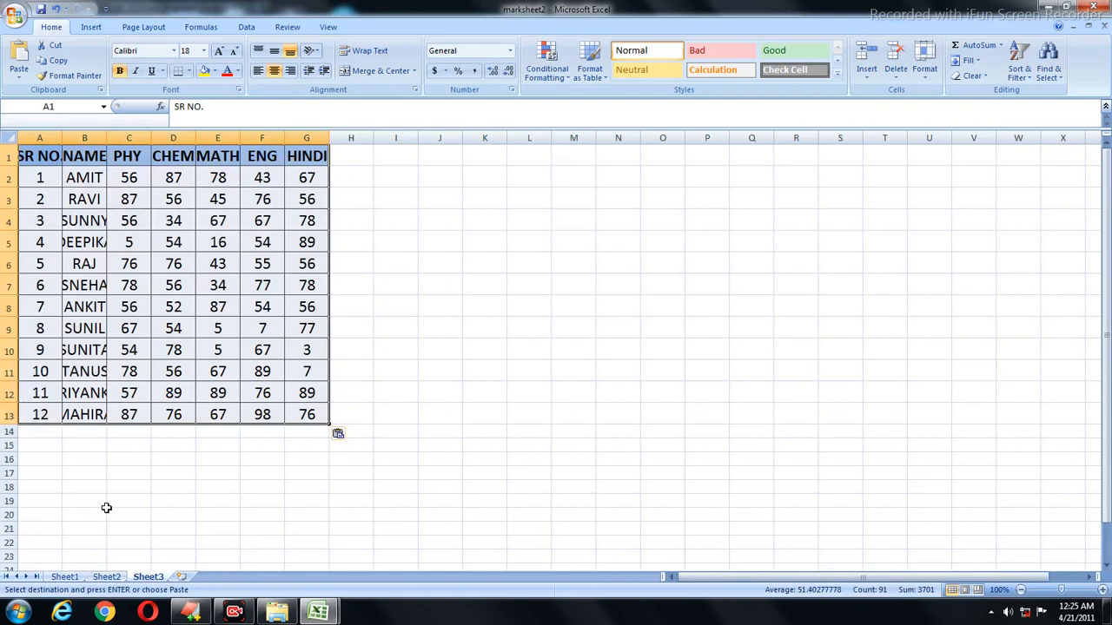
key("ctrl+z")
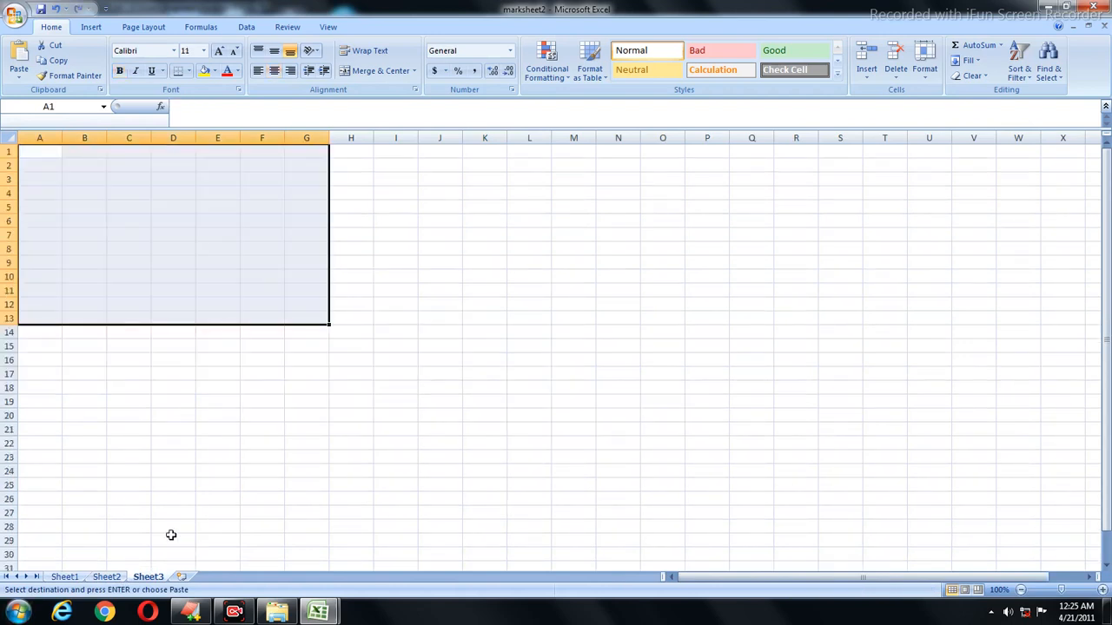
left_click(220, 391)
left_click(115, 305)
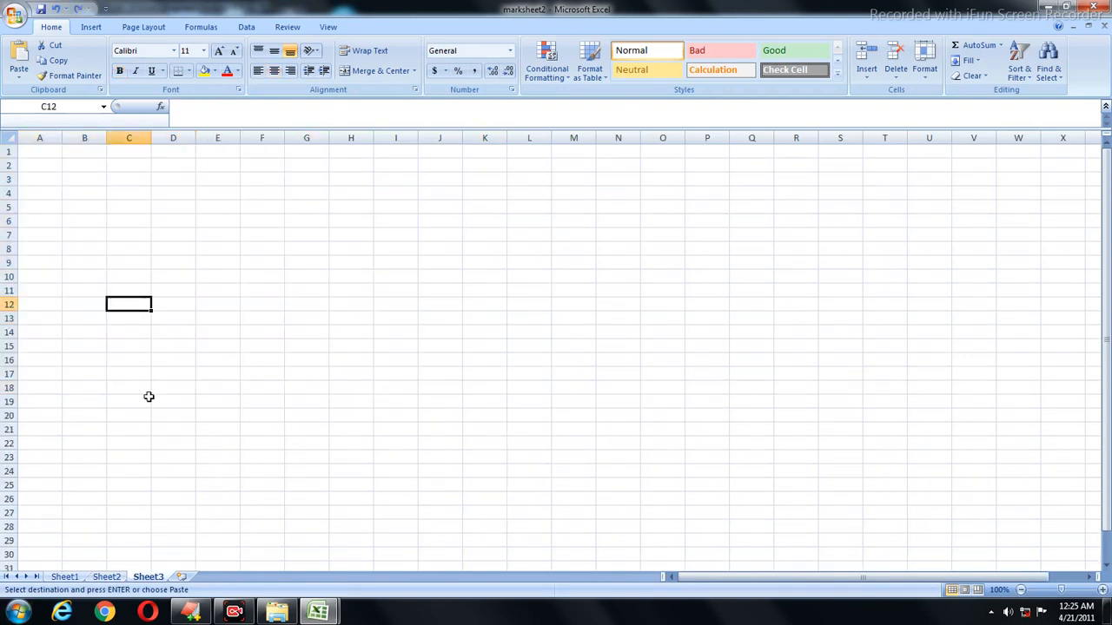
Recheck the marks table on Sheet2, return to Sheet3, and close the marksheet2 workbook with its changes saved.
left_click(106, 578)
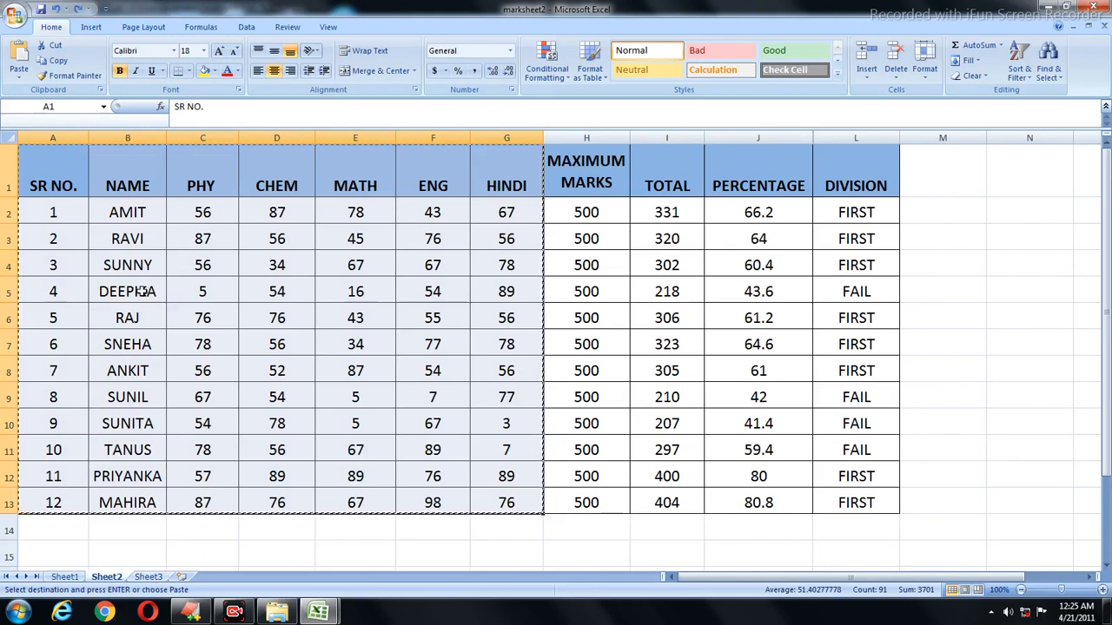
left_click(148, 577)
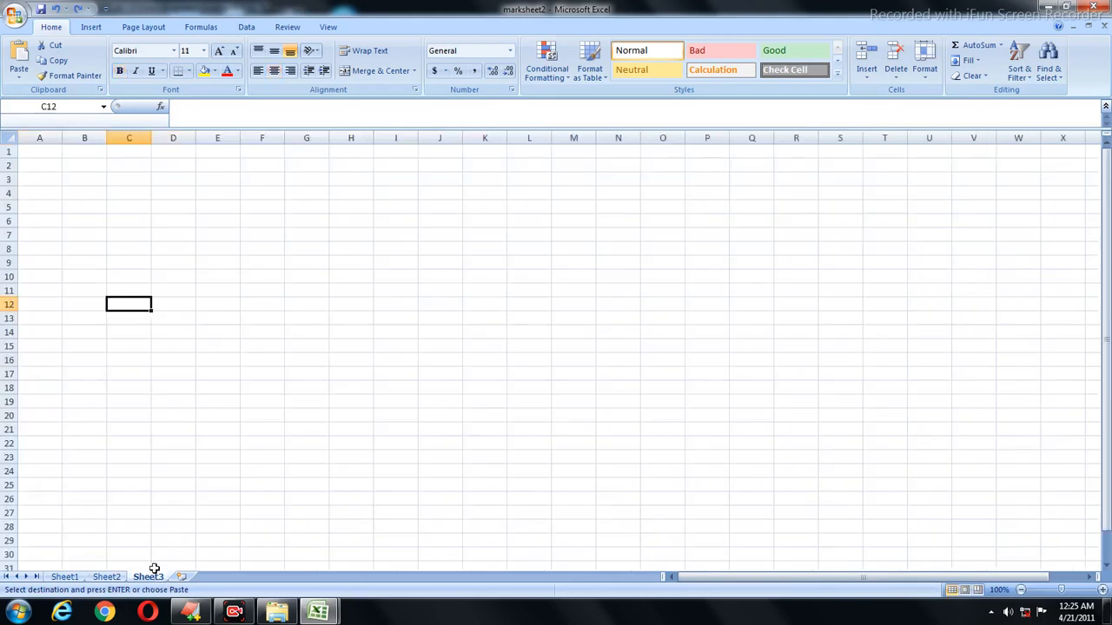
left_click(1094, 7)
left_click(503, 342)
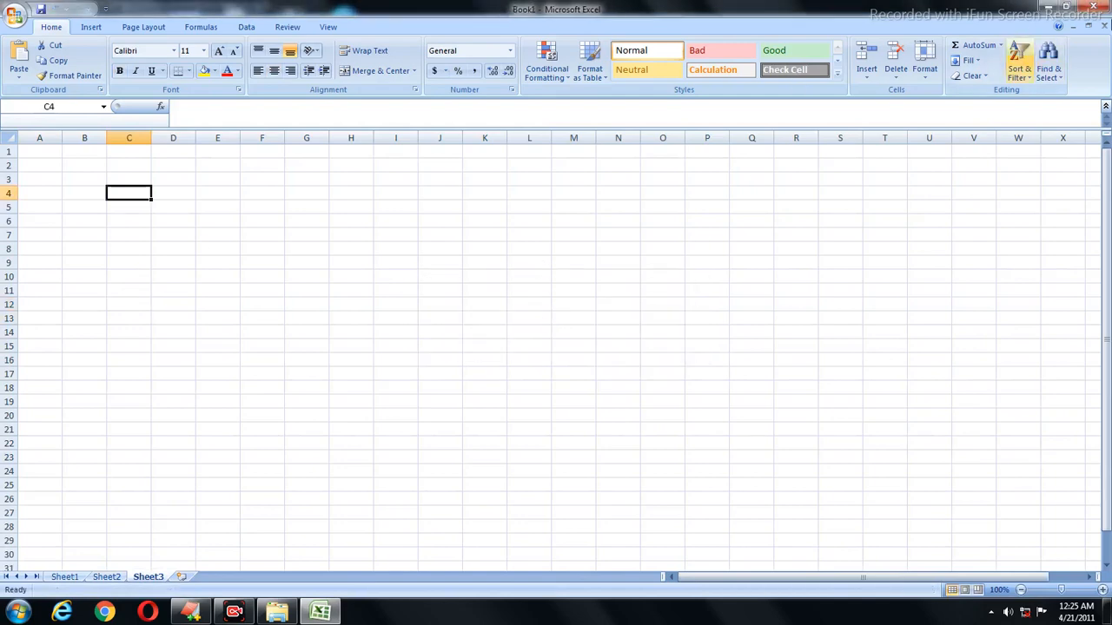
Close Book1 without saving, and start Microsoft Office Excel 2007 again with a blank workbook.
left_click(1093, 6)
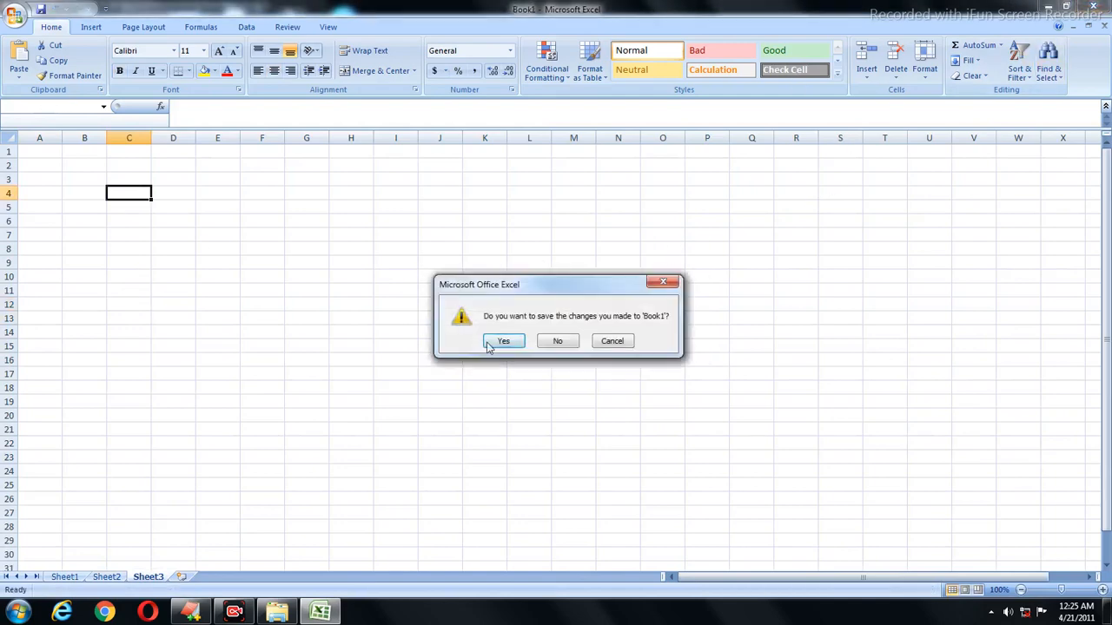
left_click(554, 342)
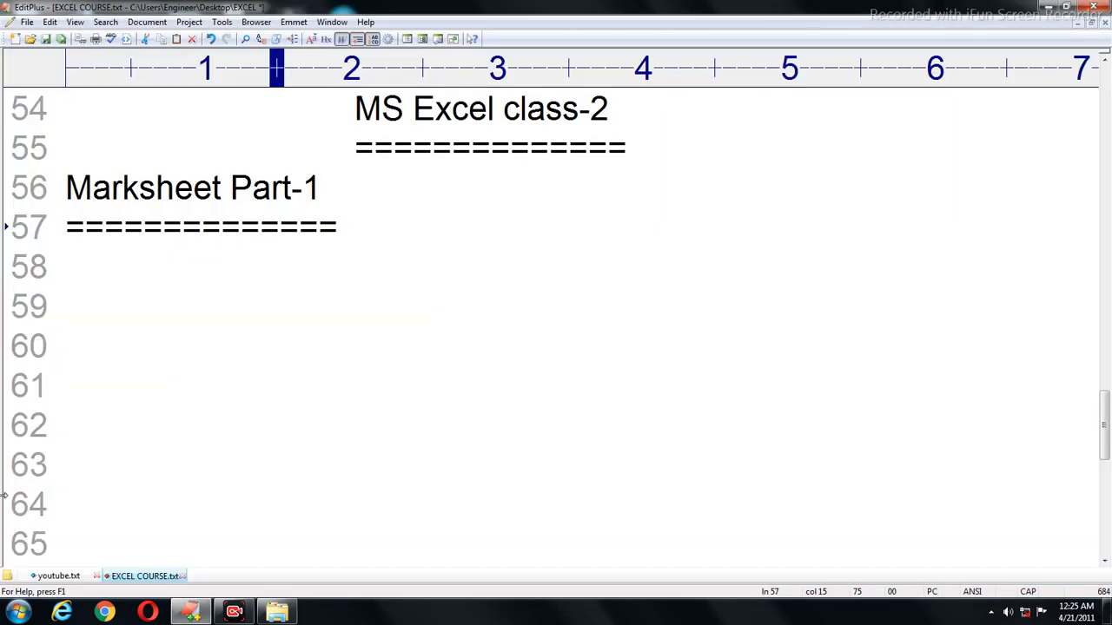
left_click(18, 613)
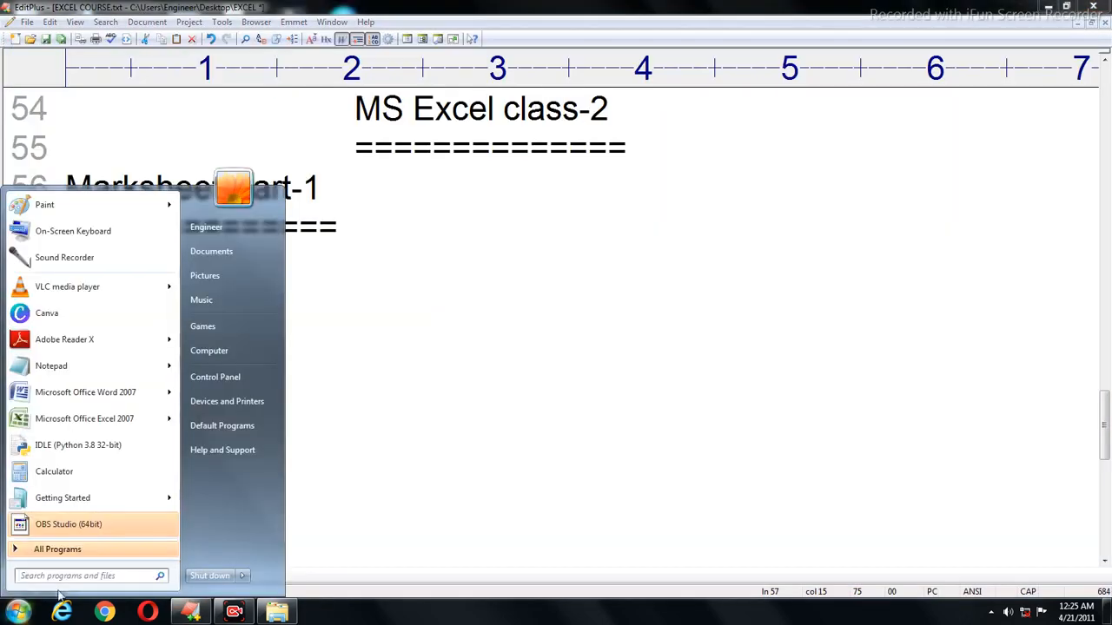
left_click(45, 417)
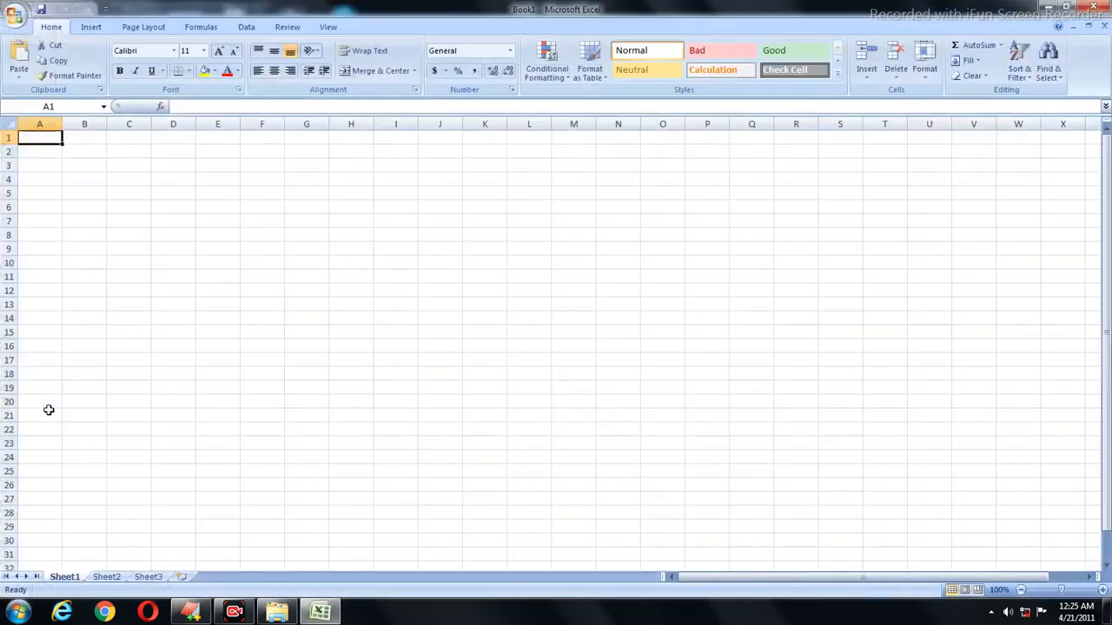
Enter the test text R in cell A12 of Sheet1 and return to cell A1.
left_click(58, 291)
type("RGRFG")
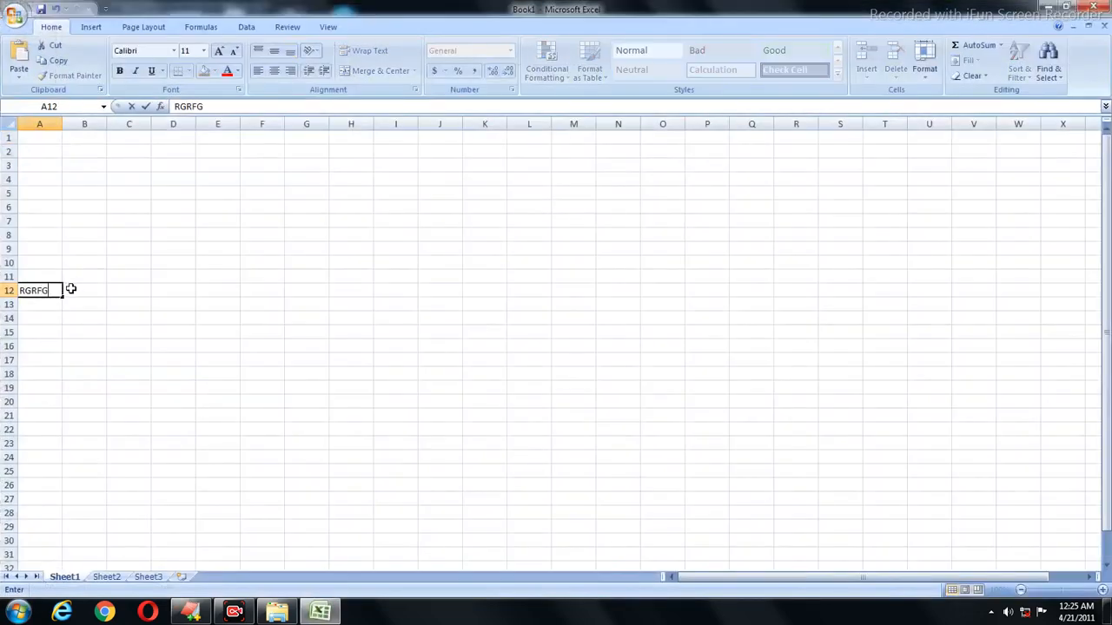
key("BackSpace")
key("BackSpace")
key("BackSpace")
key("Up")
key("Up")
key("Up")
key("Up")
key("Up")
key("Up")
key("Up")
key("Up")
key("Up")
key("Up")
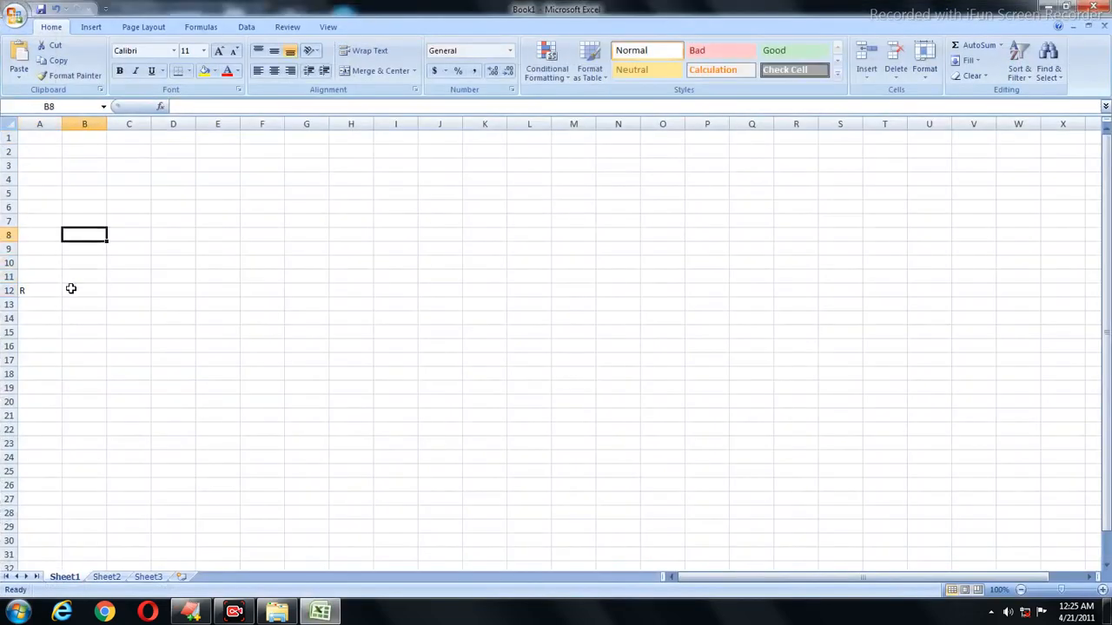
key("Up")
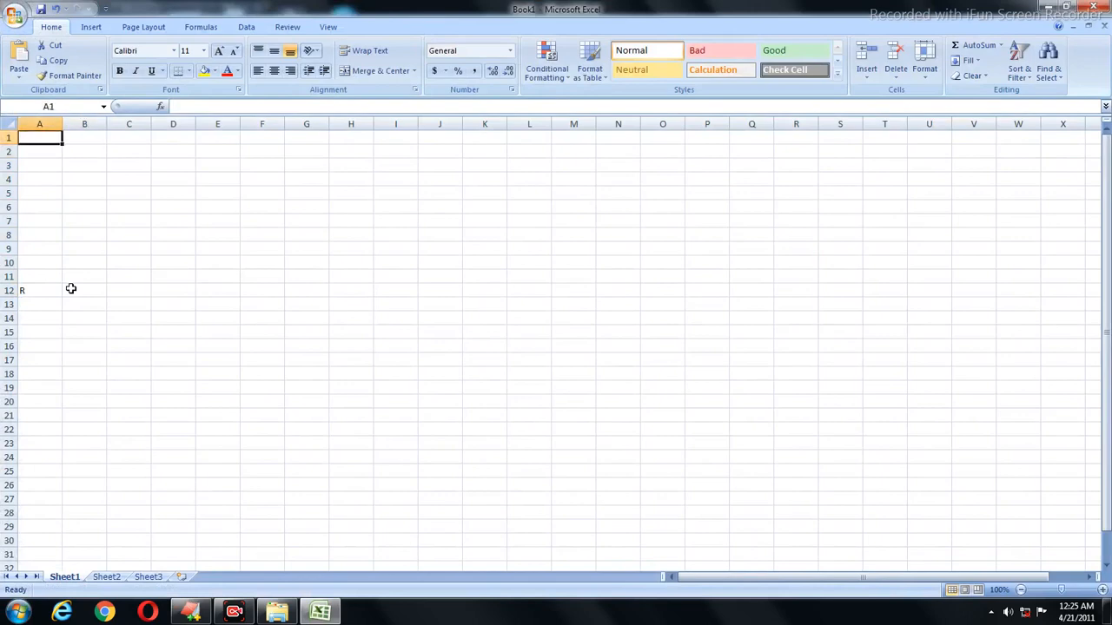
type("SR NO")
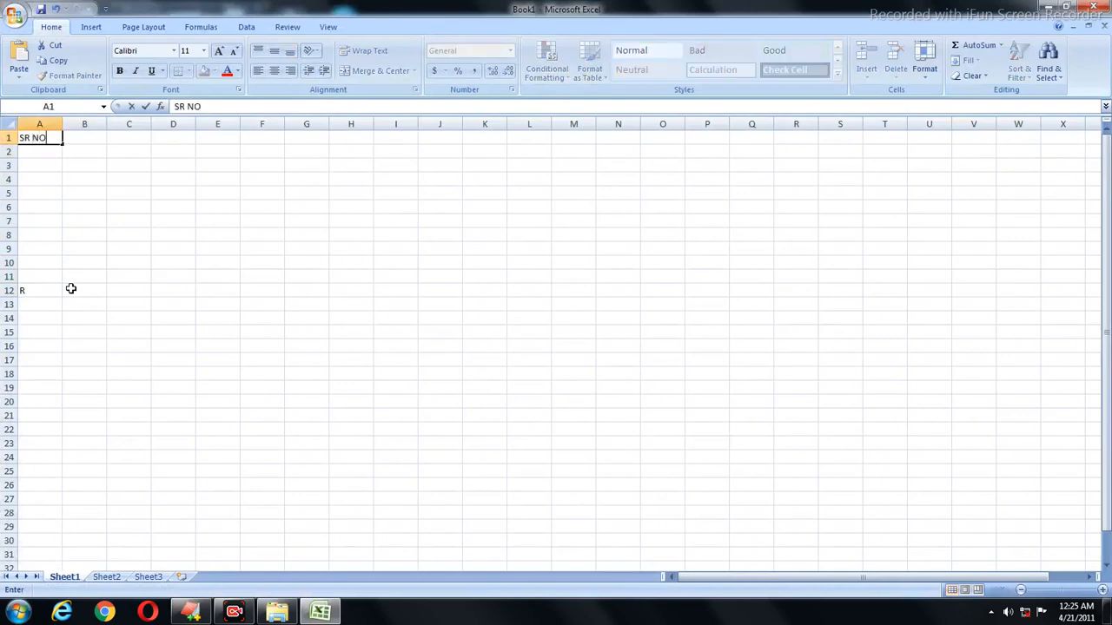
key("BackSpace")
key("BackSpace")
key("BackSpace")
key("BackSpace")
Clear the test text R from cell A12 of Sheet1.
key("Down")
key("Down")
key("Down")
key("Down")
key("Down")
key("Down")
key("Down")
key("Down")
key("Down")
key("Down")
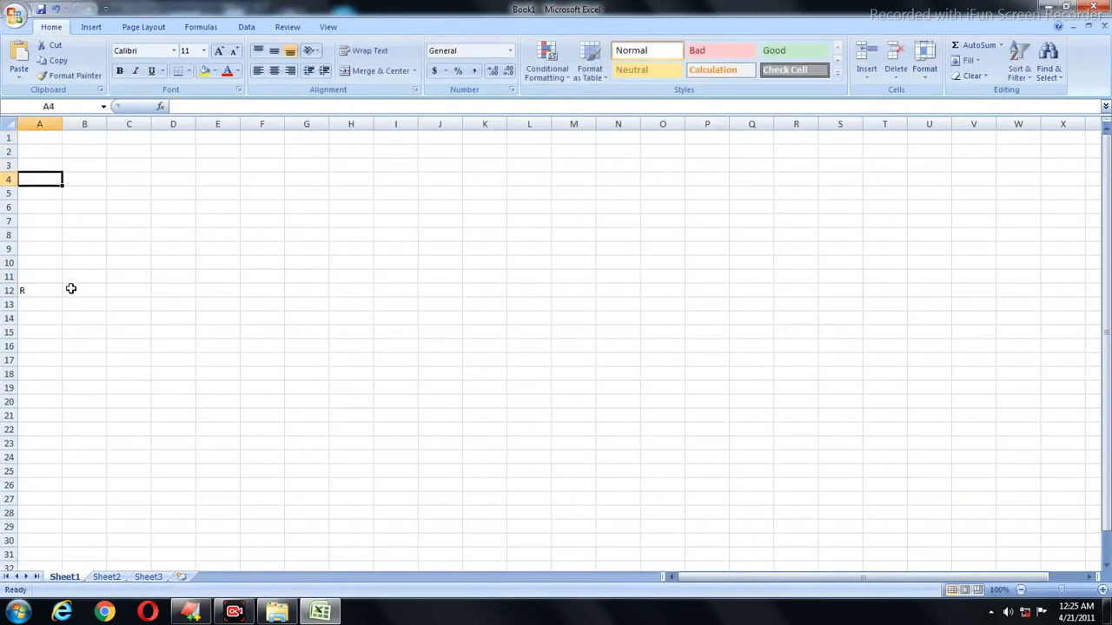
key("Down")
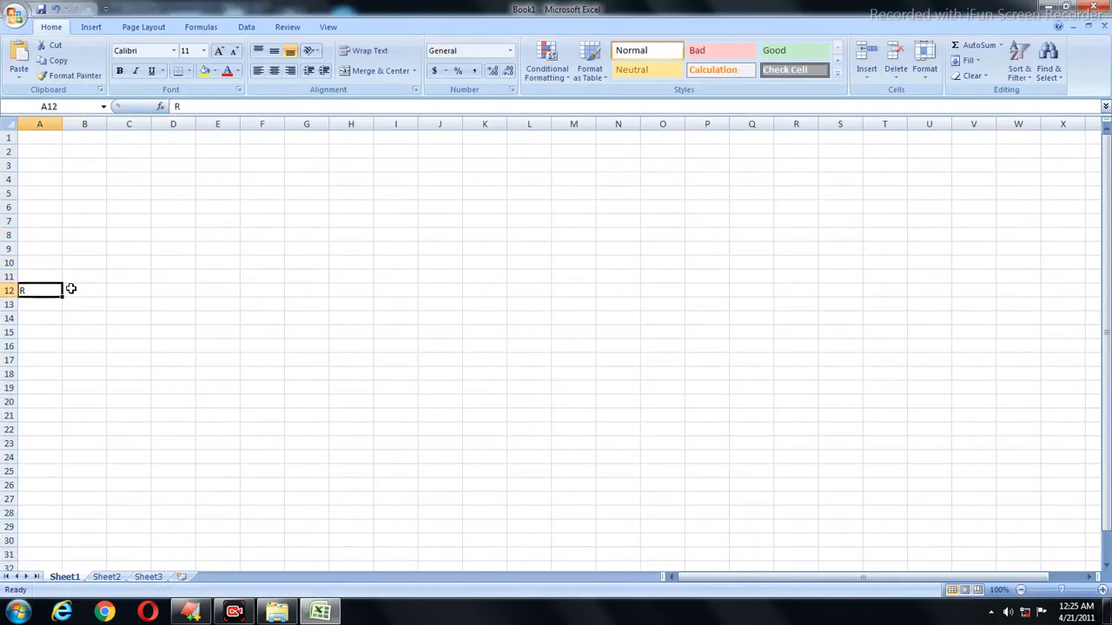
left_click(143, 330)
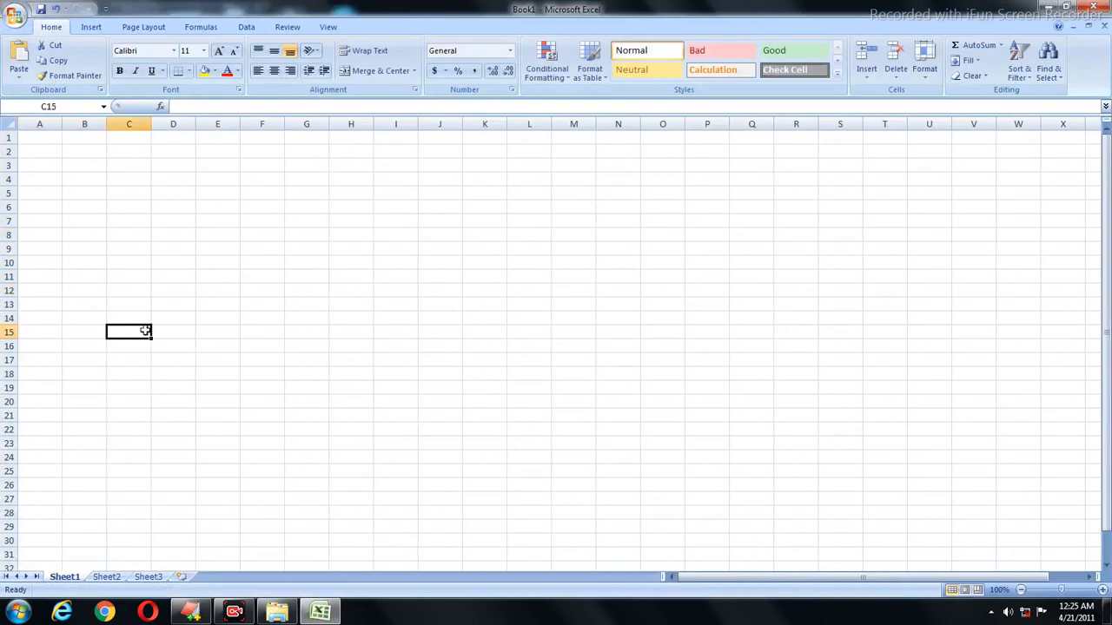
Widen columns A, B and C individually to about twice their width, and make row 1 taller.
key("ctrl+a")
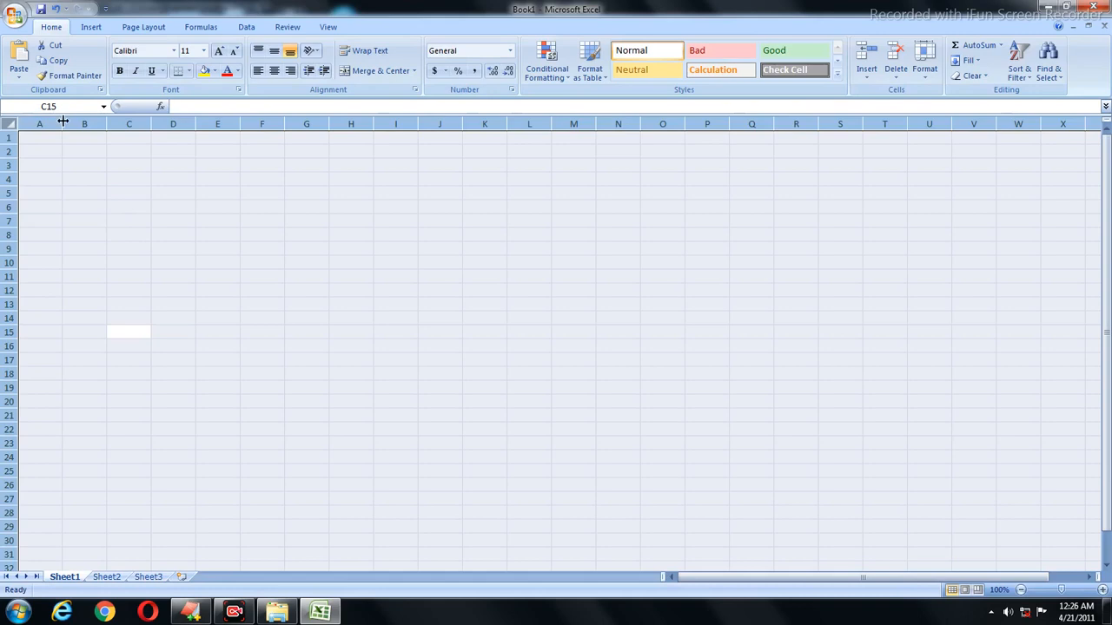
left_click(131, 178)
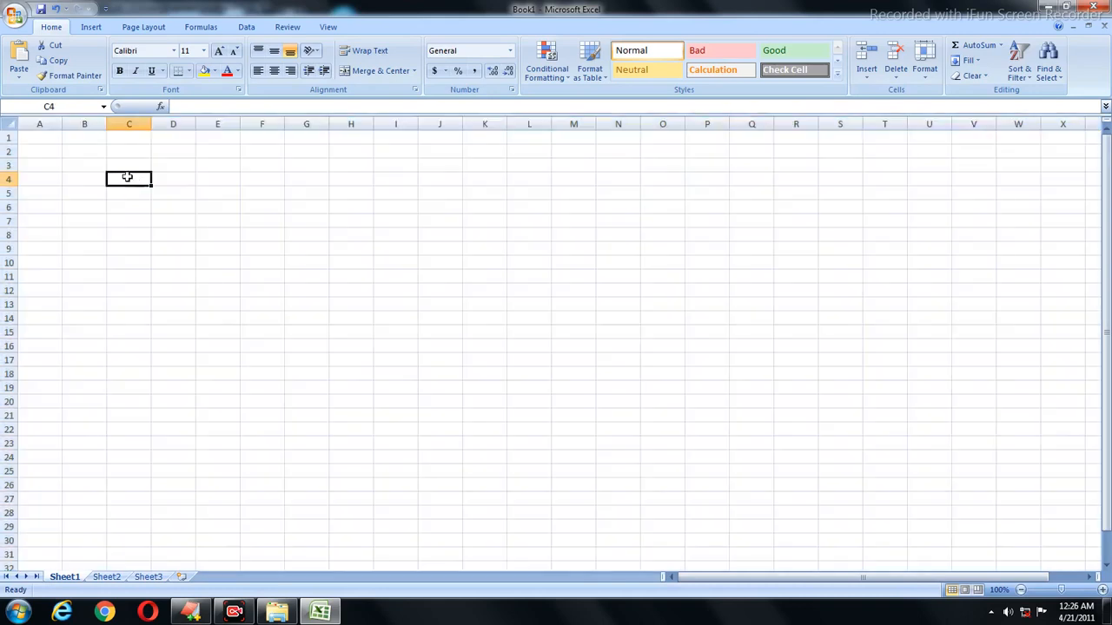
left_click_drag(61, 124, 64, 123)
left_click(80, 151)
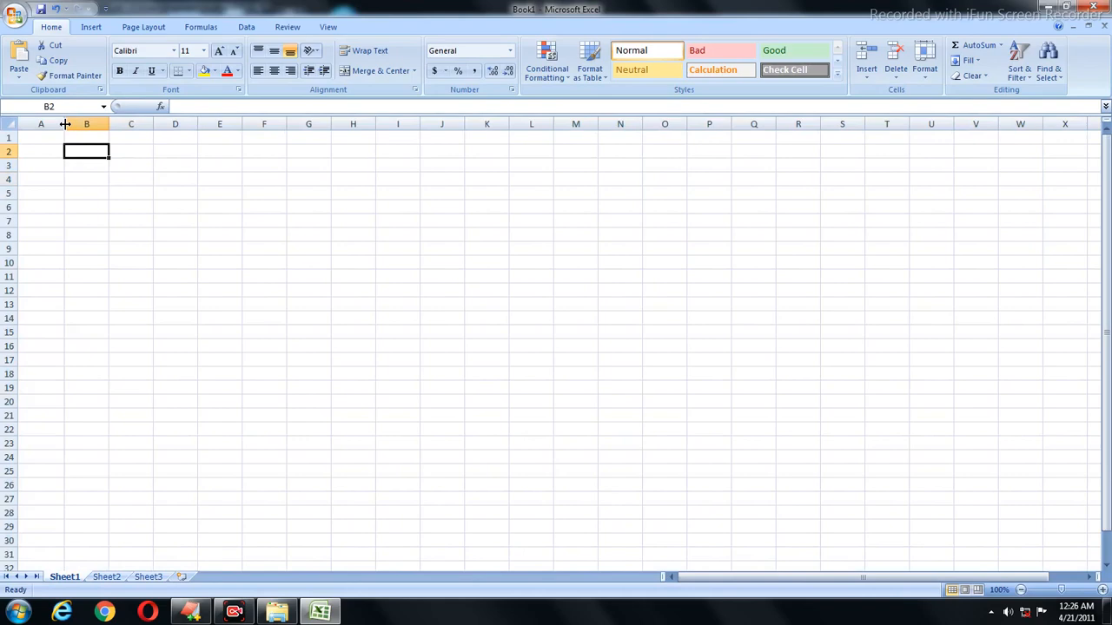
left_click_drag(65, 125, 105, 126)
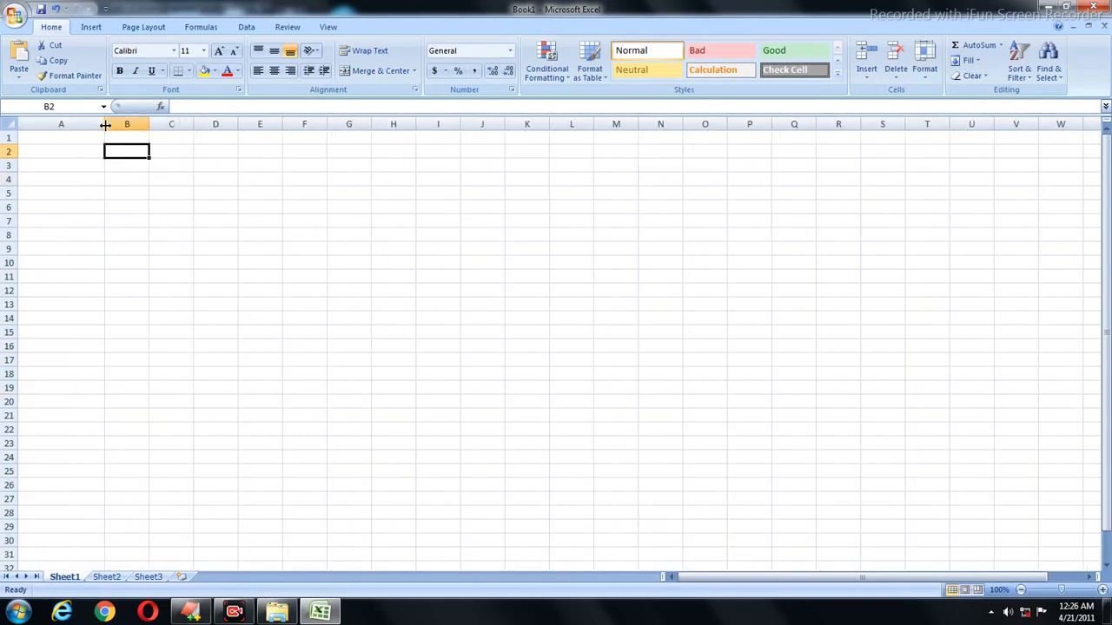
left_click(38, 153)
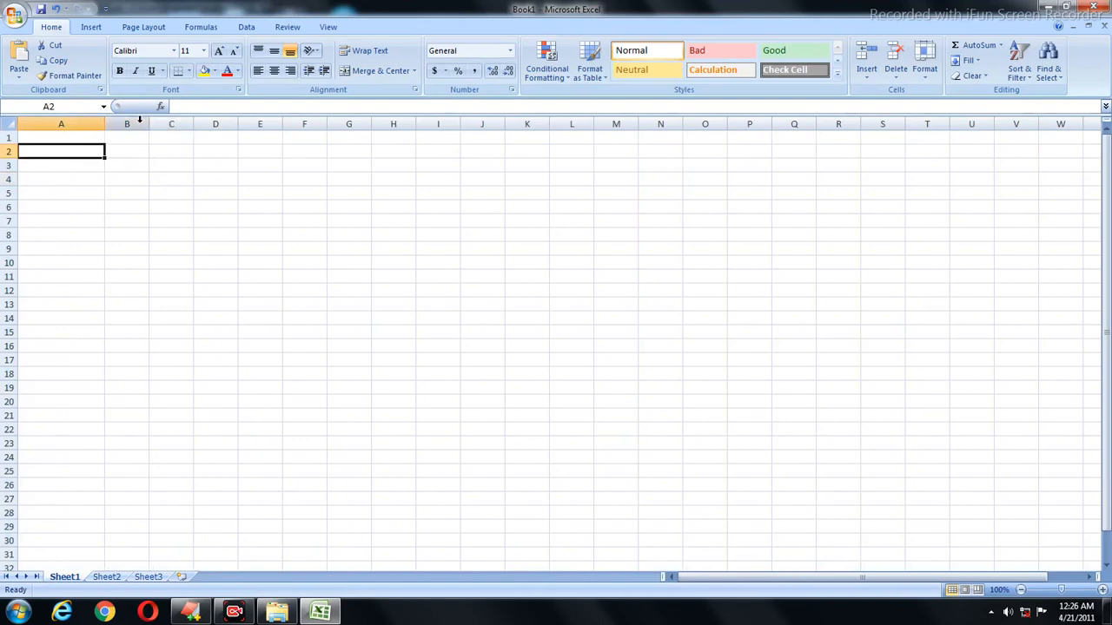
left_click_drag(149, 124, 280, 124)
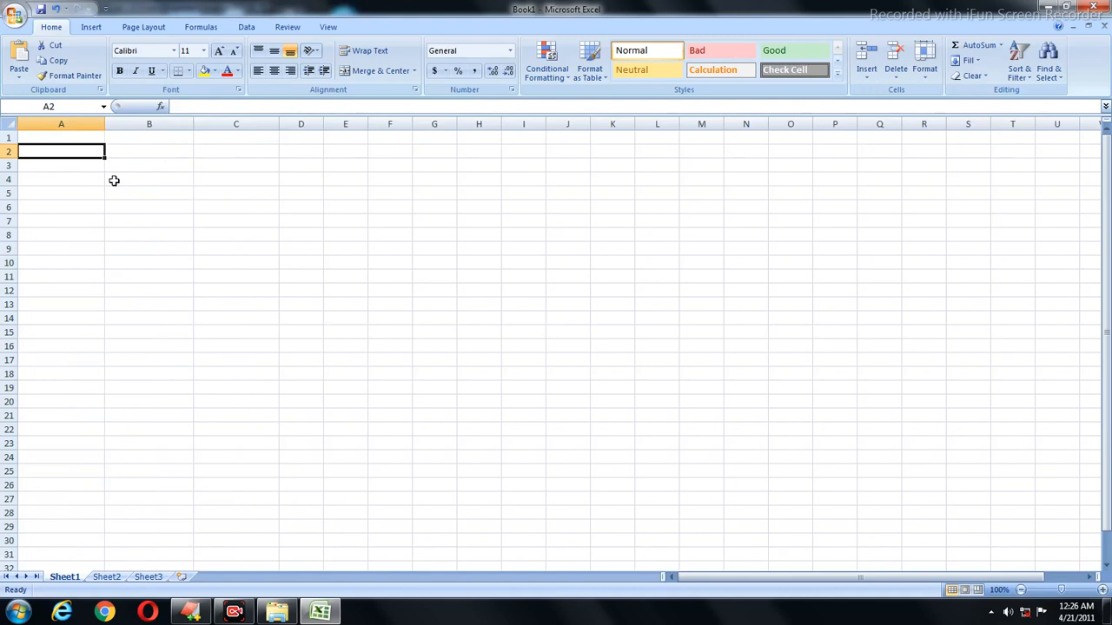
left_click_drag(9, 144, 9, 163)
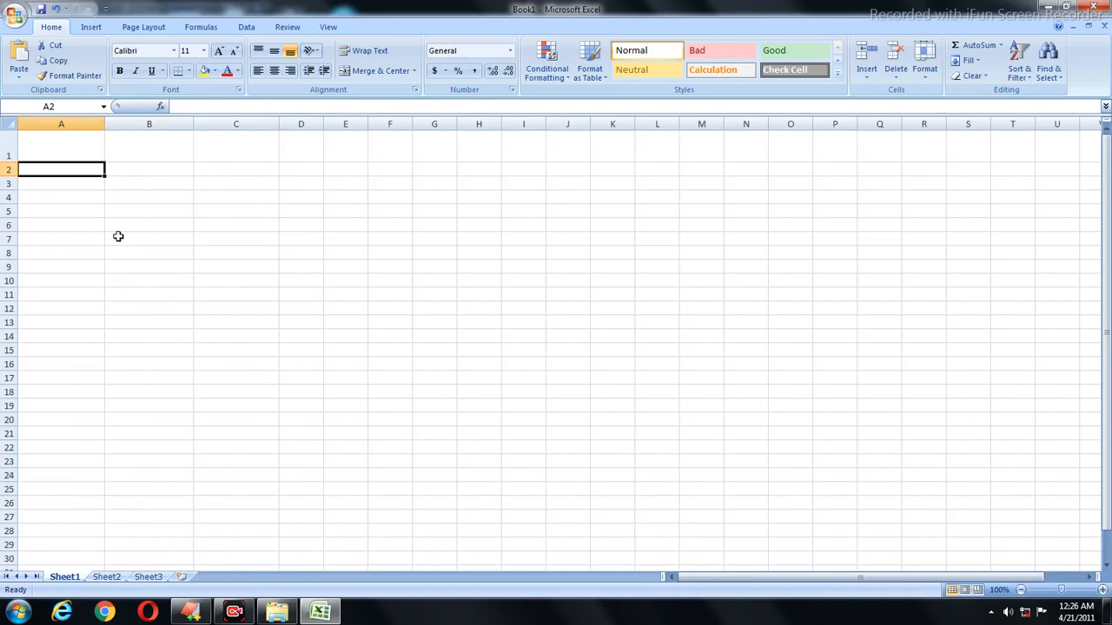
Close Book1 without saving and start Microsoft Office Excel 2007 again with a blank workbook.
left_click(1093, 7)
left_click(557, 341)
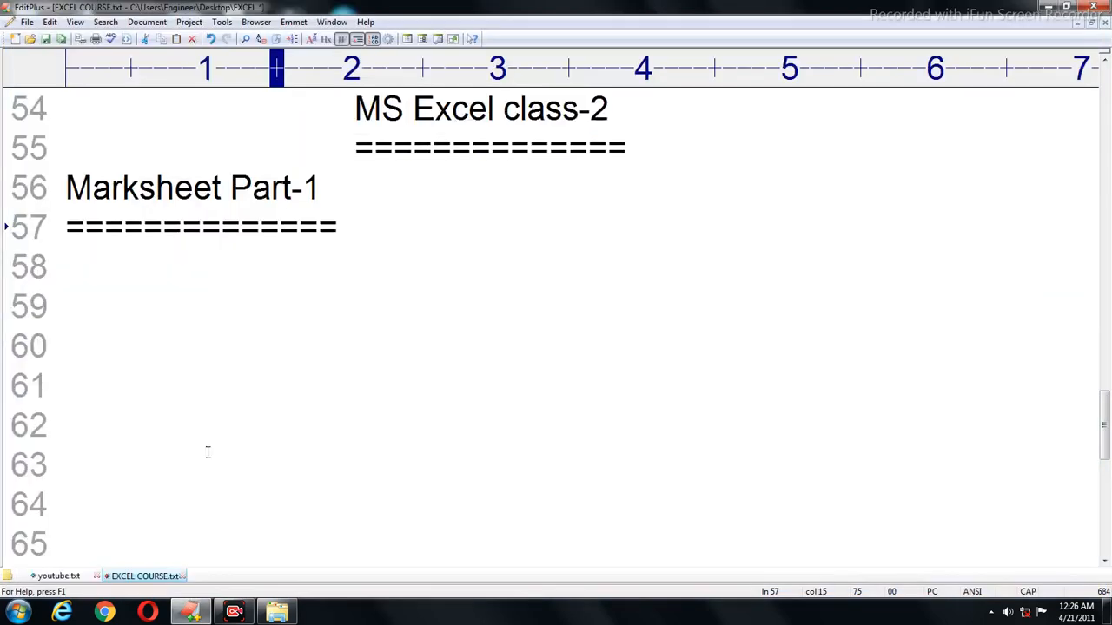
left_click(17, 612)
left_click(57, 550)
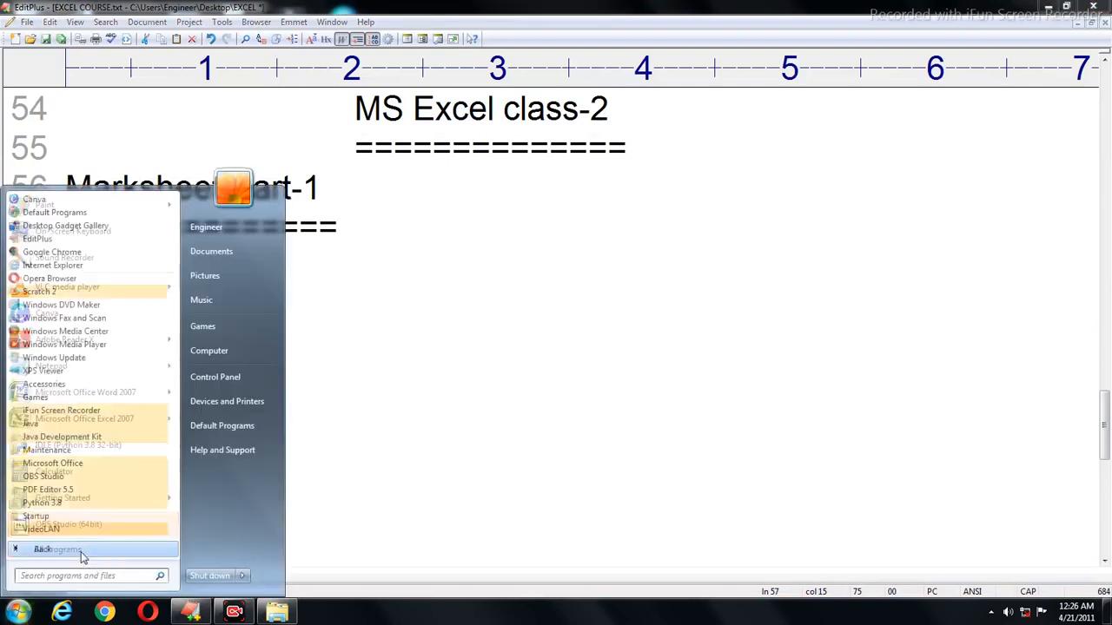
left_click(83, 466)
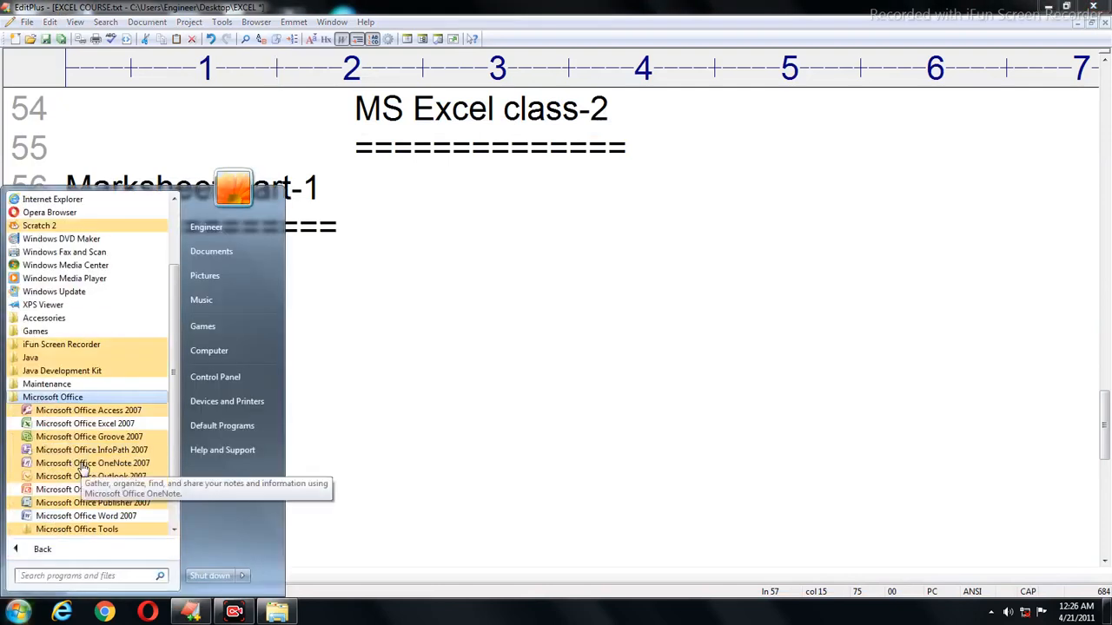
left_click(92, 424)
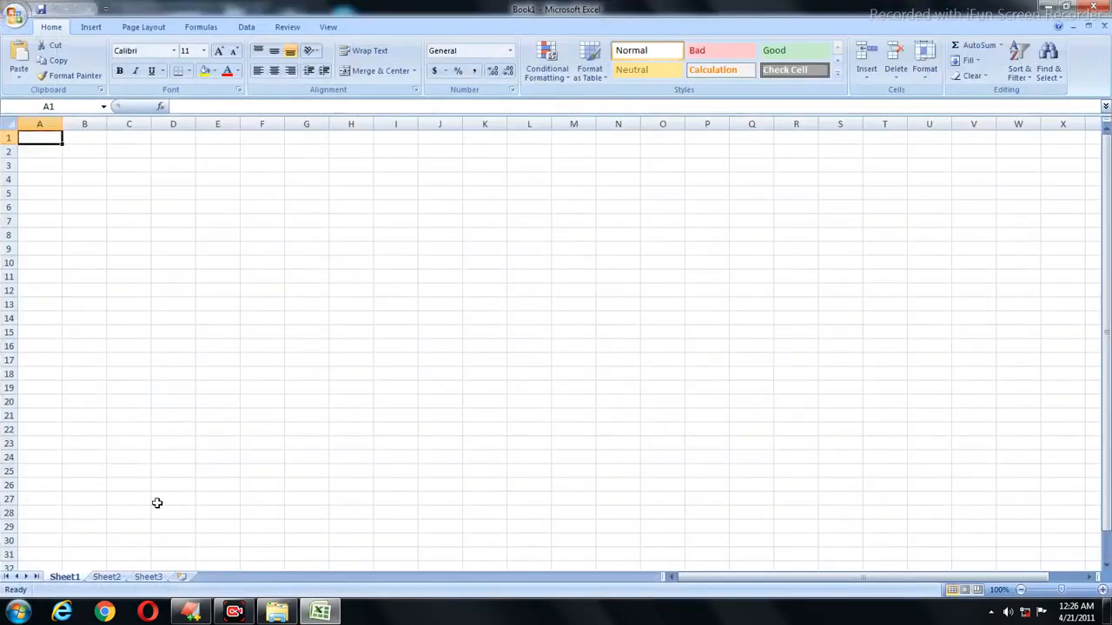
Widen all columns of Sheet1 to about double width and increase the height of all rows by about half.
key("ctrl+a")
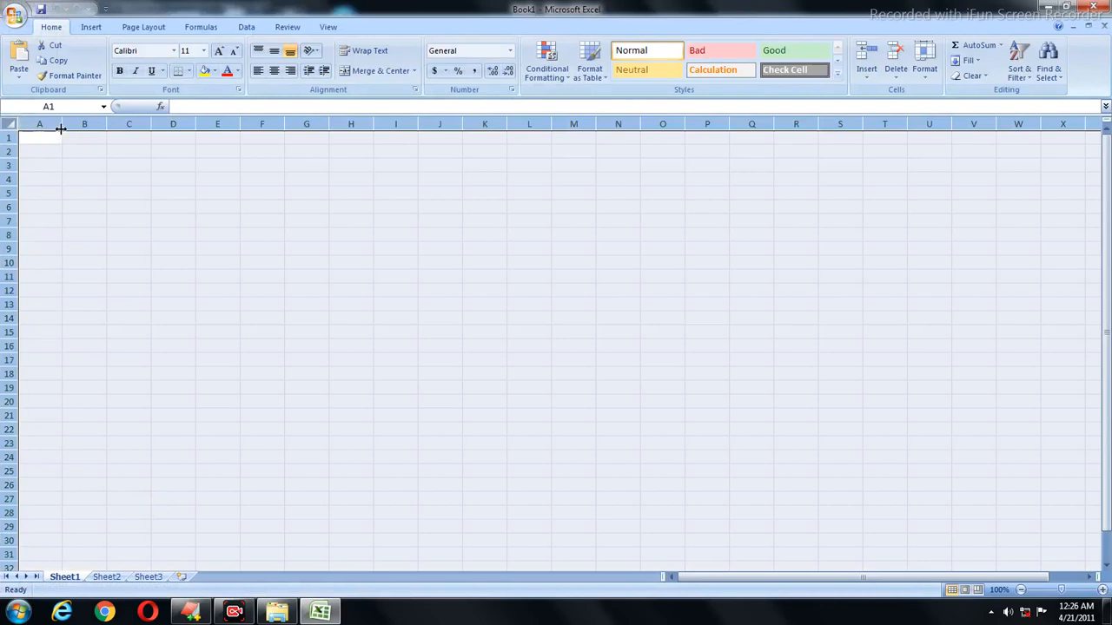
left_click_drag(61, 129, 106, 128)
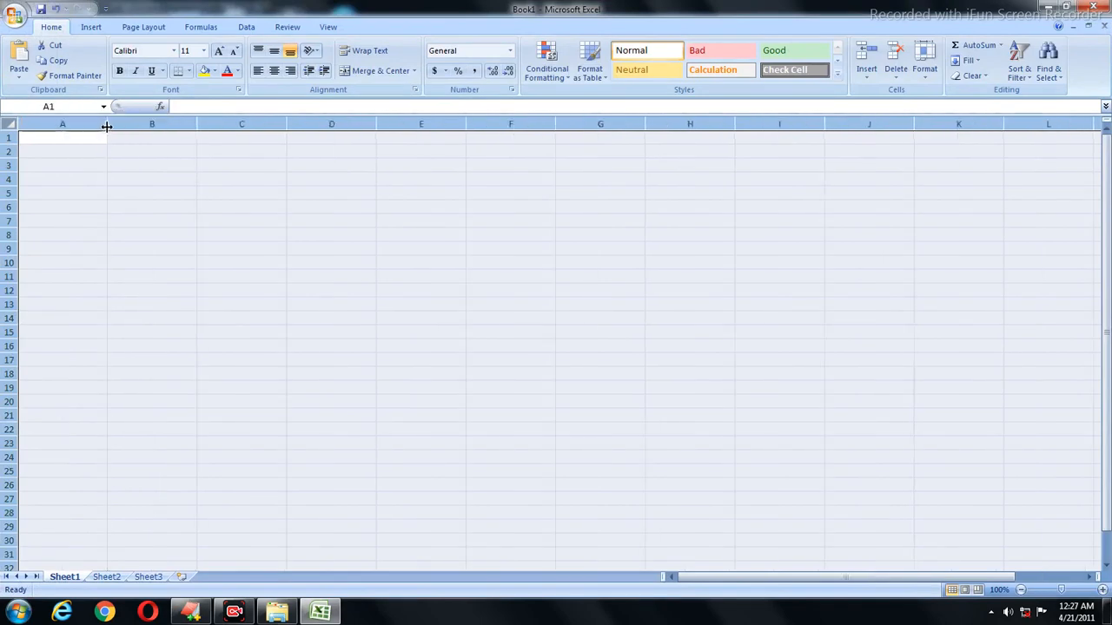
left_click(200, 195)
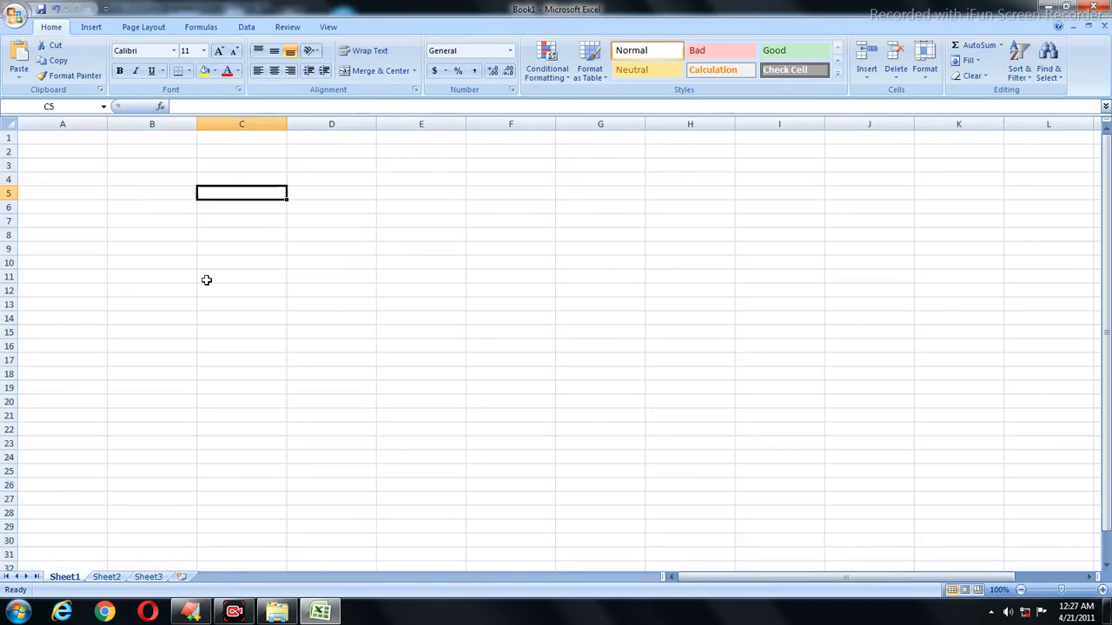
key("ctrl+a")
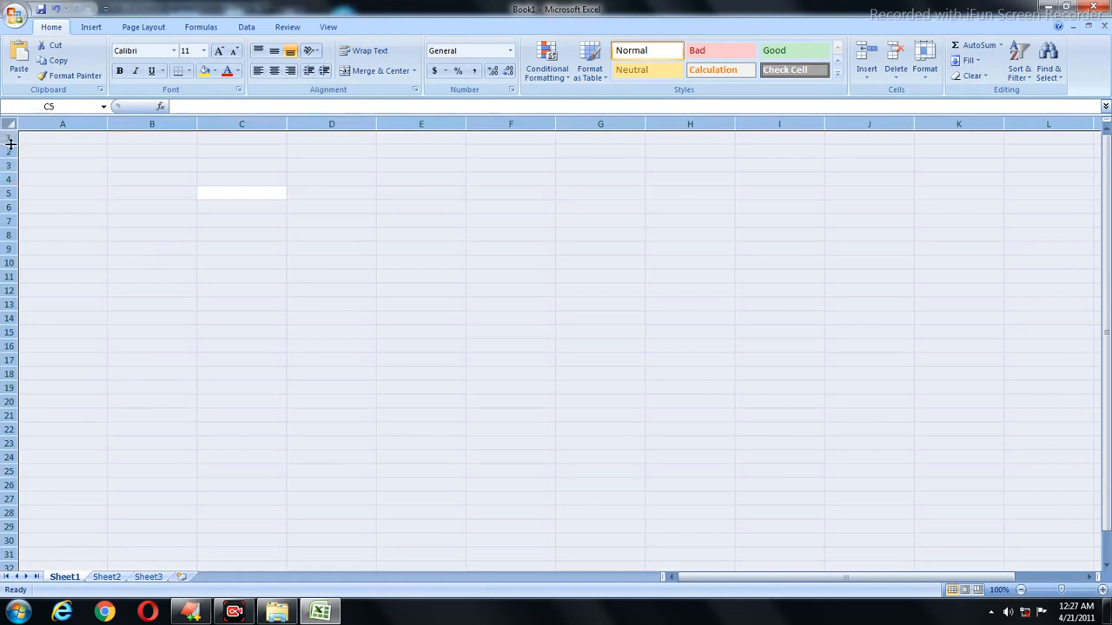
left_click_drag(11, 145, 10, 157)
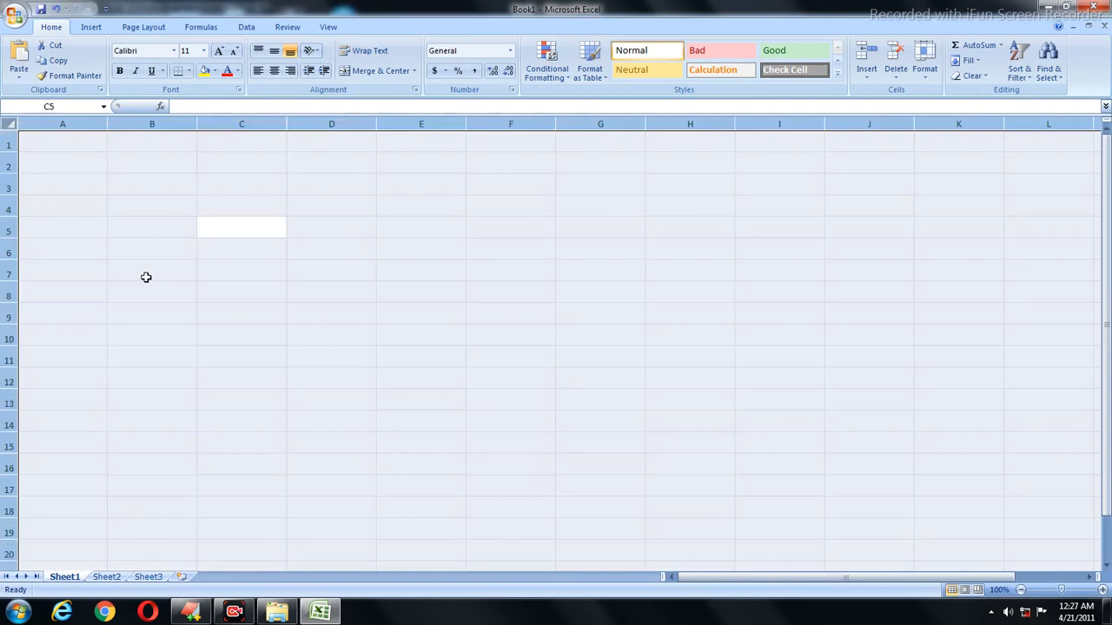
Try the sample text DFRGFR in cell A1 to check its size, and discard it.
left_click(90, 140)
type("DFRGFR")
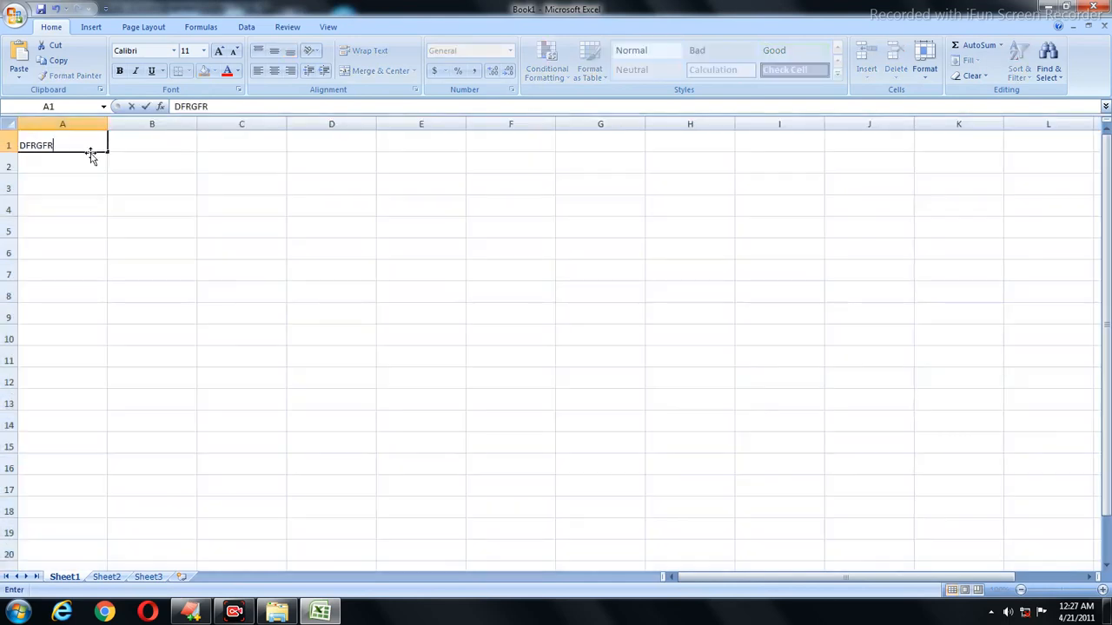
key("BackSpace")
key("BackSpace")
key("BackSpace")
left_click(250, 206)
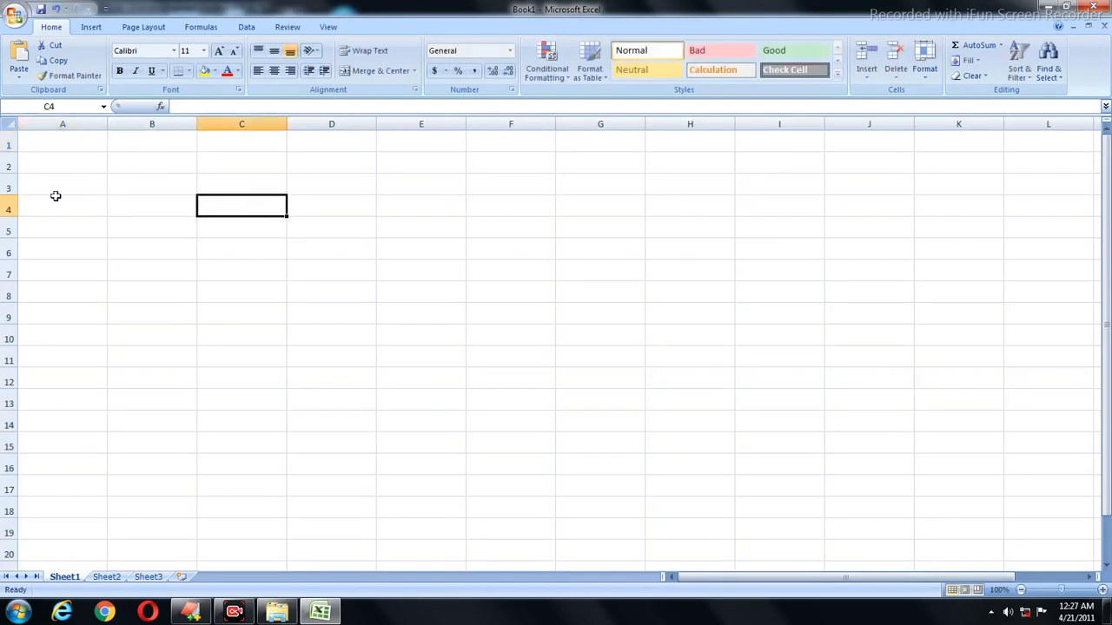
Set the font size of the entire Sheet1 to 20.
key("ctrl+a")
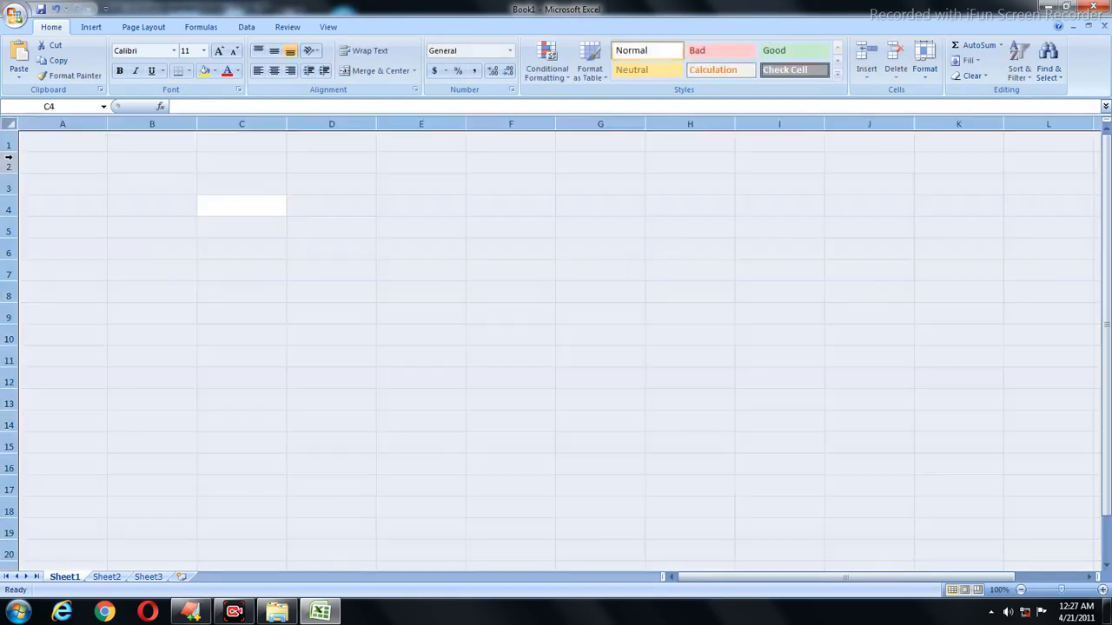
left_click(203, 52)
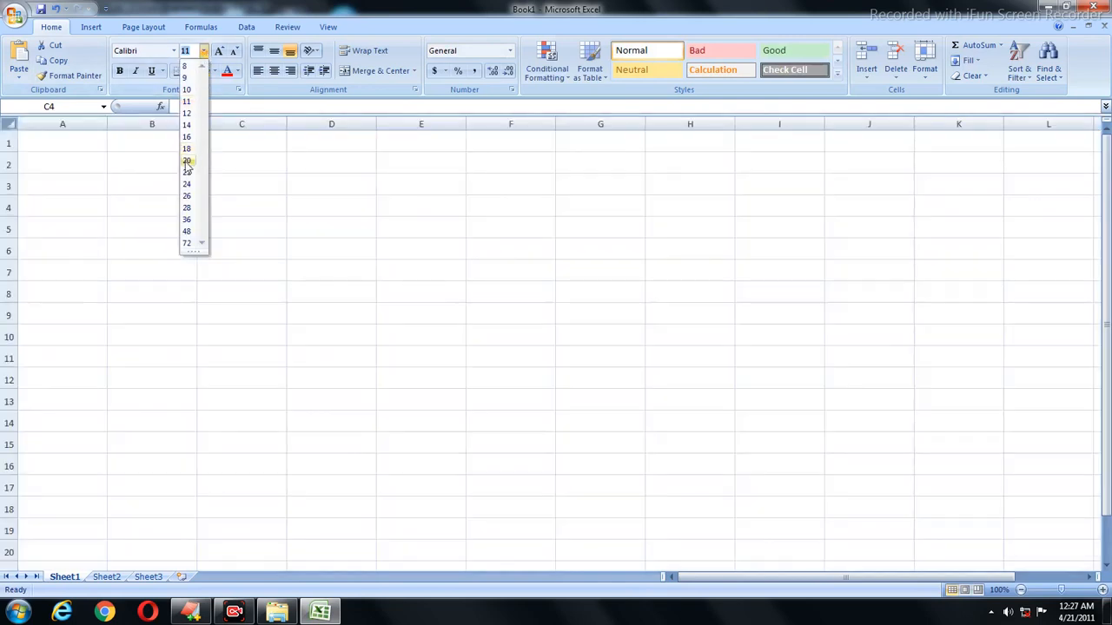
left_click(187, 159)
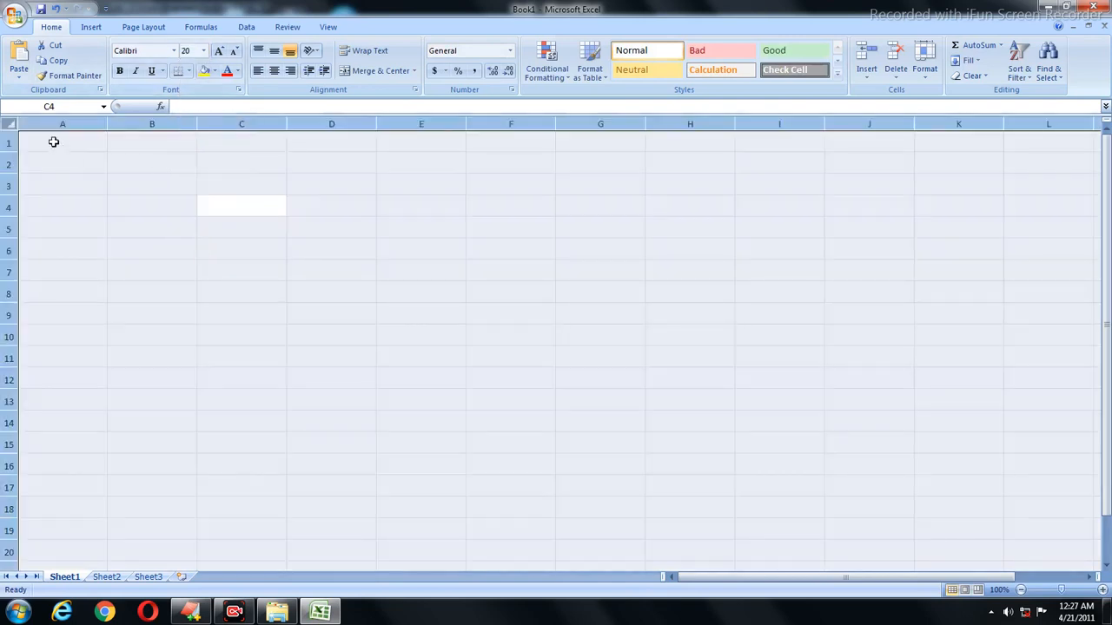
Test the enlarged font with the sample text FRETFRTR in cell A1, and clear the cell.
left_click(52, 141)
type("FRETFRTR")
key("BackSpace")
key("BackSpace")
key("BackSpace")
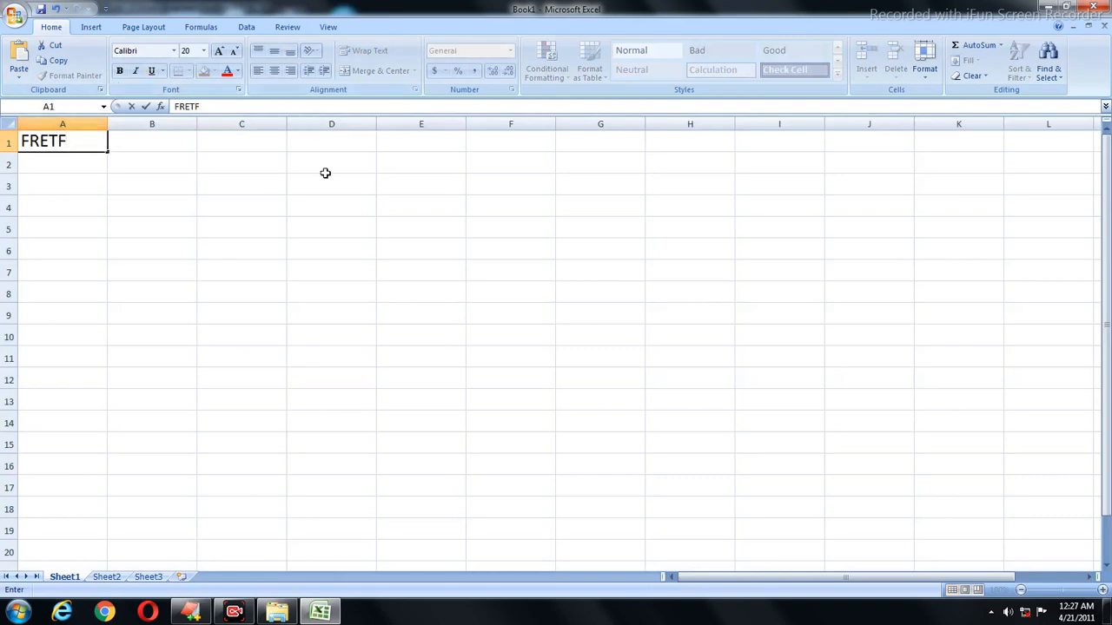
key("Return")
key("BackSpace")
key("Up")
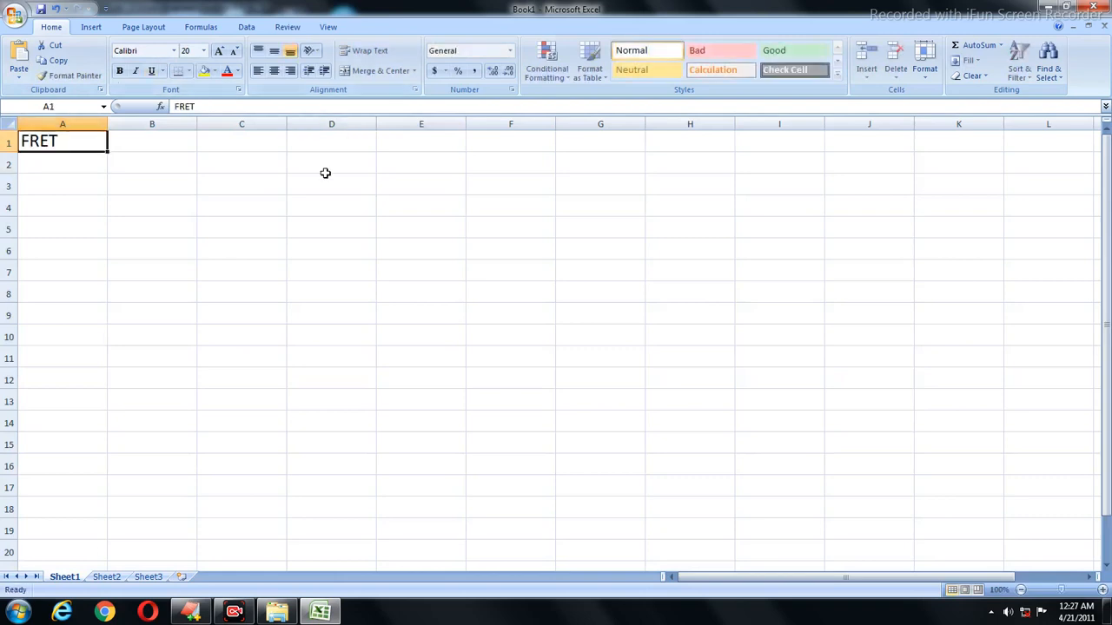
key("Delete")
left_click(248, 261)
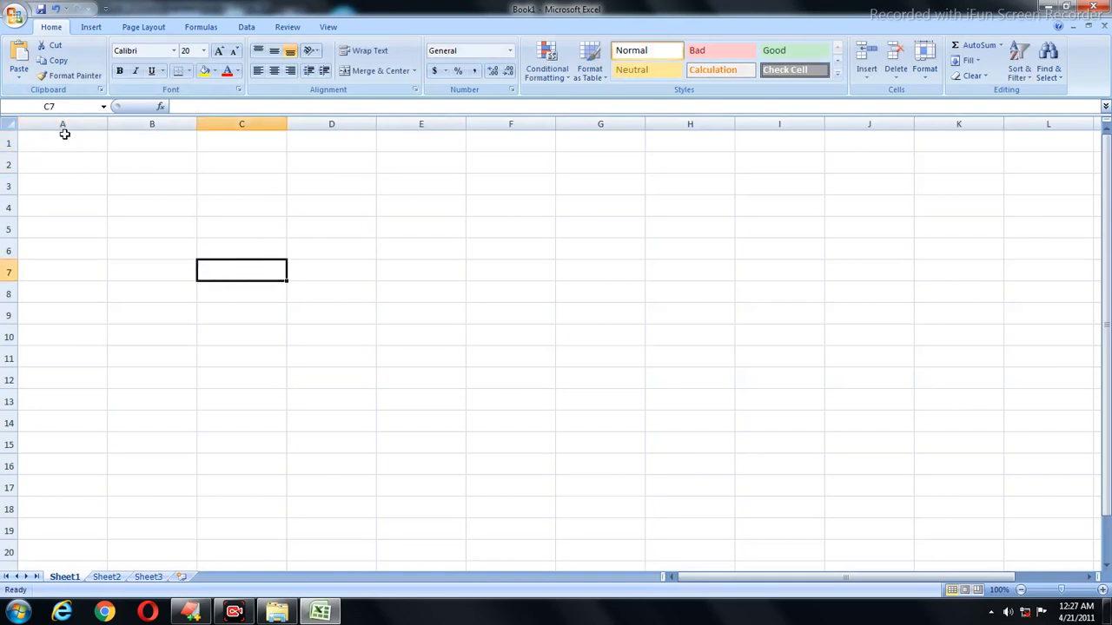
Enter the heading SR NO. in cell A1 of Sheet1.
left_click(66, 139)
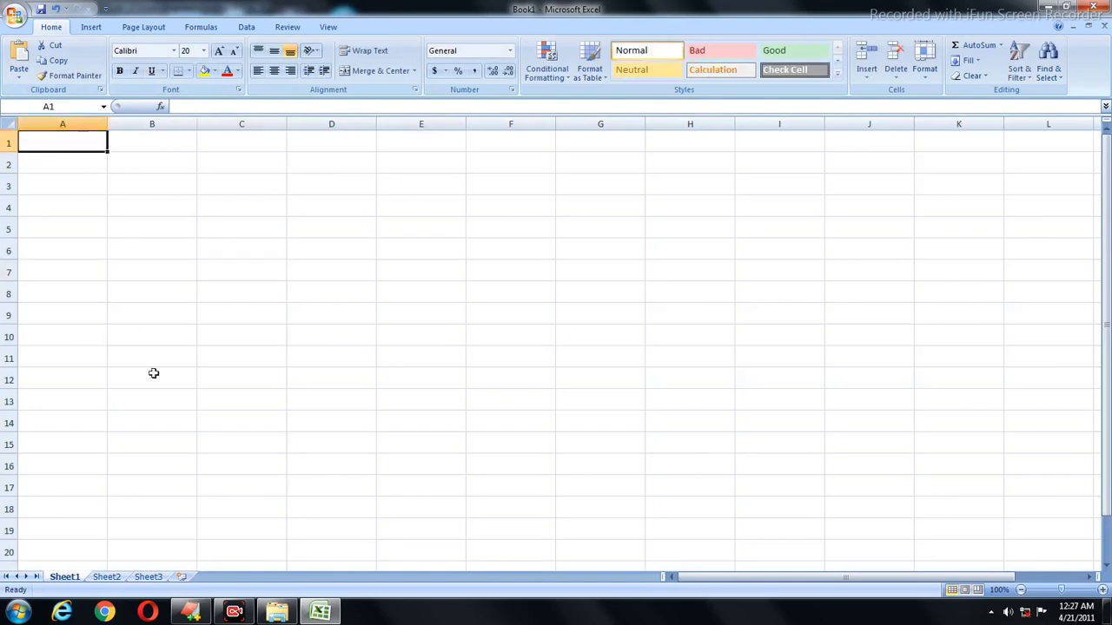
left_click(319, 613)
left_click(320, 612)
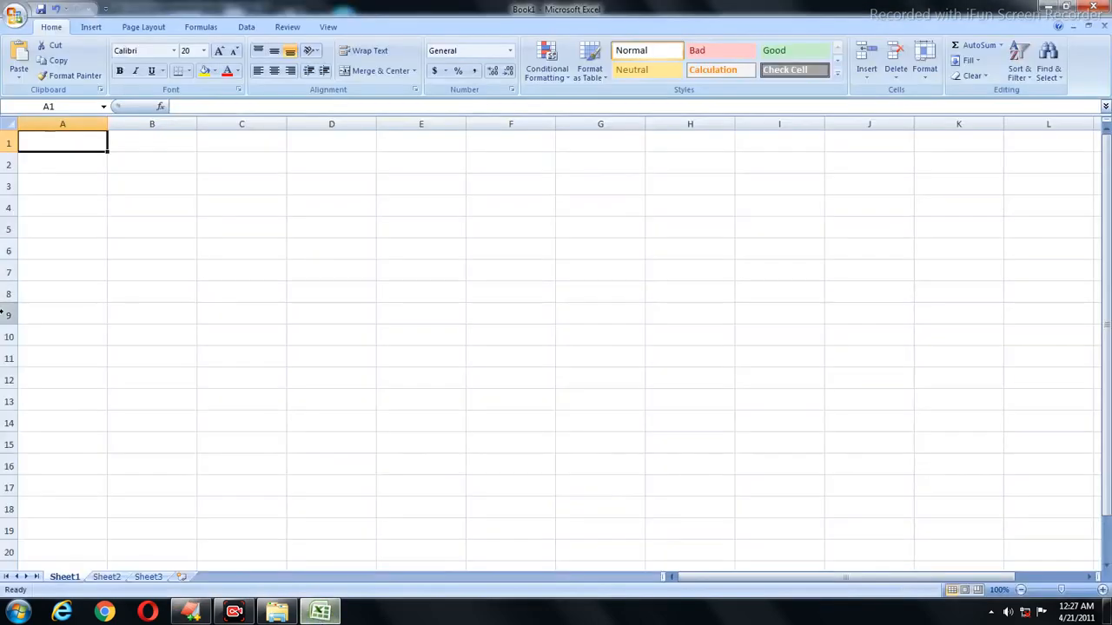
type("SR NO.")
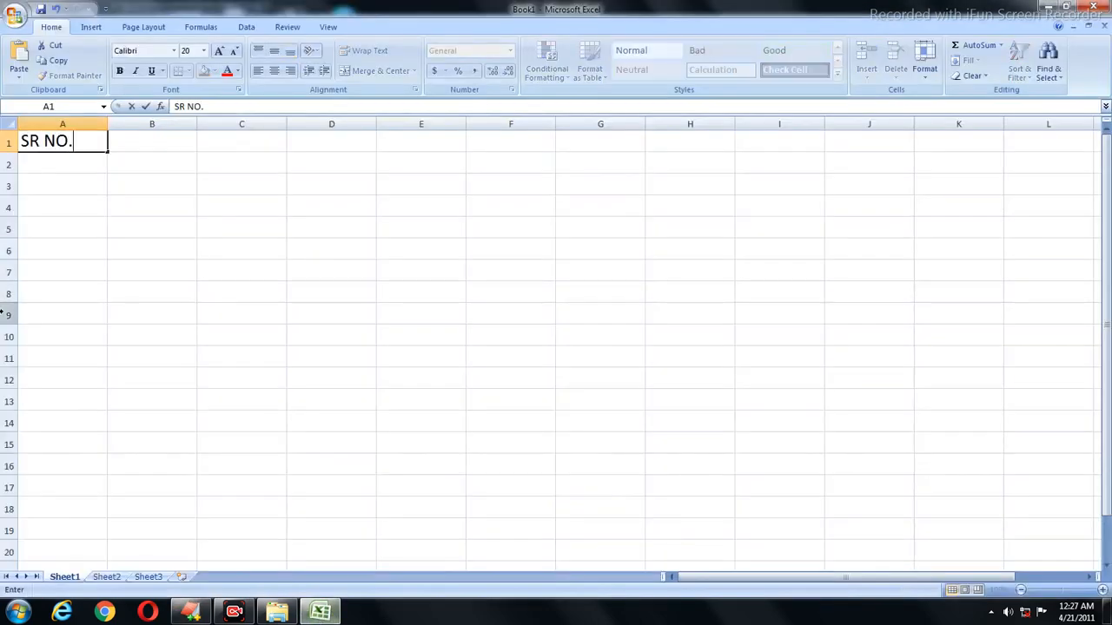
key("Return")
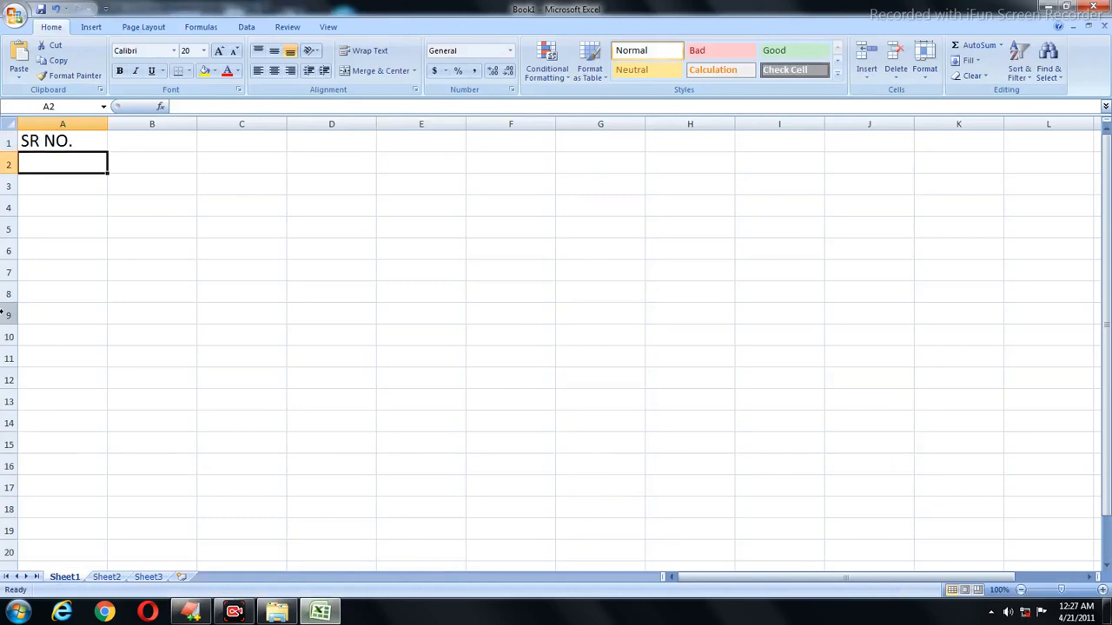
Enter the serial numbers 1 to 7 in cells A2 to A8 below the SR NO. heading.
type("1")
key("Return")
type("2")
key("Return")
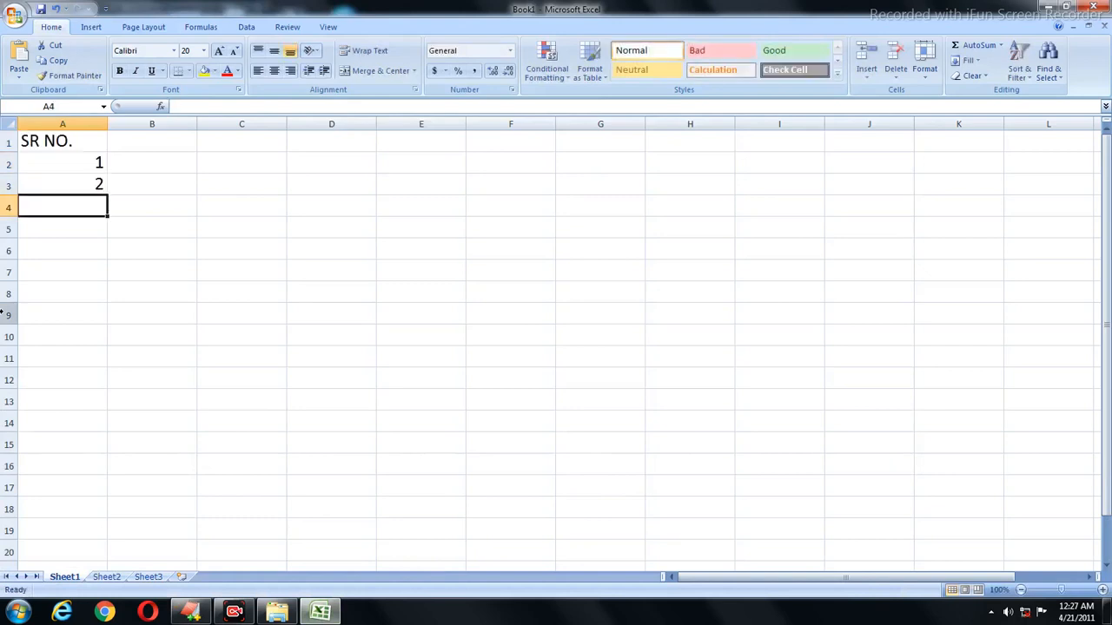
type("3")
key("Return")
type("4")
key("Return")
type("5 6")
key("Return")
type("7")
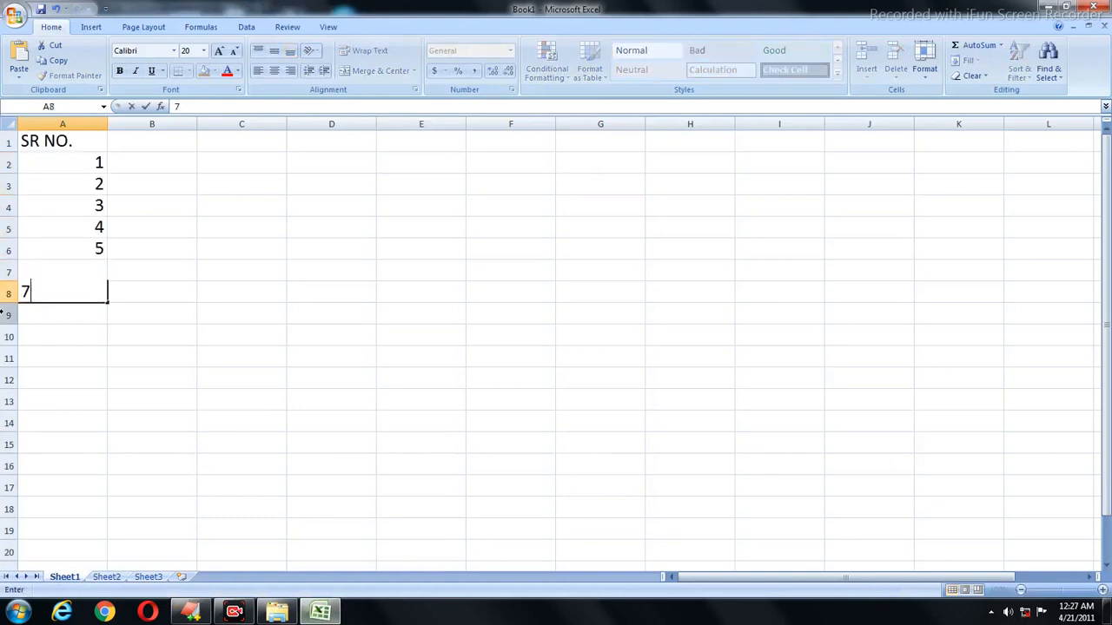
key("Return")
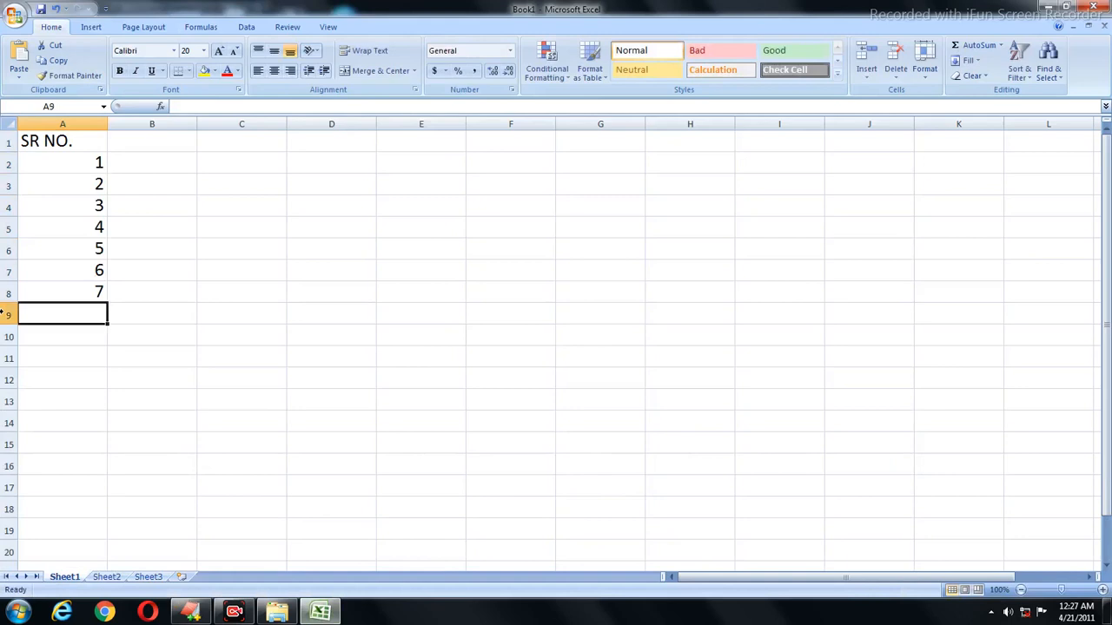
Enter the serial numbers 8, 9 and 10 in cells A9 to A11.
type("8")
key("Return")
type("9")
key("Return")
type("10")
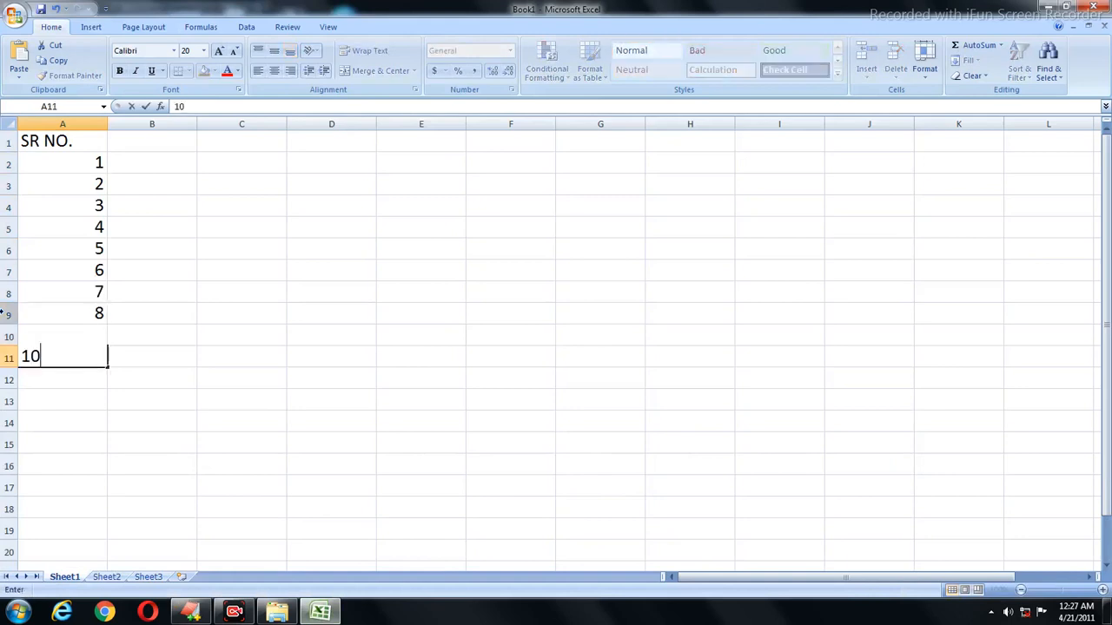
left_click(149, 224)
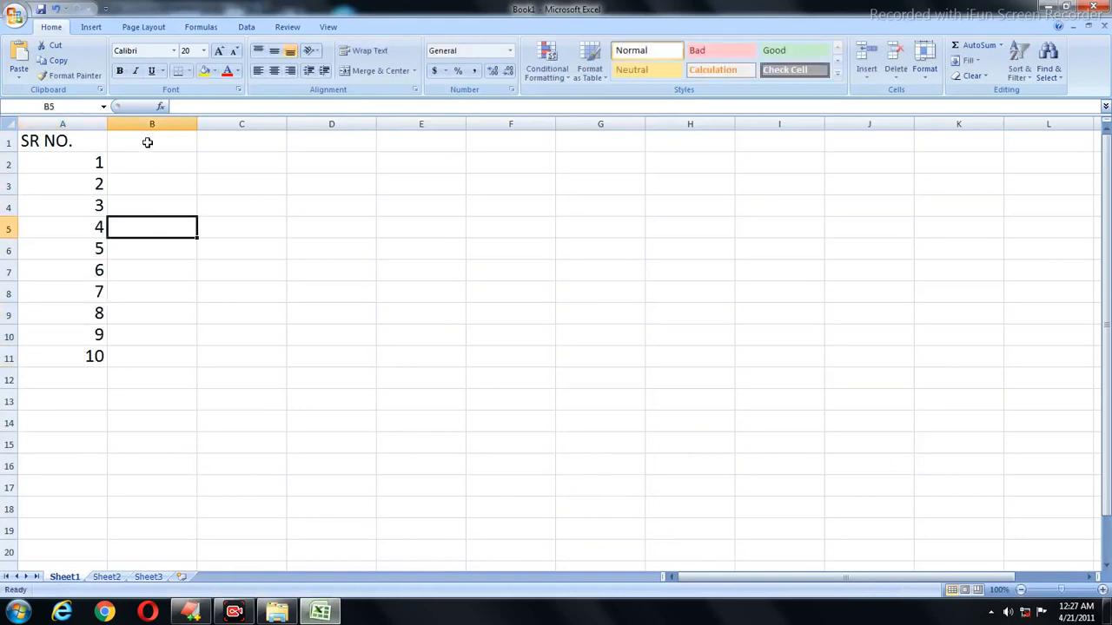
Enter the heading NAME in cell B1 beside the SR NO. heading.
left_click(148, 142)
type("NAME")
key("Return")
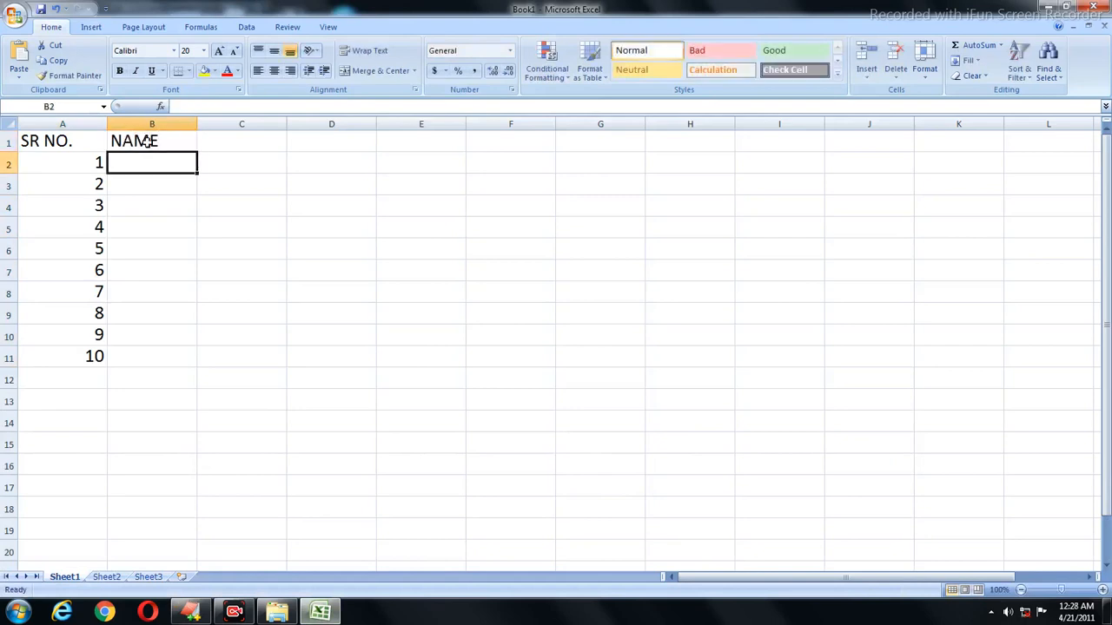
Open the recent workbook marksheet2 and copy the first ten student names, cells B2 to B11, from its Sheet2.
left_click(19, 9)
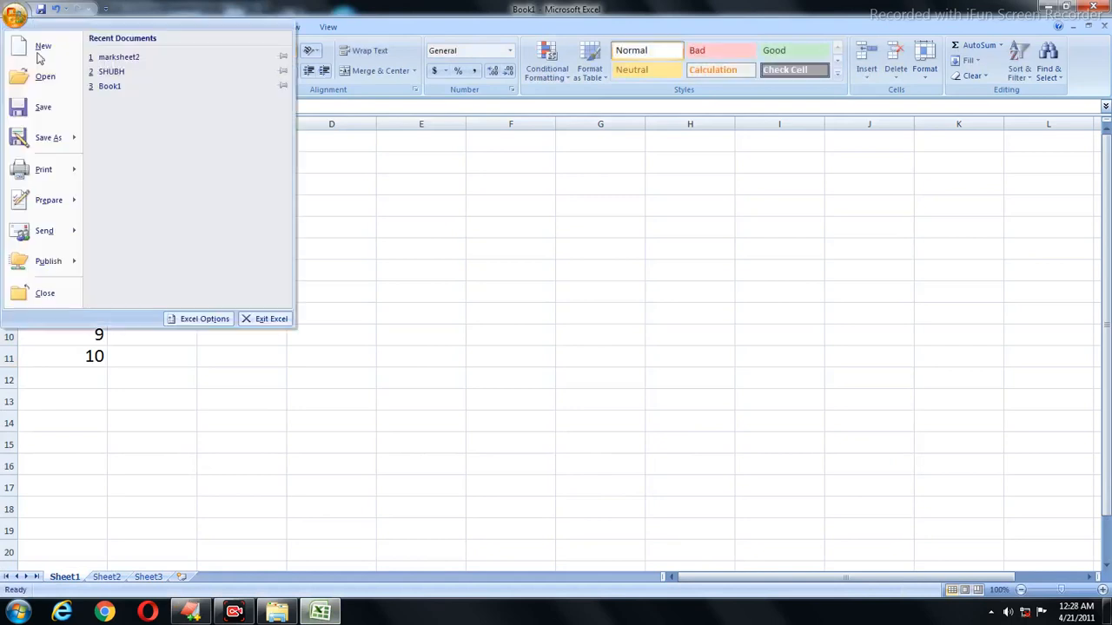
left_click(126, 59)
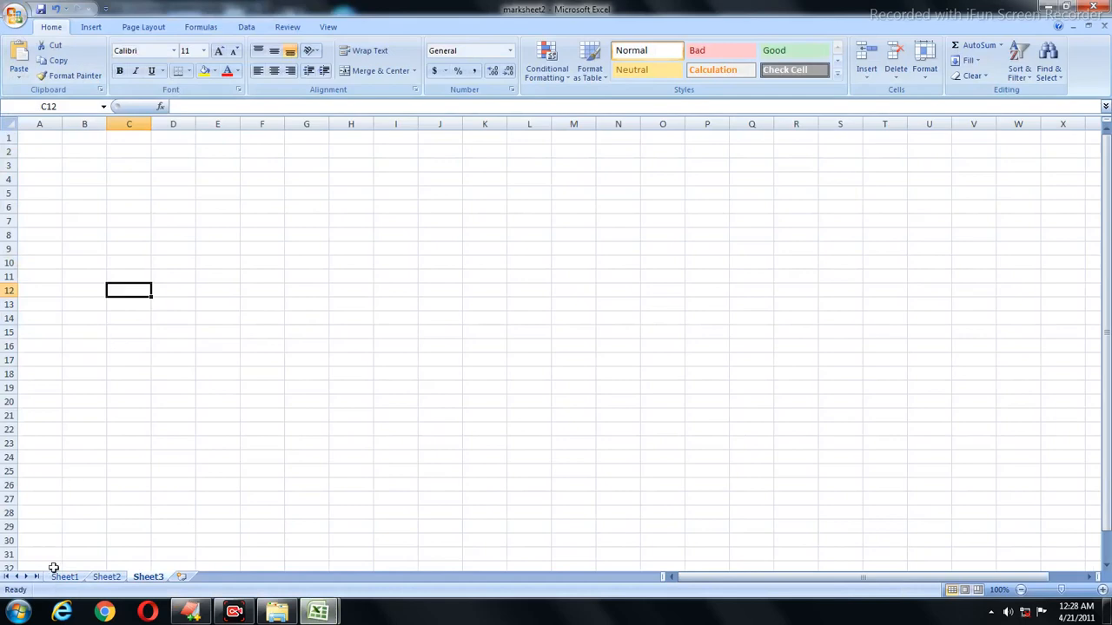
left_click(62, 577)
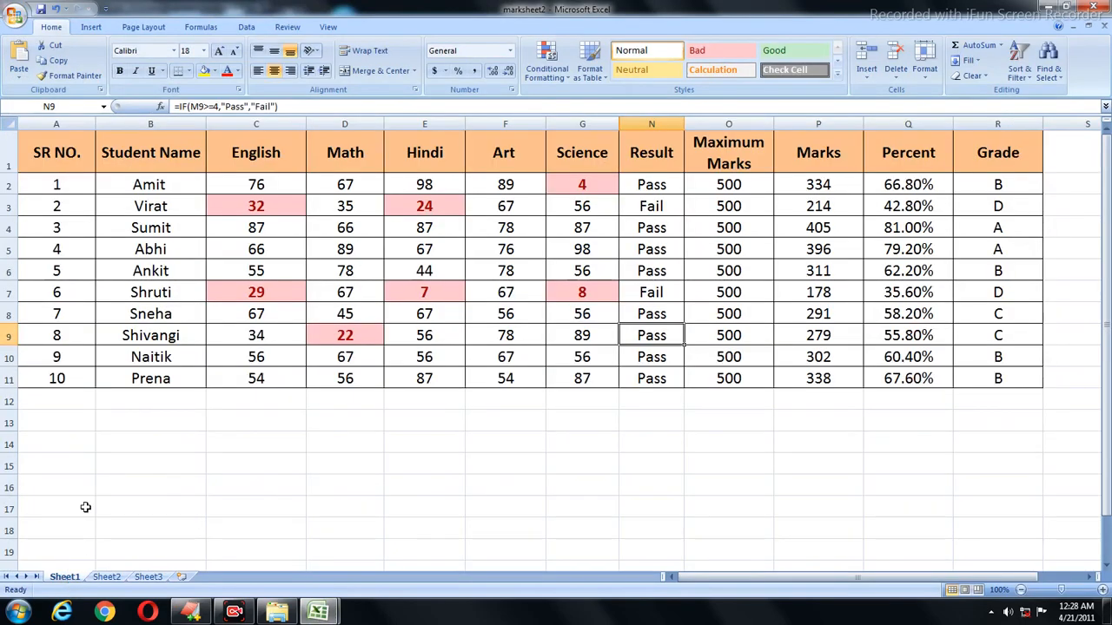
left_click(106, 577)
left_click_drag(139, 204, 132, 433)
key("ctrl+c")
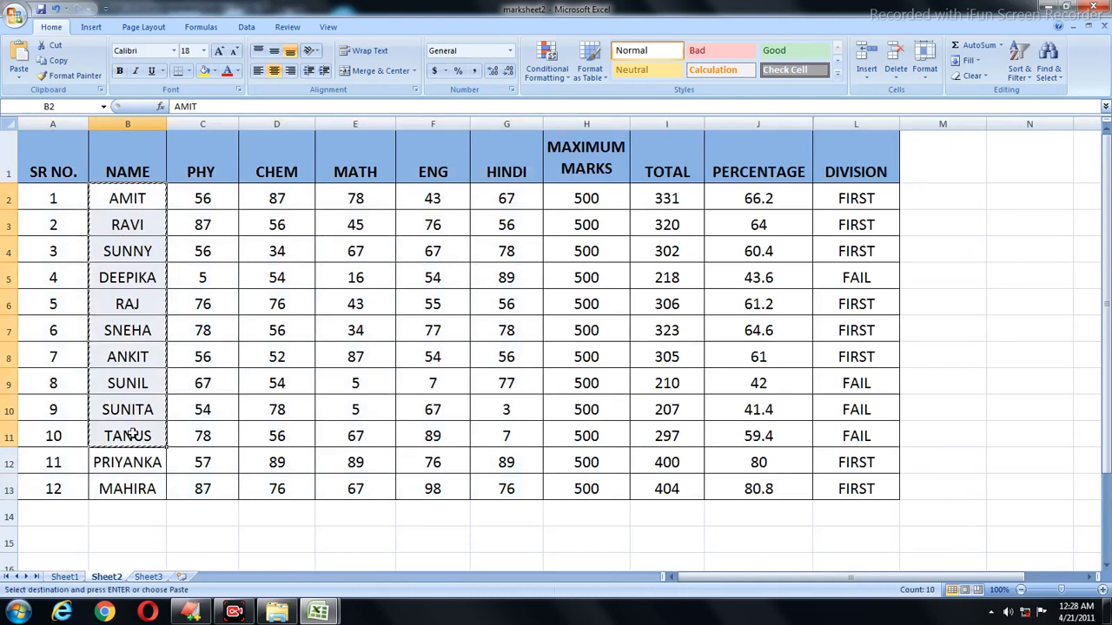
Paste the copied student names below the NAME heading in Book1, starting at cell B2.
mouse_move(323, 615)
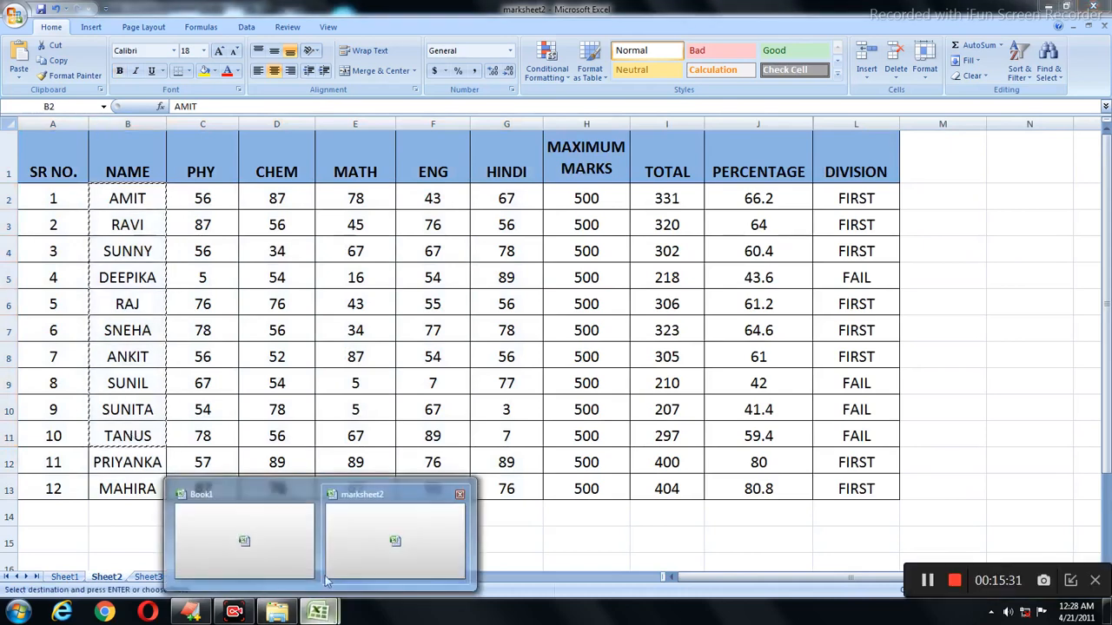
left_click(265, 547)
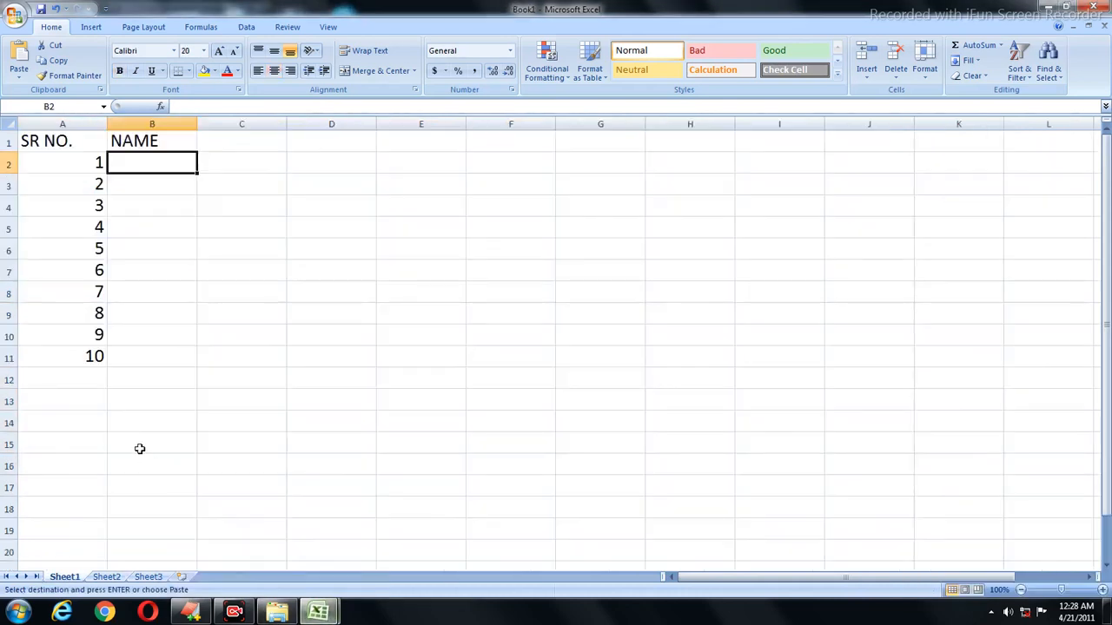
key("ctrl+v")
left_click(160, 418)
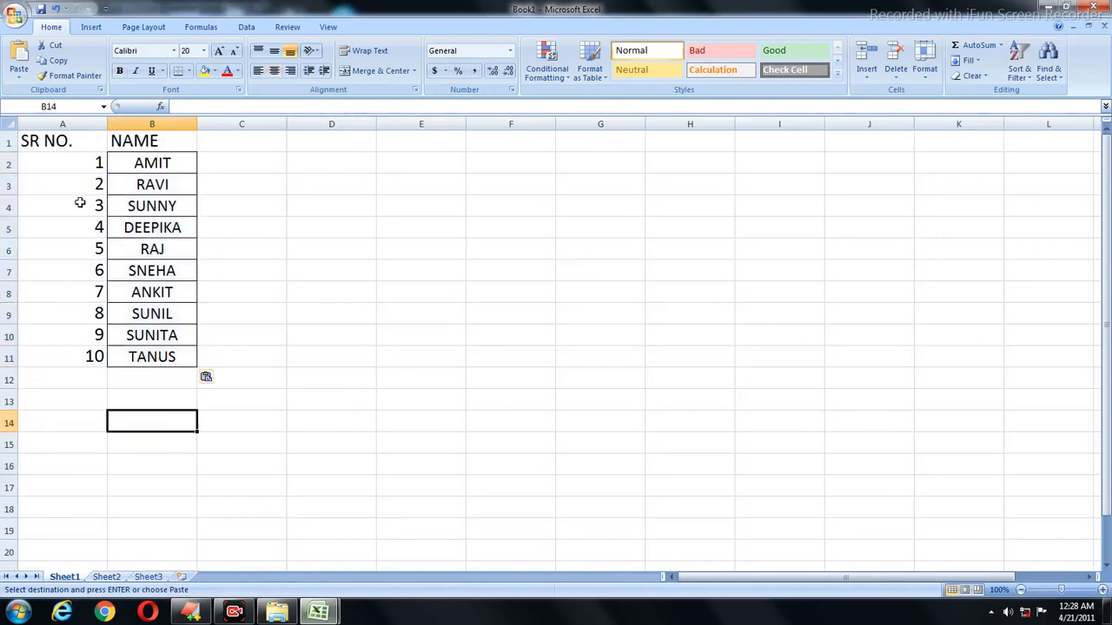
left_click_drag(169, 163, 154, 362)
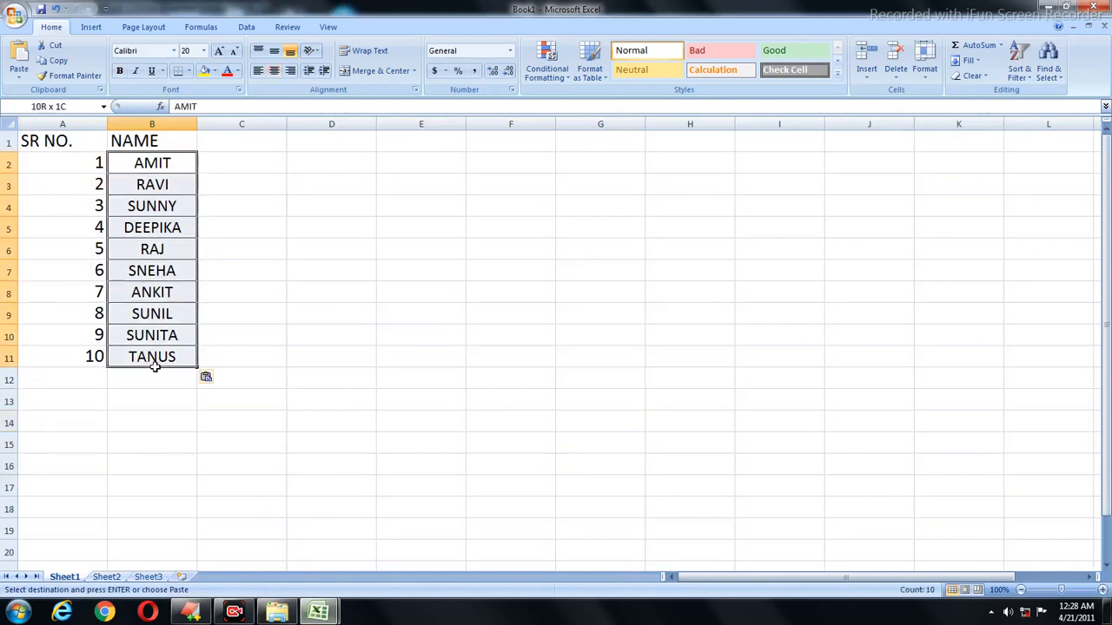
left_click(274, 181)
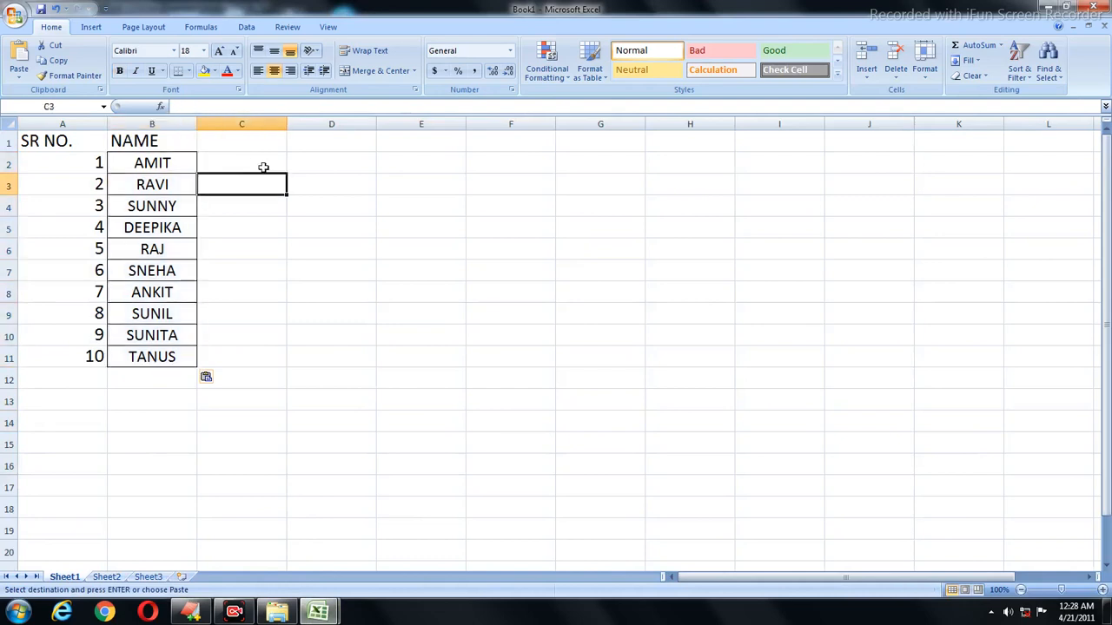
left_click(254, 139)
type("P")
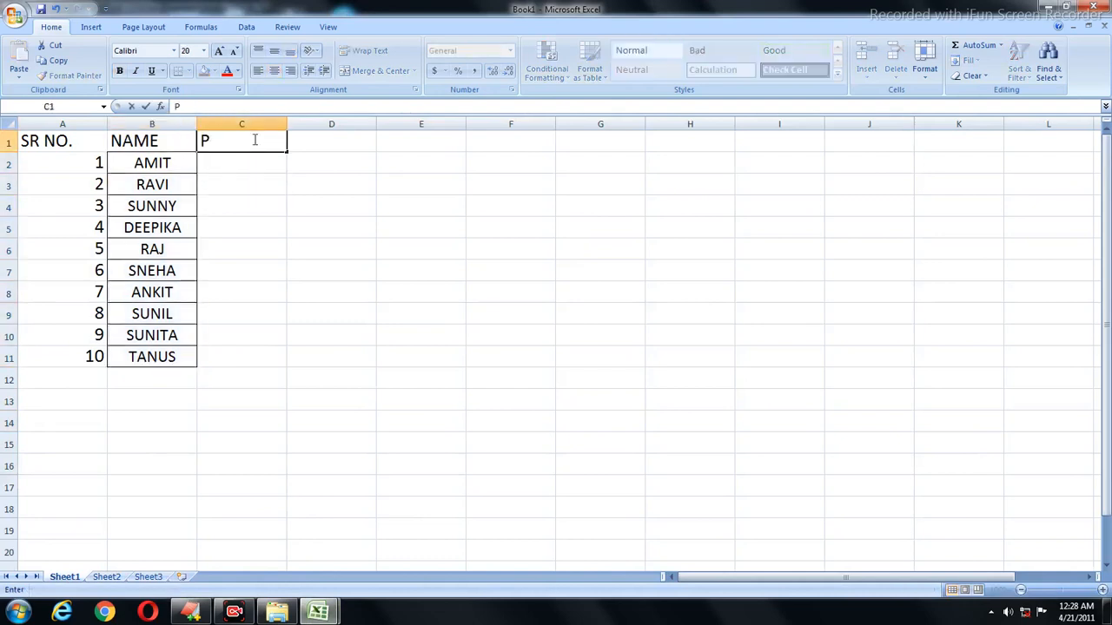
key("BackSpace")
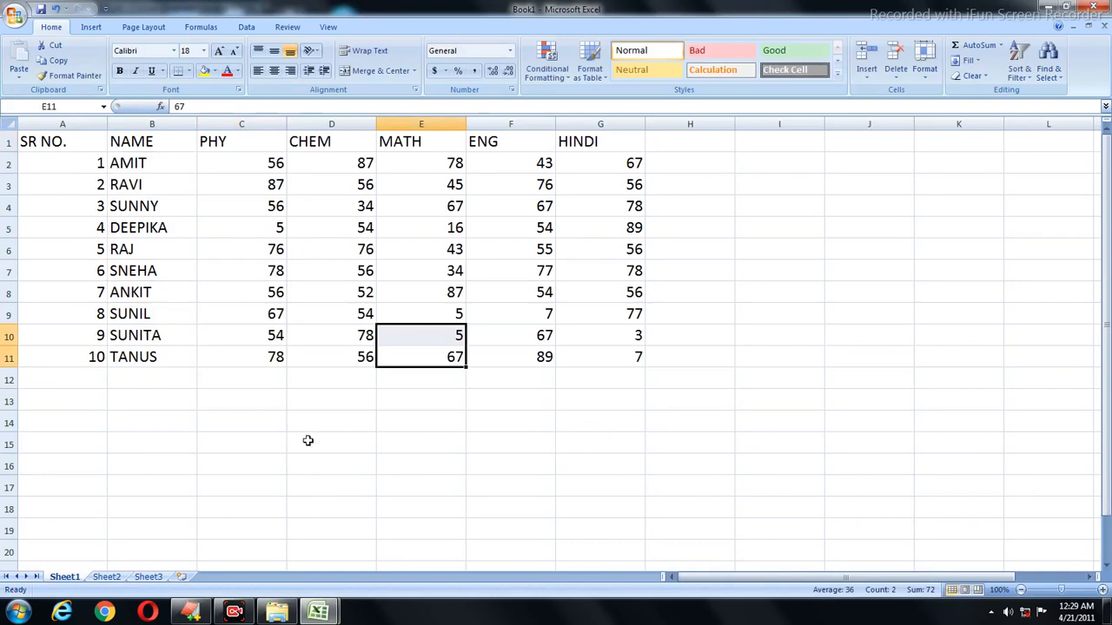
Check the reference table in marksheet2, and enter the heading maximum marks in cell H1 of Book1.
left_click(318, 612)
left_click(366, 545)
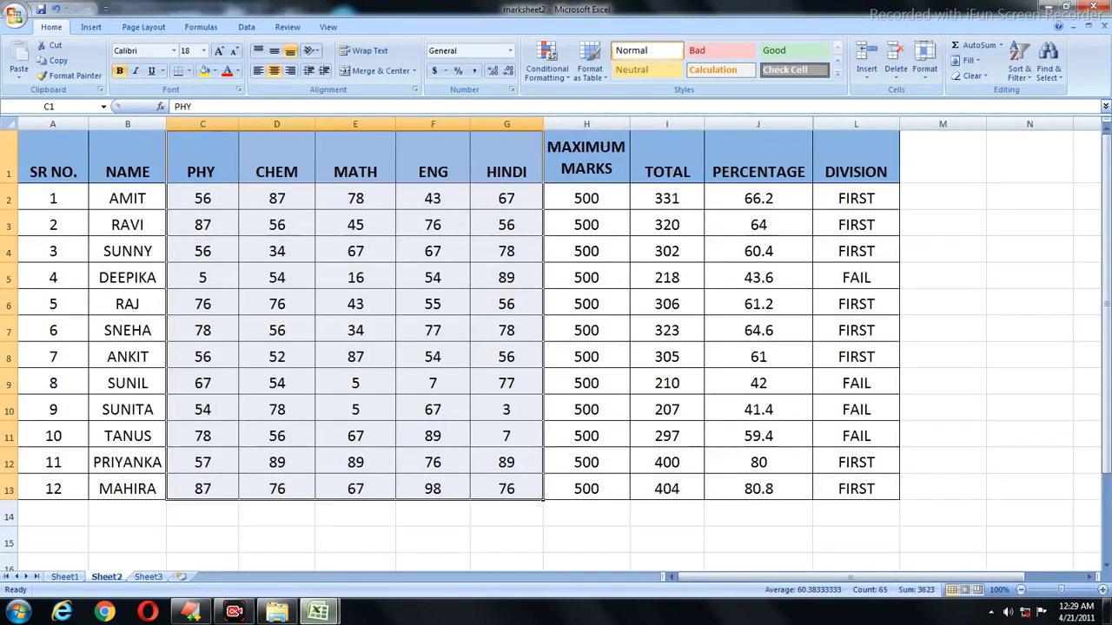
left_click(318, 613)
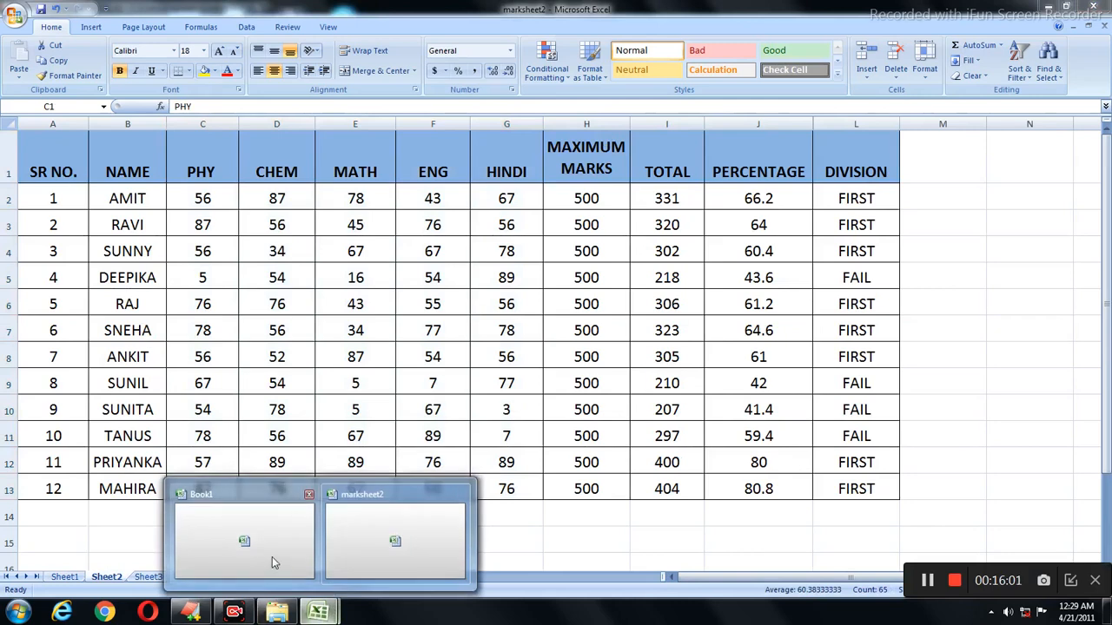
left_click(272, 556)
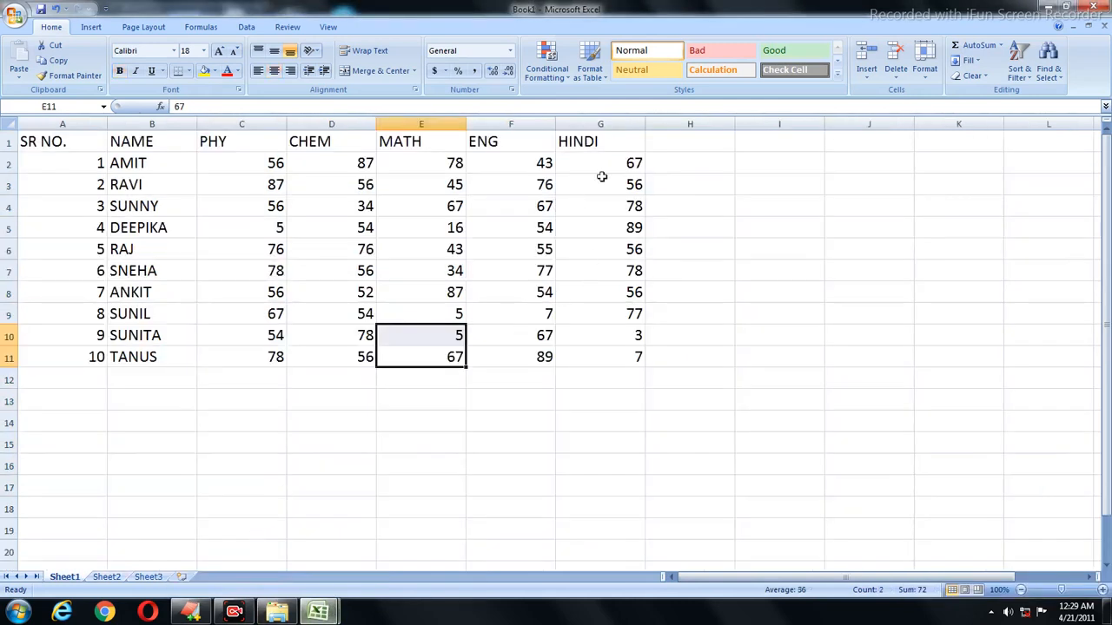
left_click(693, 140)
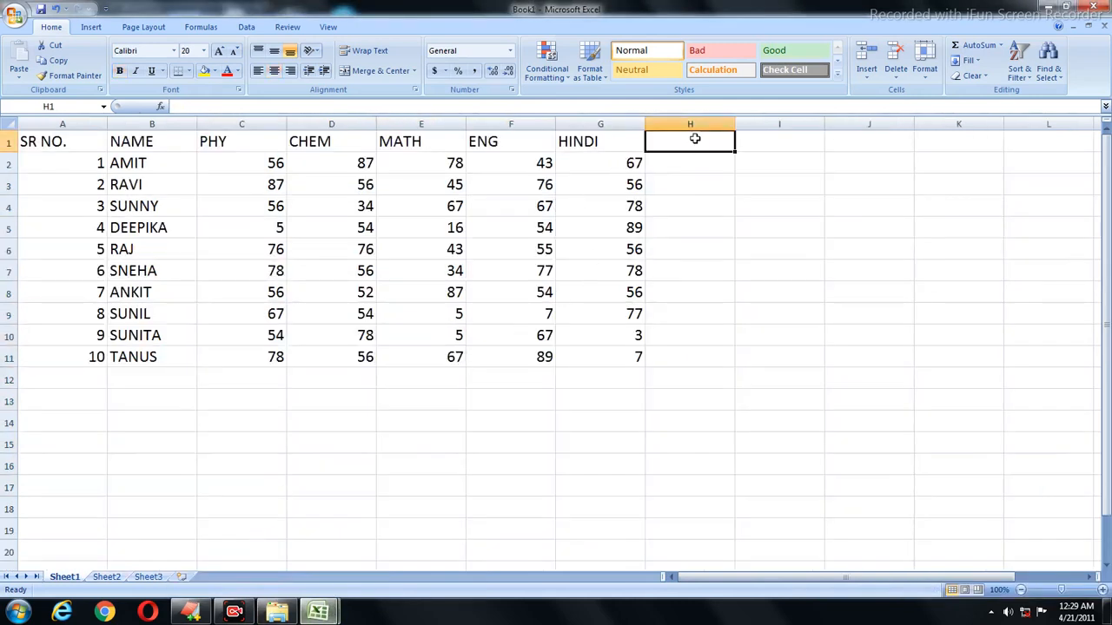
type("max")
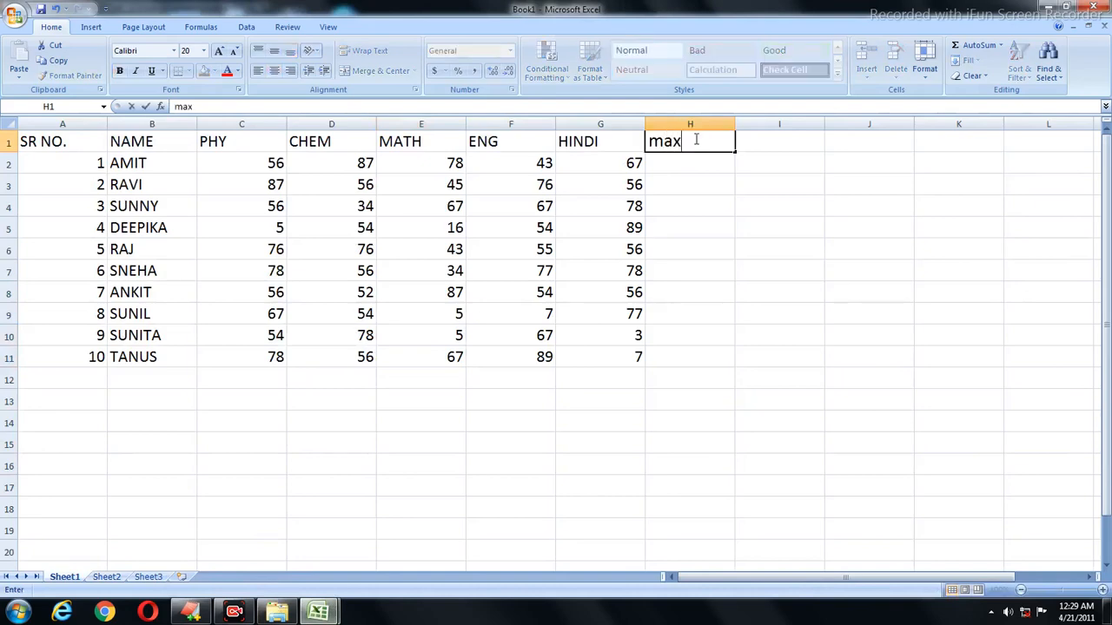
type("imum marks")
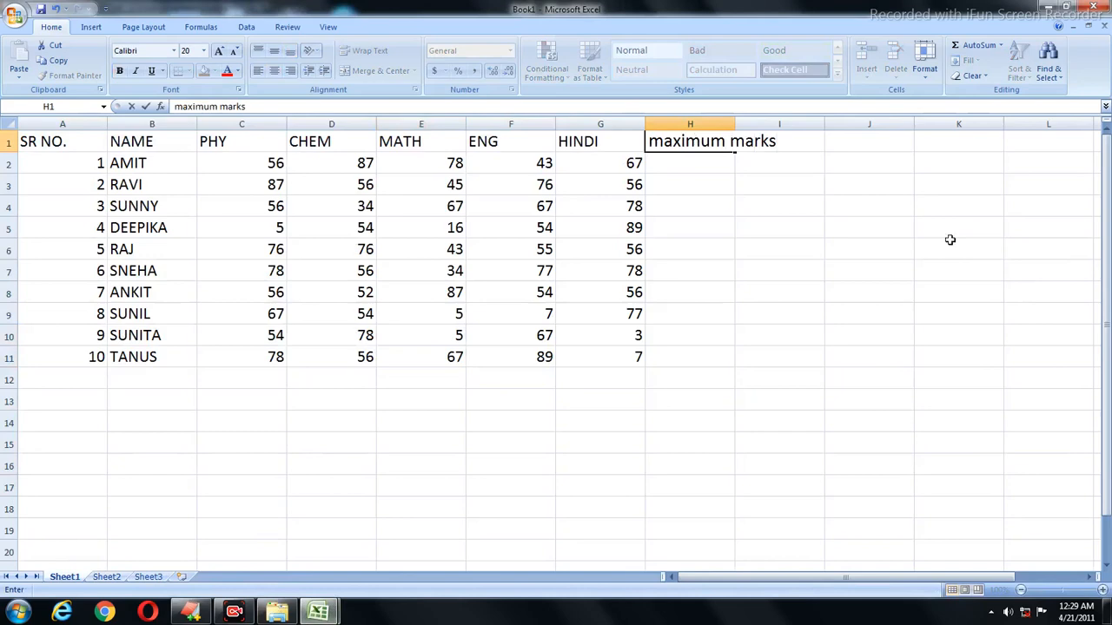
left_click(757, 244)
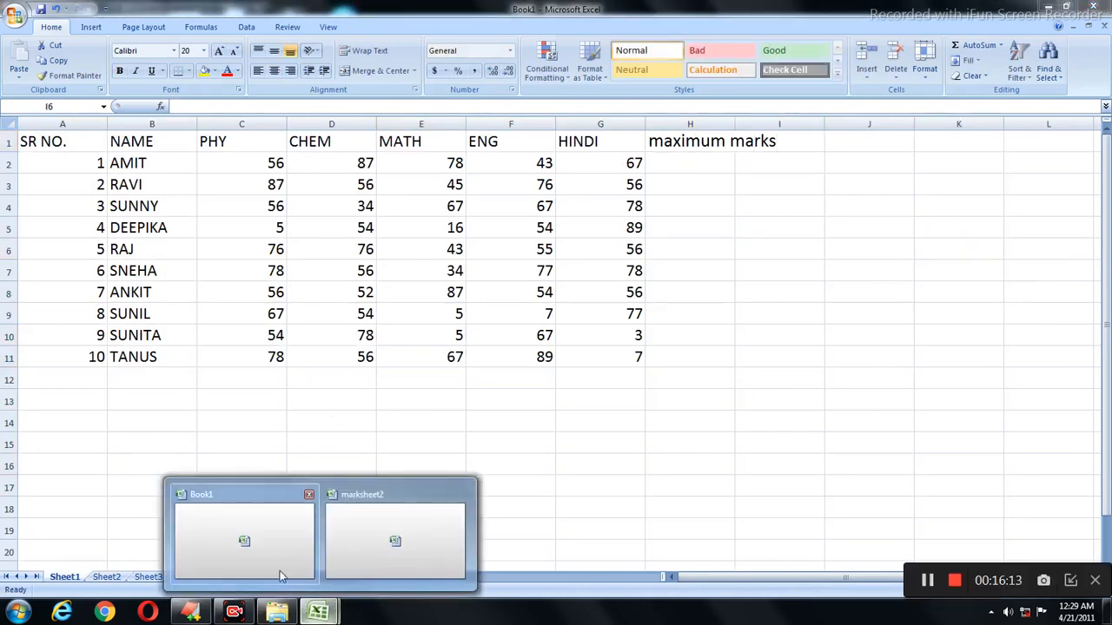
Compare the header row with marksheet2, and make row 1 of Book1 taller.
left_click(368, 529)
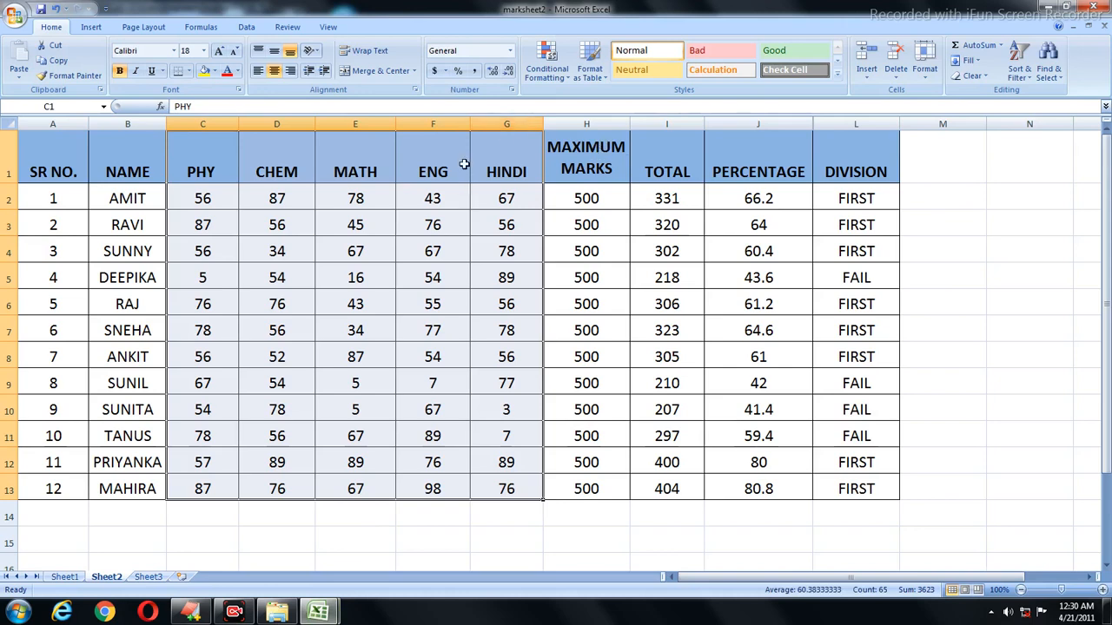
left_click(318, 612)
left_click(256, 530)
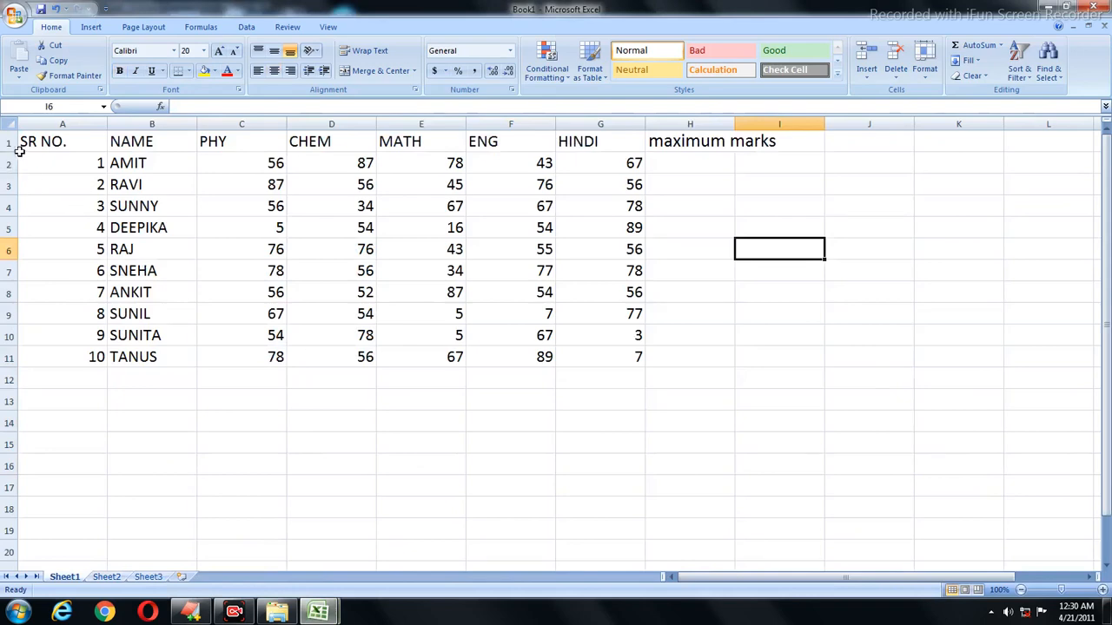
left_click_drag(6, 151, 10, 171)
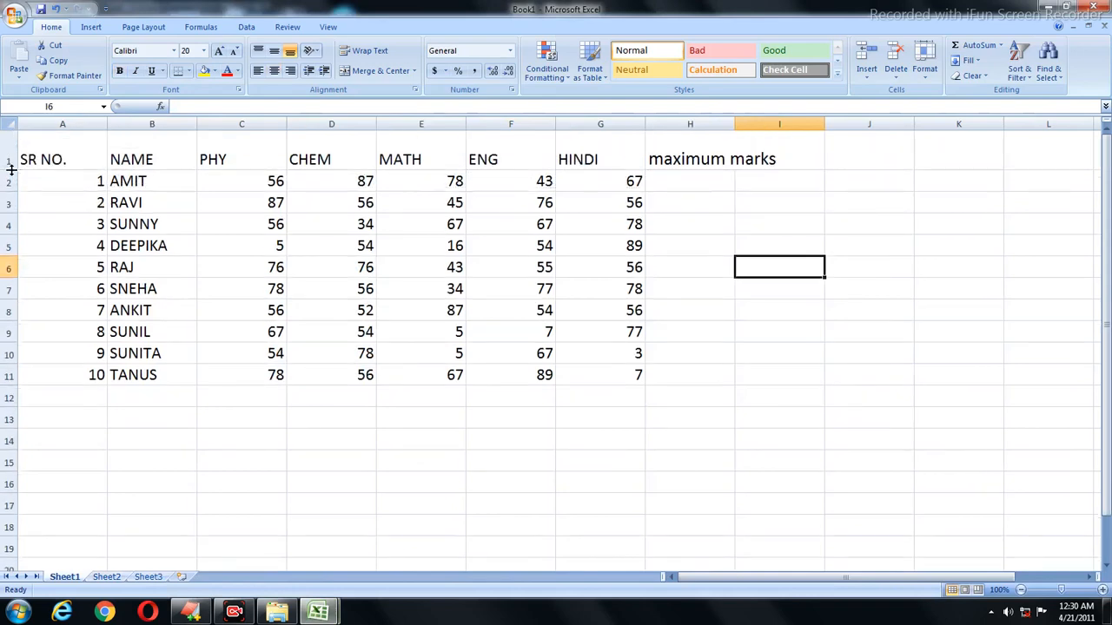
Check the two-line heading in marksheet2, and turn on Wrap Text for the maximum marks heading in cell H1 of Book1.
left_click(677, 165)
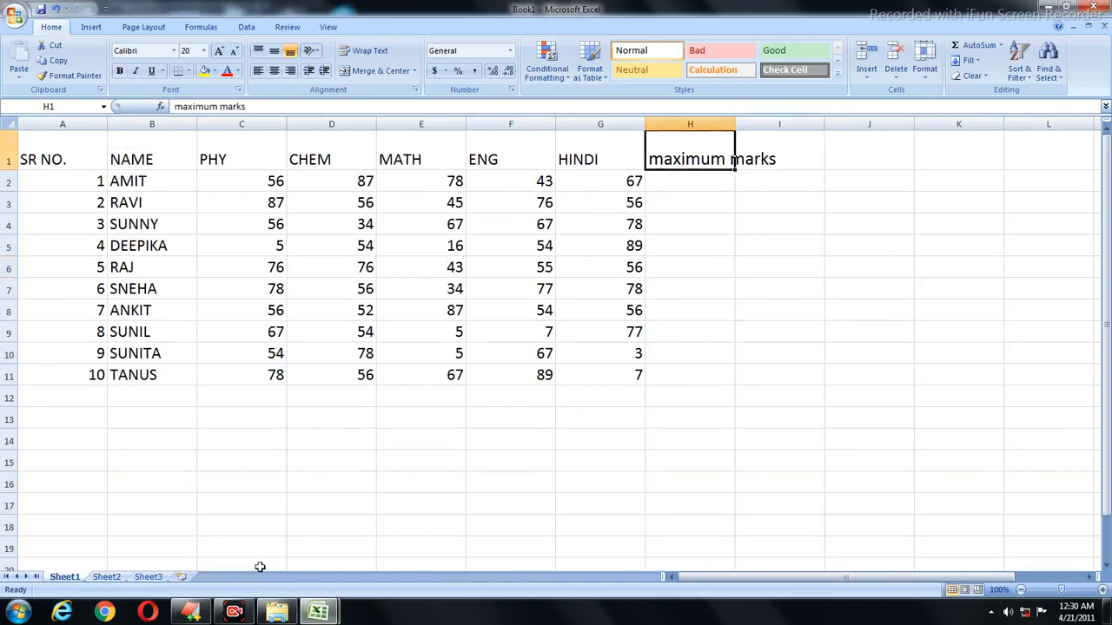
mouse_move(320, 611)
left_click(412, 474)
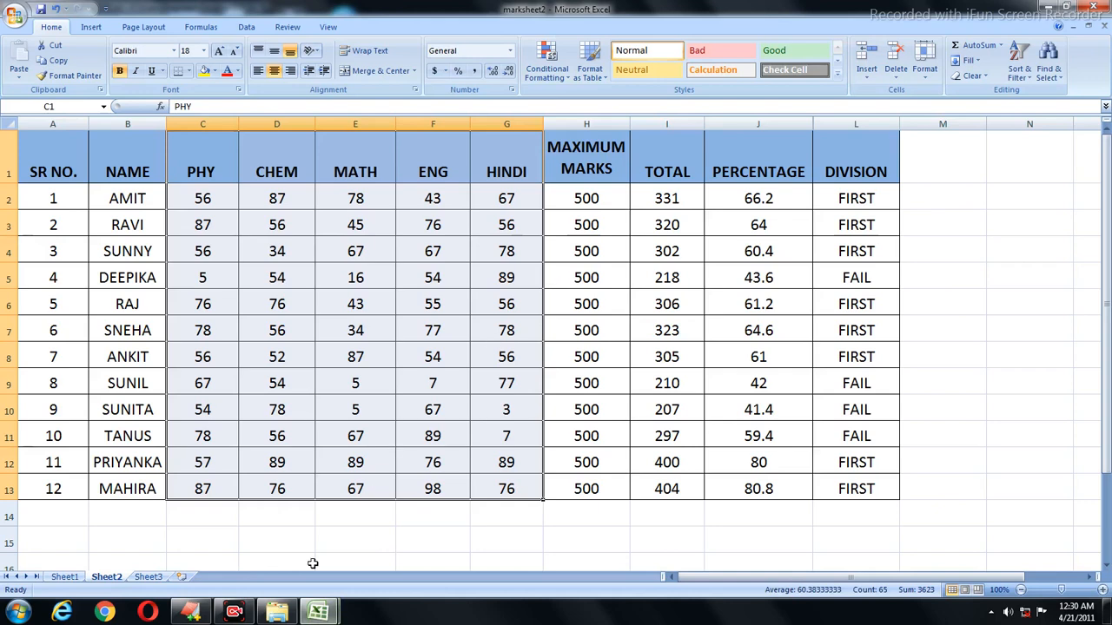
mouse_move(330, 612)
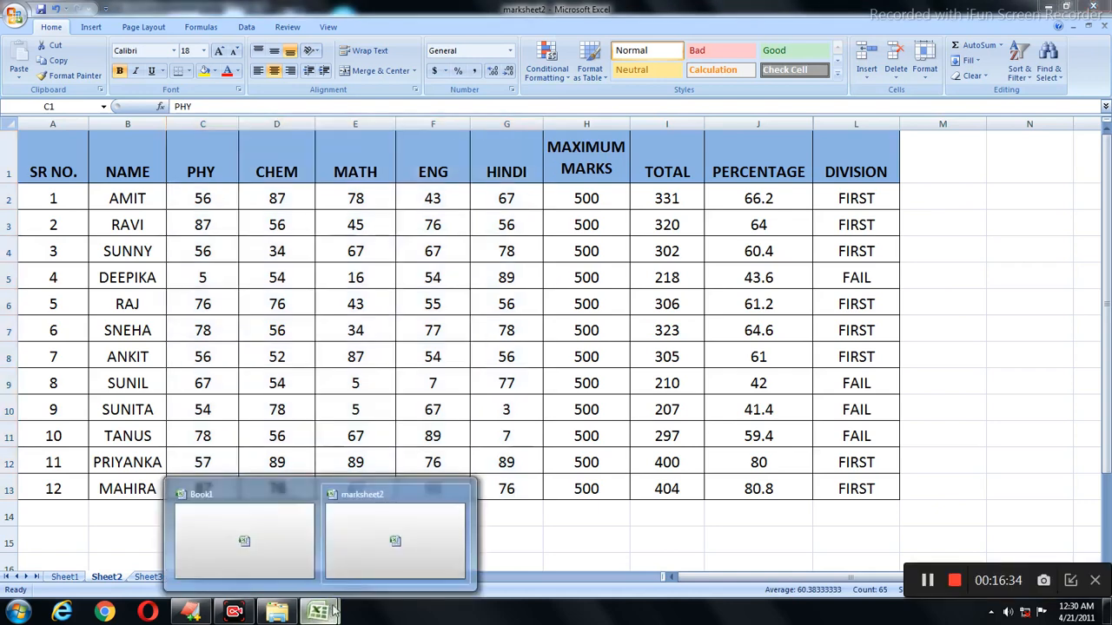
left_click(278, 562)
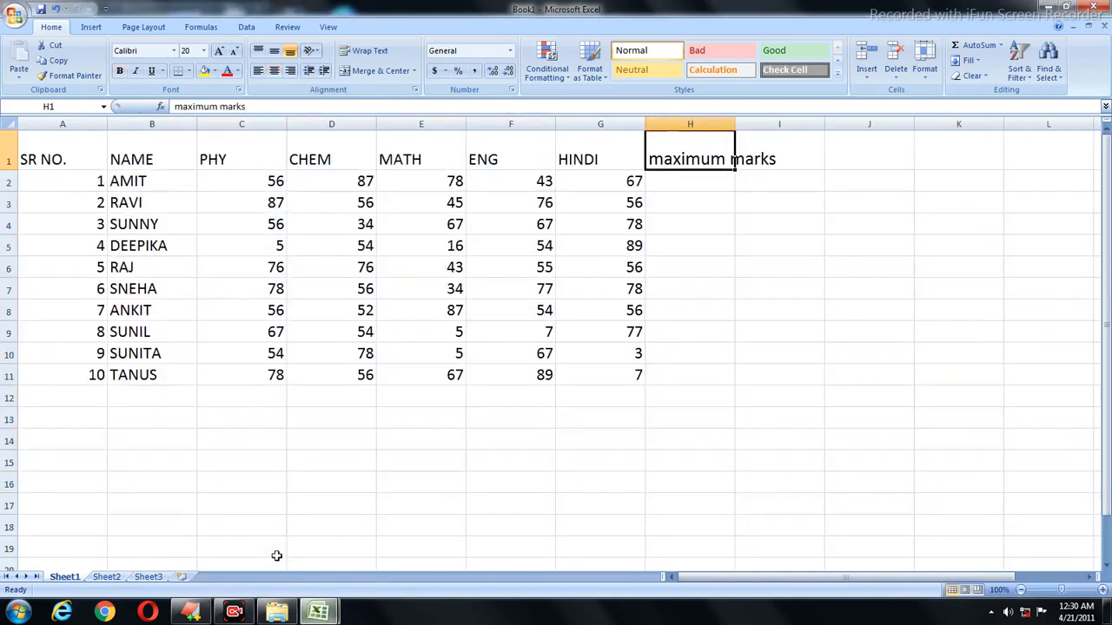
left_click(764, 182)
left_click(705, 159)
left_click(367, 55)
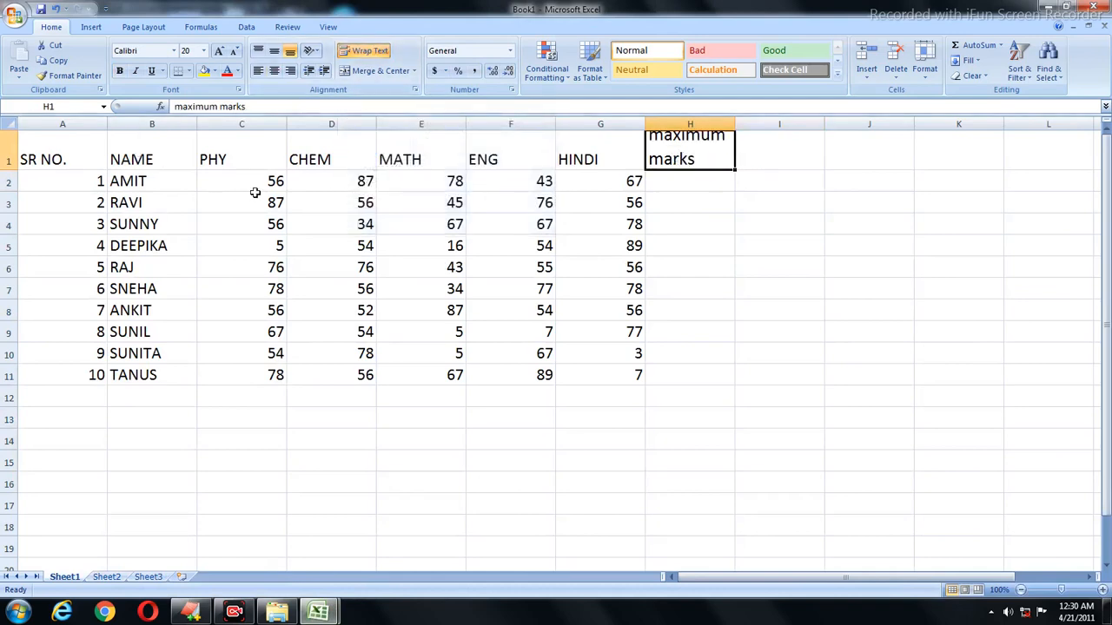
Middle-align the maximum marks heading vertically and increase the height of row 1 to fit both lines.
left_click(273, 51)
left_click_drag(6, 172, 15, 184)
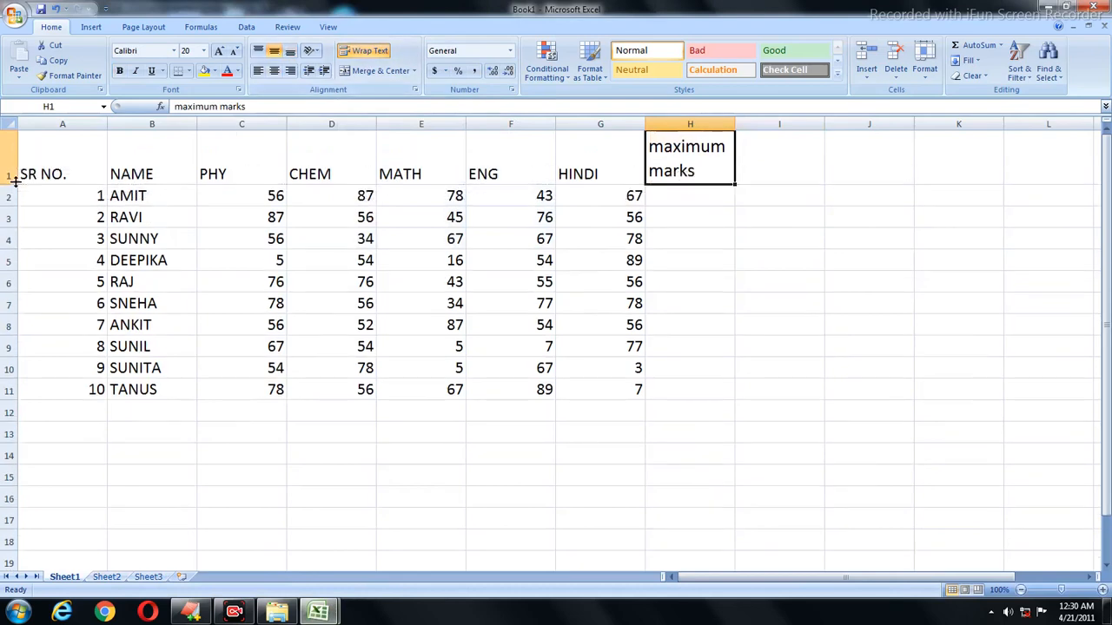
left_click(728, 280)
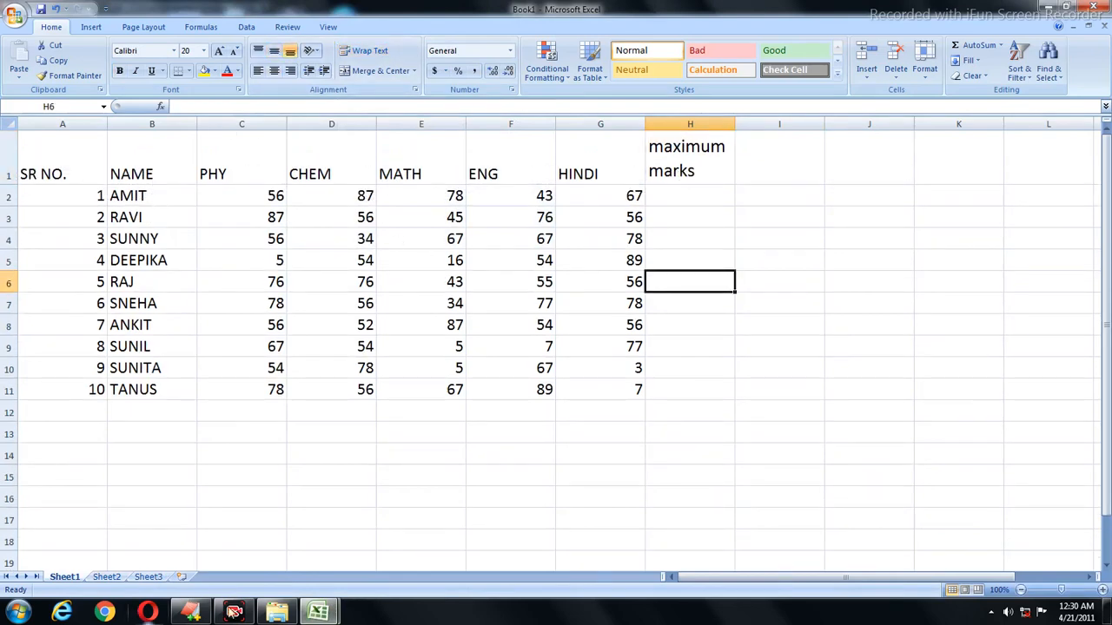
Check the maximum marks column in marksheet2, and enter 500 in cell H2 of Book1.
left_click(314, 613)
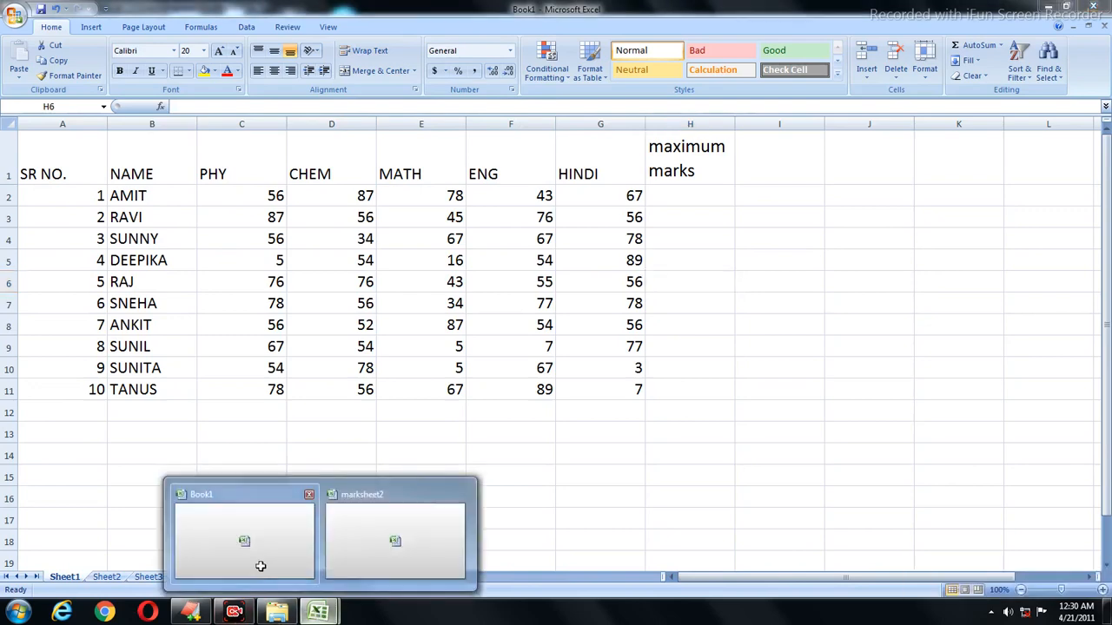
left_click(229, 566)
left_click(314, 612)
left_click(355, 550)
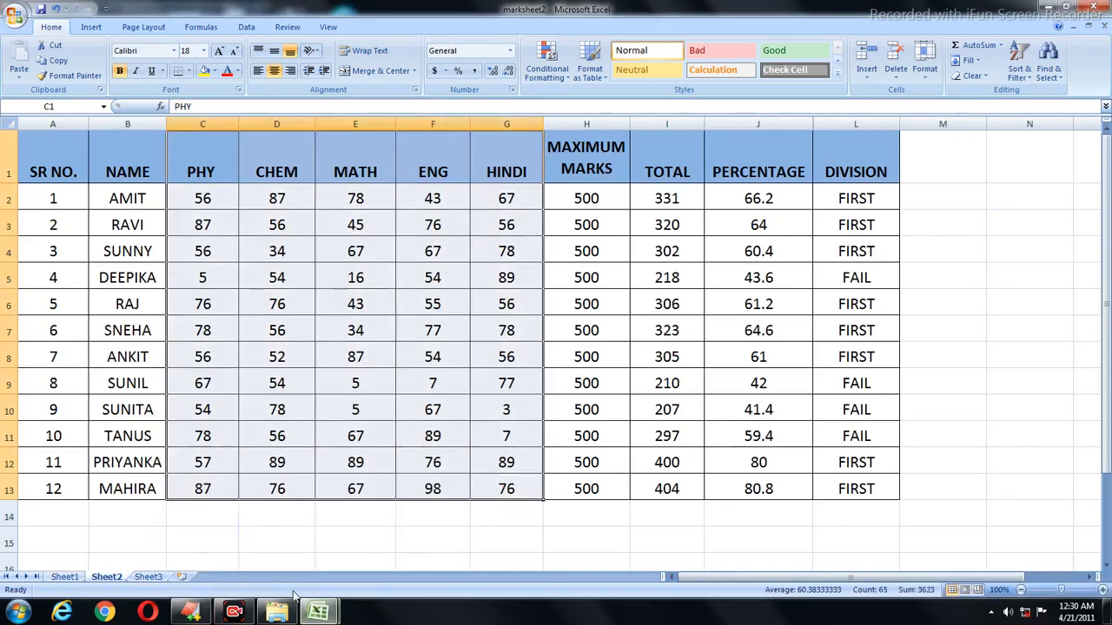
mouse_move(318, 613)
left_click(225, 521)
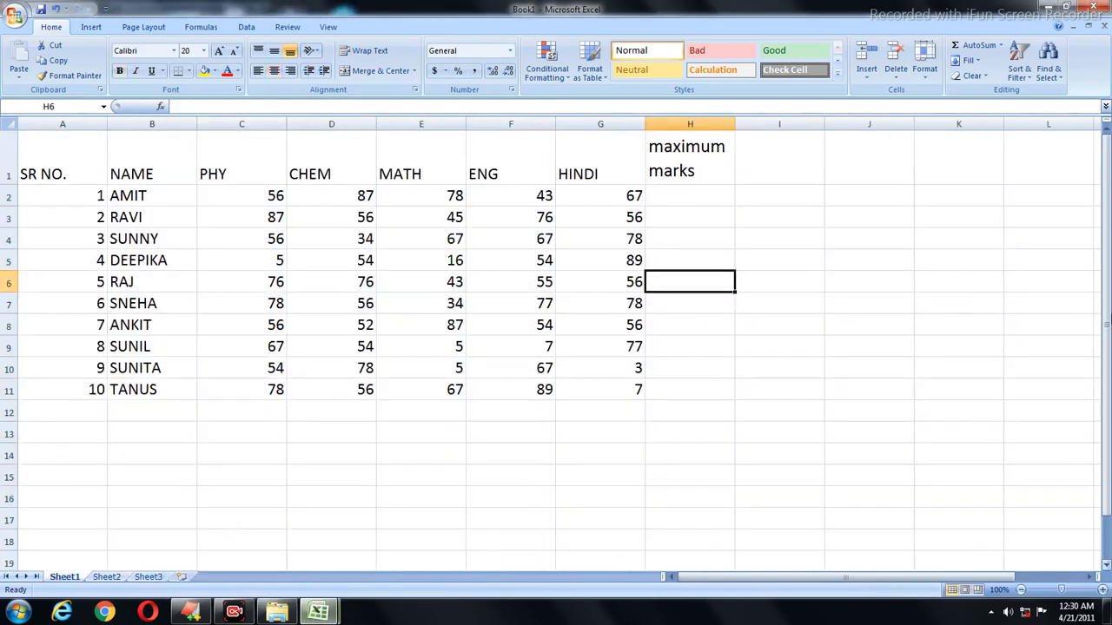
left_click(673, 193)
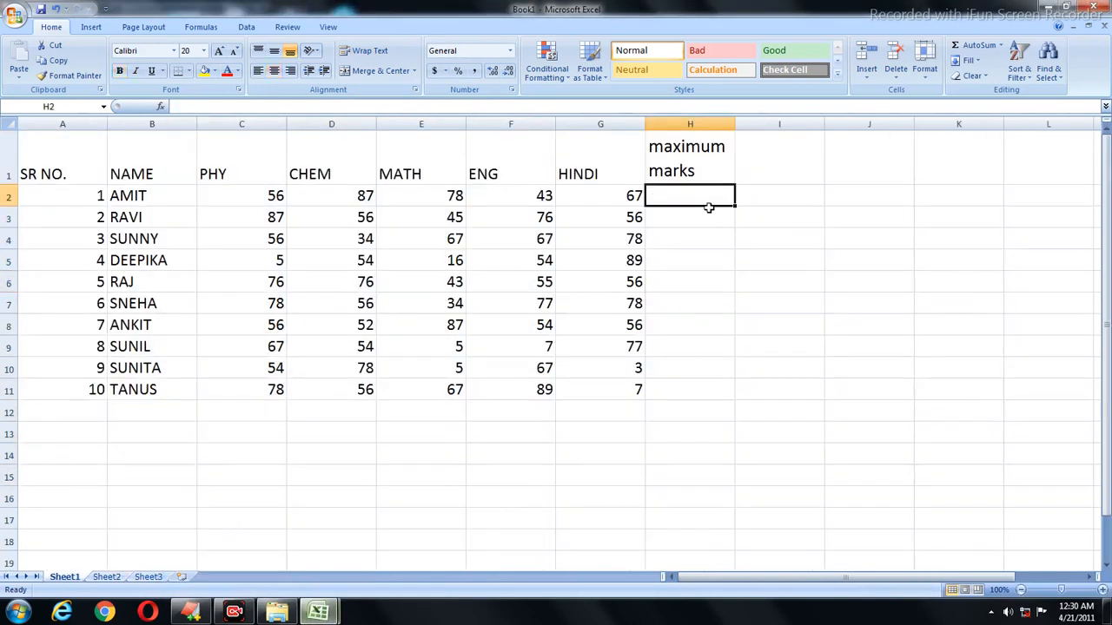
type("500")
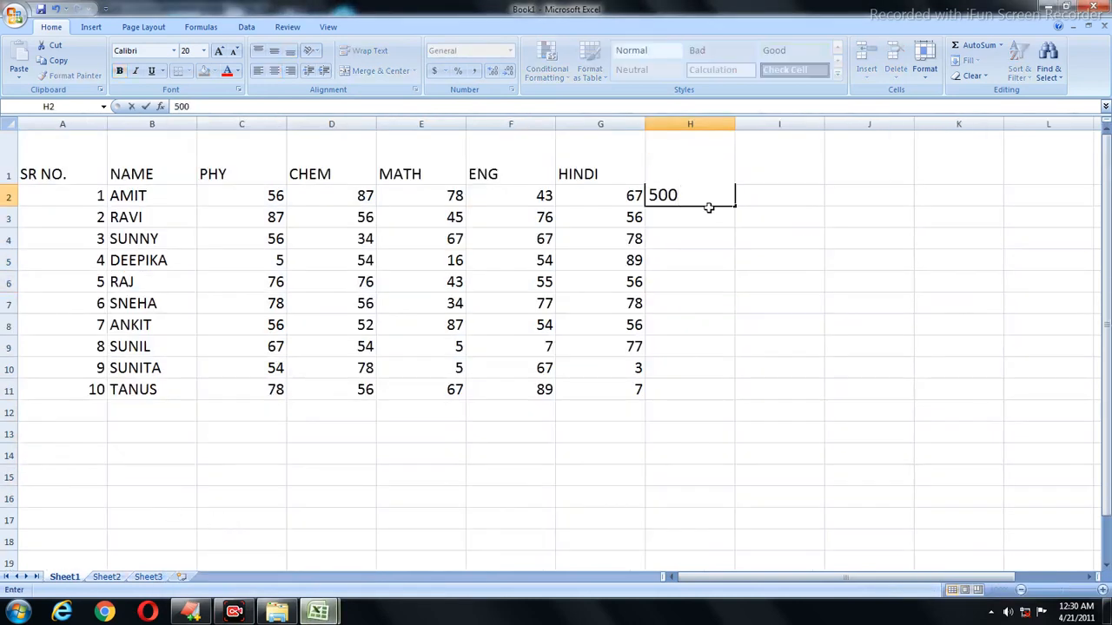
left_click(721, 261)
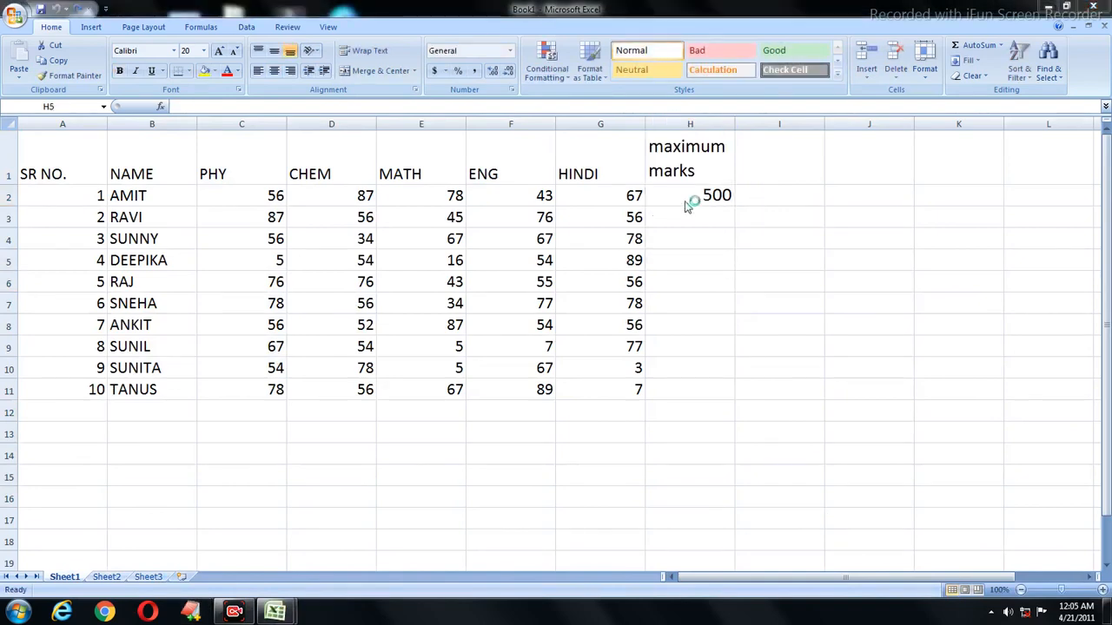
Enter 500 separately in cell H3 and clear that cell again.
left_click(699, 198)
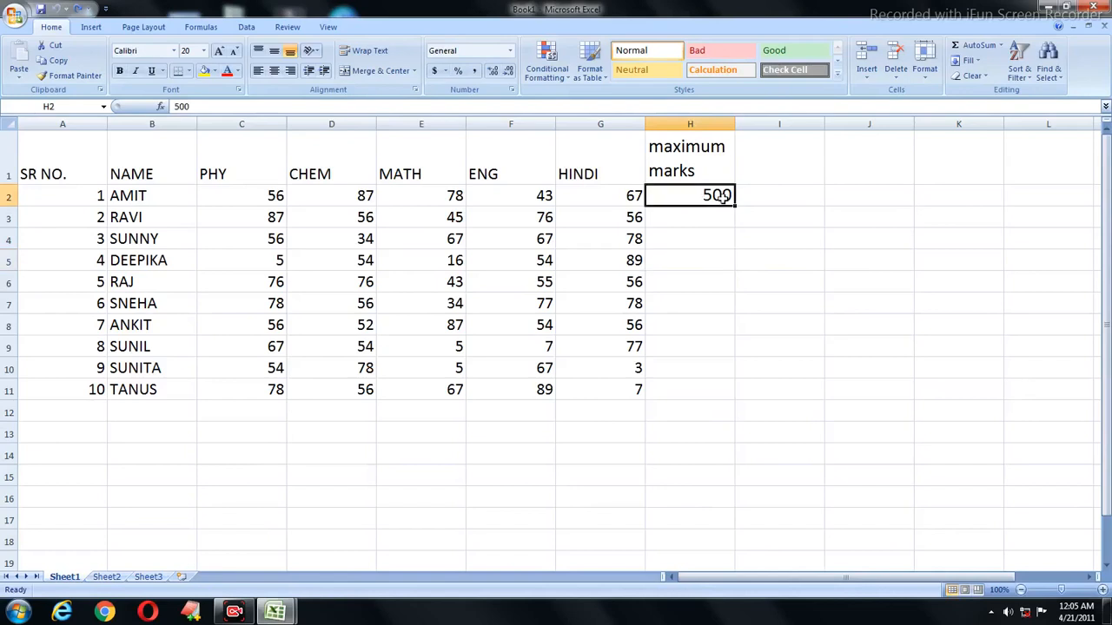
left_click(712, 217)
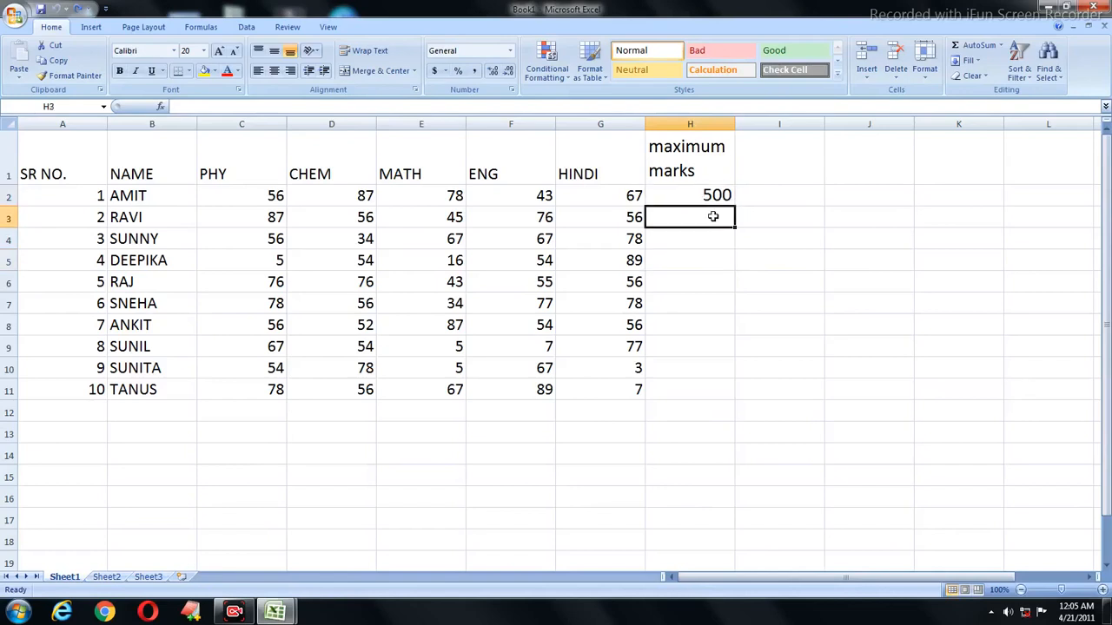
type("500")
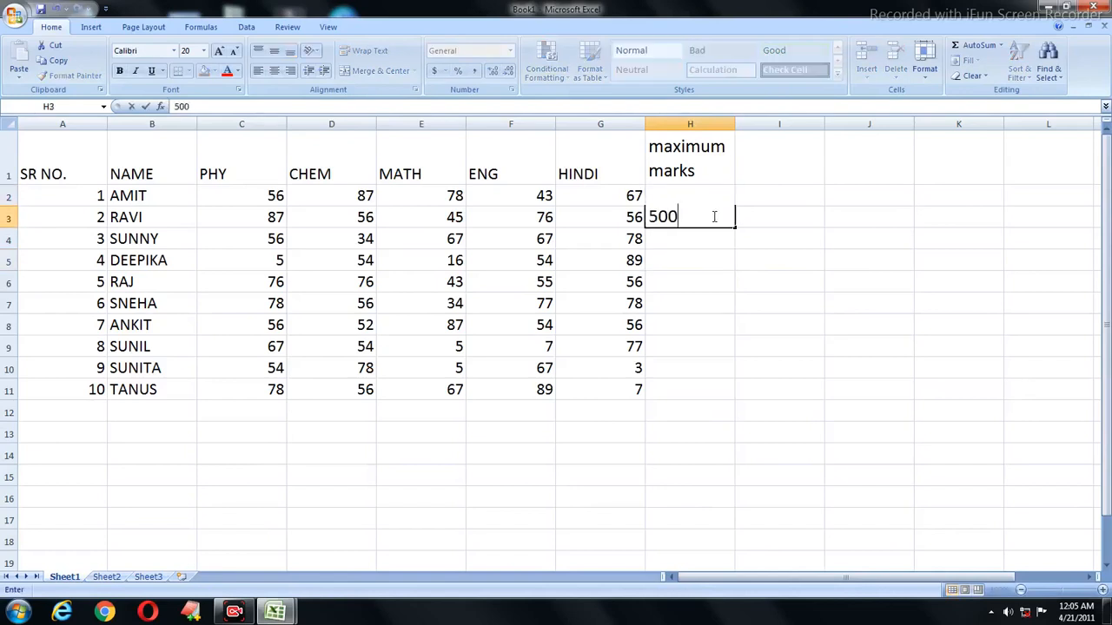
key("Return")
key("Up")
key("Up")
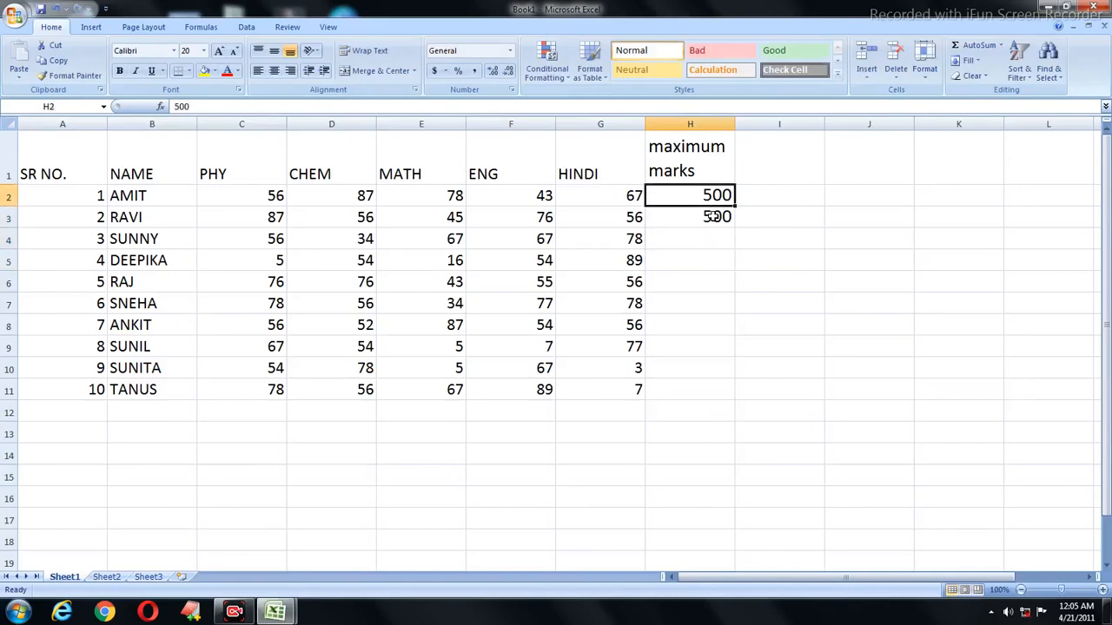
left_click(713, 217)
key("Delete")
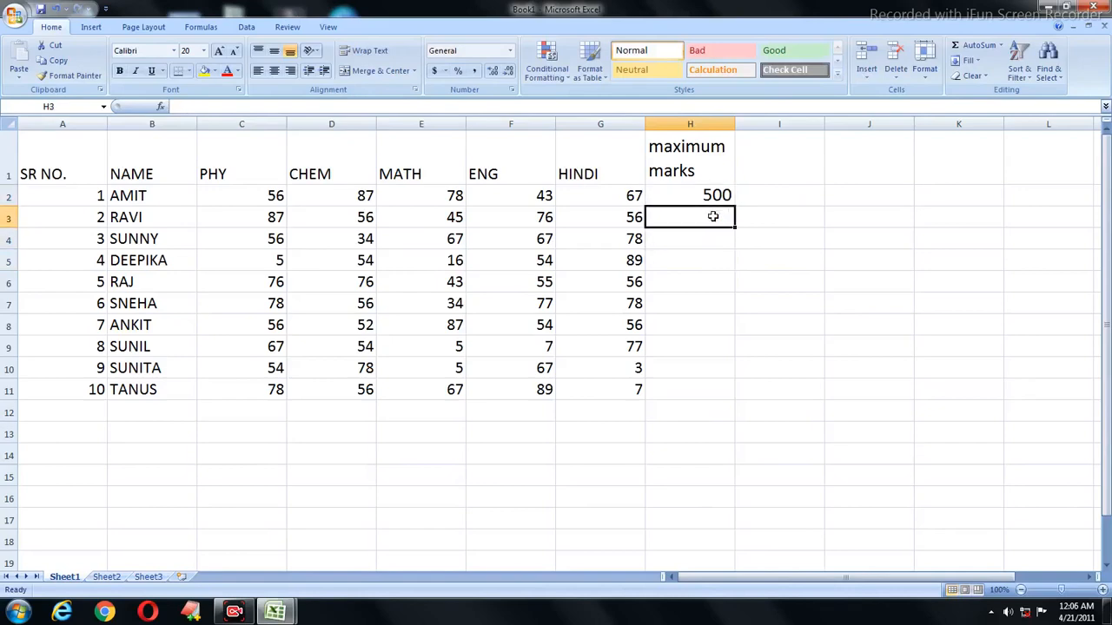
Fill the maximum marks value 500 from cell H2 down through cell H11.
left_click(715, 196)
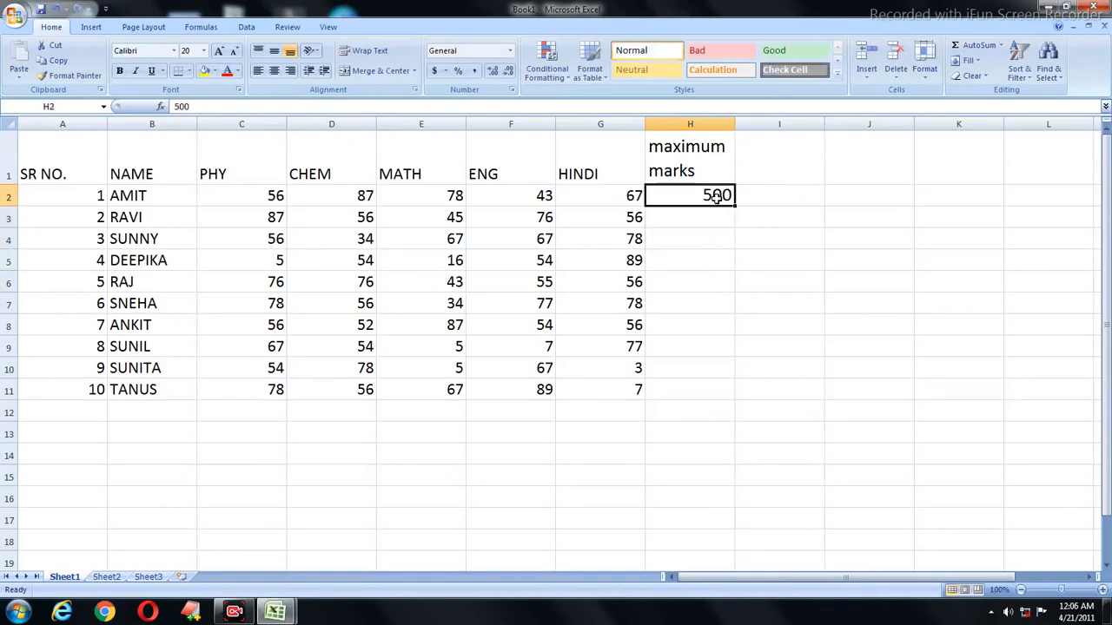
left_click_drag(734, 205, 720, 397)
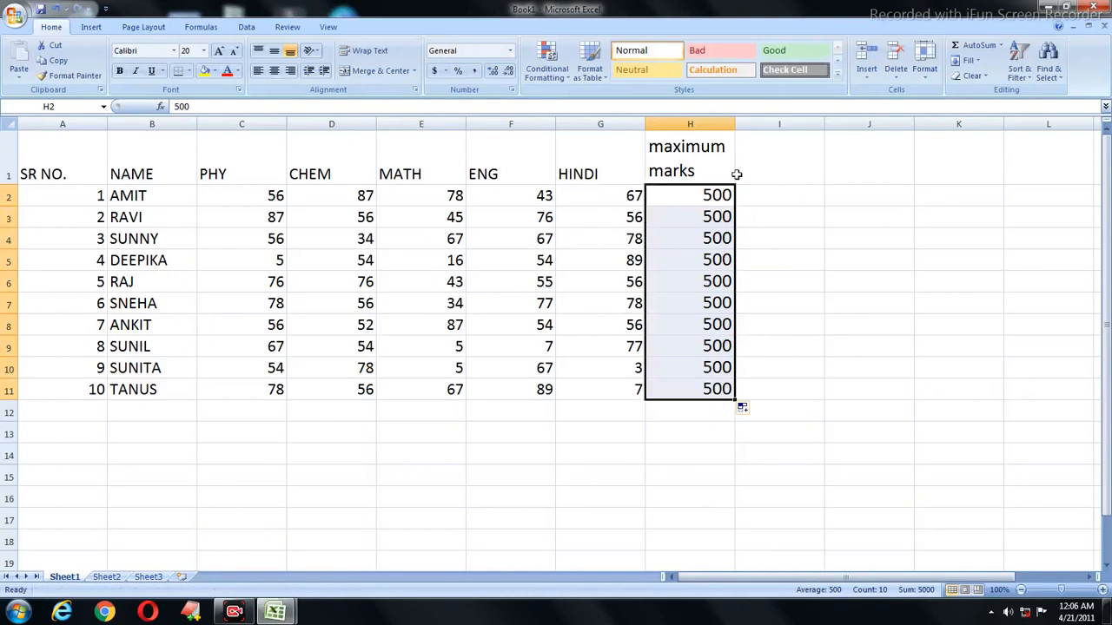
Enter the heading TOTAL in capital letters in cell I1, beside the maximum marks heading.
left_click(775, 158)
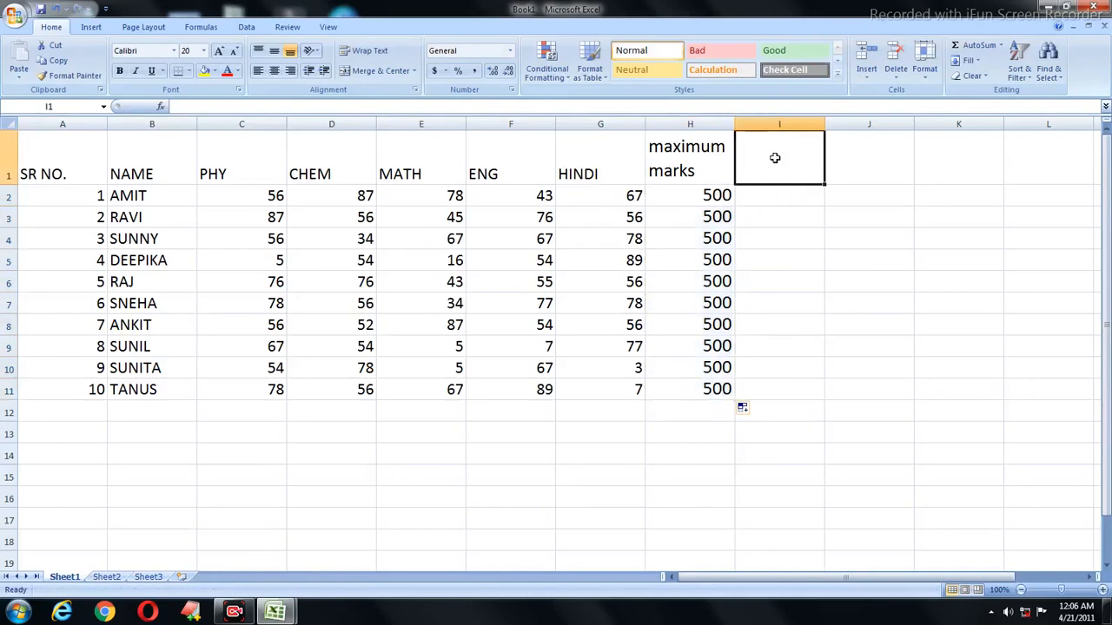
type("total")
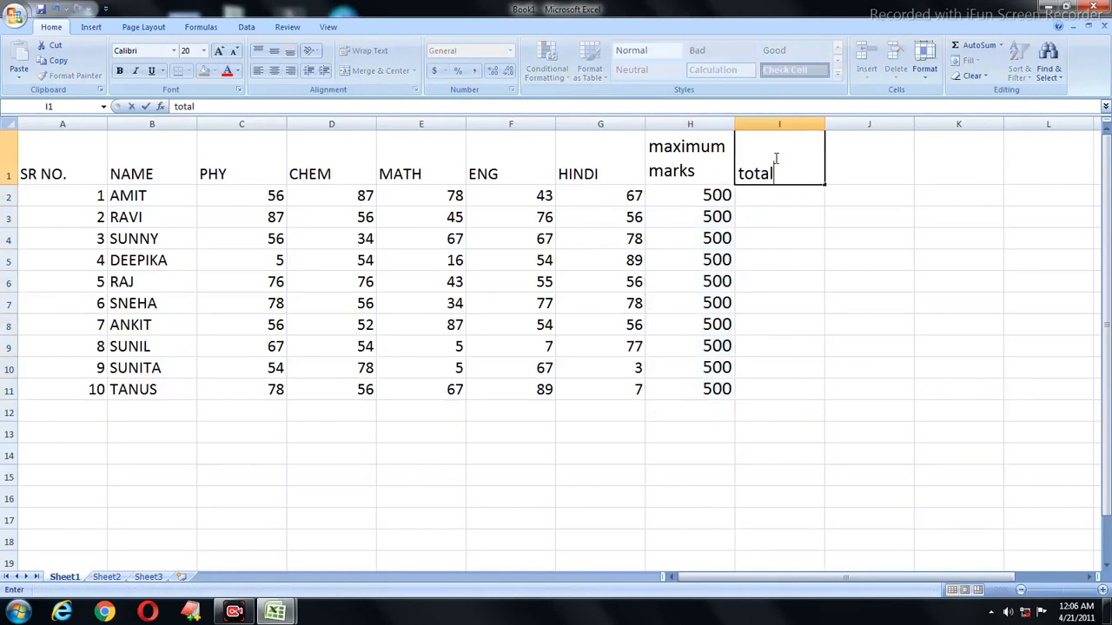
key("BackSpace")
key("BackSpace")
key("BackSpace")
type("TOTAL")
key("Return")
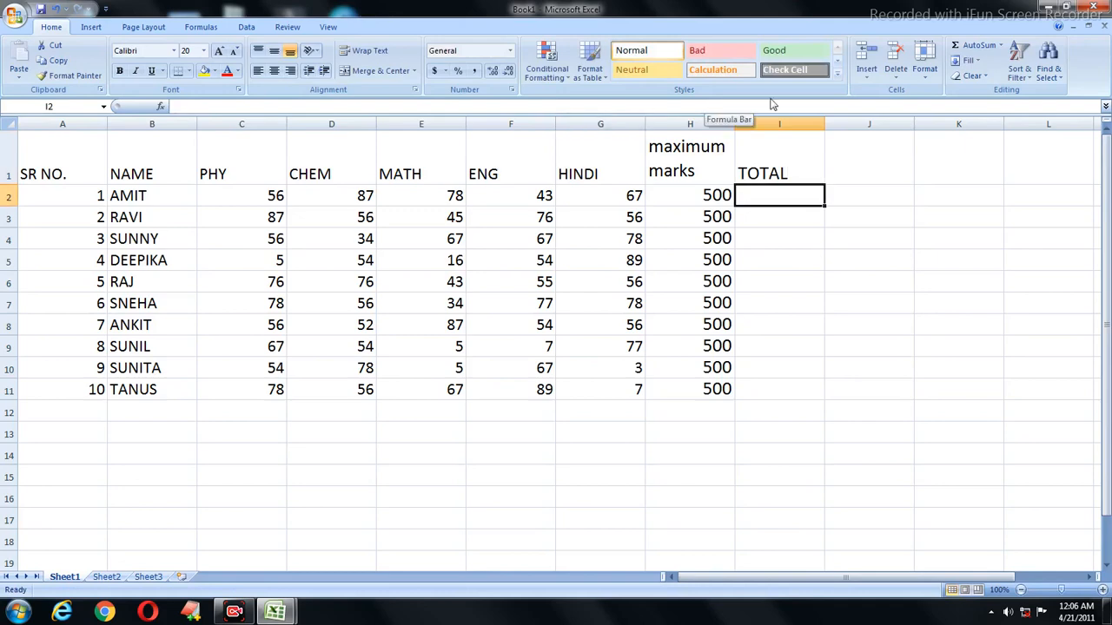
Go through the first student's five subject marks in C2 to G2, and select the total cell I2.
left_click(225, 198)
left_click(333, 199)
left_click(446, 191)
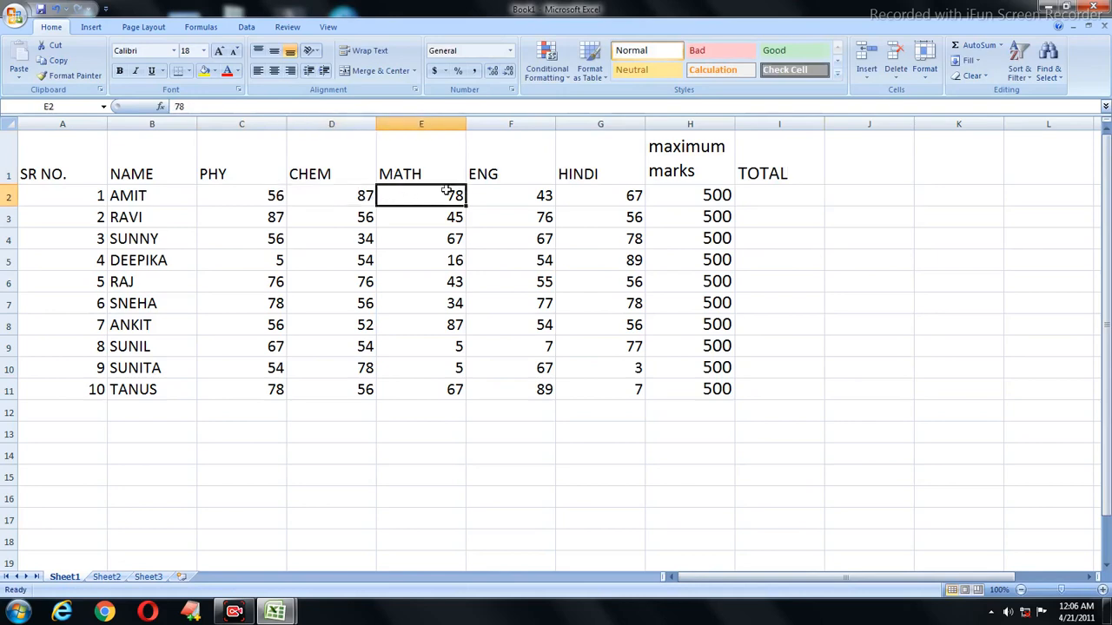
left_click(520, 197)
left_click(575, 196)
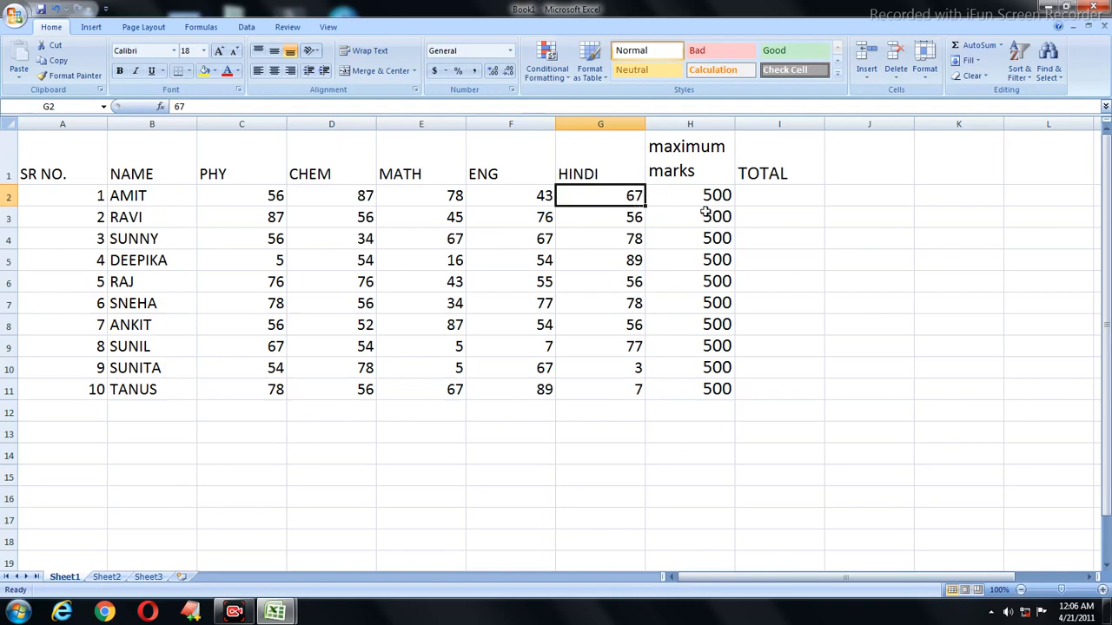
left_click(781, 196)
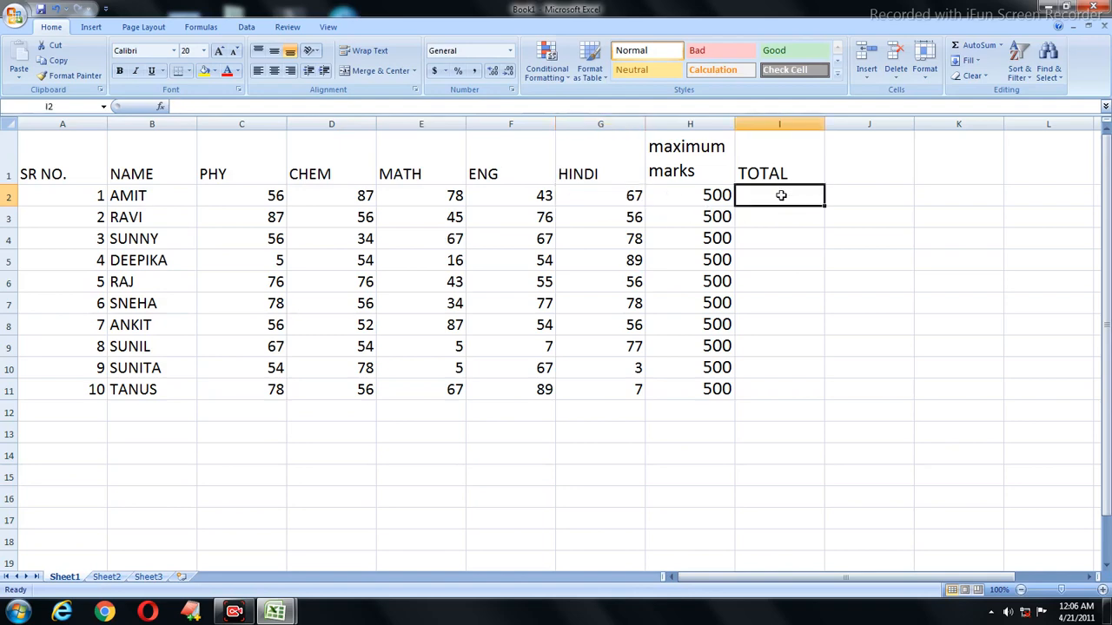
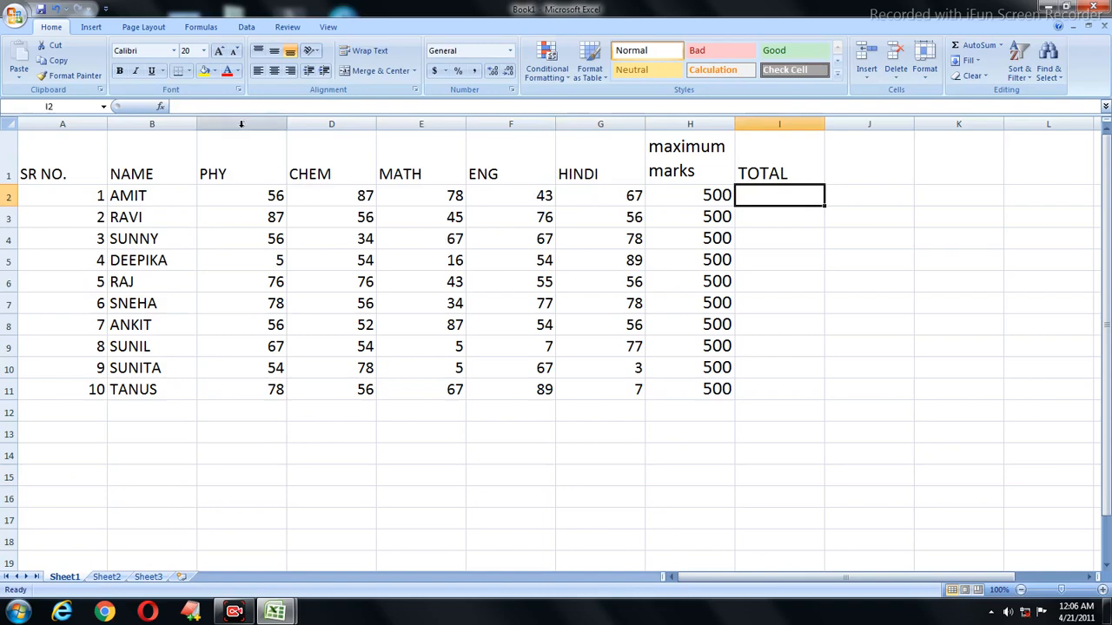
Examine how column C and row 2 give the cell address of the first PHY mark, and return to cell I2.
left_click(228, 124)
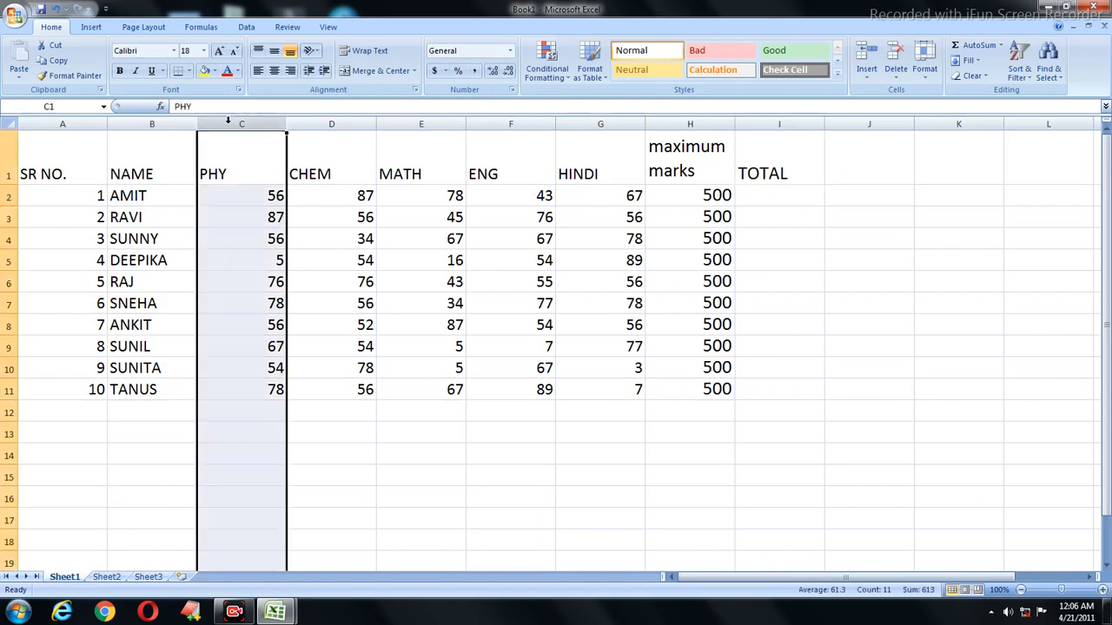
left_click(7, 196)
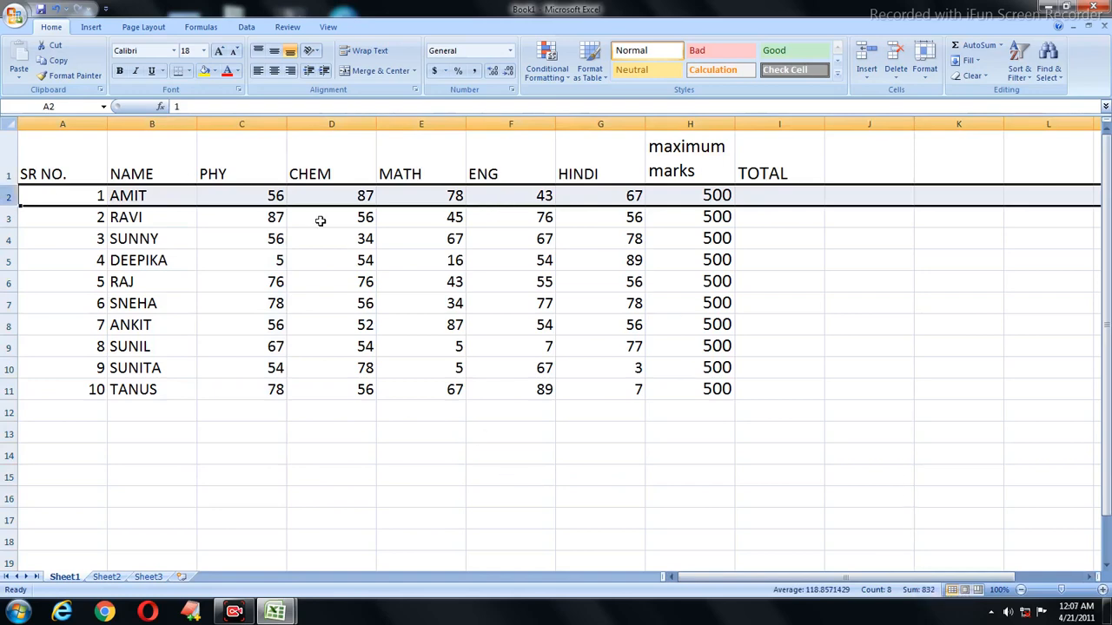
left_click(259, 127)
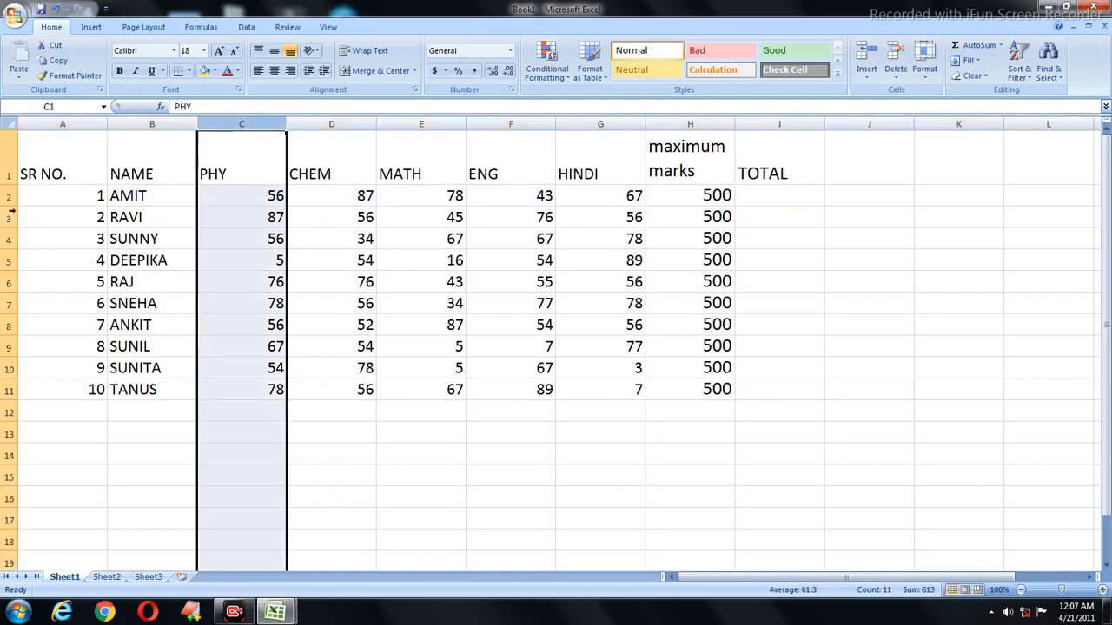
left_click_drag(8, 206, 9, 202)
left_click(8, 197)
left_click(771, 202)
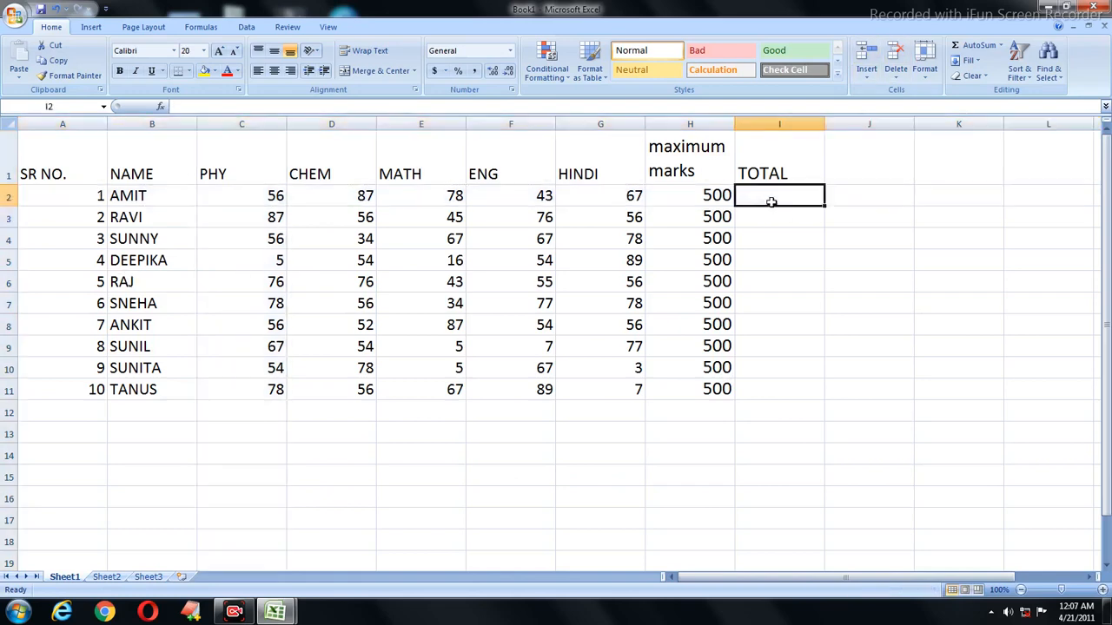
Enter the formula =C2+D2+E2+F2+G2 in I2 to total the first student's five subject marks.
type("=")
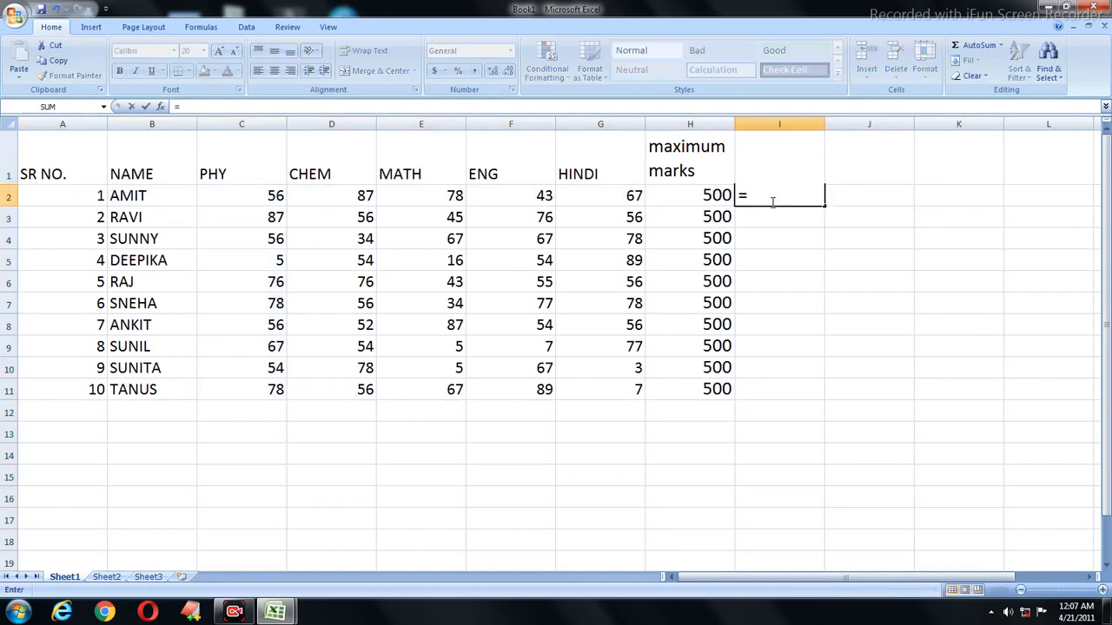
type("C2+")
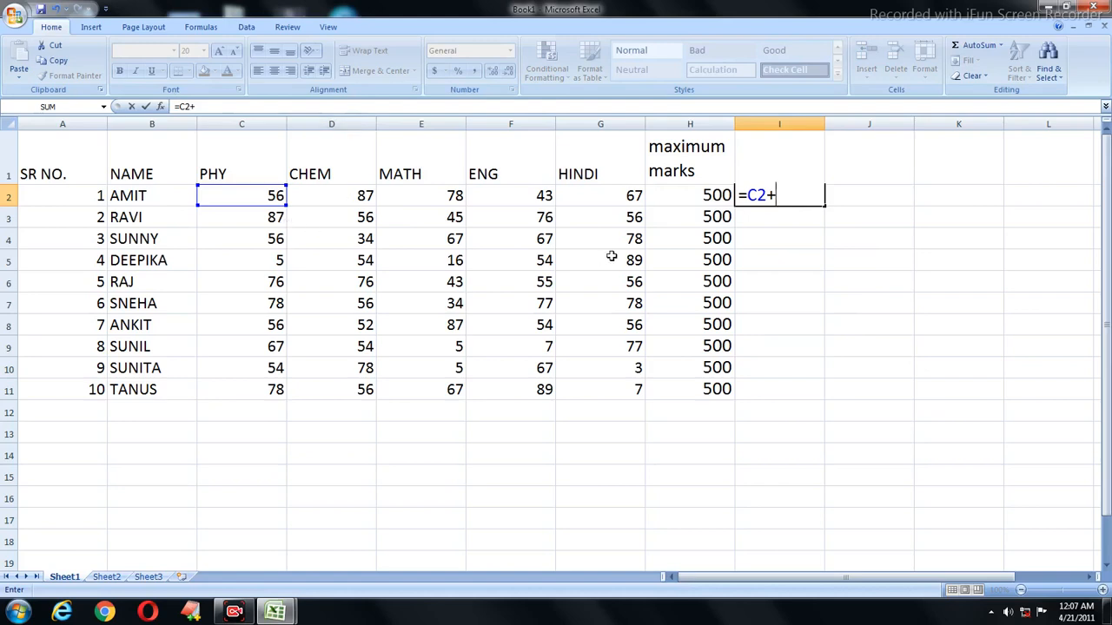
type("D2")
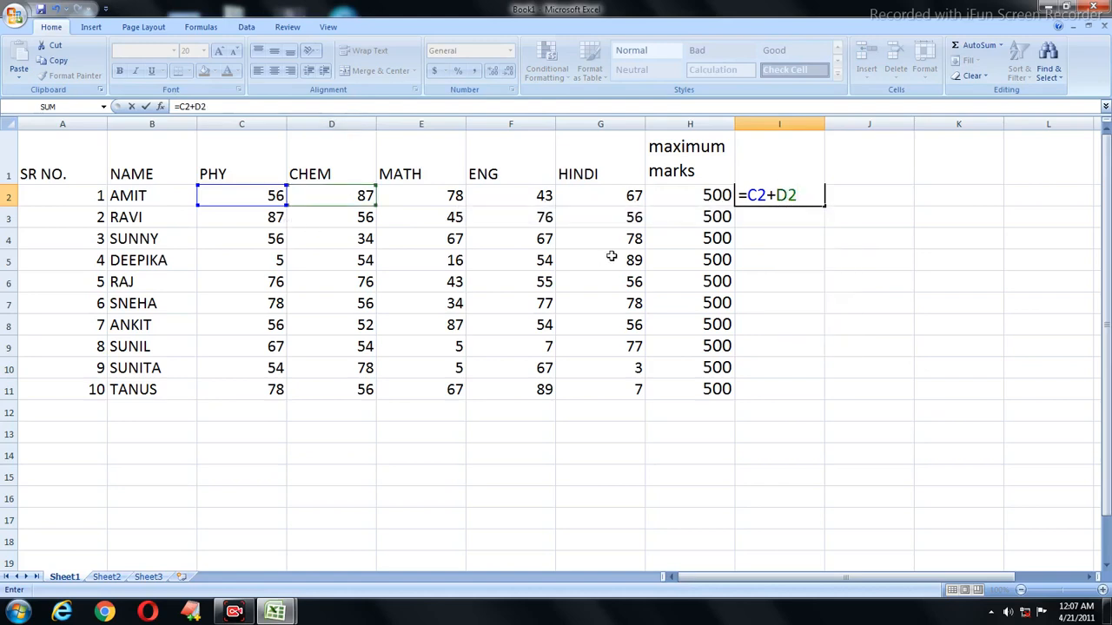
type("+E2+")
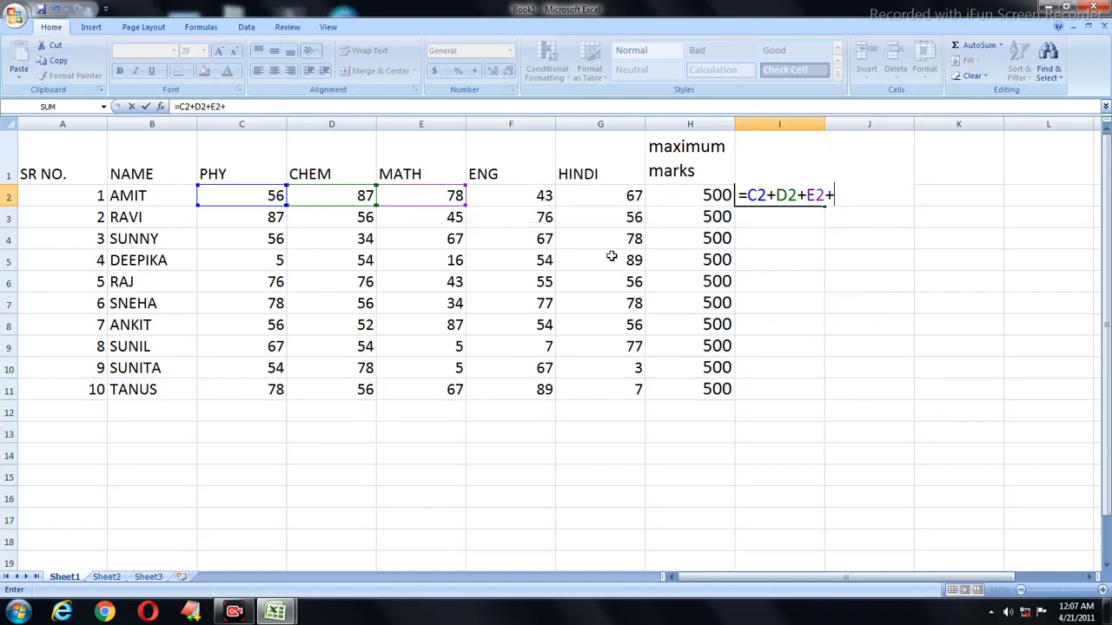
left_click(508, 123)
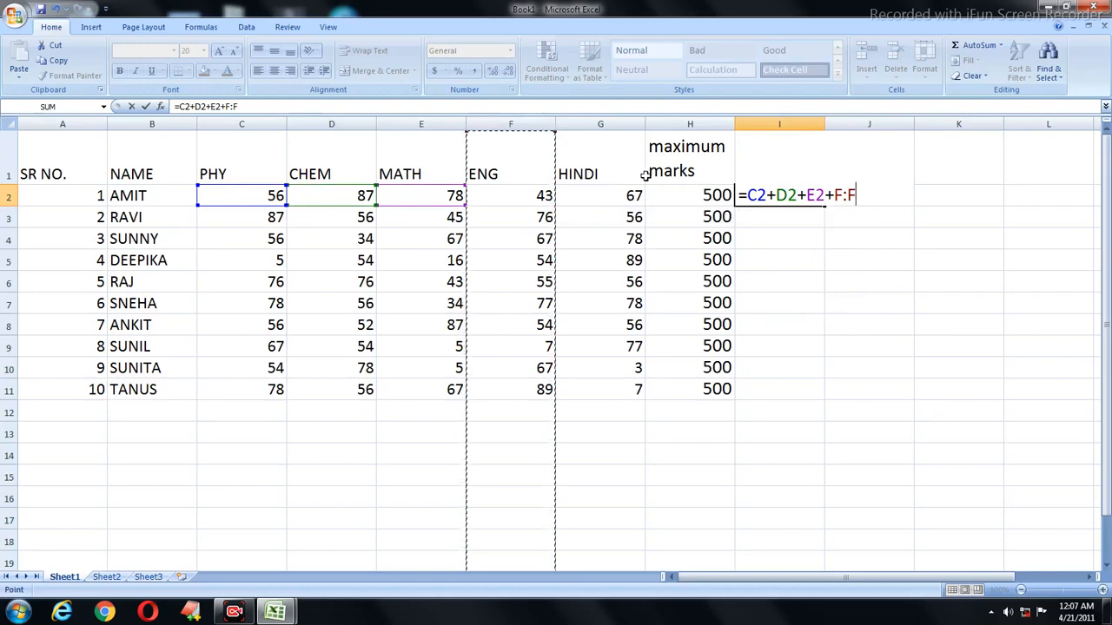
key("BackSpace")
key("BackSpace")
type("2")
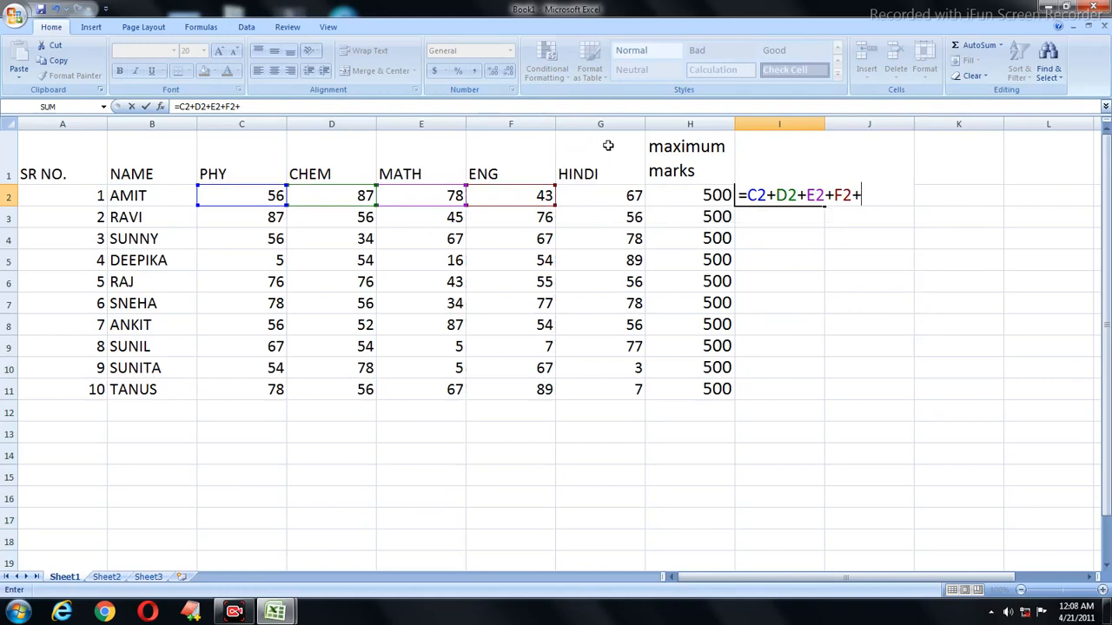
type("+G2")
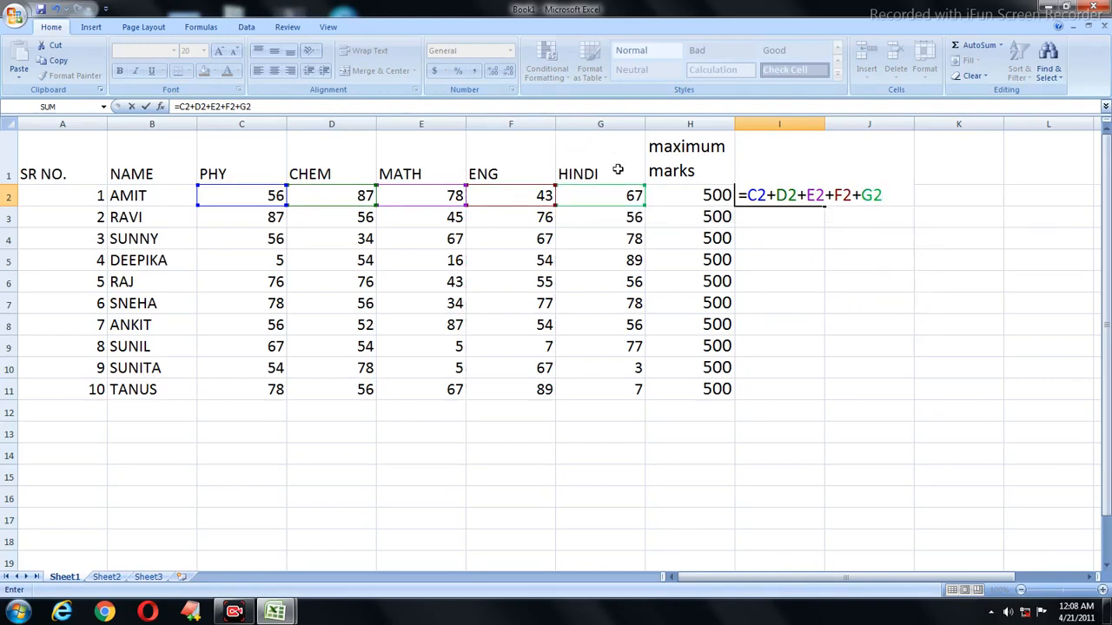
key("Return")
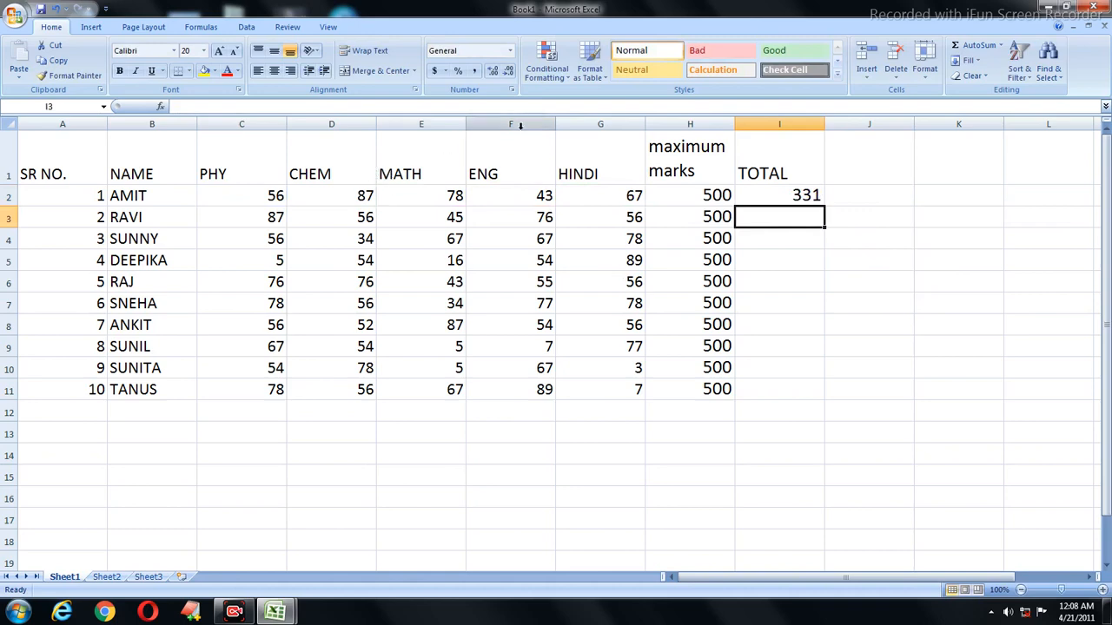
Fill the TOTAL formula from I2 down to I11, and clear the contents of I2:I11.
left_click(827, 264)
left_click(772, 213)
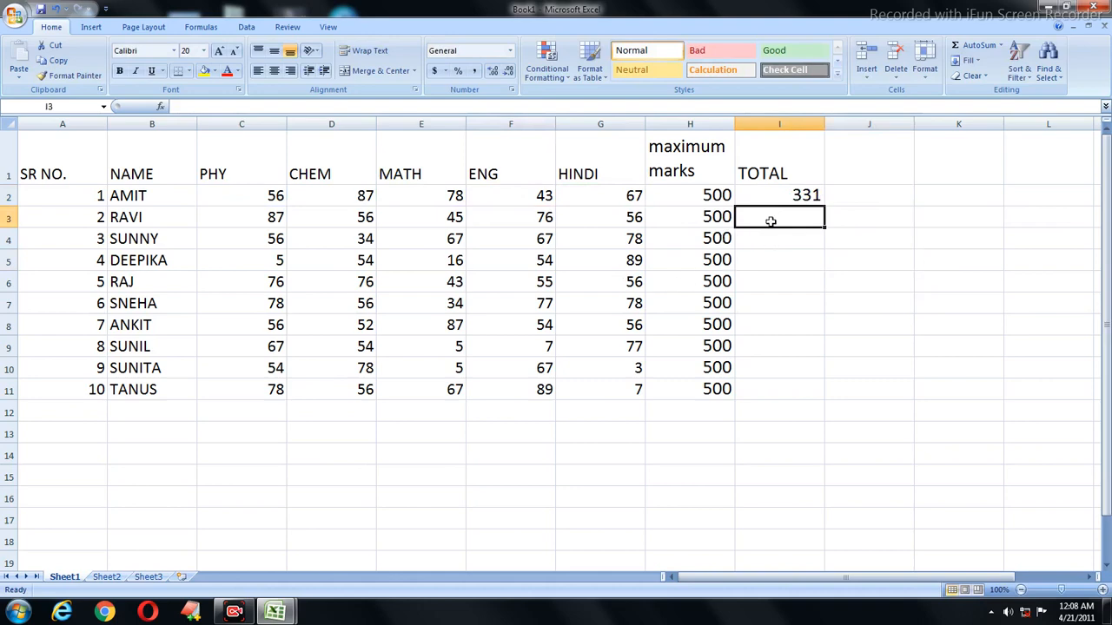
left_click(856, 277)
left_click(763, 200)
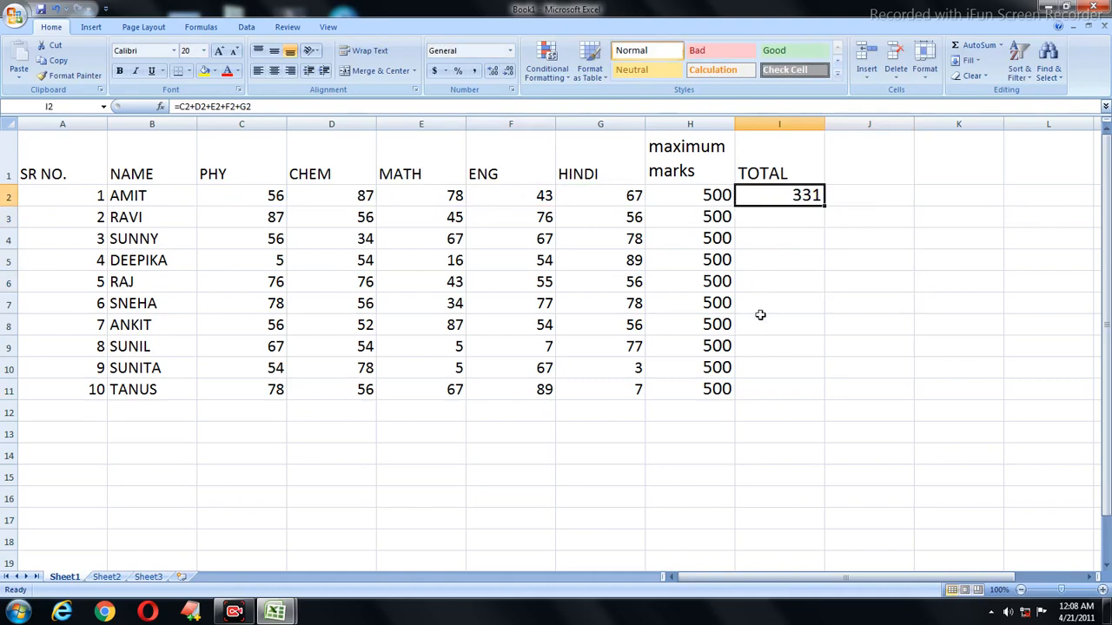
left_click(796, 232)
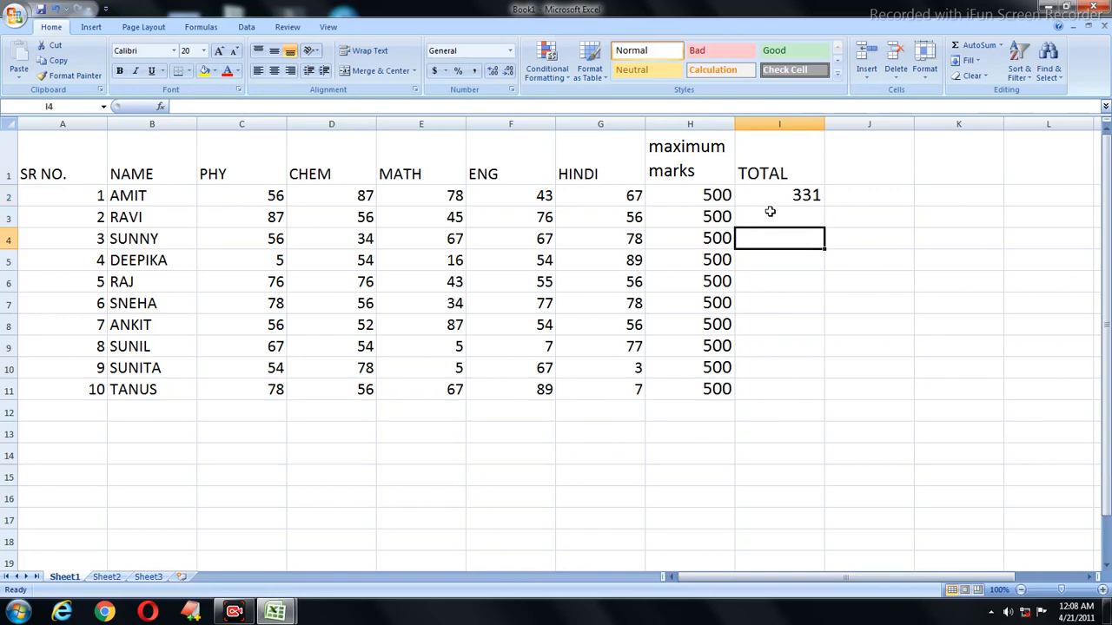
left_click(776, 200)
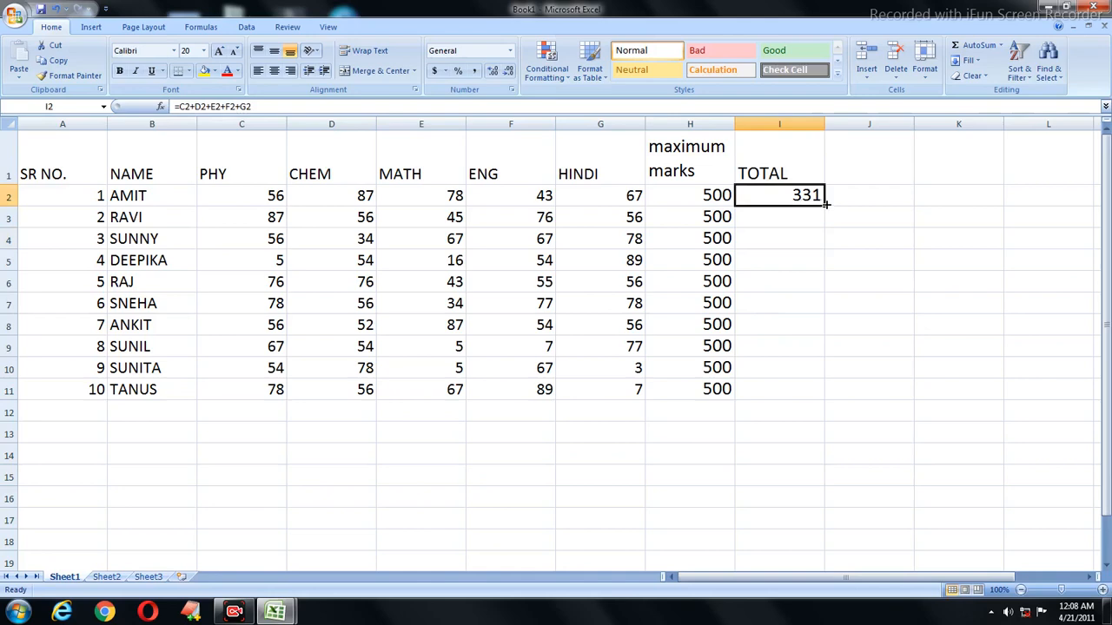
left_click_drag(826, 203, 828, 398)
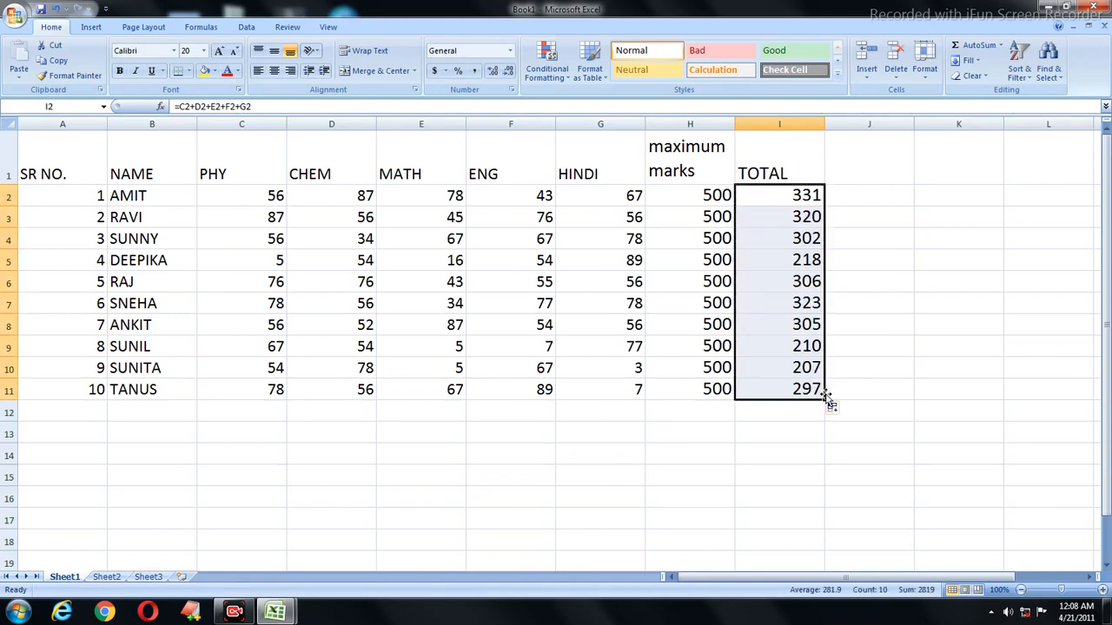
left_click(880, 290)
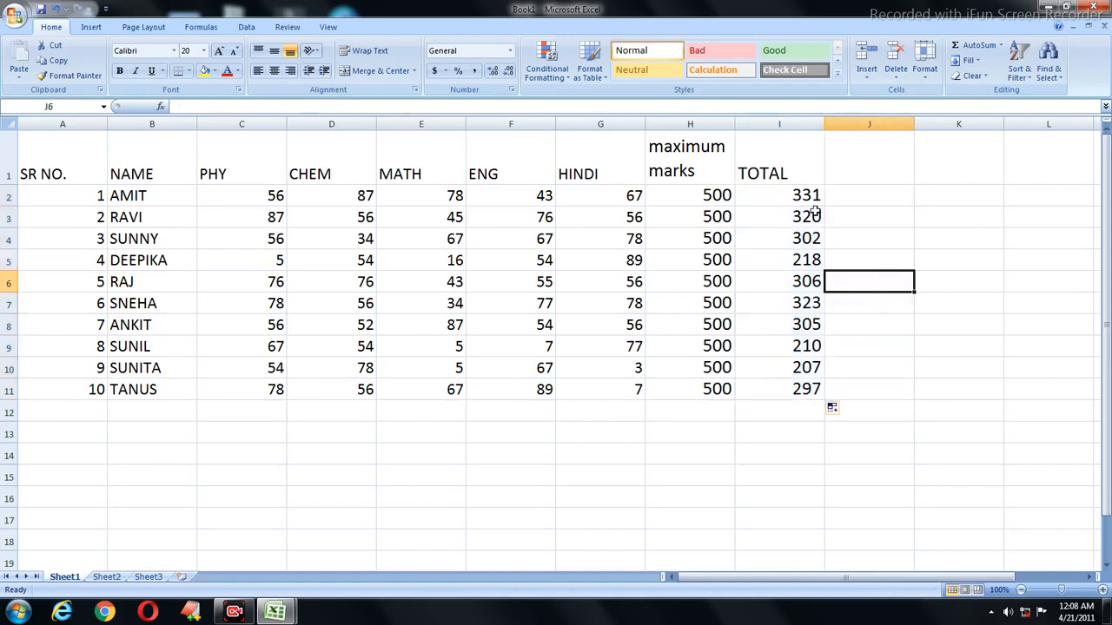
left_click_drag(814, 202, 797, 379)
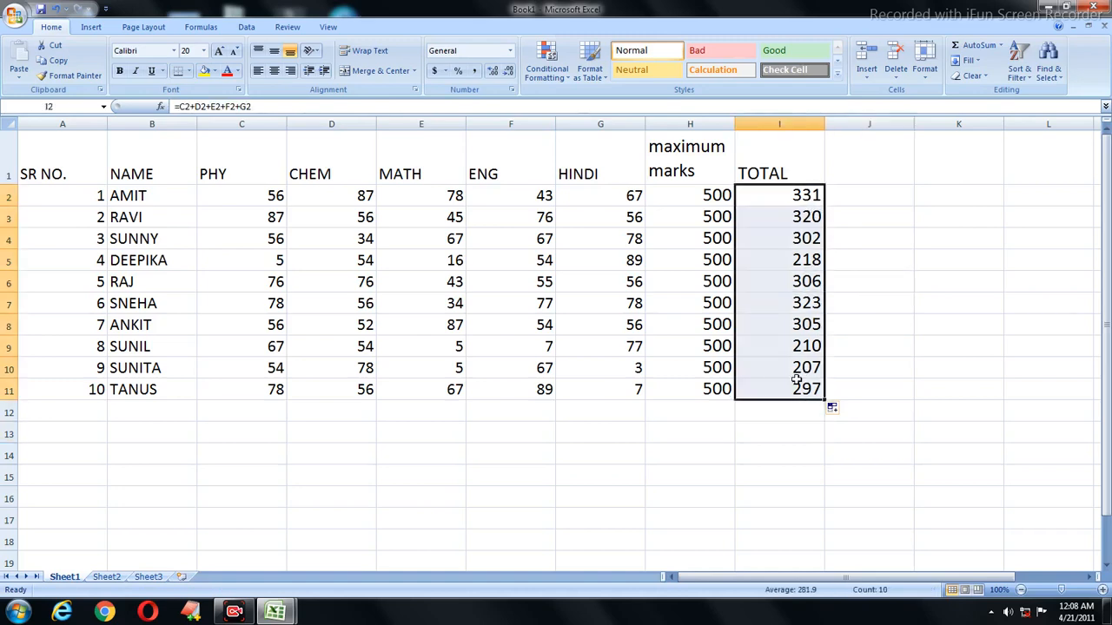
key("Delete")
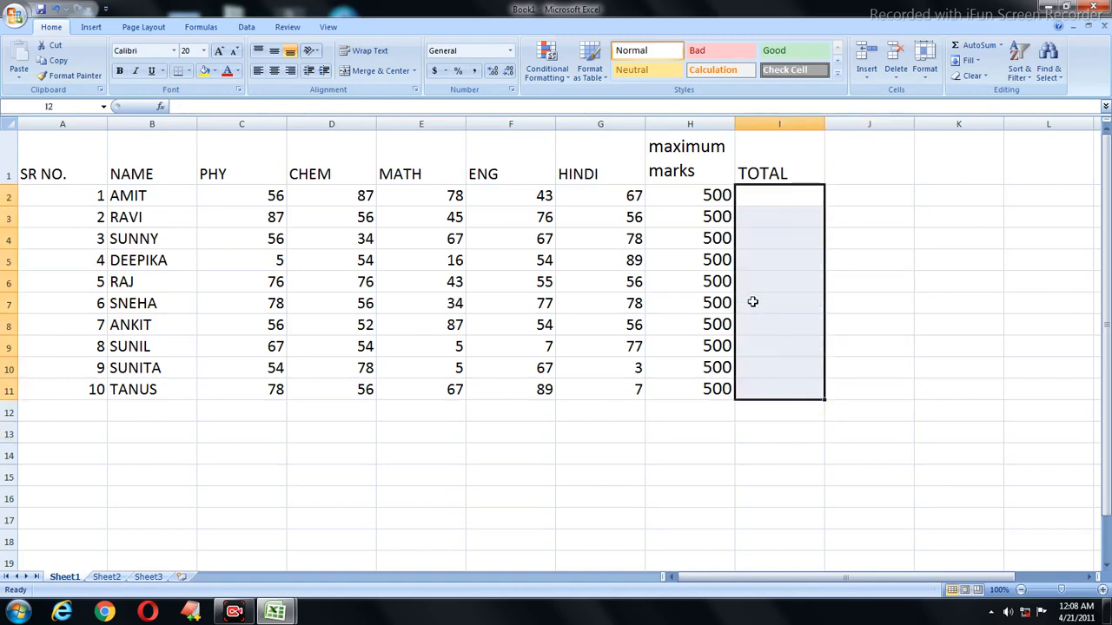
Build the TOTAL formula =C2+D2+E2+F2+G2 in I2 by picking the first student's five mark cells.
left_click(768, 193)
type("=")
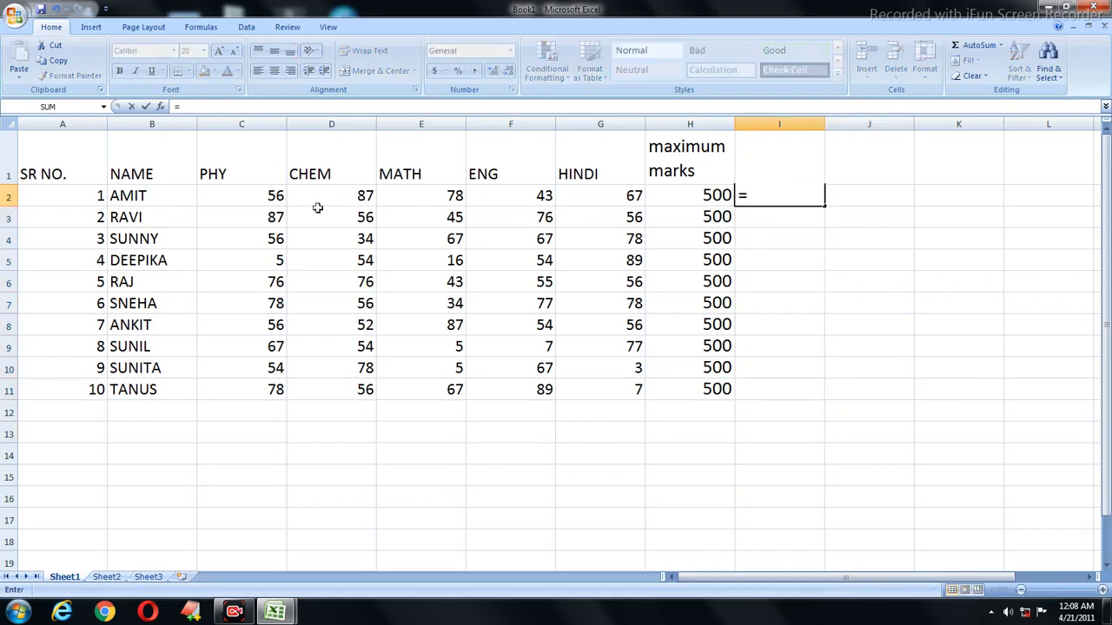
left_click(260, 196)
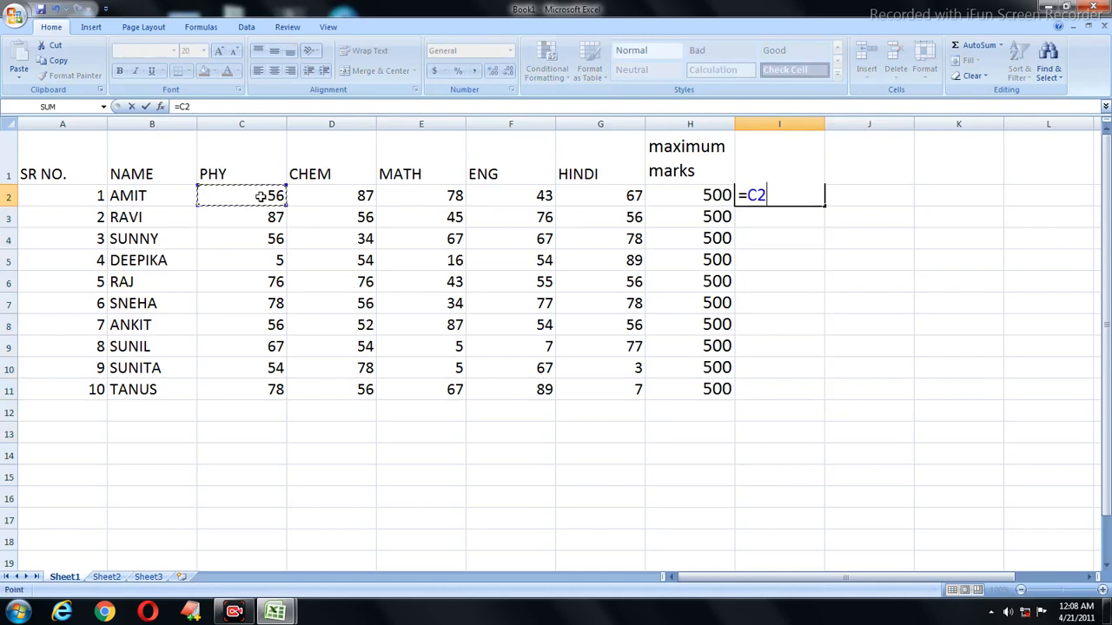
type("+")
left_click(307, 194)
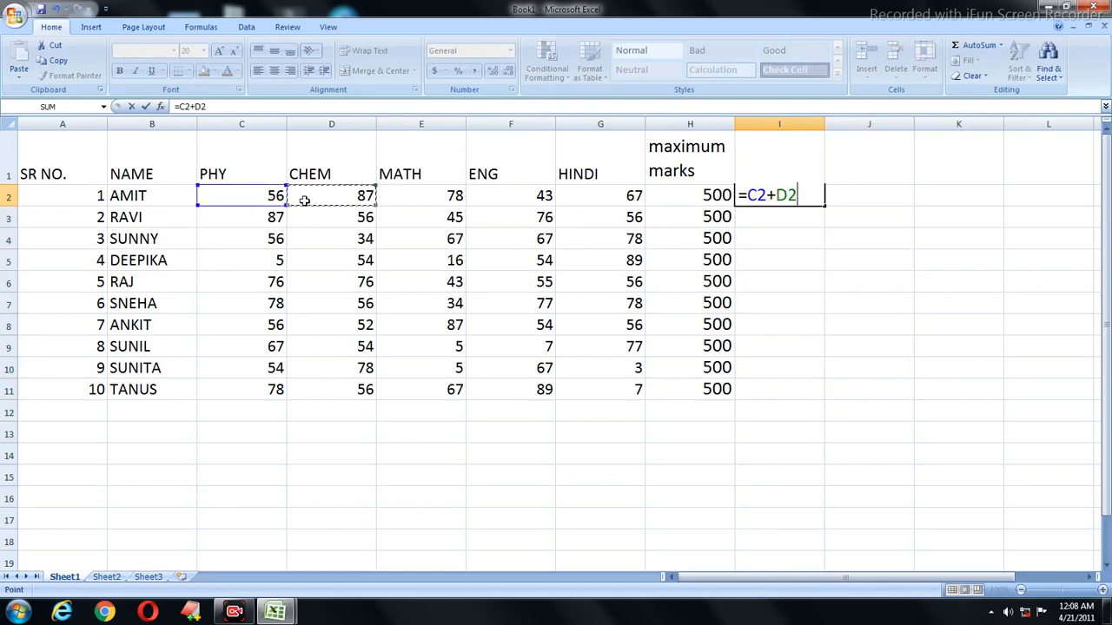
type("+")
left_click(408, 194)
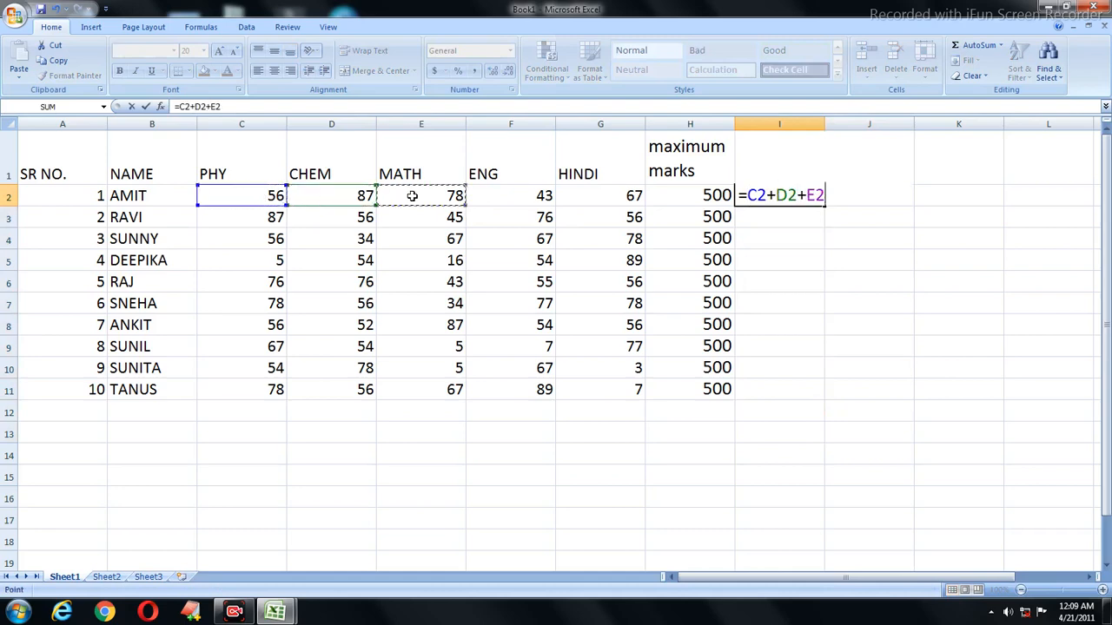
type("+")
left_click(525, 190)
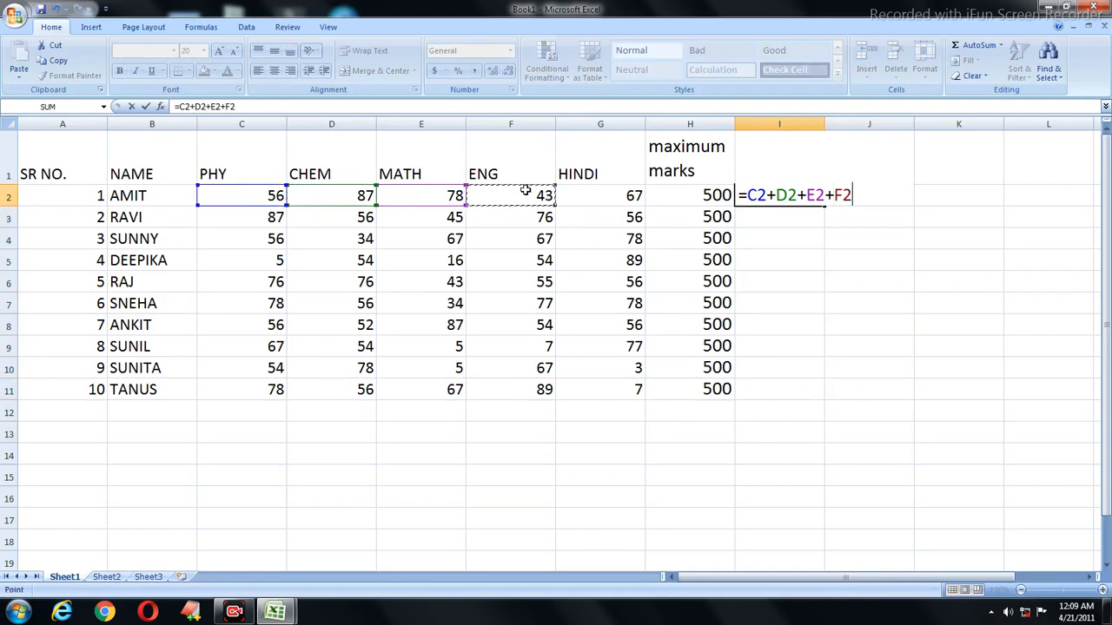
type("+")
left_click(595, 196)
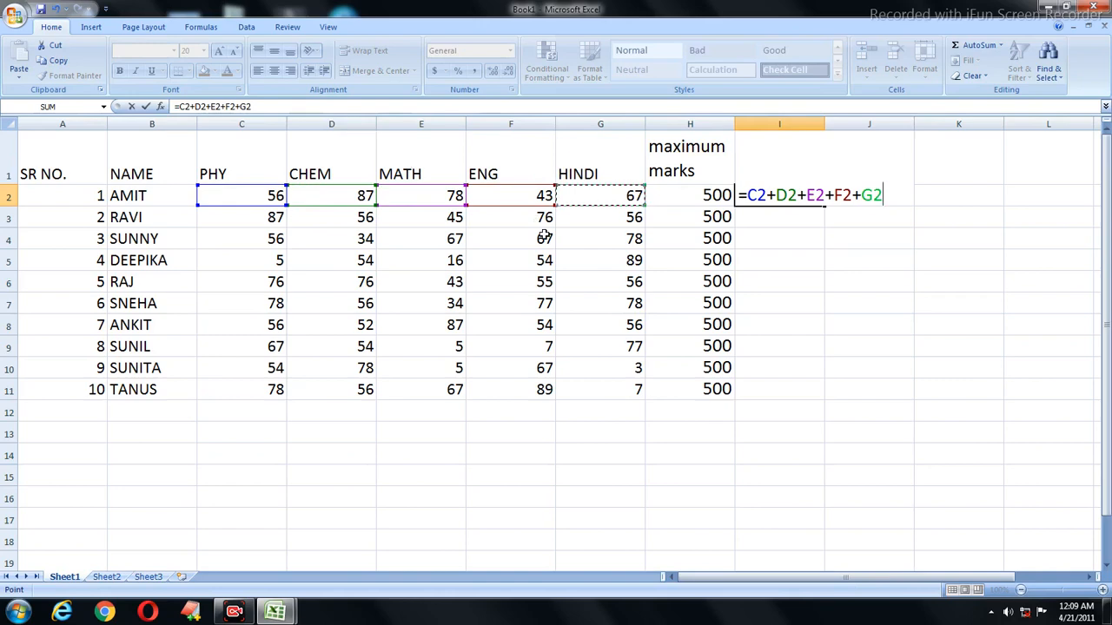
key("Return")
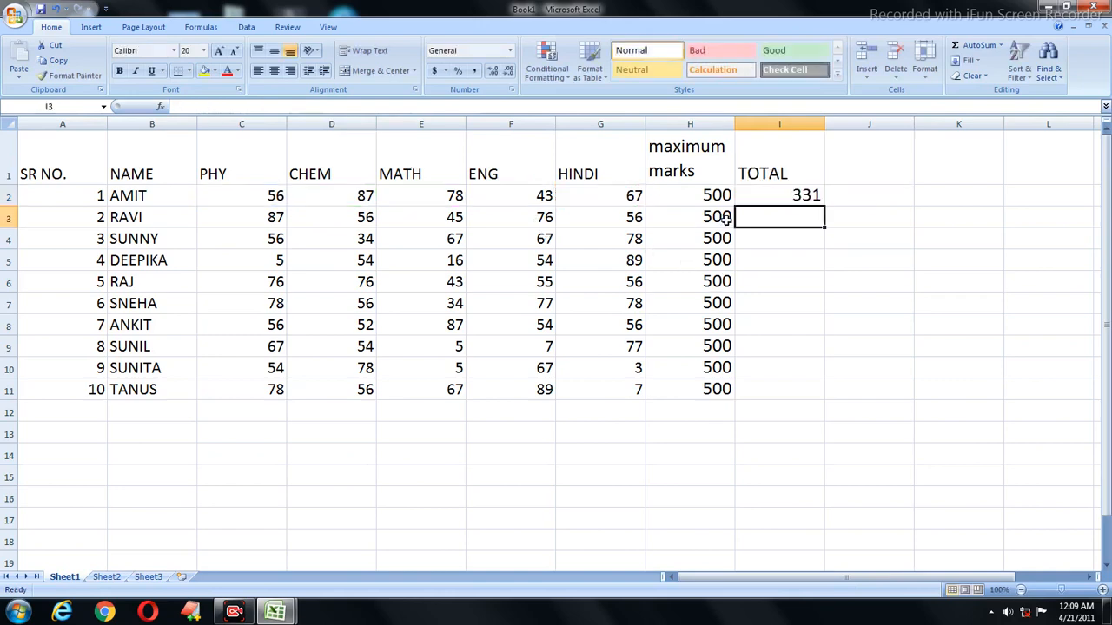
left_click(757, 188)
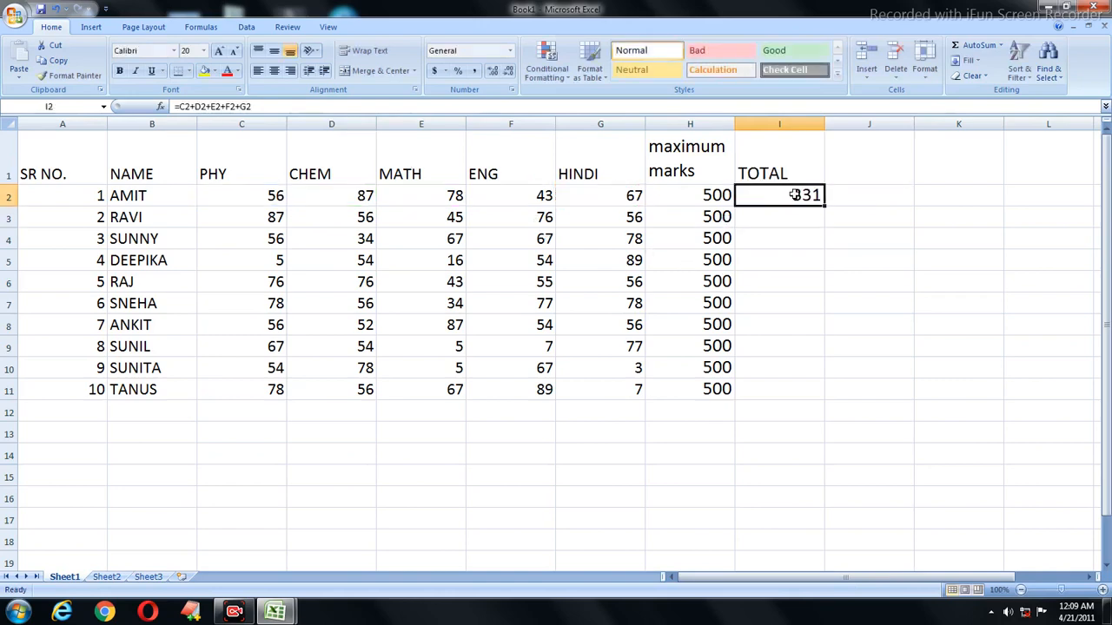
left_click_drag(793, 195, 794, 384)
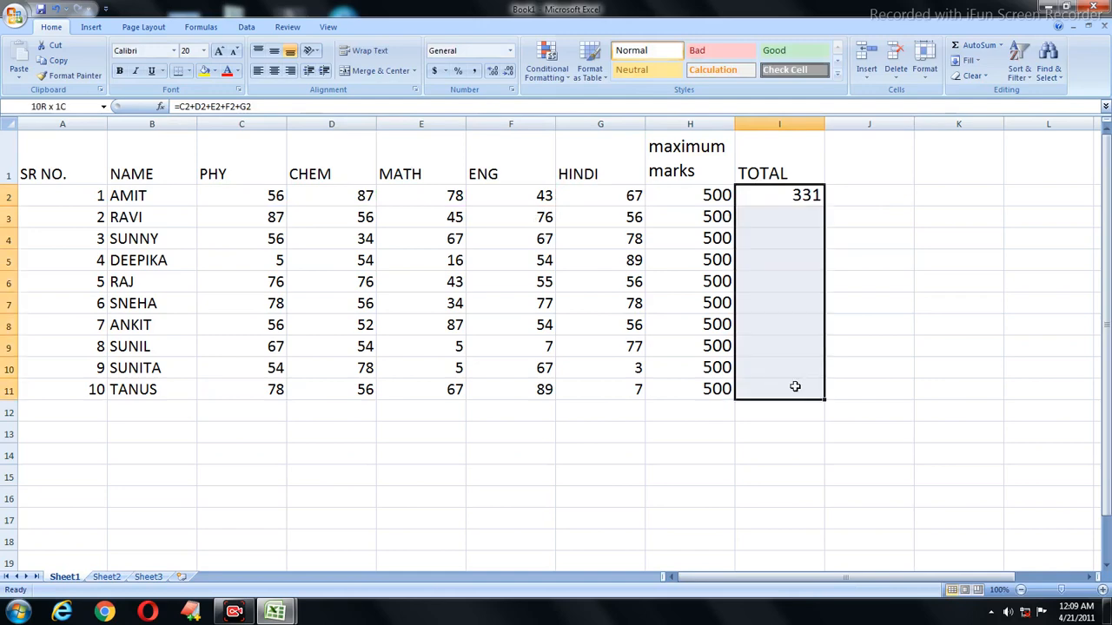
left_click(790, 258)
left_click(787, 198)
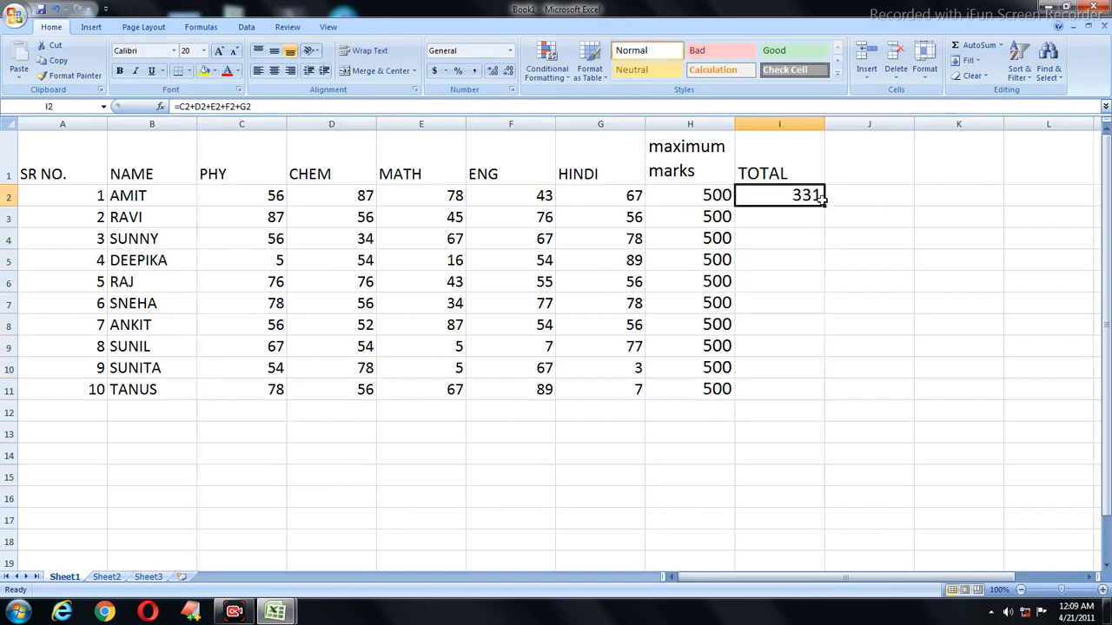
left_click_drag(822, 199, 818, 255)
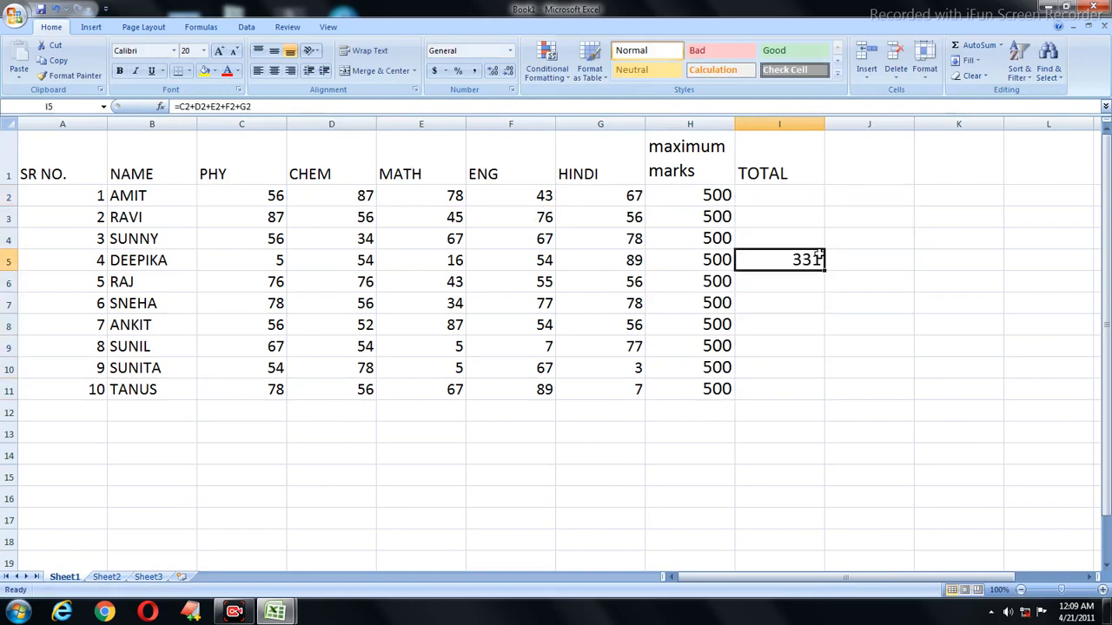
key("ctrl+z")
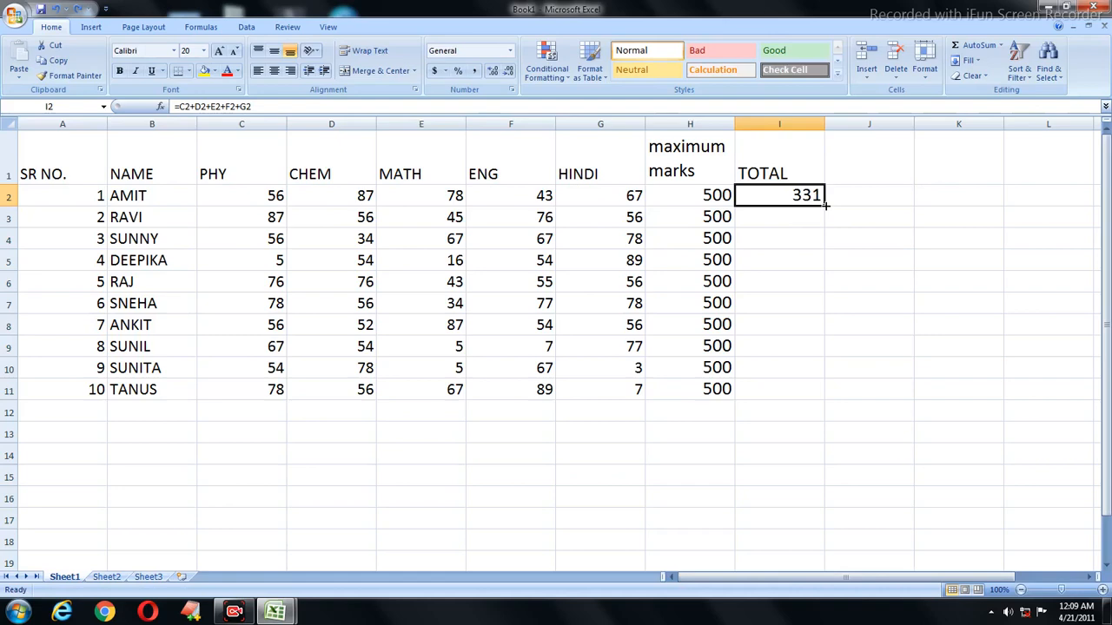
Fill the TOTAL formula from I2 down to I11 for all the students.
left_click_drag(826, 204, 816, 392)
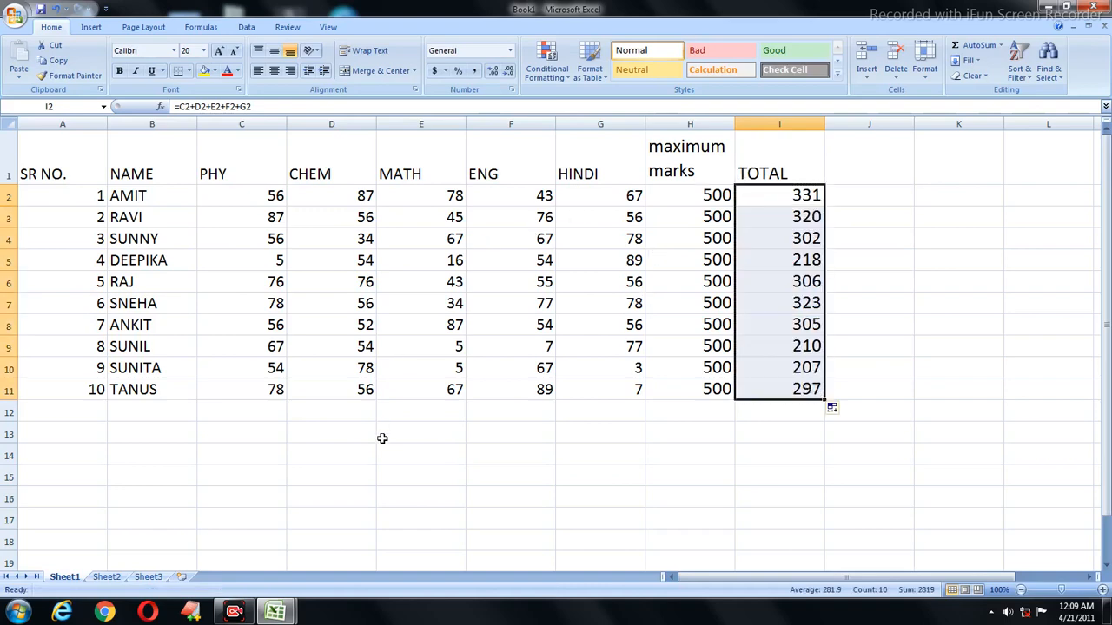
Switch to the marksheet2 workbook to examine its column headings, and return to the Book1 workbook.
left_click(276, 610)
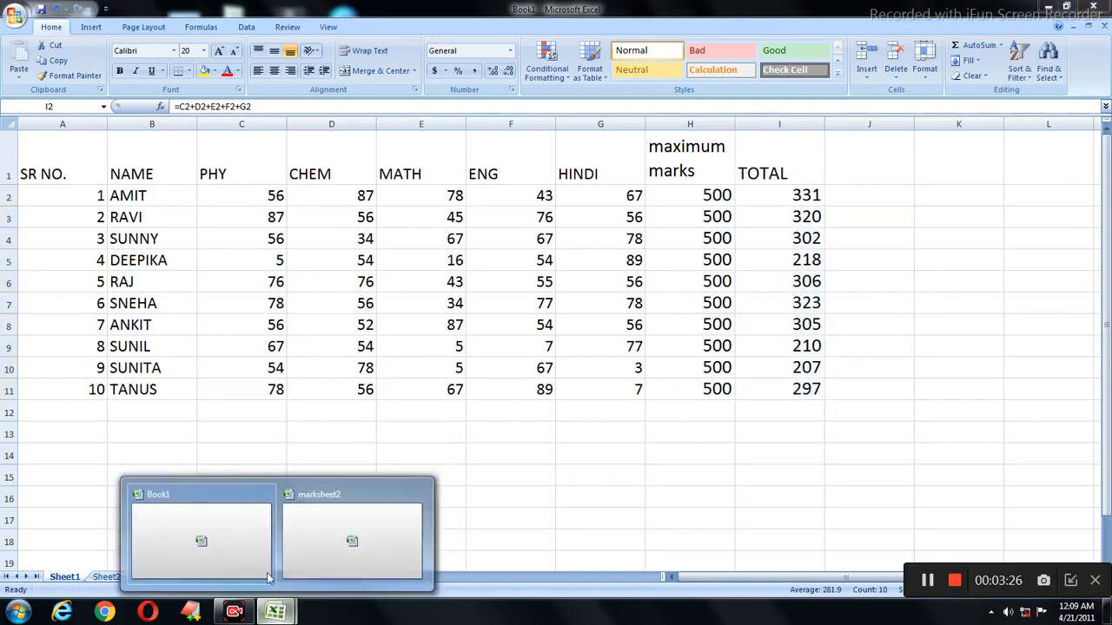
left_click(253, 541)
left_click(281, 609)
left_click(321, 554)
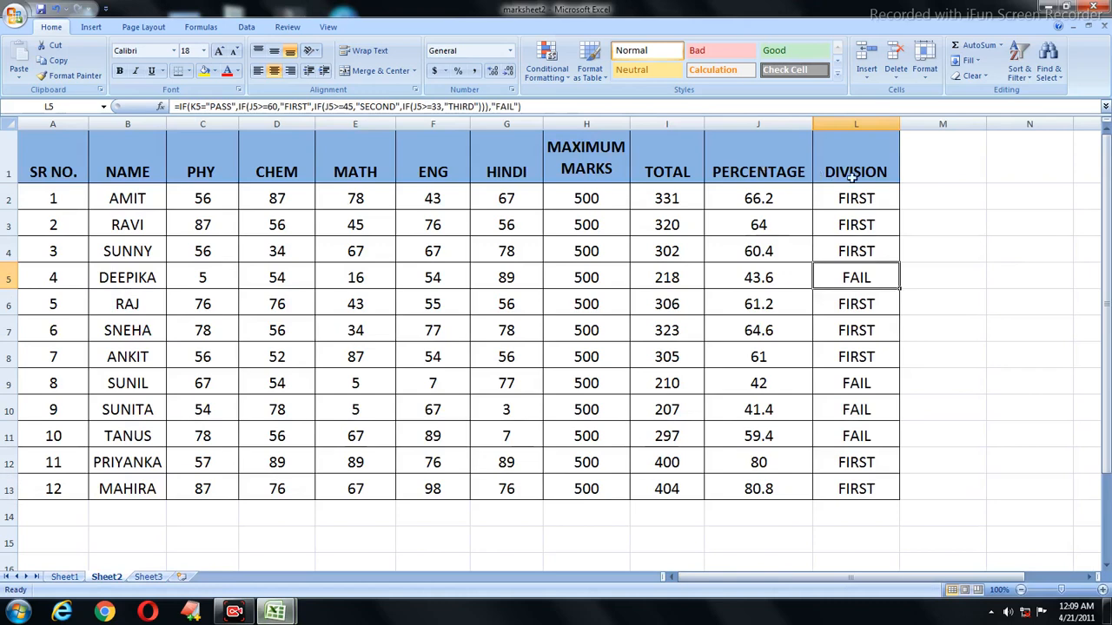
left_click(274, 613)
left_click(217, 474)
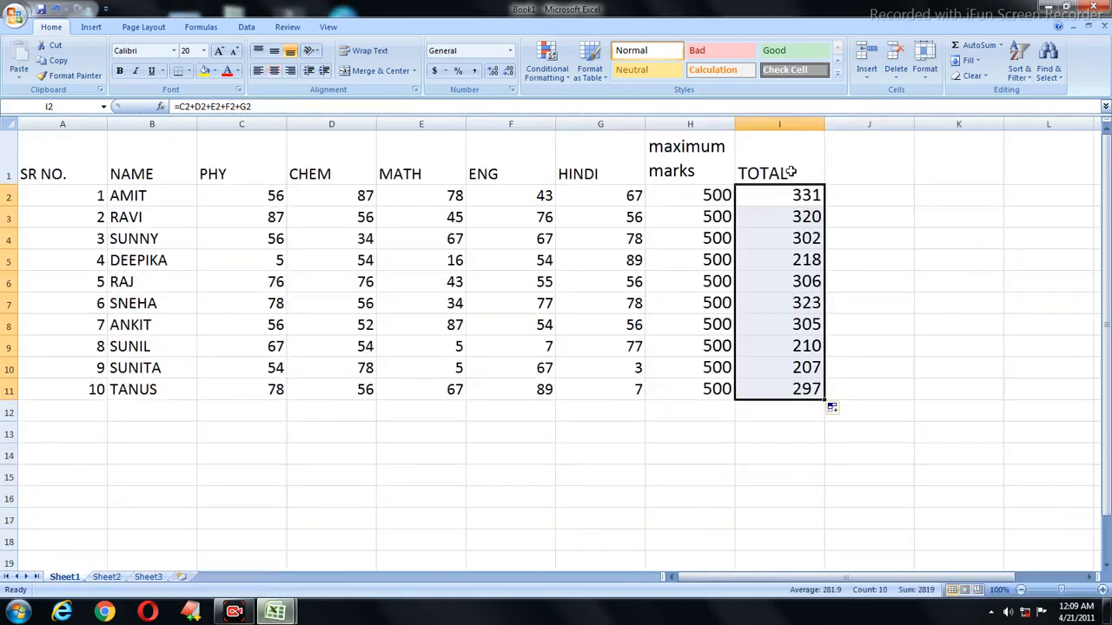
left_click(881, 157)
type("p")
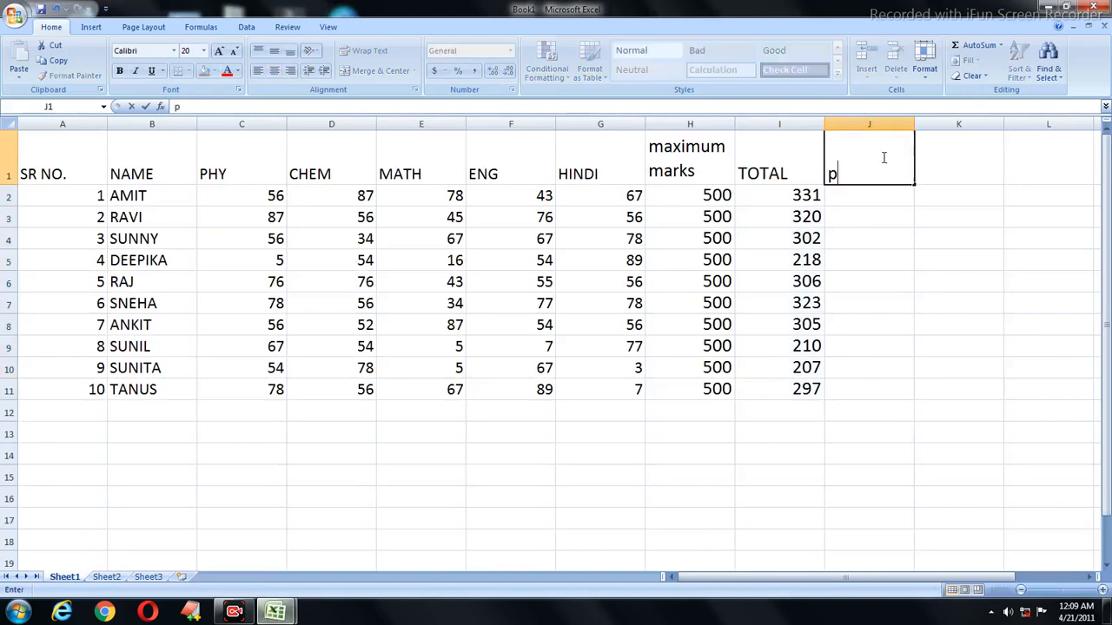
key("BackSpace")
type("PERCEWs\\x")
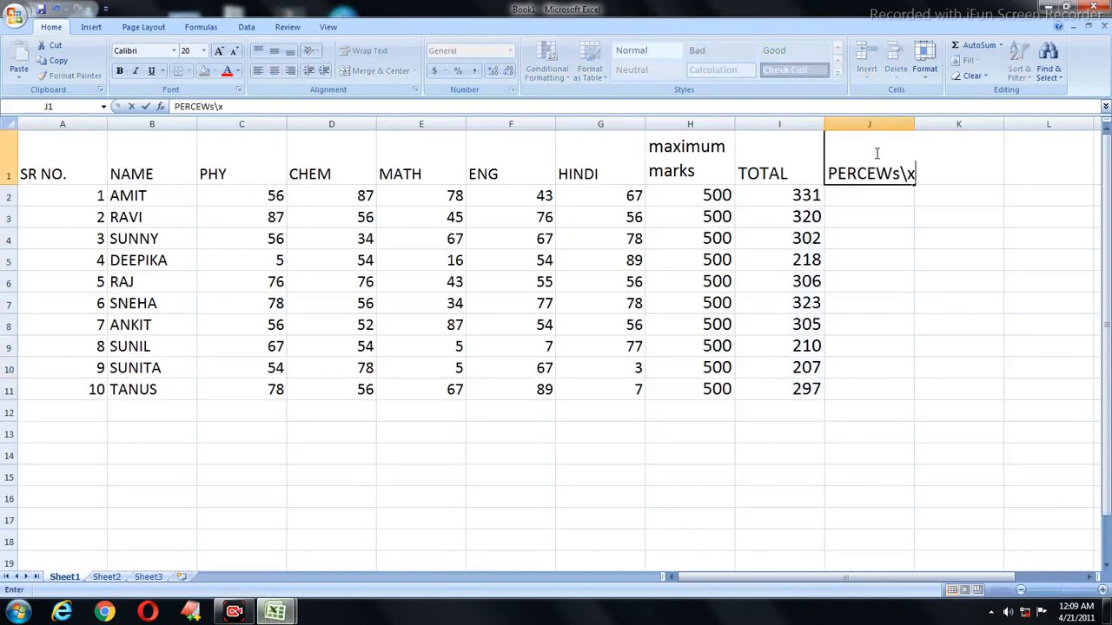
key("F1")
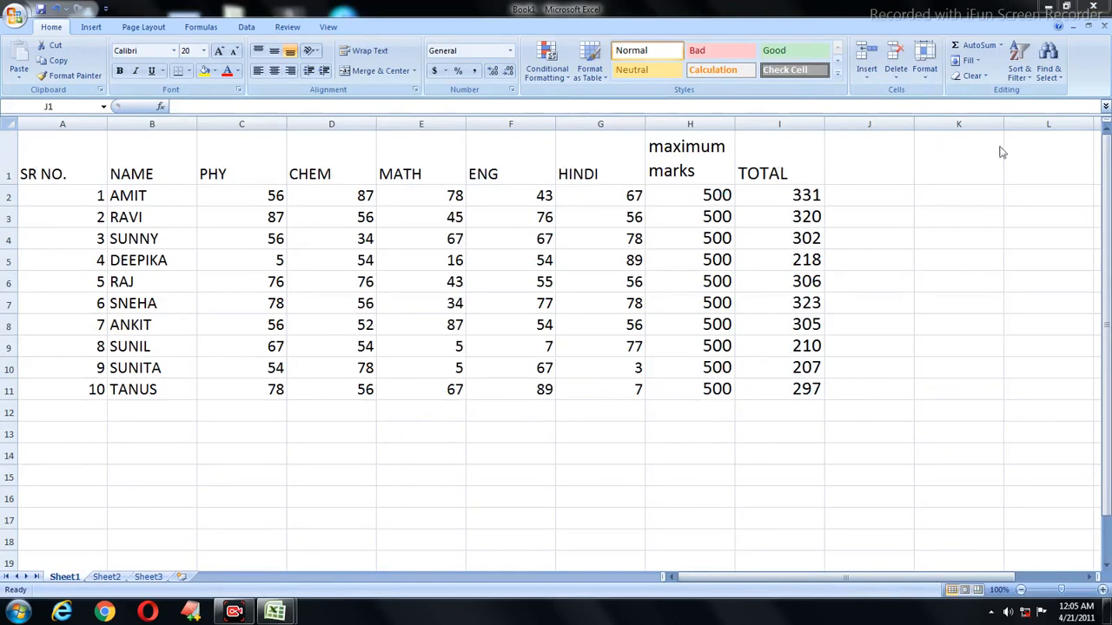
Enter the heading PERCENT in J1.
left_click(879, 169)
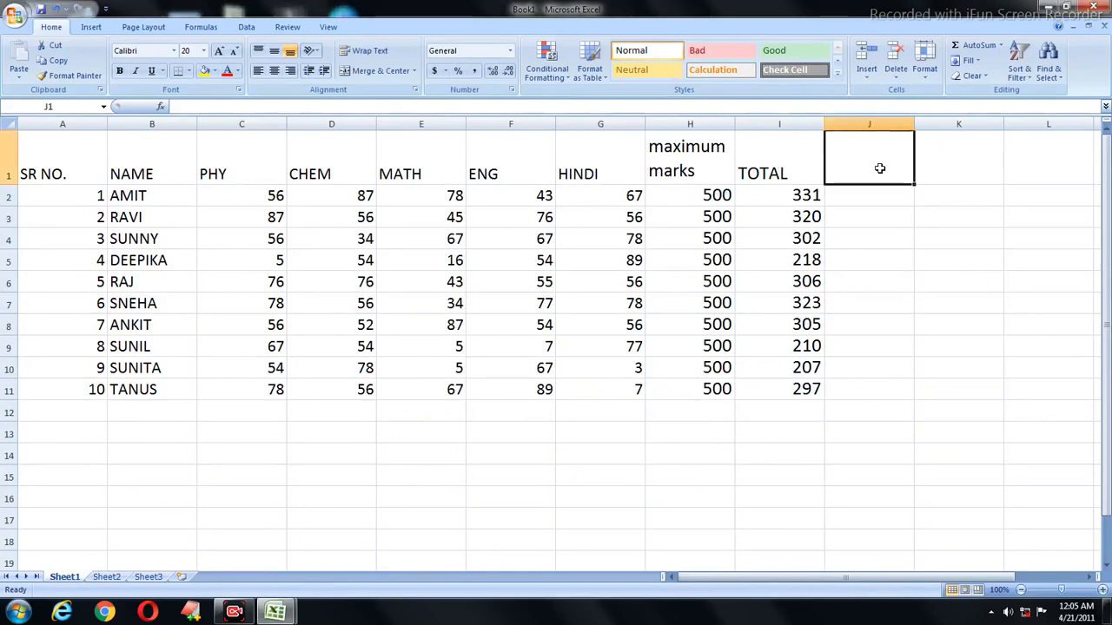
type("pa")
key("BackSpace")
key("BackSpace")
type("pw")
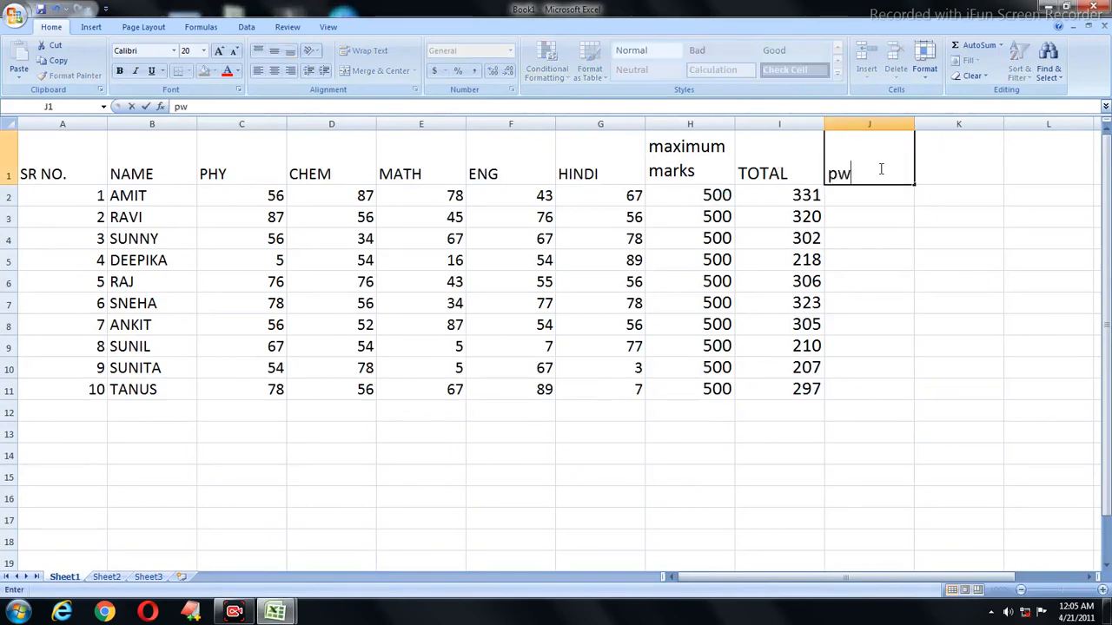
key("BackSpace")
key("BackSpace")
type("PERCENT")
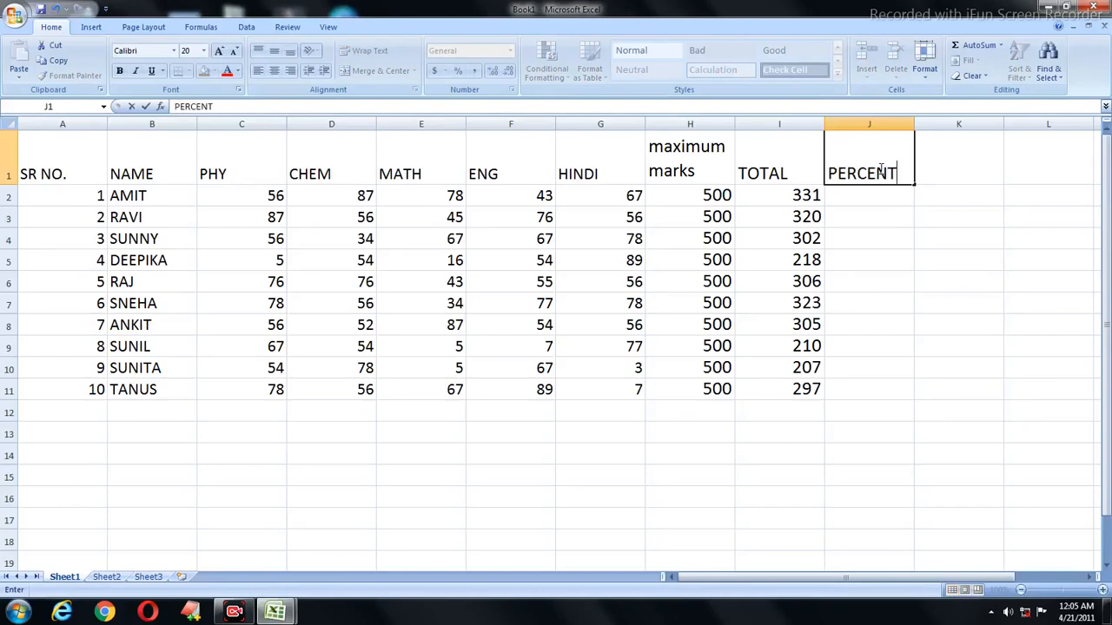
key("Return")
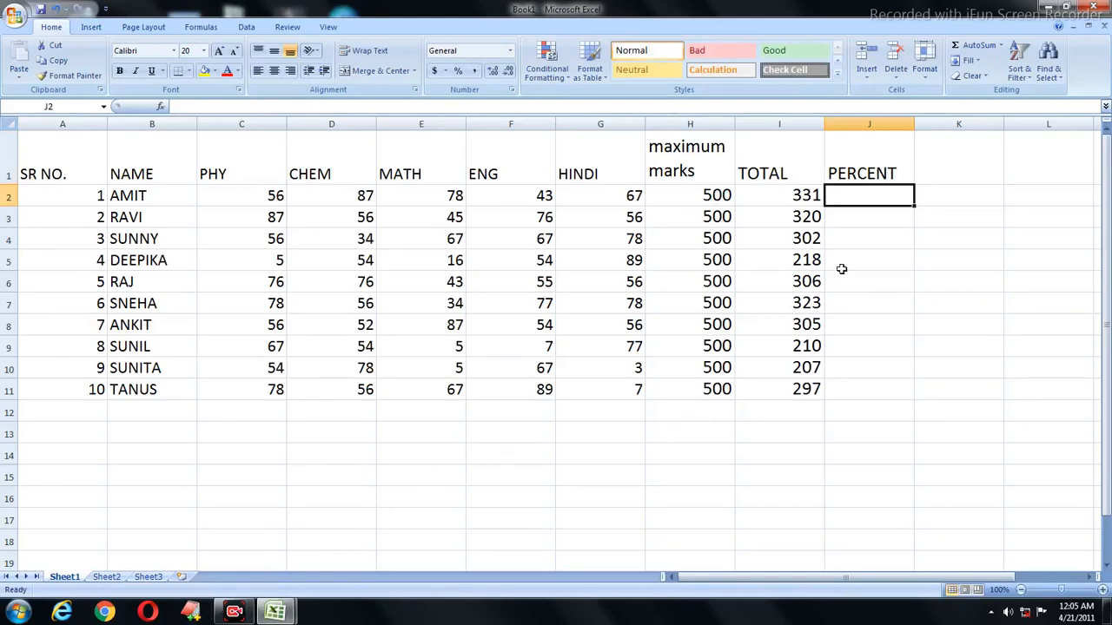
Switch to the EXCEL COURSE.txt file in EditPlus and write the example 320/500 on line 48.
left_click(189, 612)
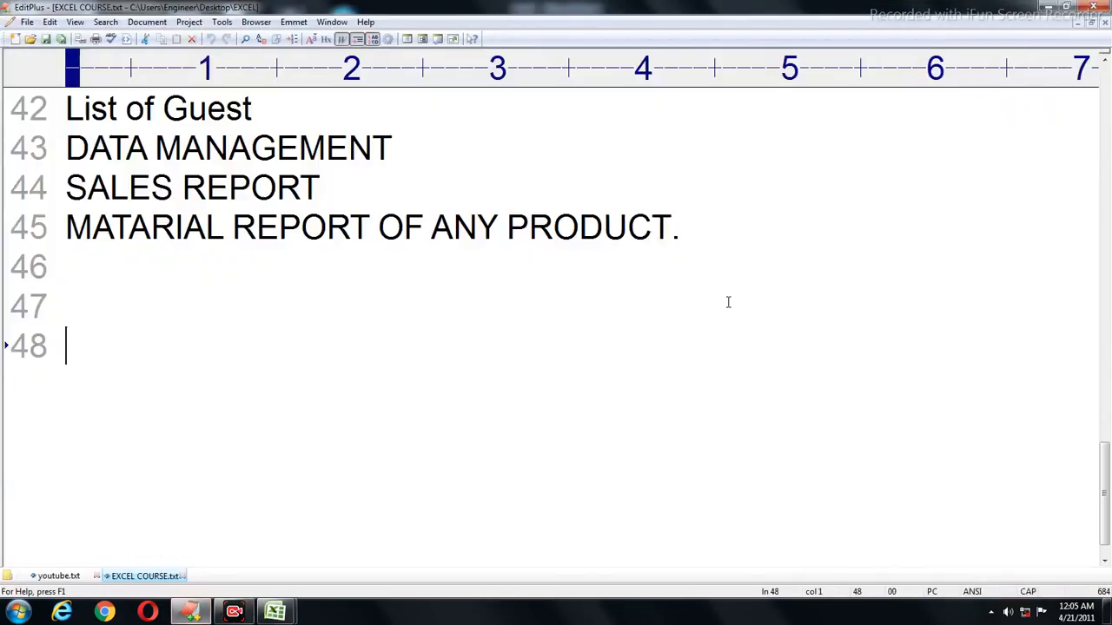
scroll(565, 288, "up", 2)
scroll(564, 285, "down", 1)
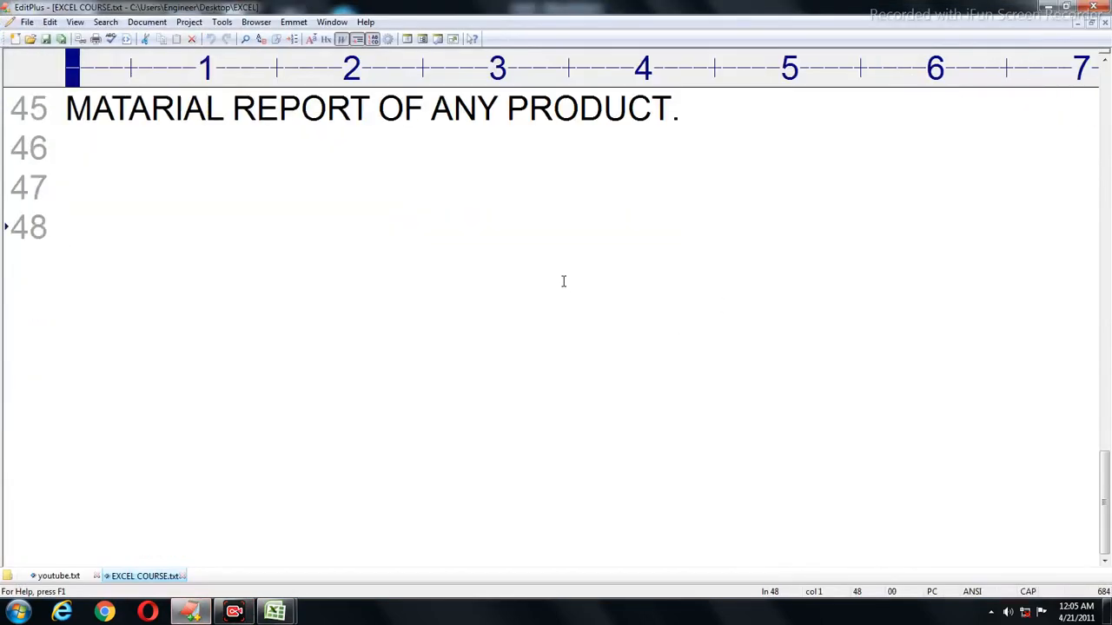
type("32")
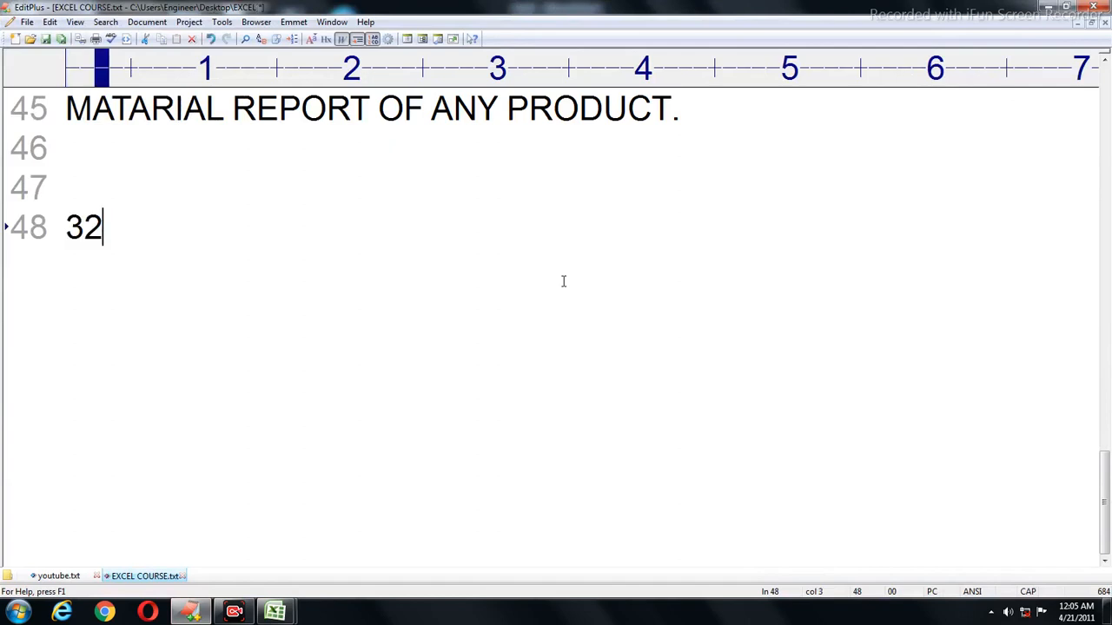
type("0/500")
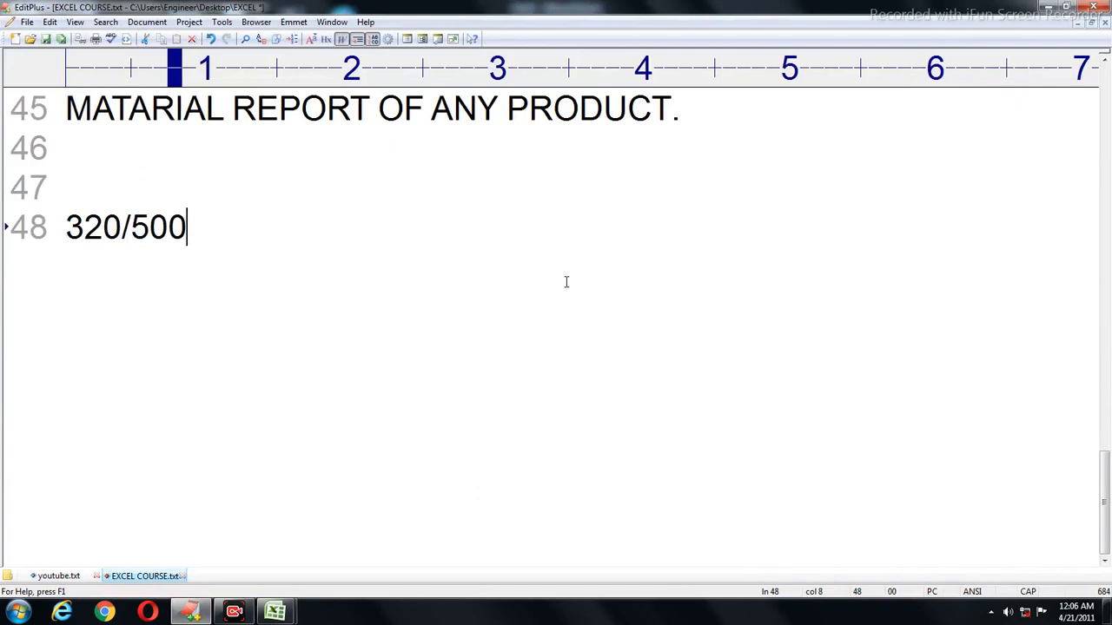
Replace the marks example on line 48 with 350/500.
key("BackSpace")
key("BackSpace")
key("BackSpace")
key("BackSpace")
key("BackSpace")
key("BackSpace")
key("BackSpace")
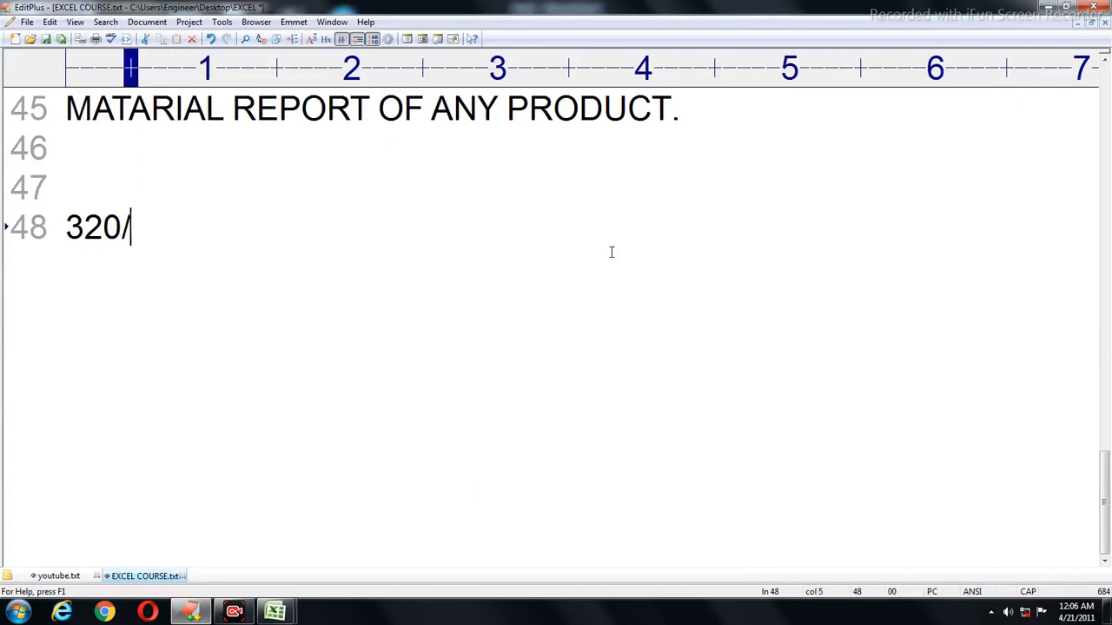
type("3")
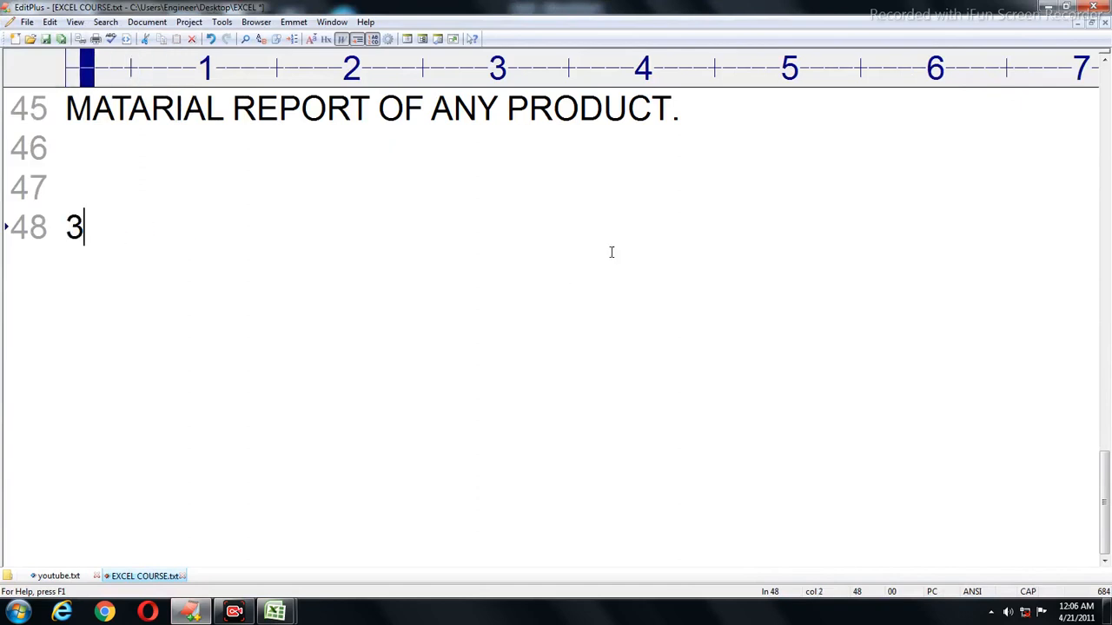
type("50/500")
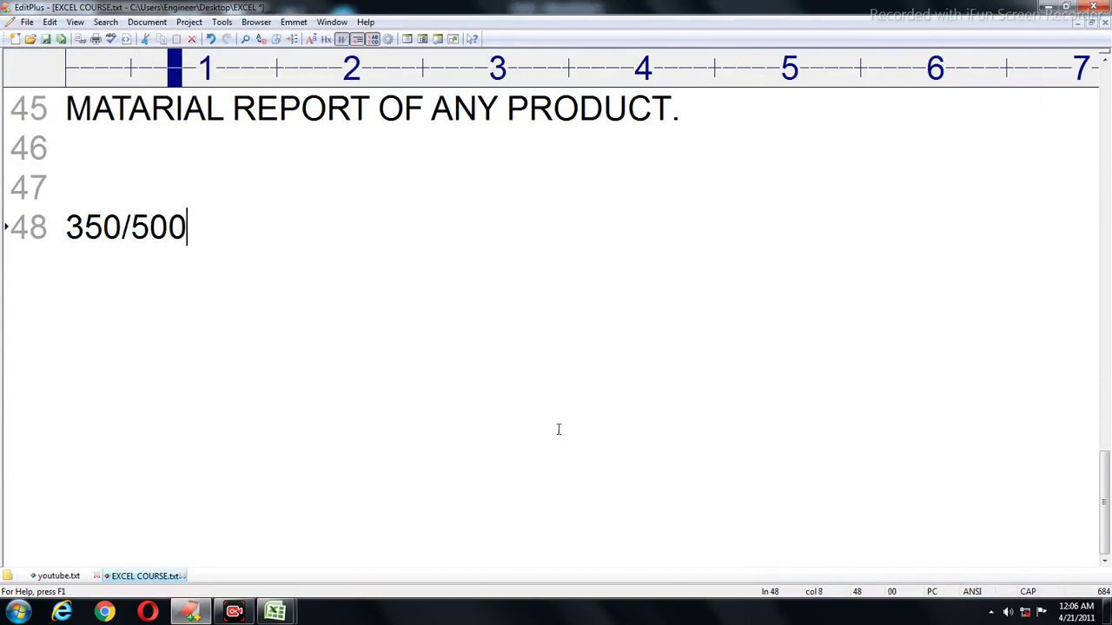
Open Calculator, work out the example percentage for 350/500 by multiplying by 100, and clear the display.
left_click(18, 612)
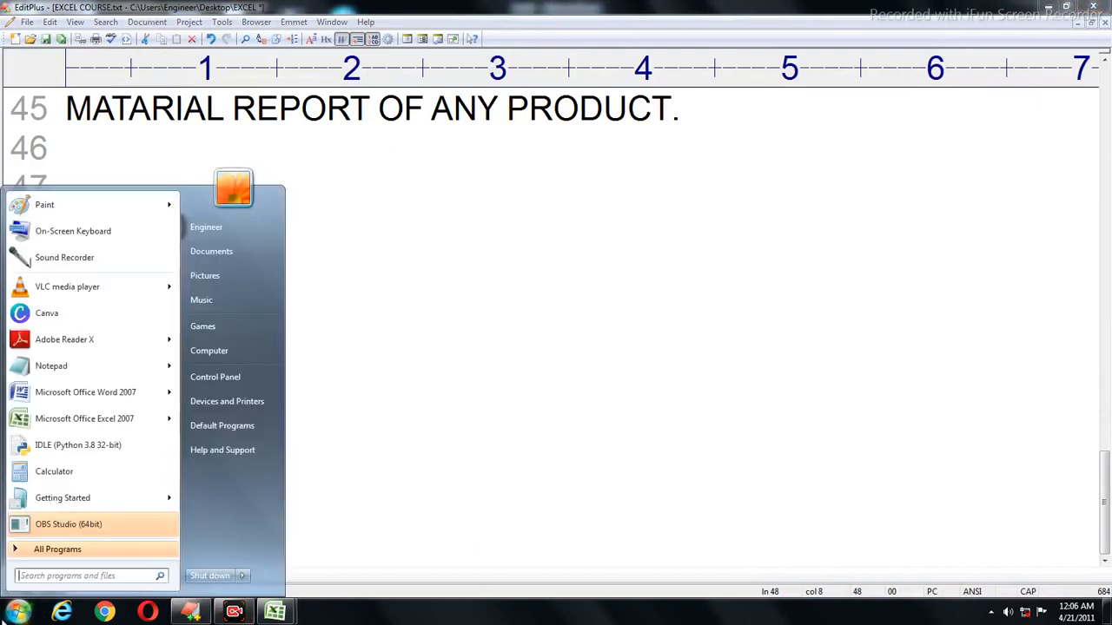
left_click(54, 472)
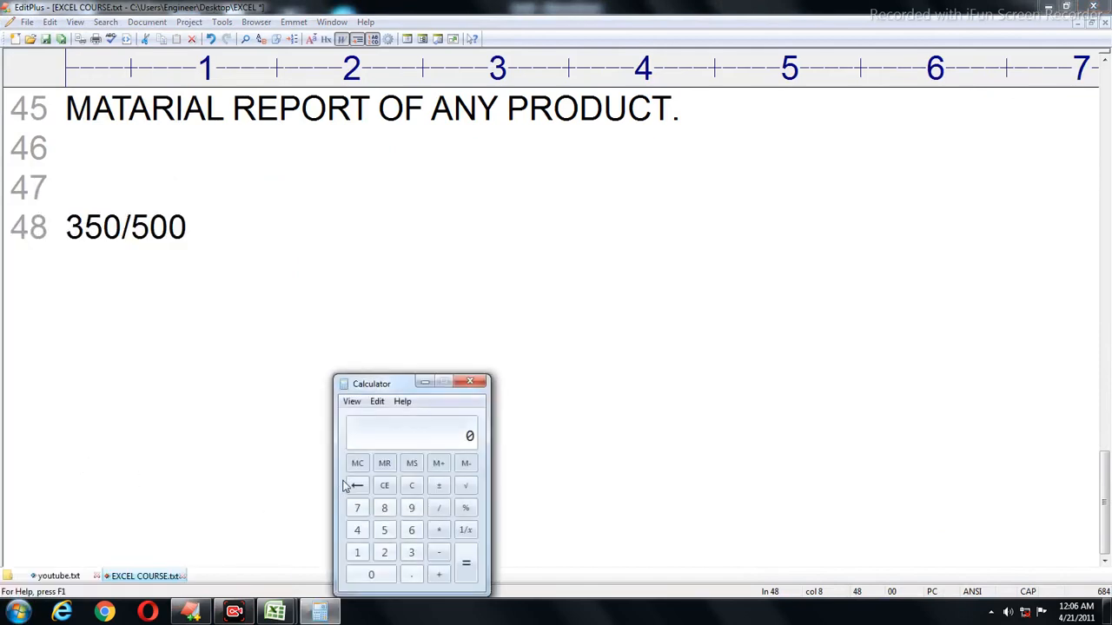
key("0")
key("5")
key("0")
key("0")
key("asterisk")
key("1")
key("0")
key("0")
key("Return")
left_click(385, 487)
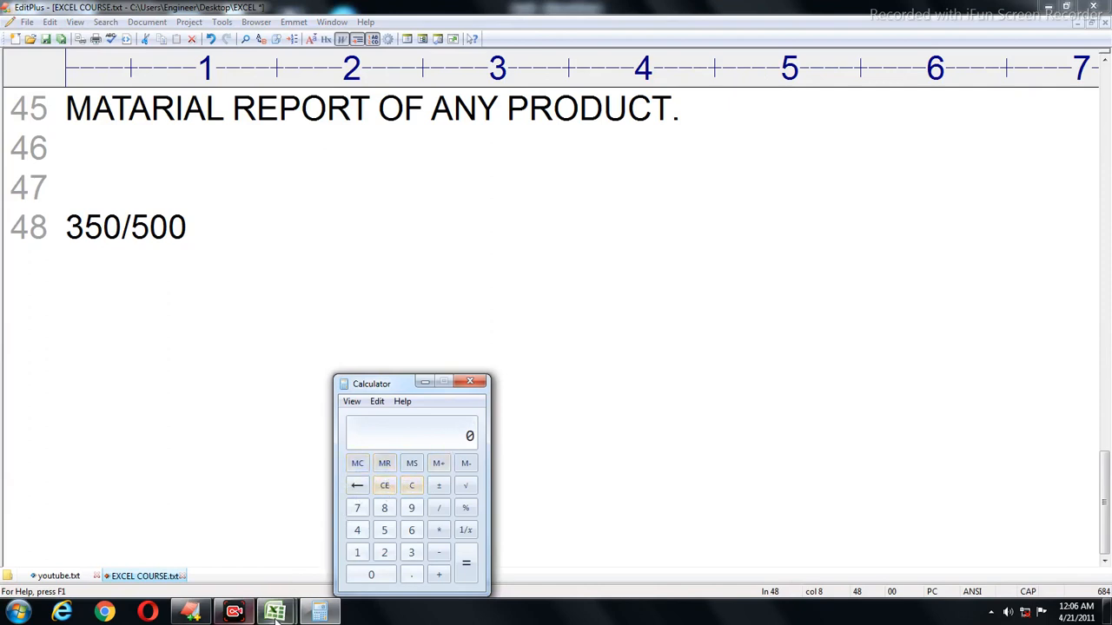
Switch to Excel's marksheet2 workbook to check its PERCENTAGE column, and return to the Book1 workbook.
mouse_move(275, 612)
left_click(342, 543)
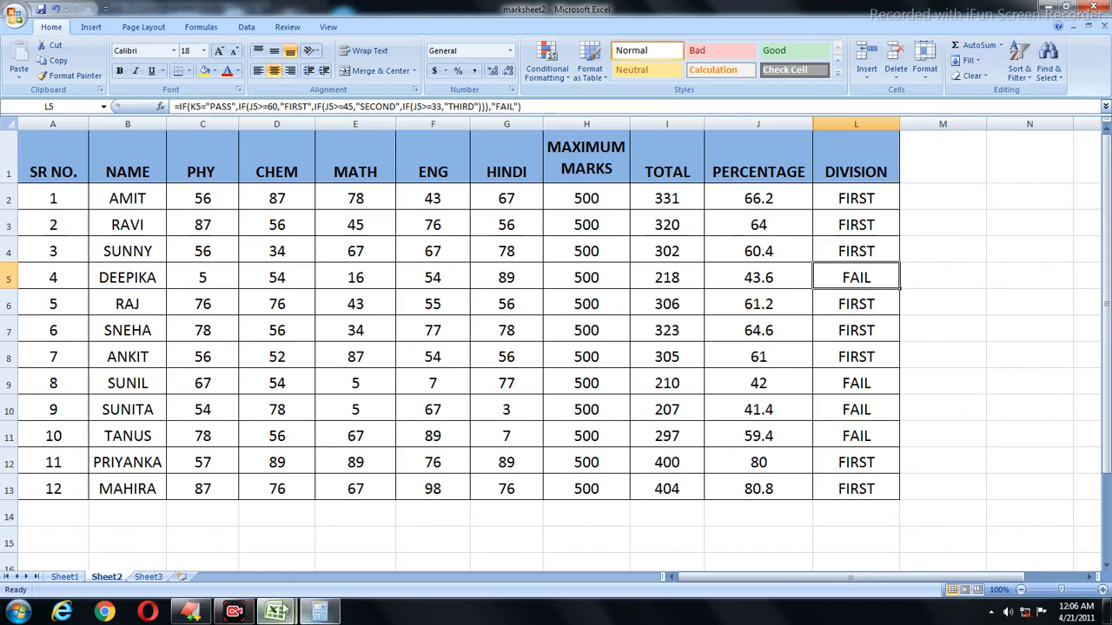
mouse_move(278, 609)
left_click(231, 544)
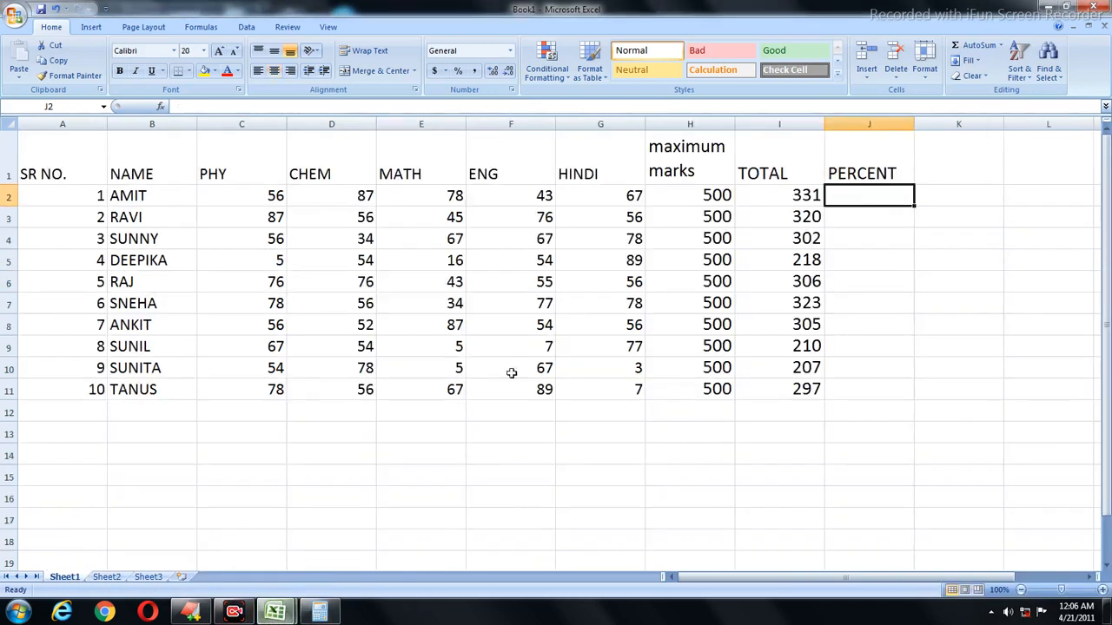
Build the percentage formula =I2*100/H2 in J2 for the first student.
type("=")
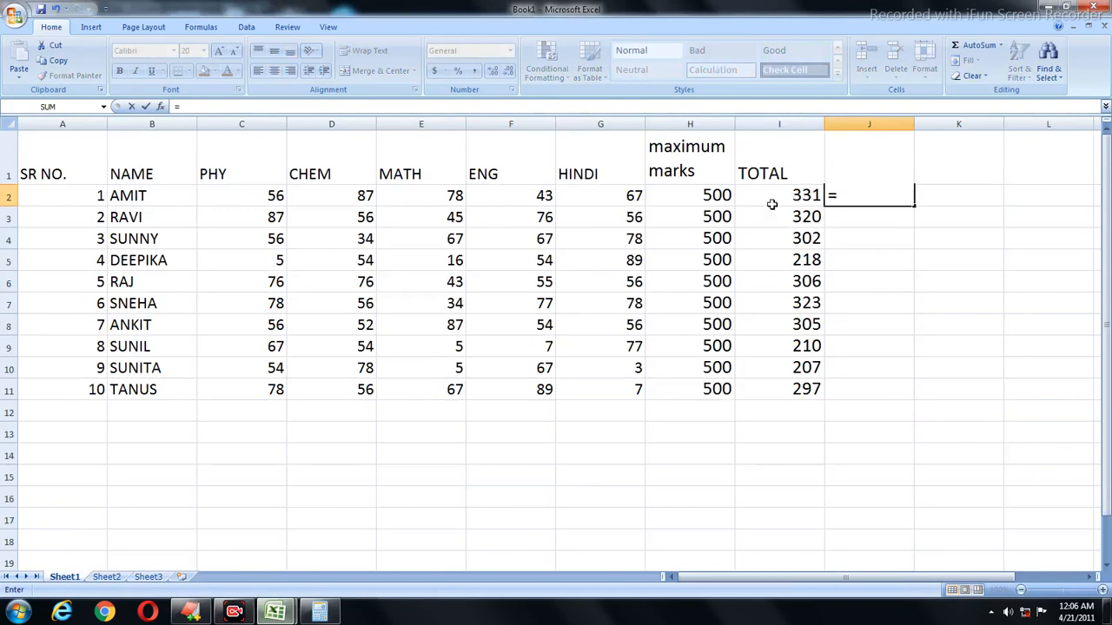
type("I2")
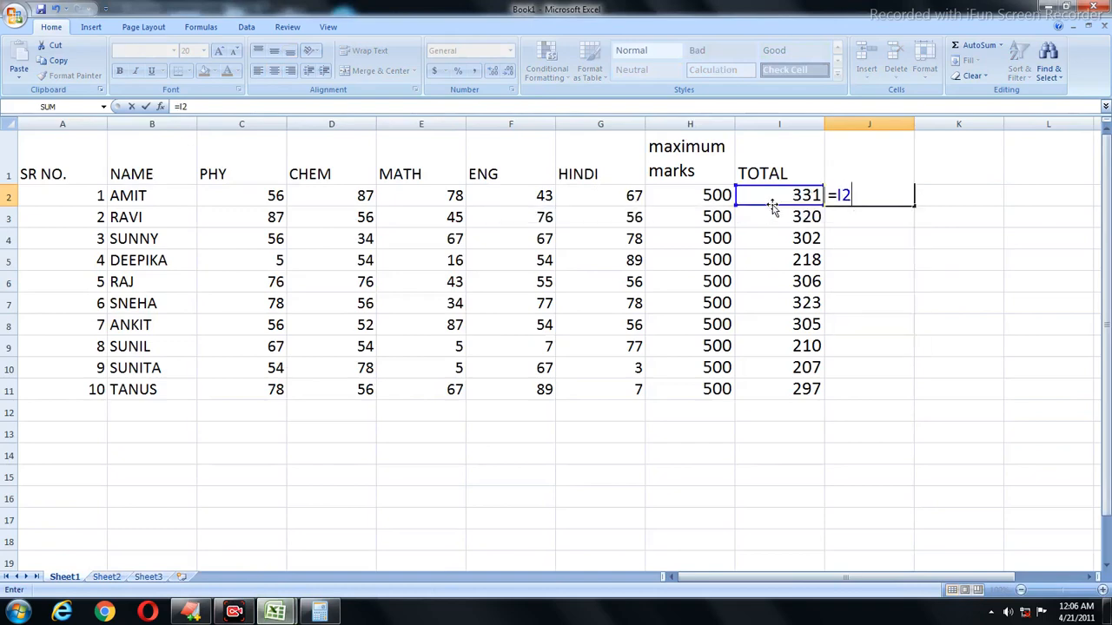
key("BackSpace")
key("BackSpace")
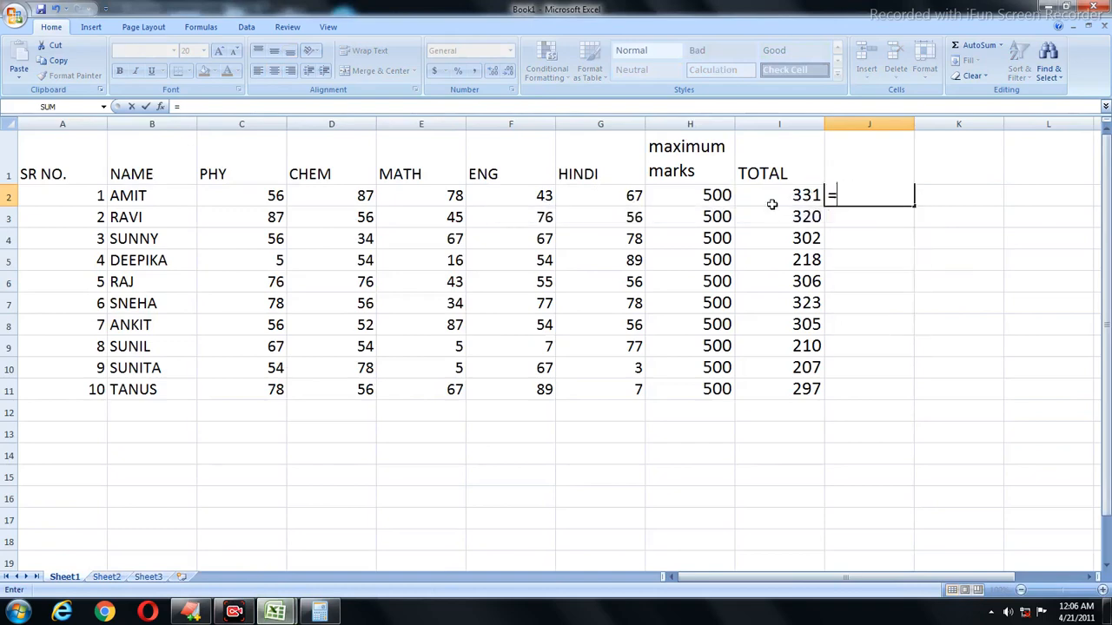
left_click(782, 196)
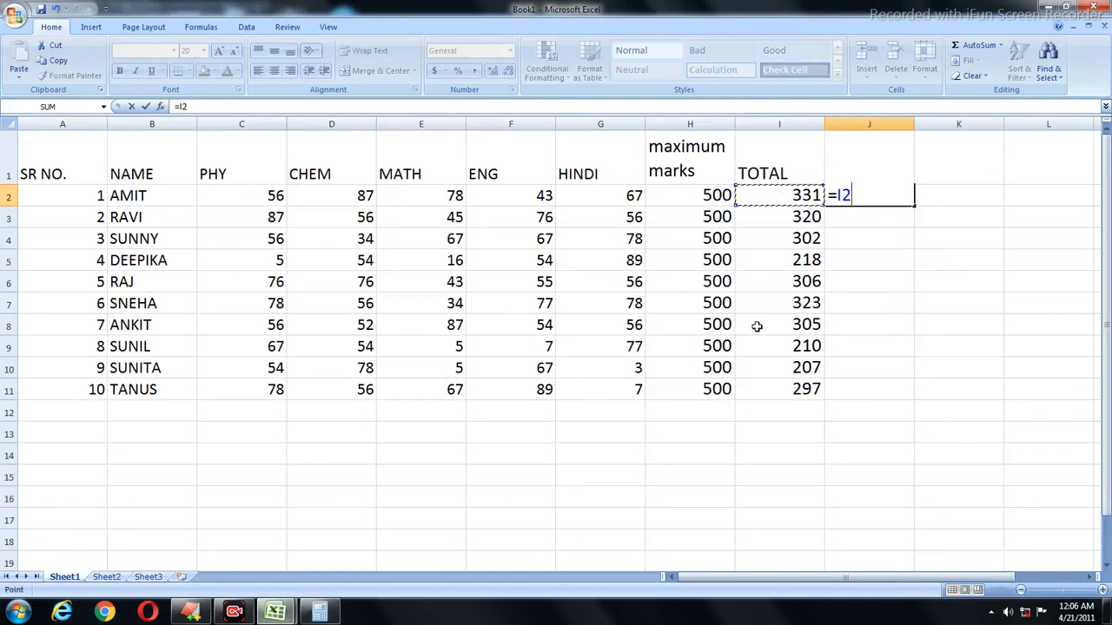
type("*100/")
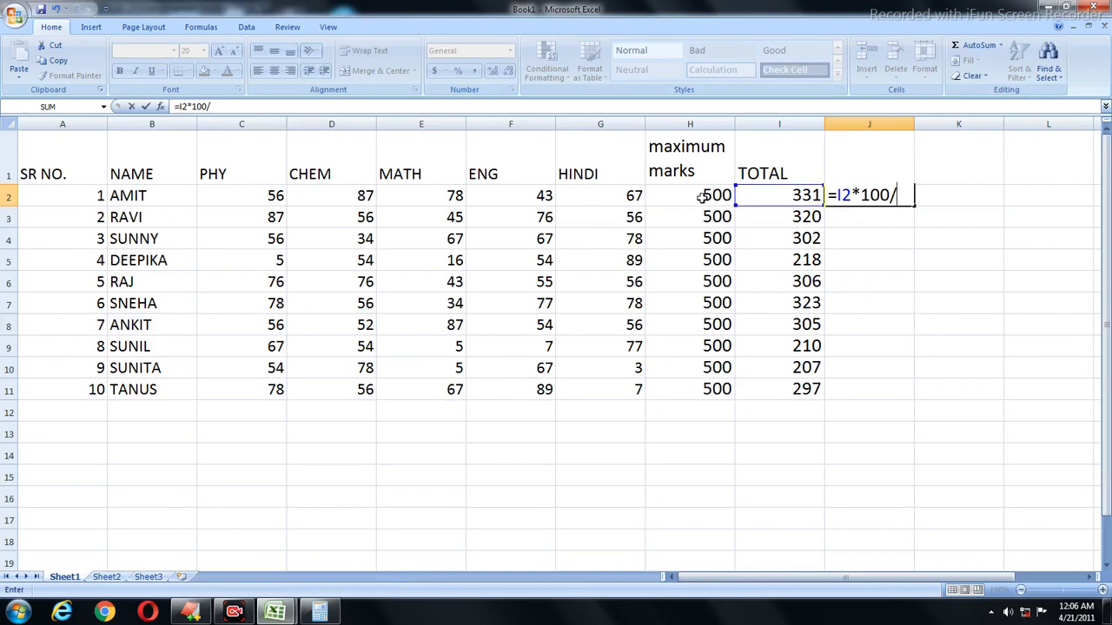
type("BH2")
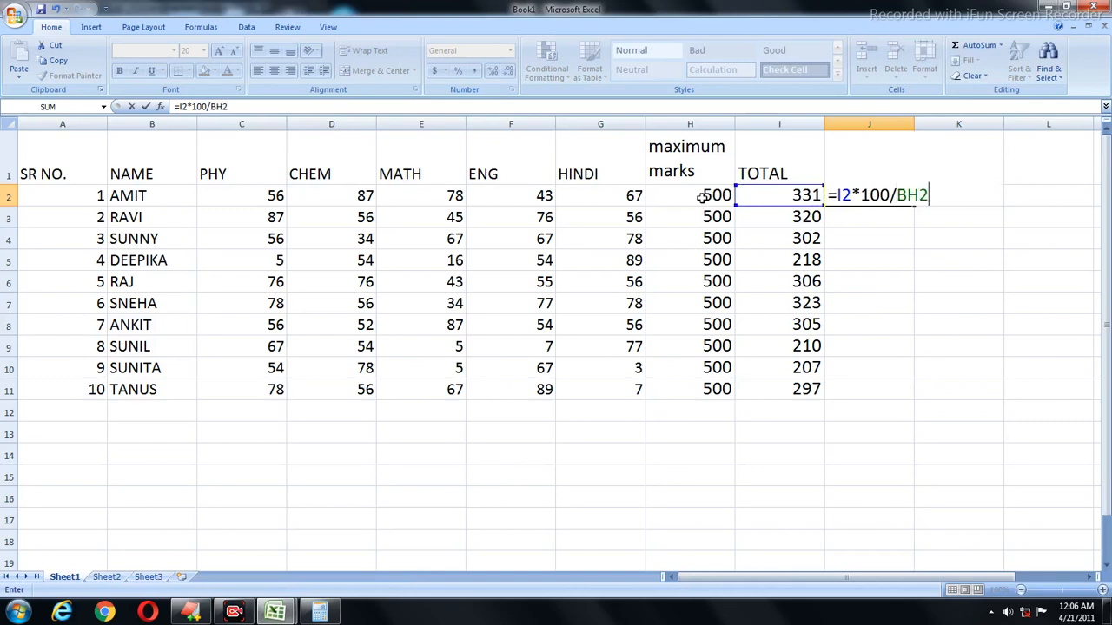
key("BackSpace")
key("BackSpace")
key("BackSpace")
type("H2")
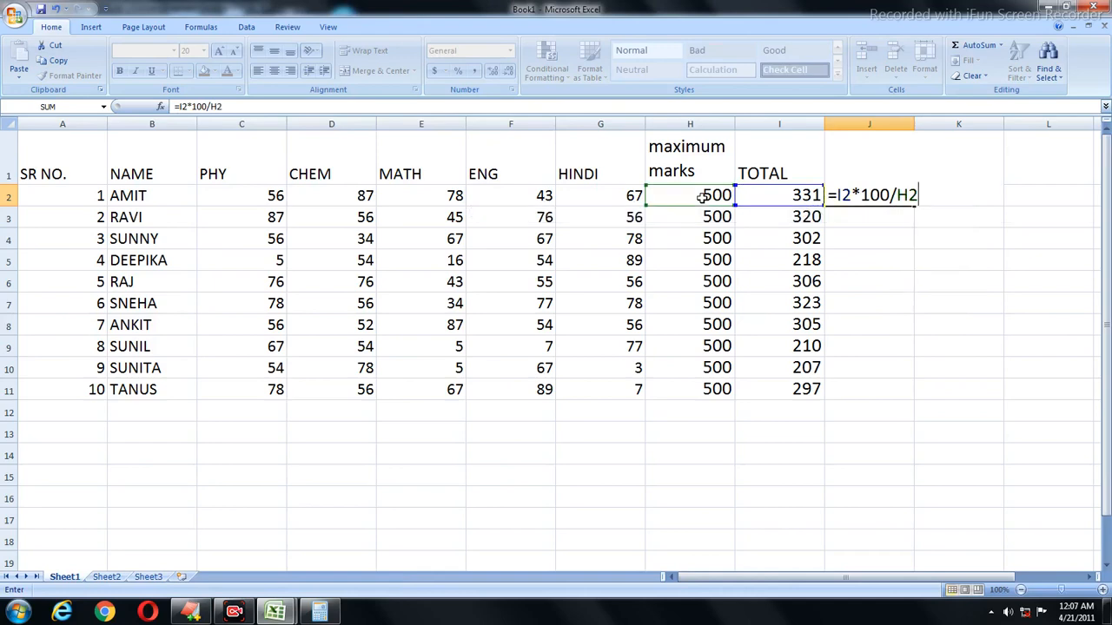
key("Return")
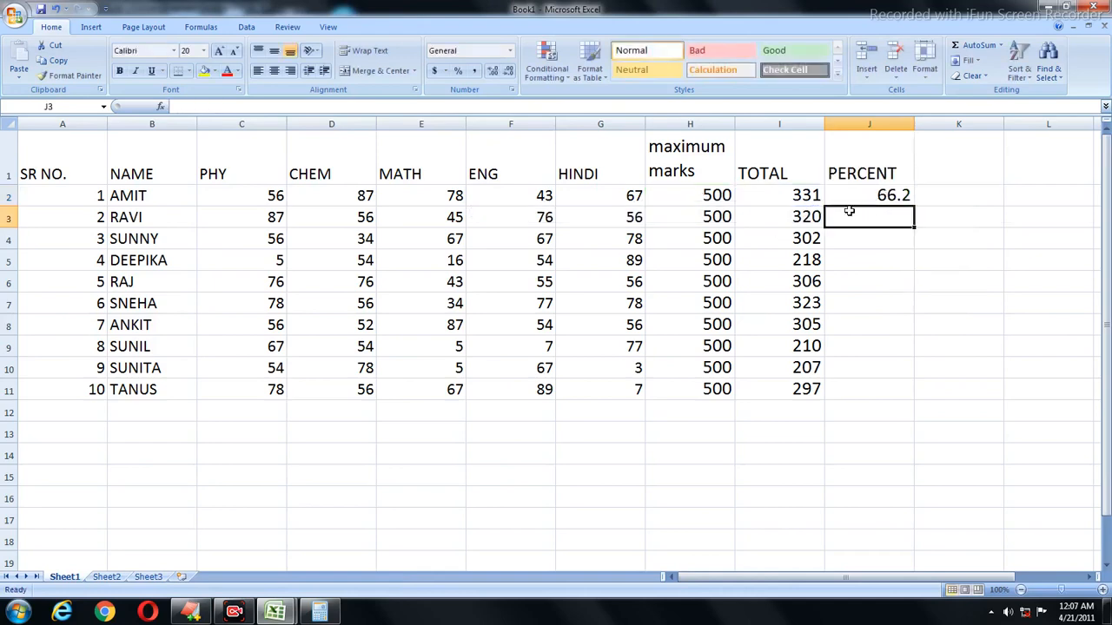
Fill the PERCENT formula from J2 down to J11 for all the students.
left_click(879, 196)
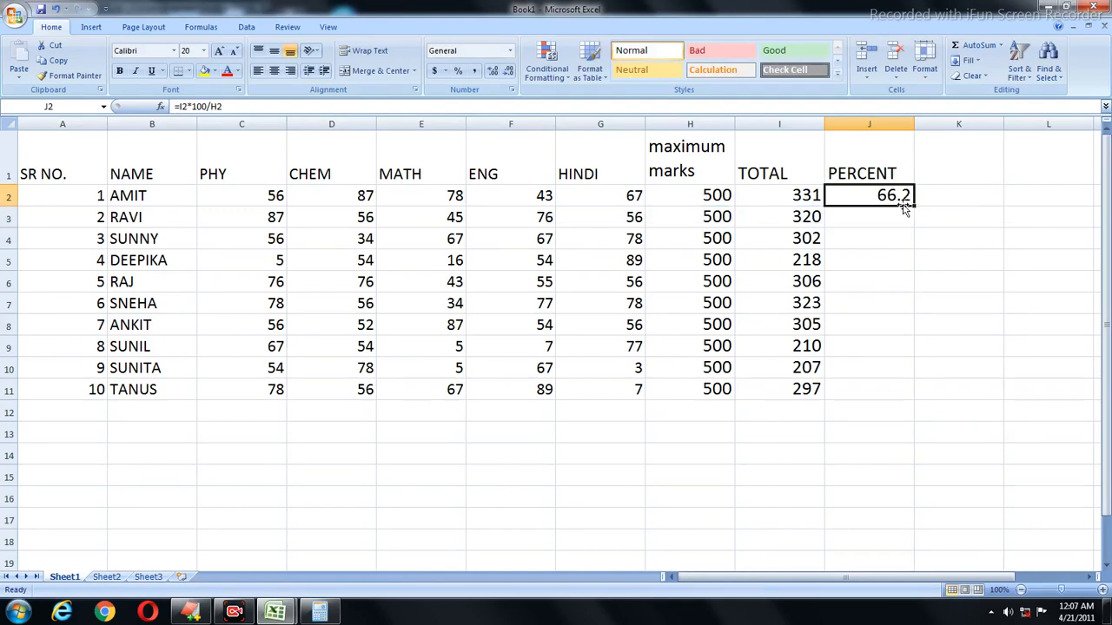
left_click_drag(904, 209, 901, 281)
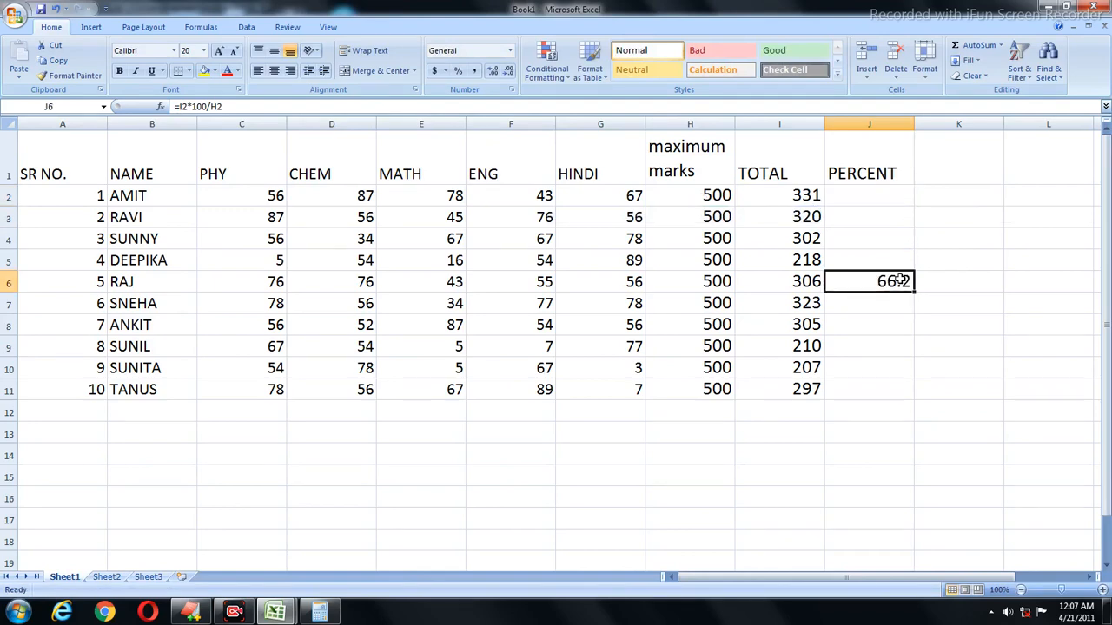
key("ctrl+z")
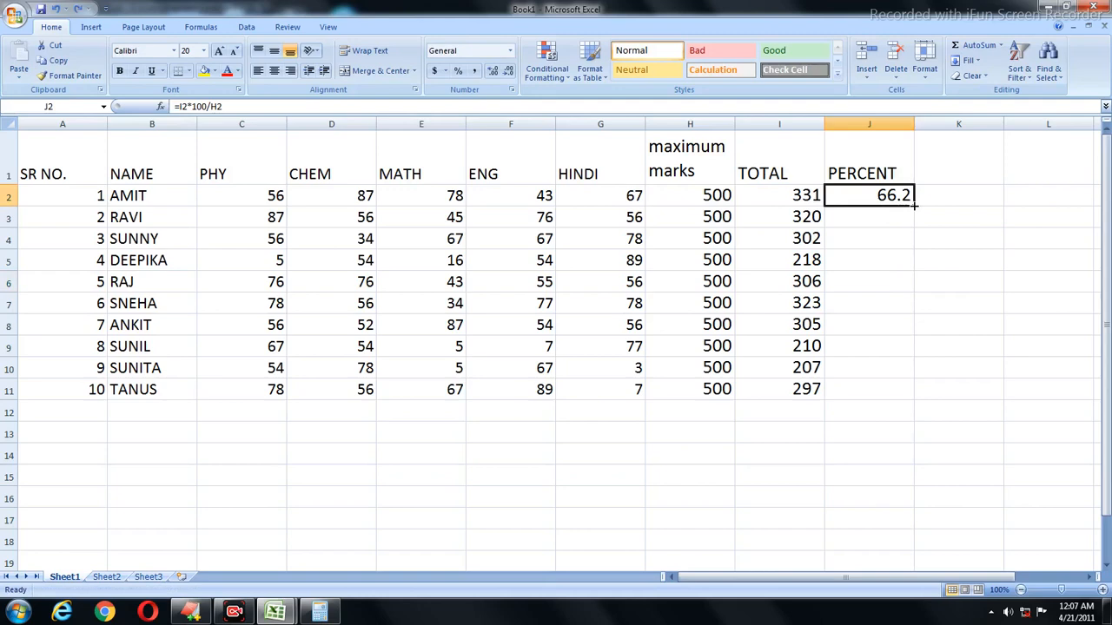
left_click_drag(914, 205, 901, 398)
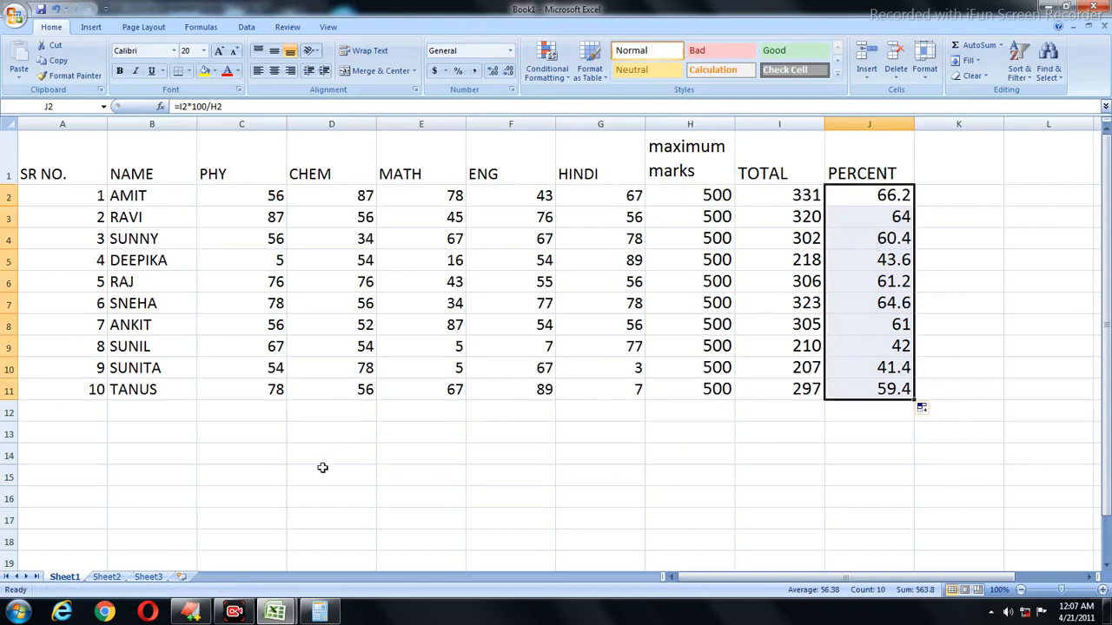
Examine the DIVISION column and its IF formula in the marksheet2 workbook, and return to the Book1 workbook.
mouse_move(278, 615)
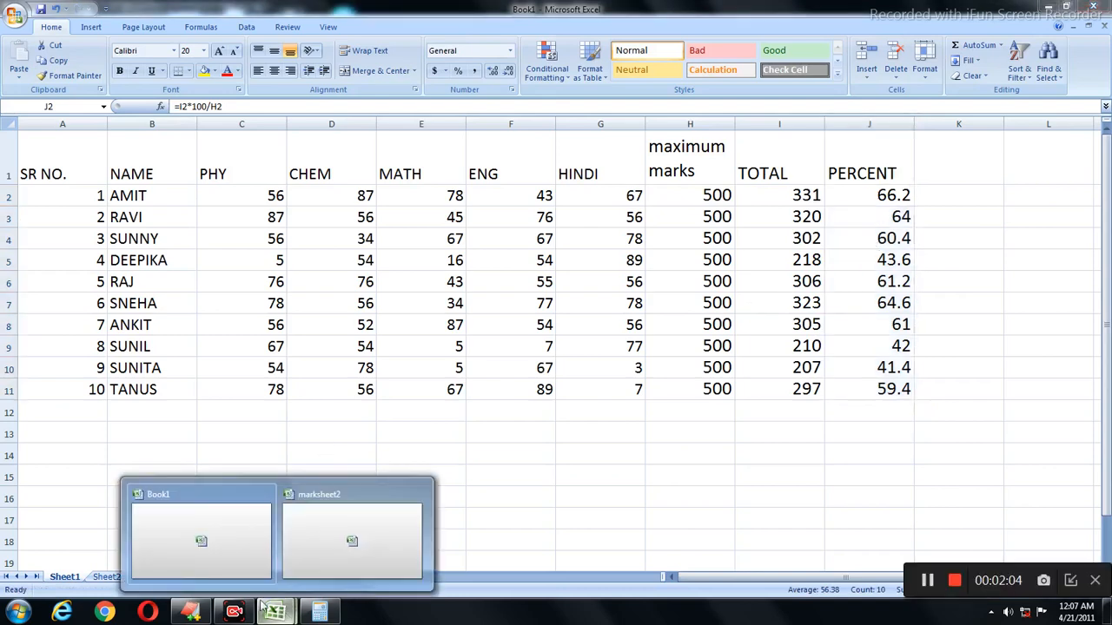
left_click(314, 560)
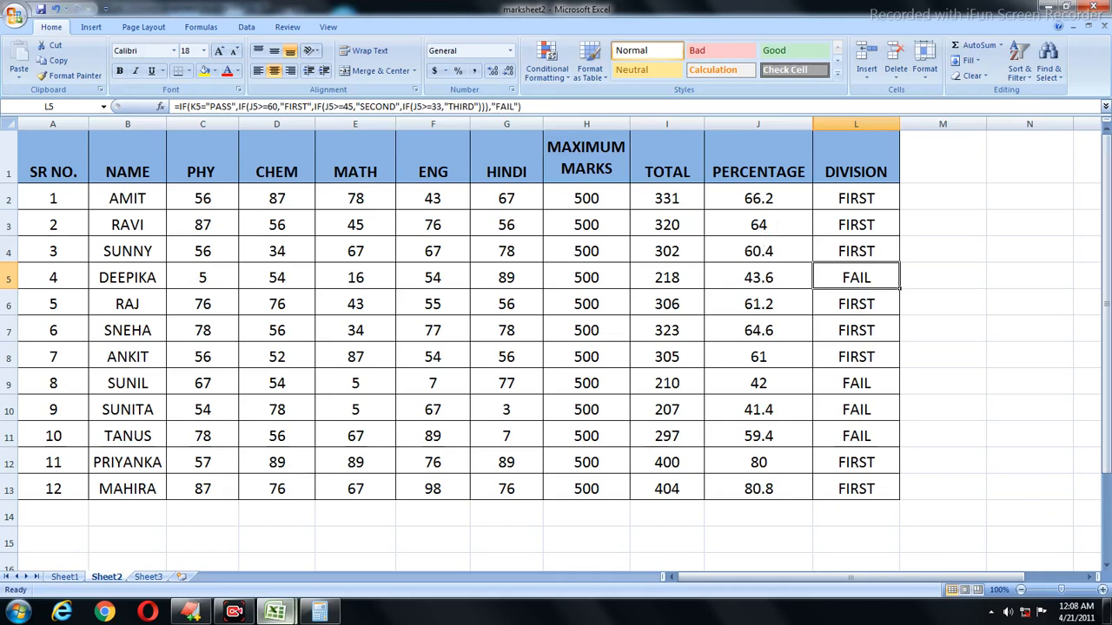
mouse_move(278, 612)
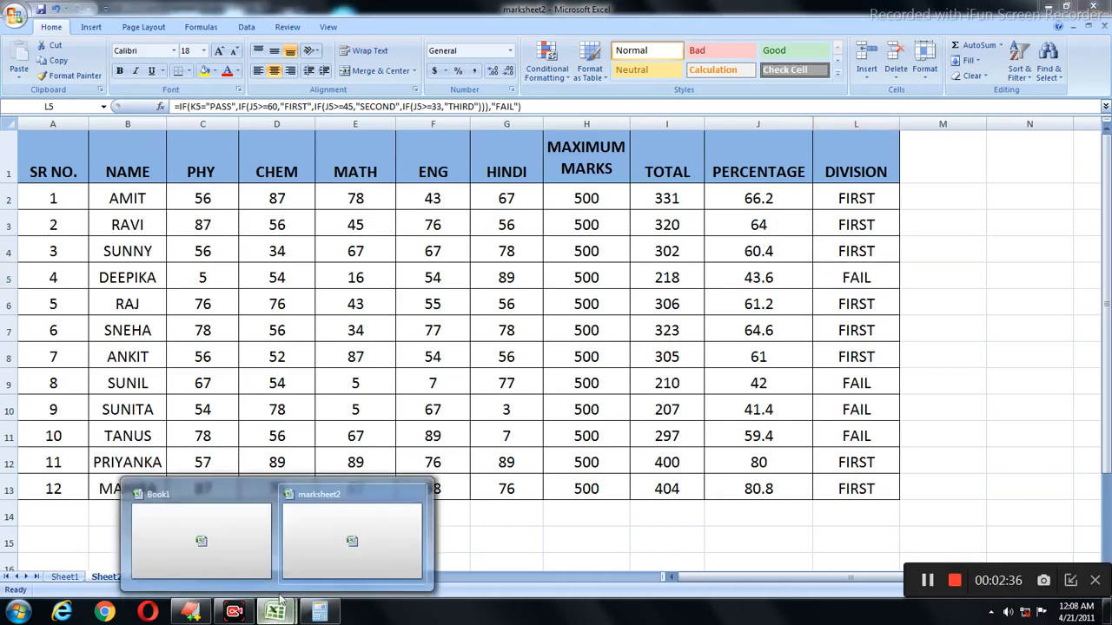
left_click(240, 541)
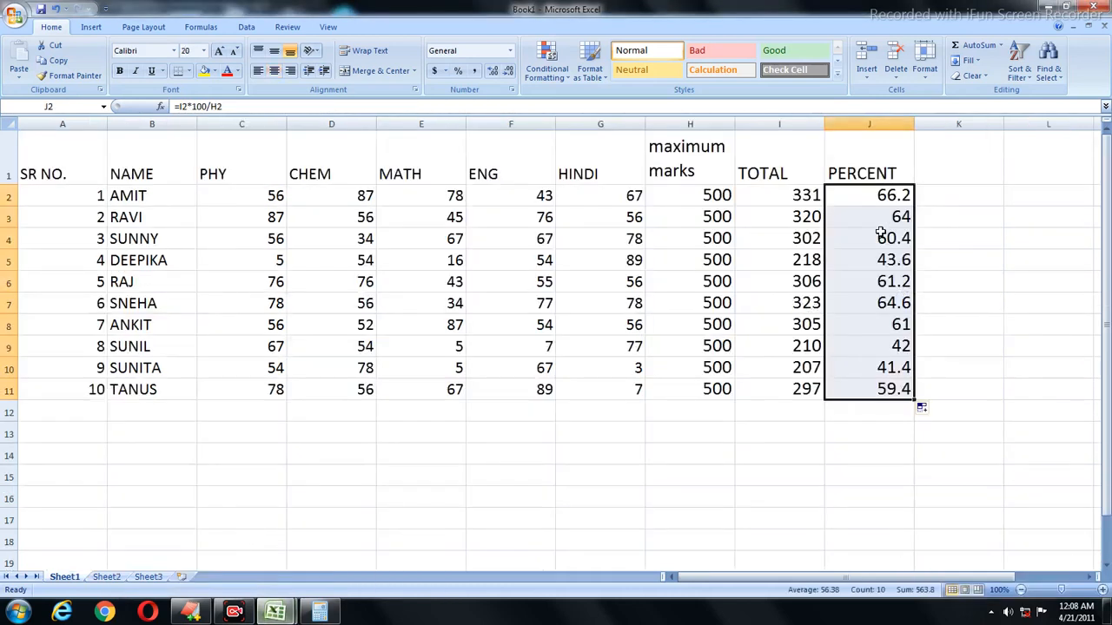
Add the column heading DIVISION in K1, beside the PERCENT column.
left_click(879, 122)
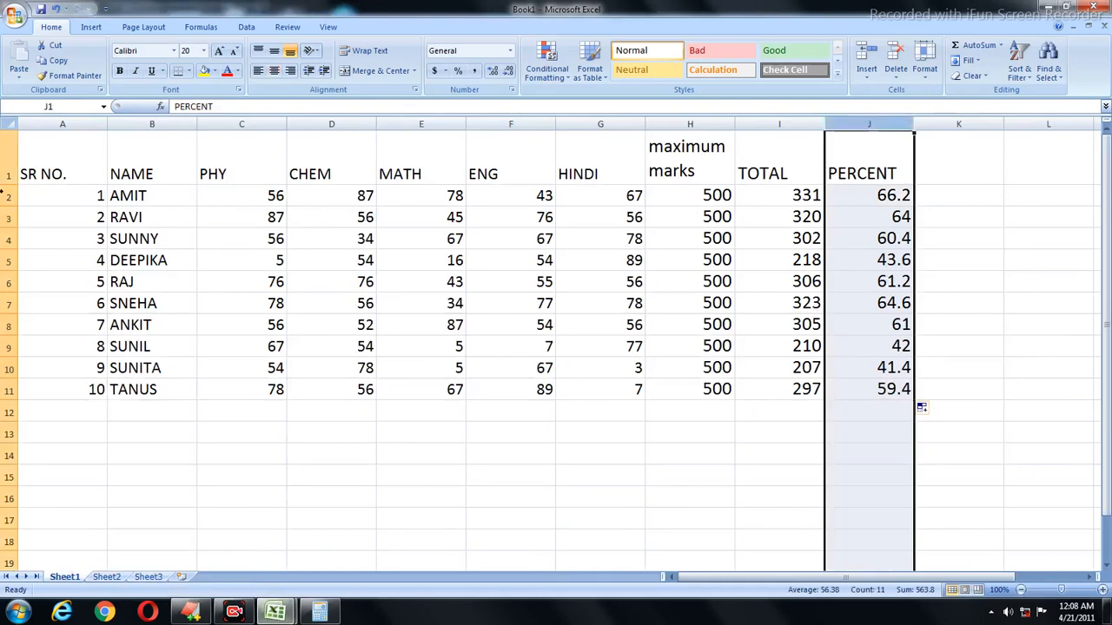
left_click(929, 153)
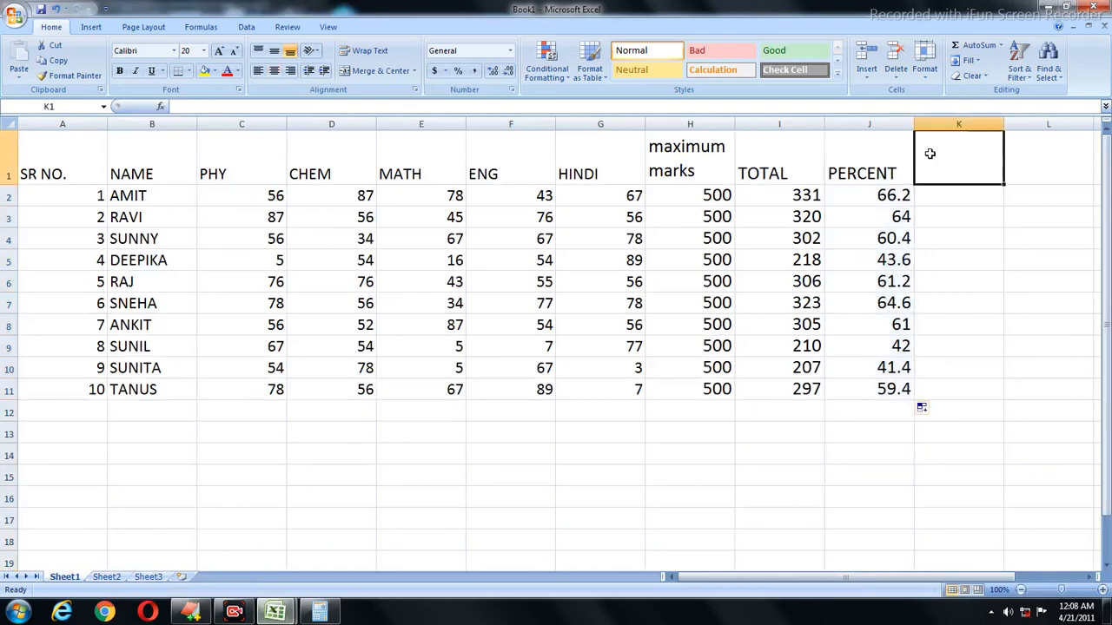
type("DIVISION")
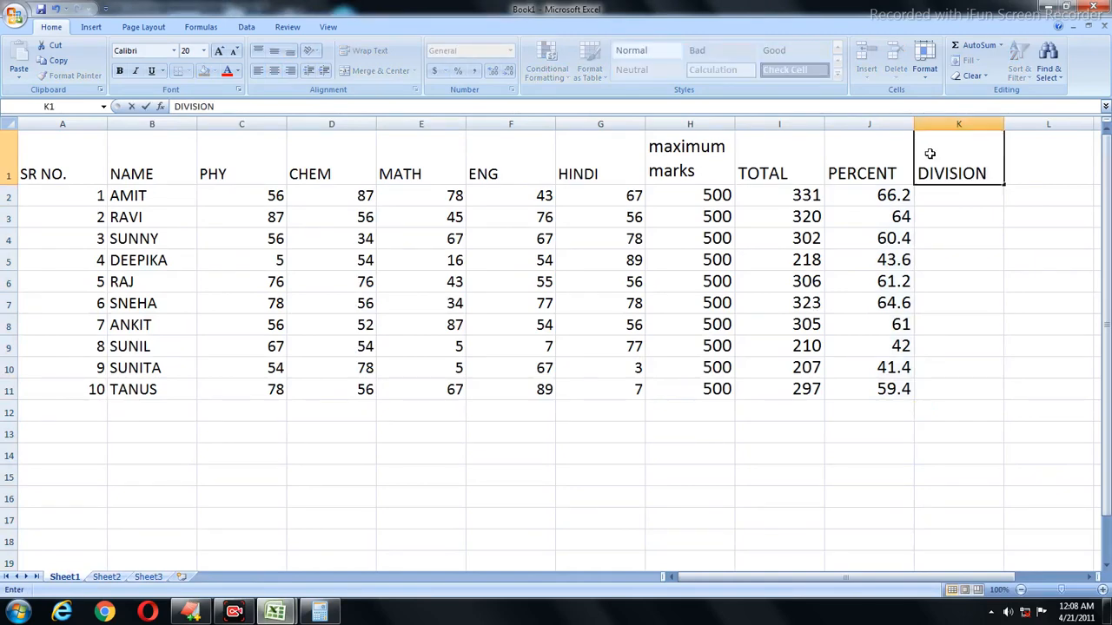
key("Return")
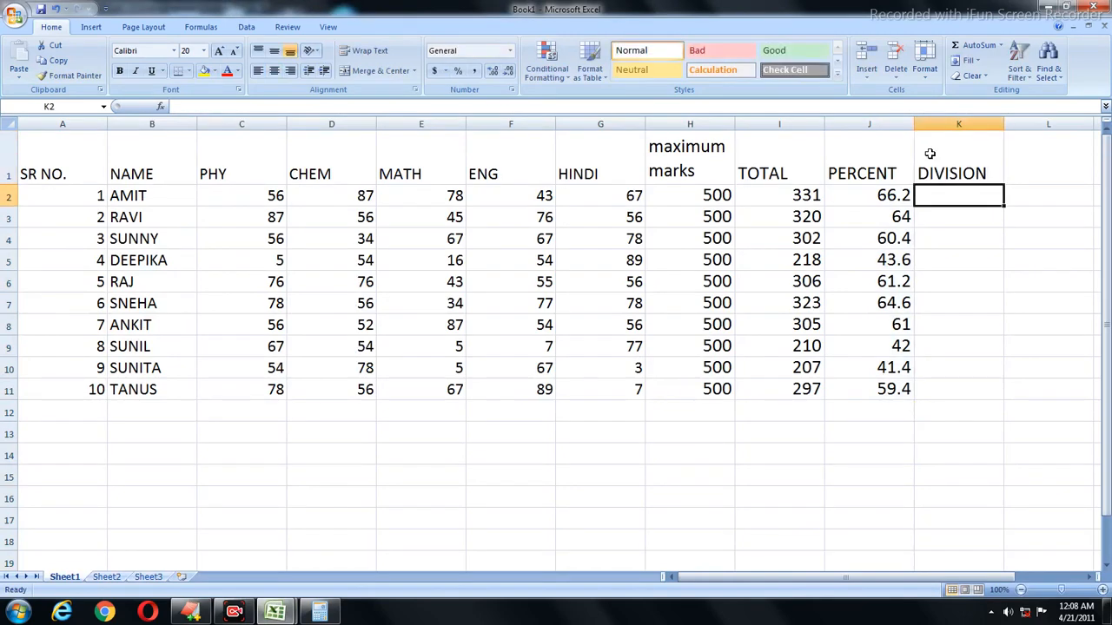
Start the division formula in K2 with =IF(J2>=60,"FIRST" as the first condition.
type("=IF")
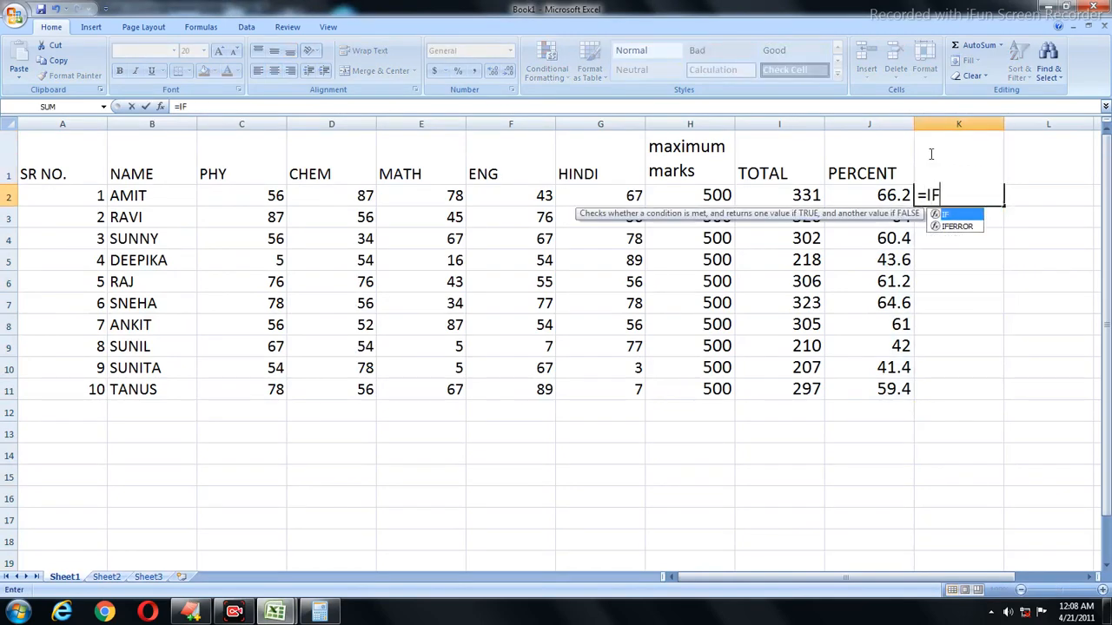
type("(")
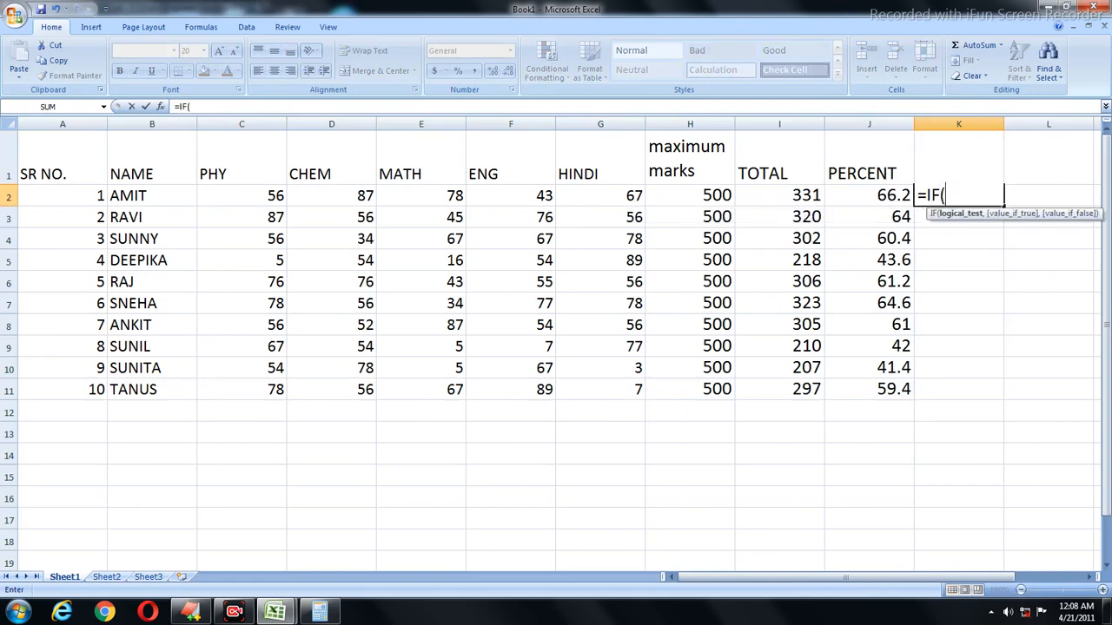
left_click_drag(773, 580, 810, 578)
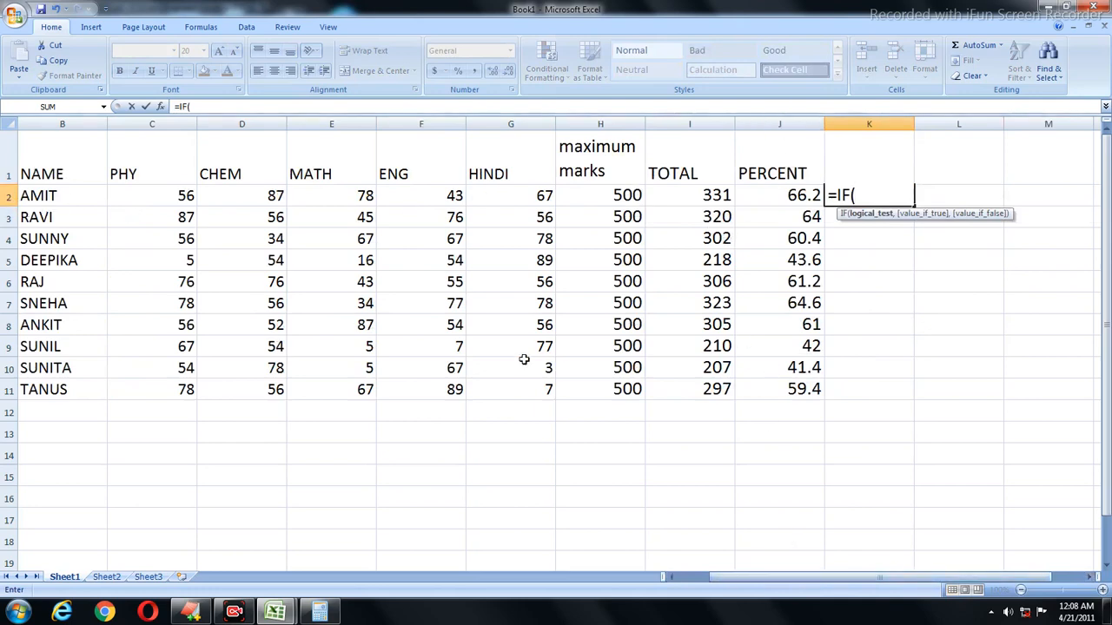
type("2")
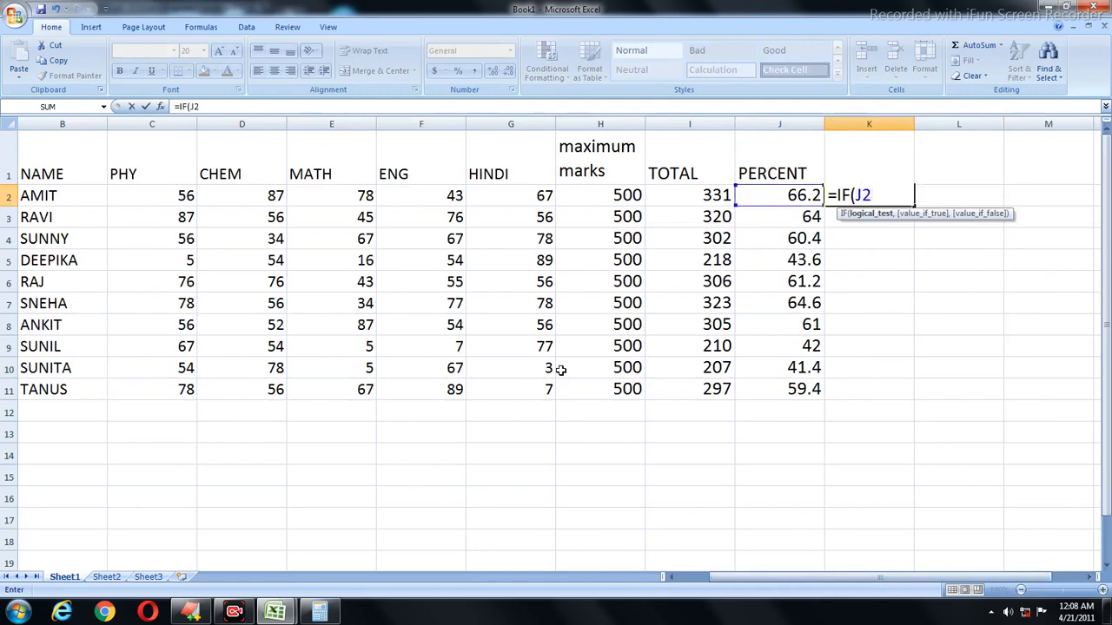
type(">=60")
type(",")
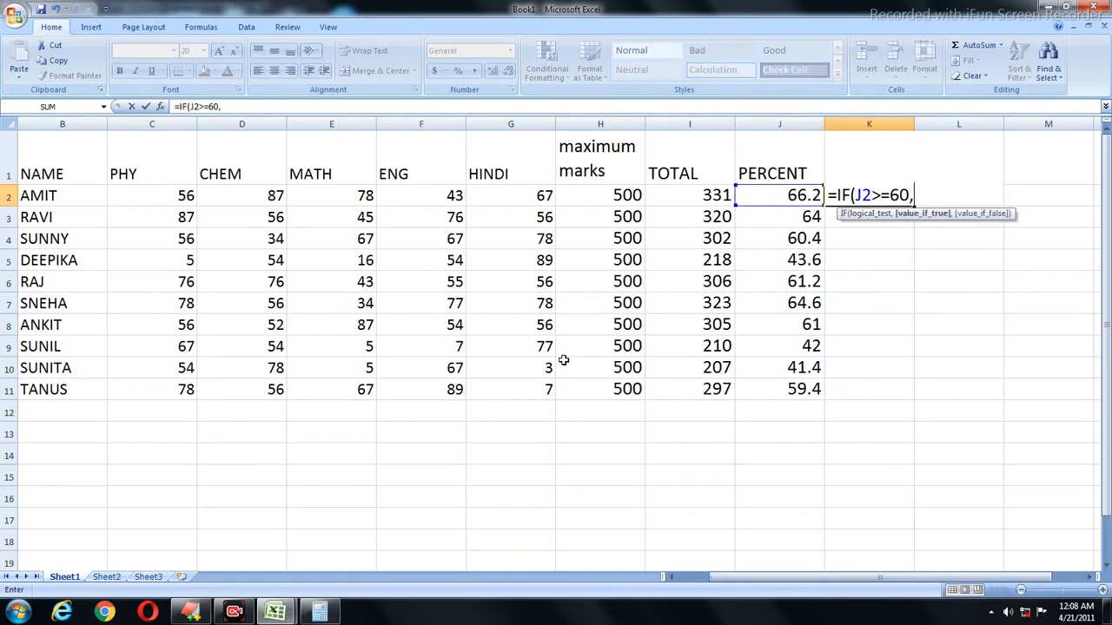
type("\"FF")
key("BackSpace")
type("IRST")
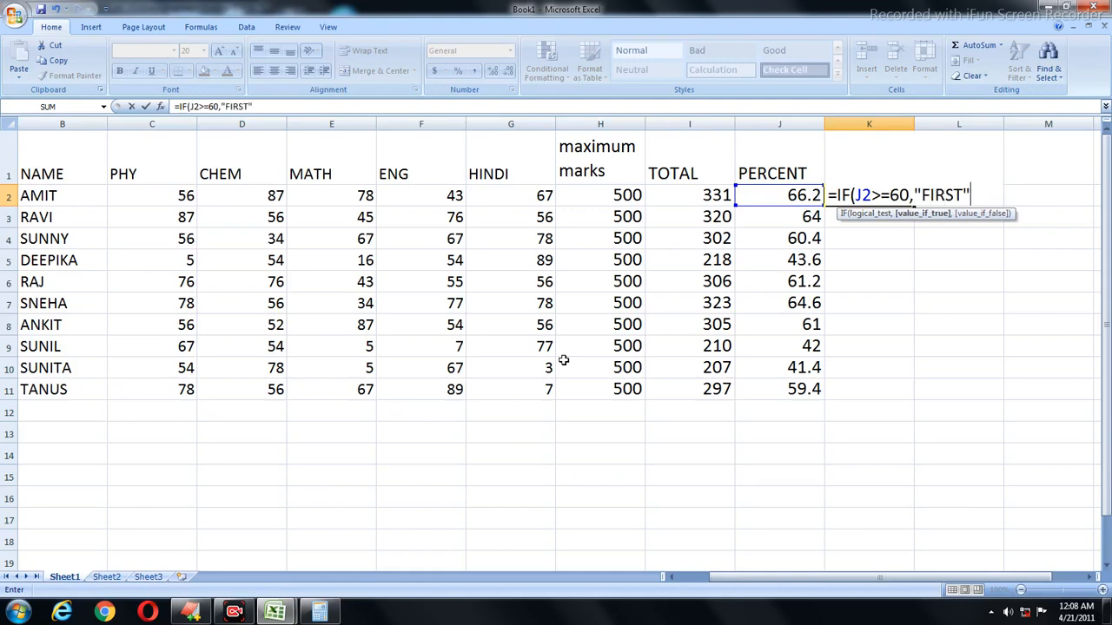
Extend the K2 formula with a nested IF that returns "SECOND" when J2>=45.
type("\",IF")
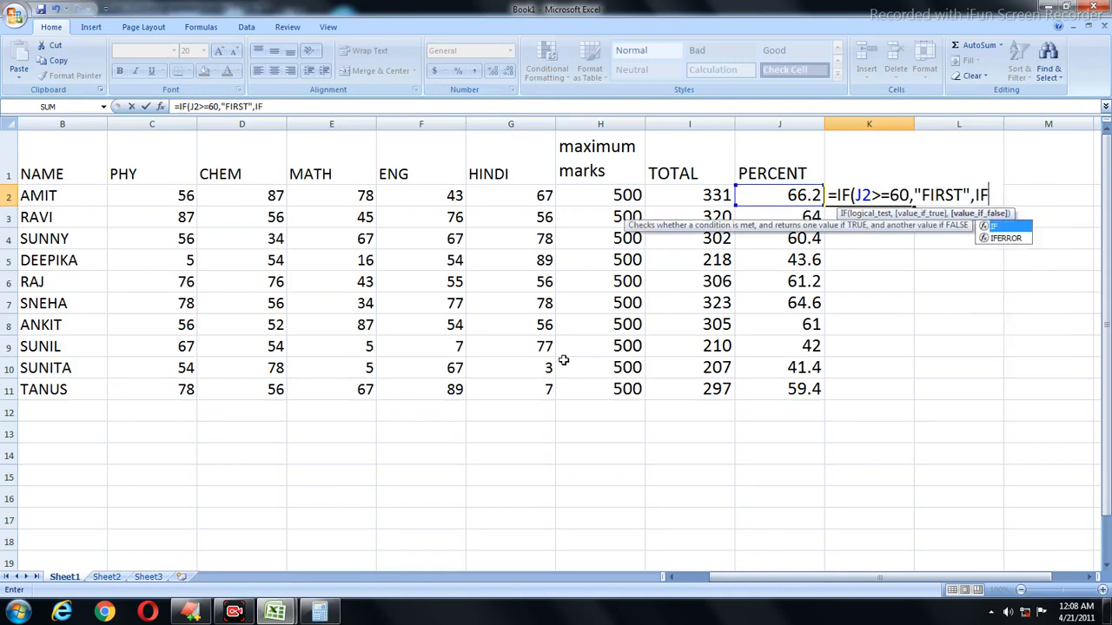
type("(")
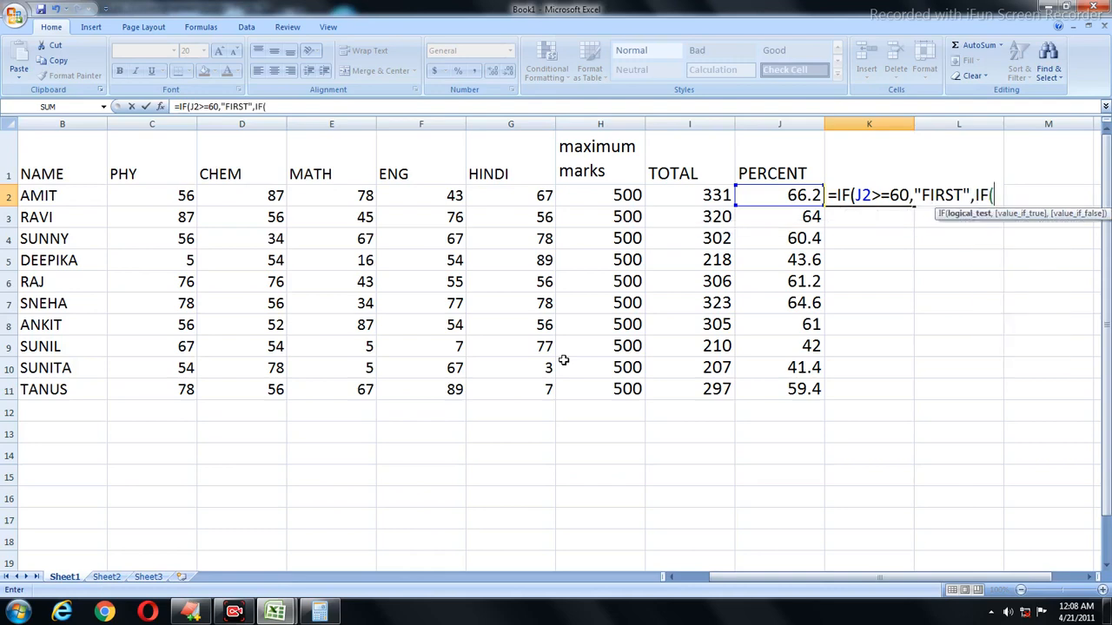
type("J2>=45,")
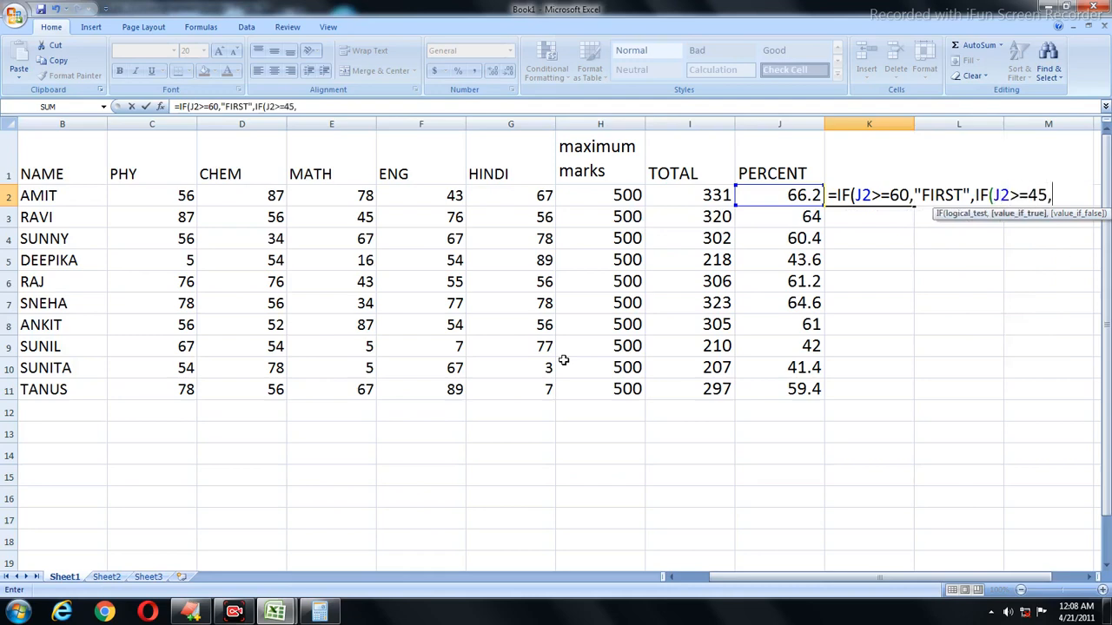
key("Menu")
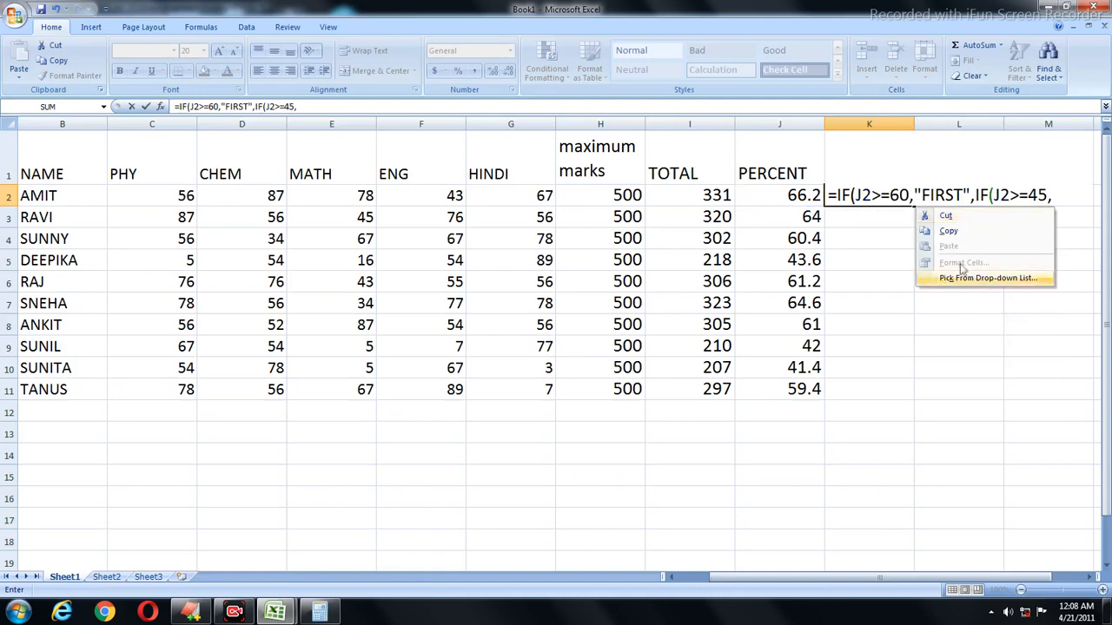
left_click(1059, 193)
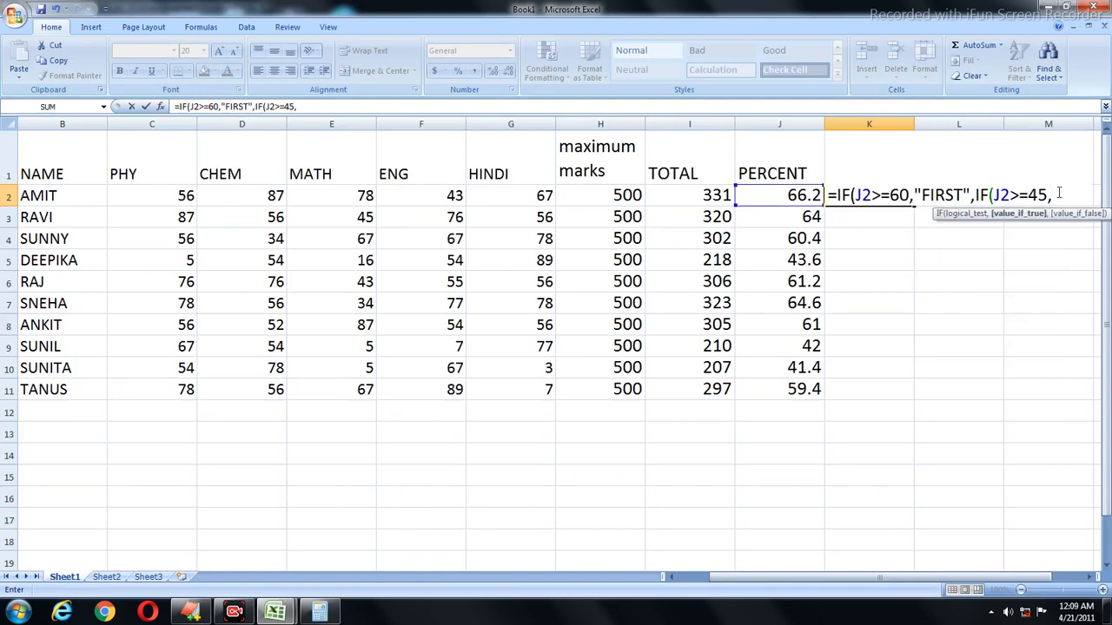
type("\"SECOND")
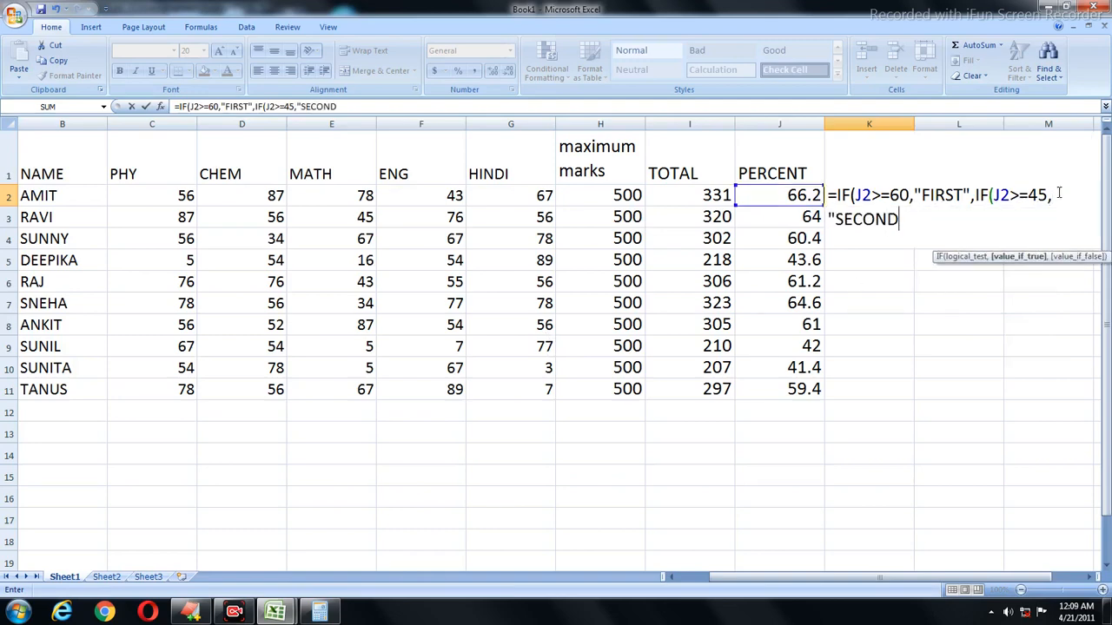
Complete the K2 formula with a nested IF(J2>=33,"THIRD","FAIL"), close all three parentheses and enter it.
type("\",IF")
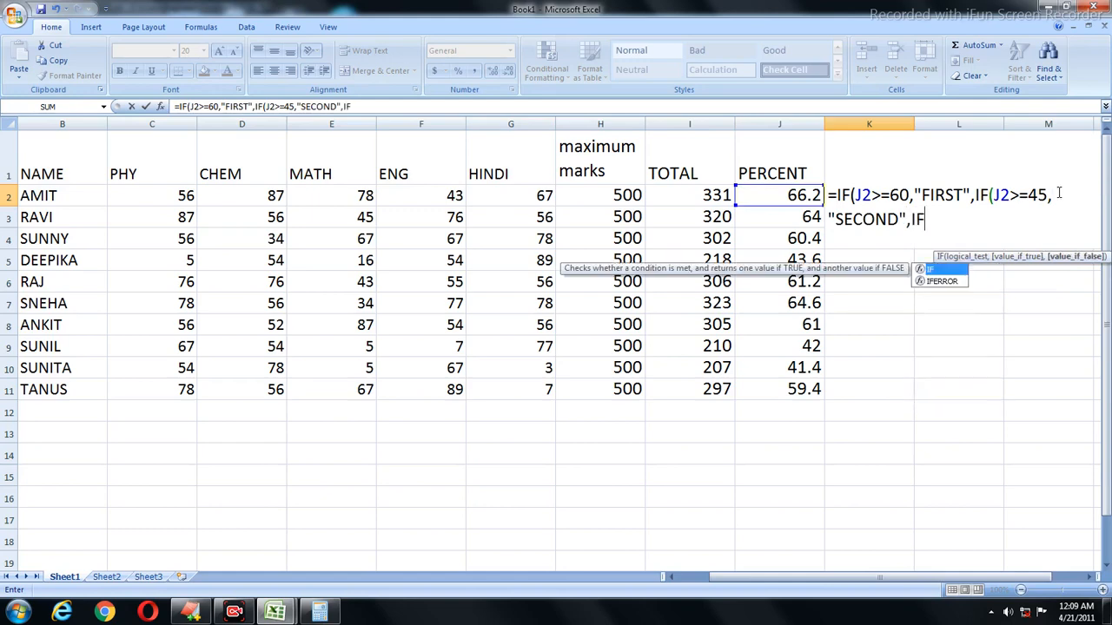
type("(J2")
type(">=")
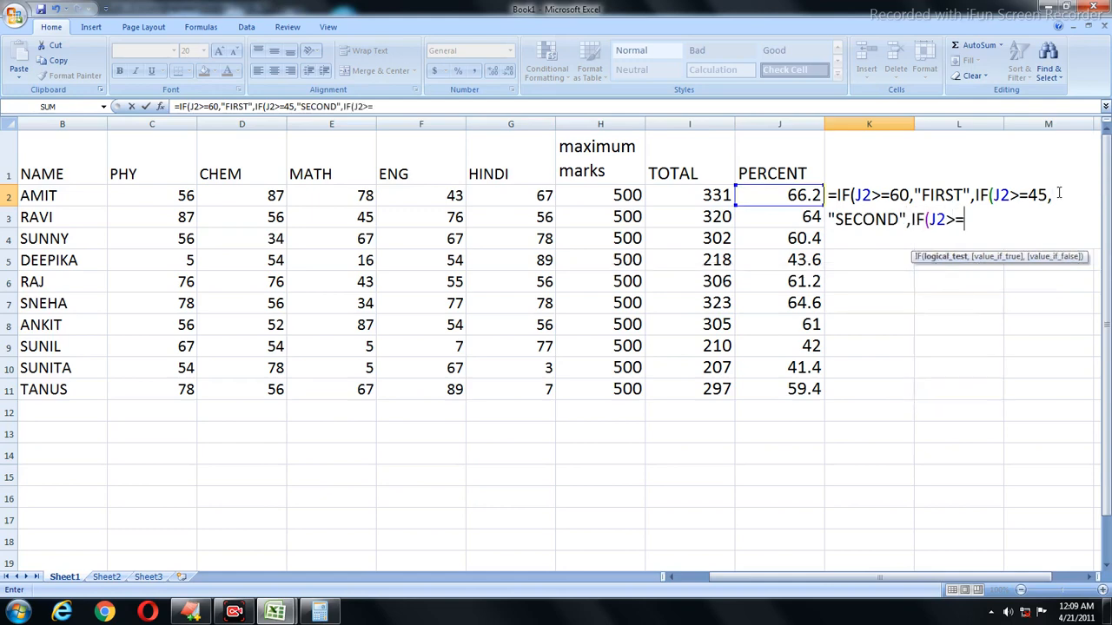
type("33,")
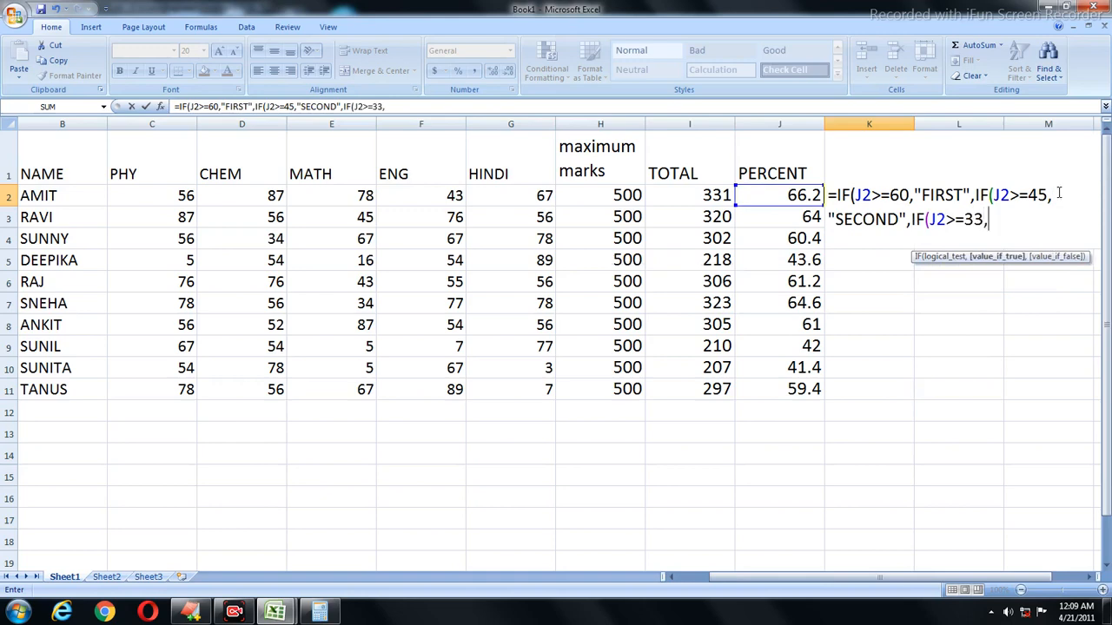
type("\"THIRD")
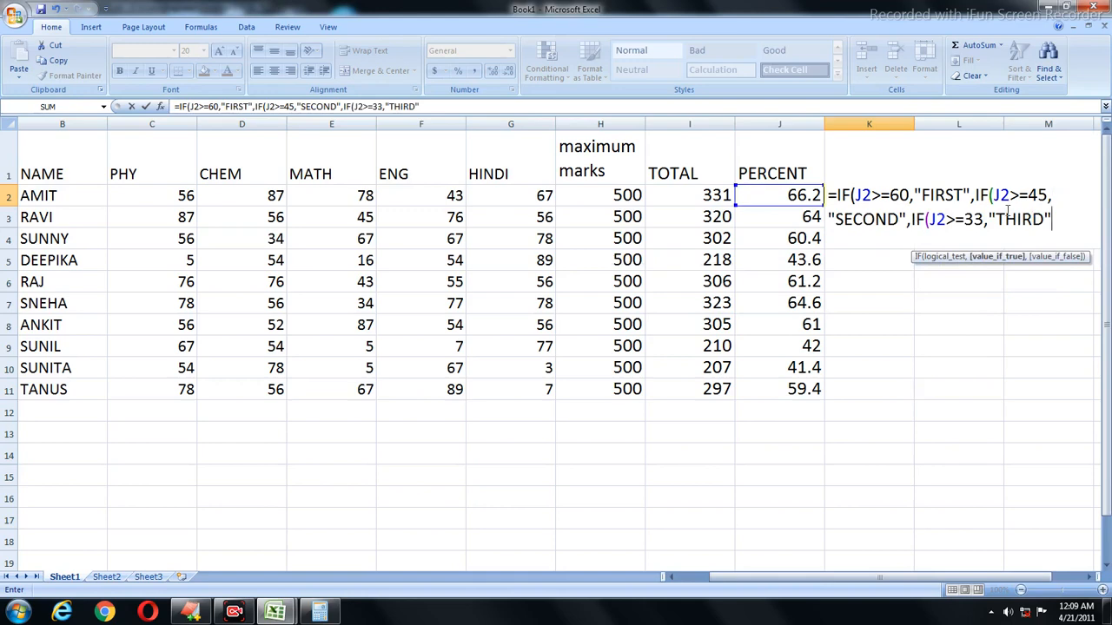
type("\",")
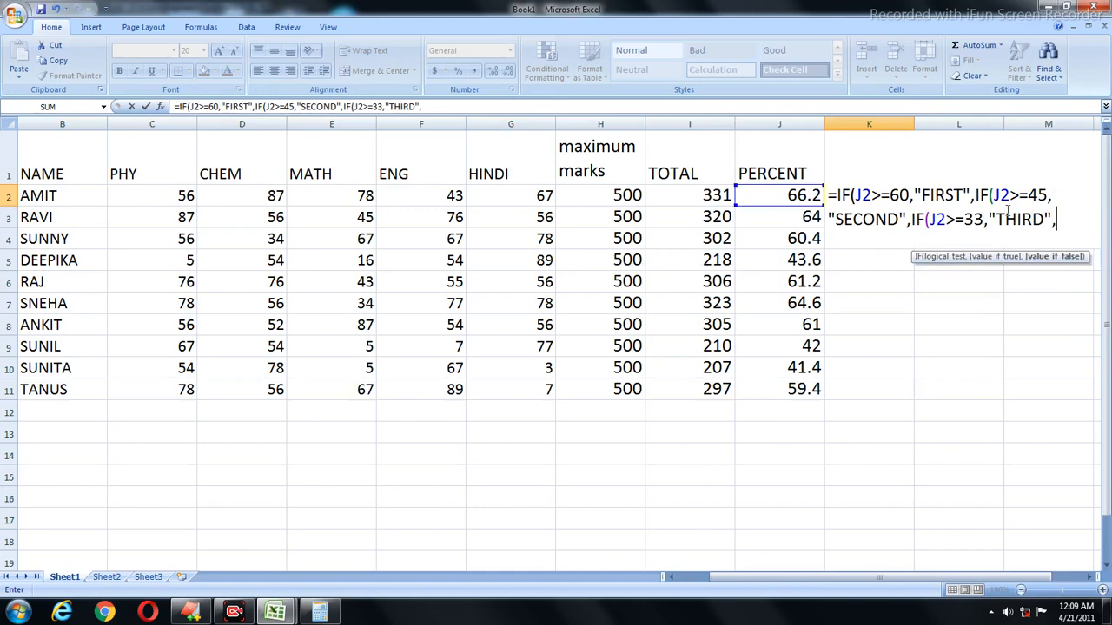
type("\"FAIL\"")
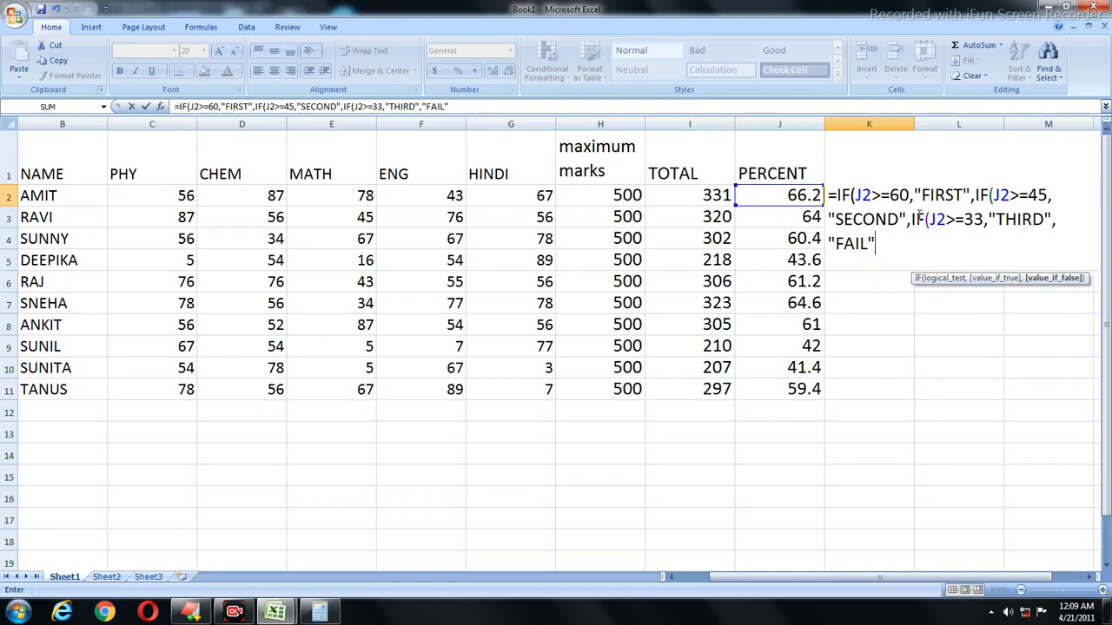
type(")))")
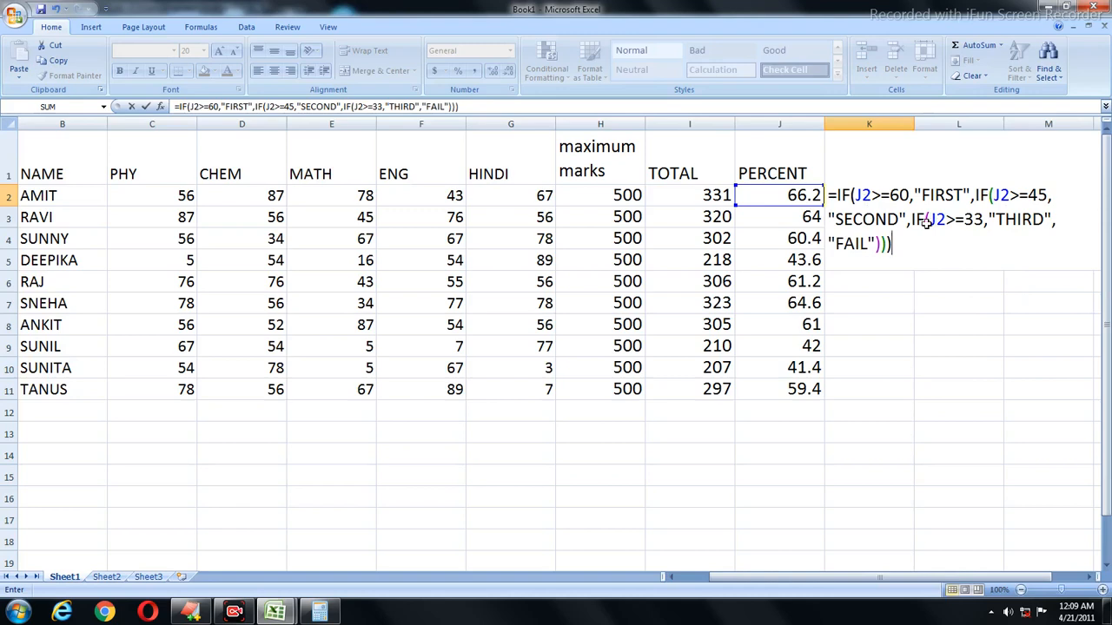
key("Return")
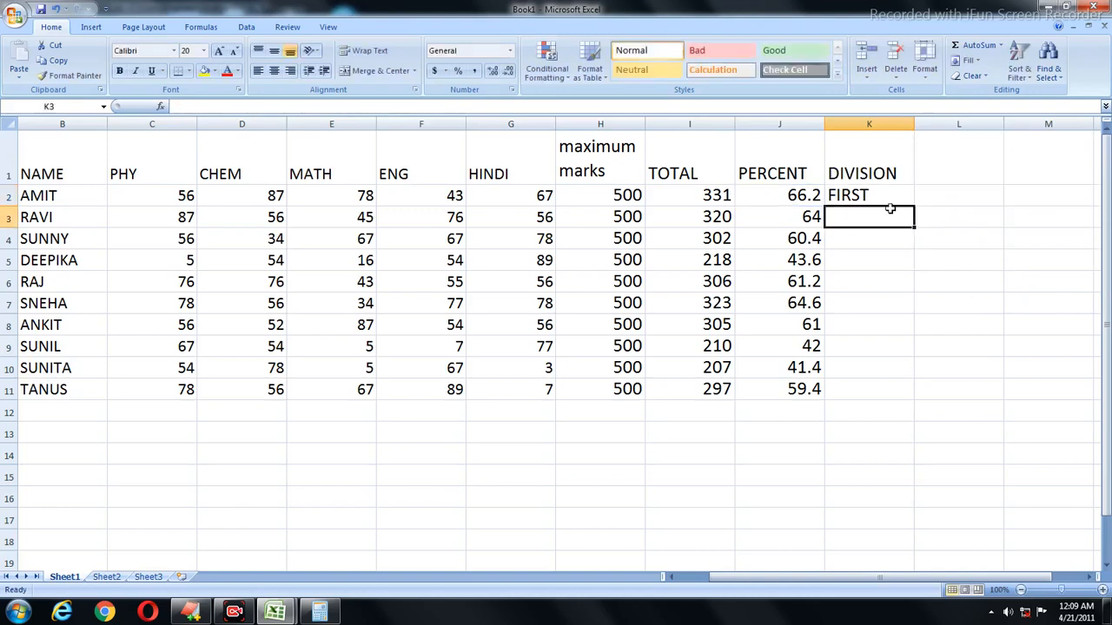
Fill the DIVISION formula from K2 down to K11 for all the students.
left_click(779, 197)
left_click(872, 195)
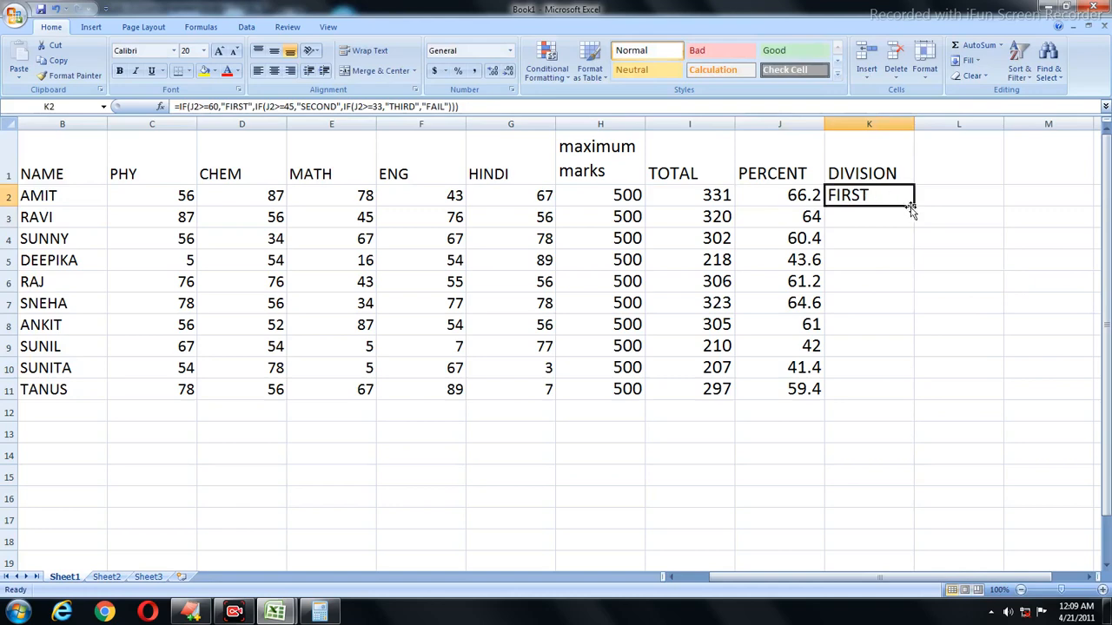
left_click_drag(915, 205, 918, 400)
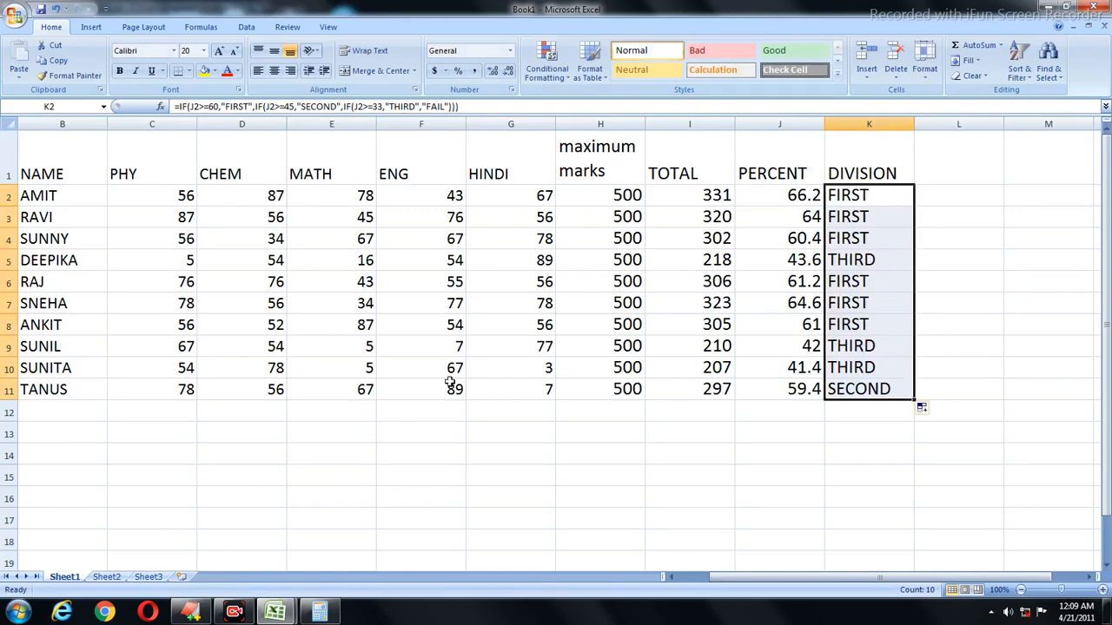
Switch to the marksheet2 workbook and compare the low subject marks with the Result column on Sheet1 and the DIVISION column on Sheet2.
mouse_move(270, 613)
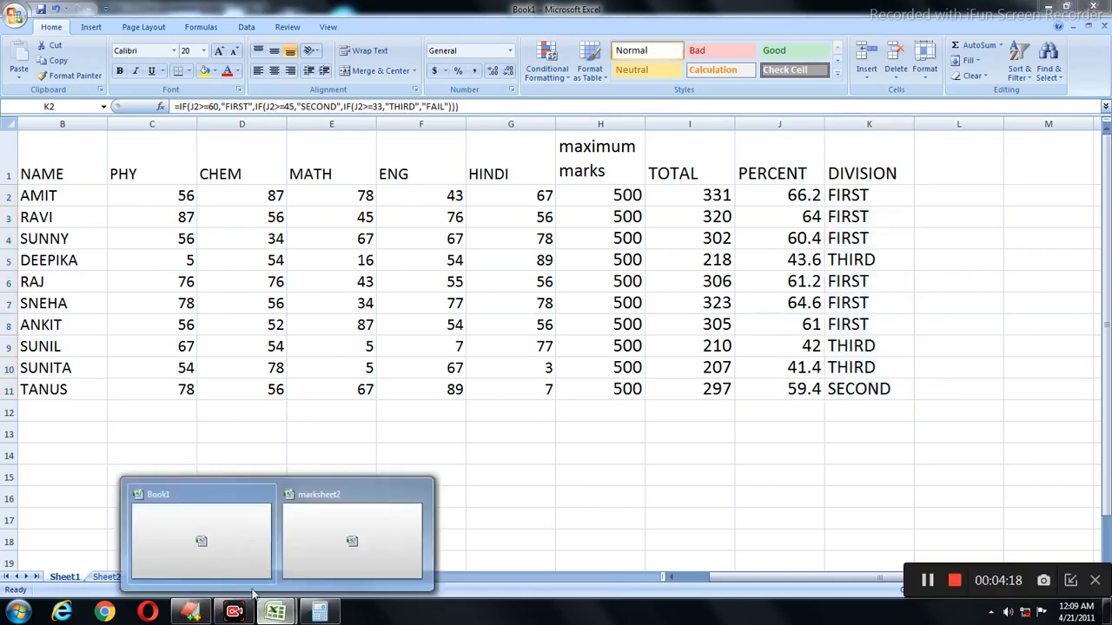
left_click(295, 531)
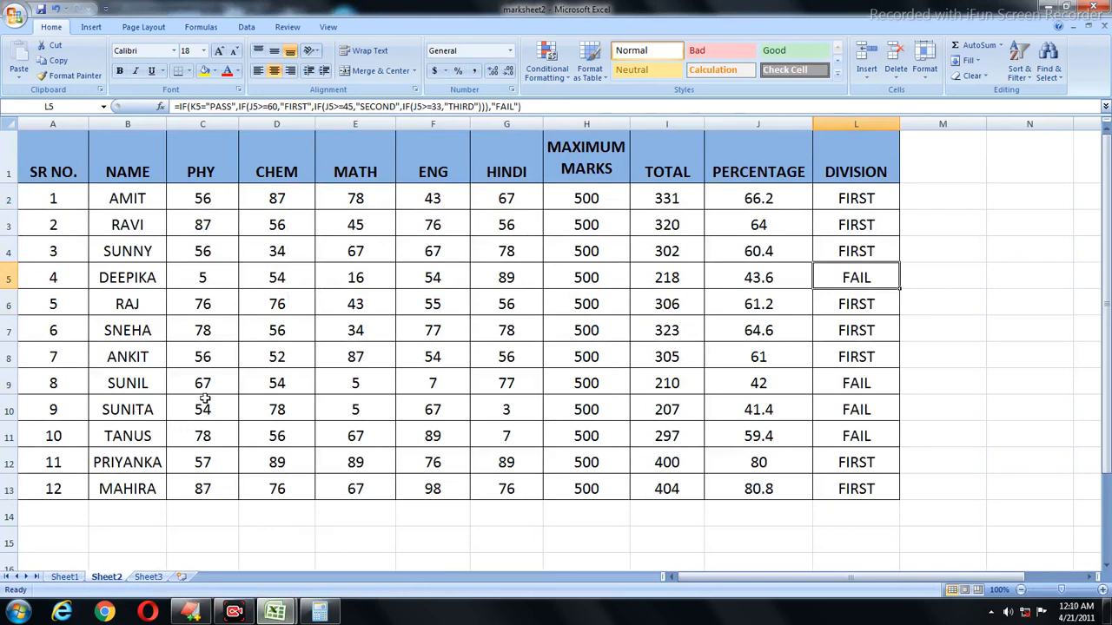
left_click(73, 577)
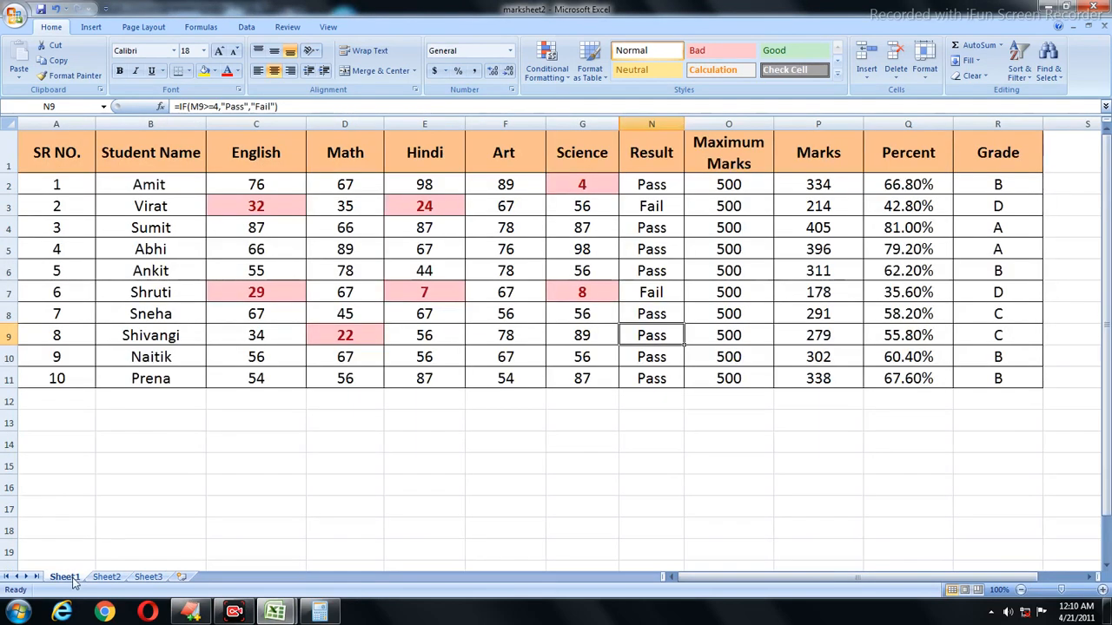
left_click(584, 189)
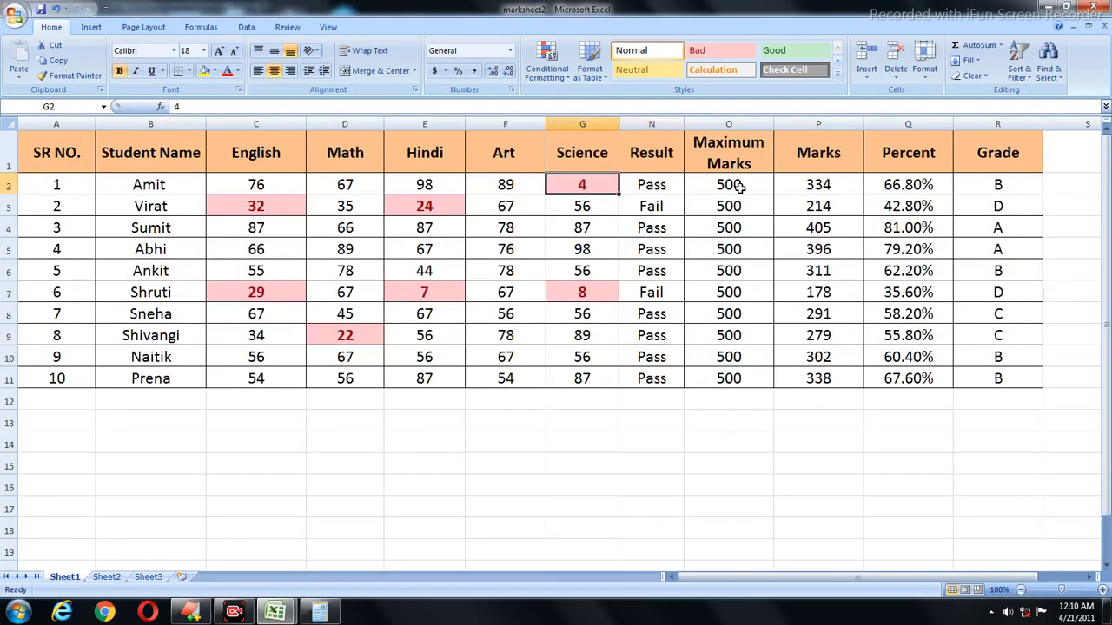
left_click(646, 201)
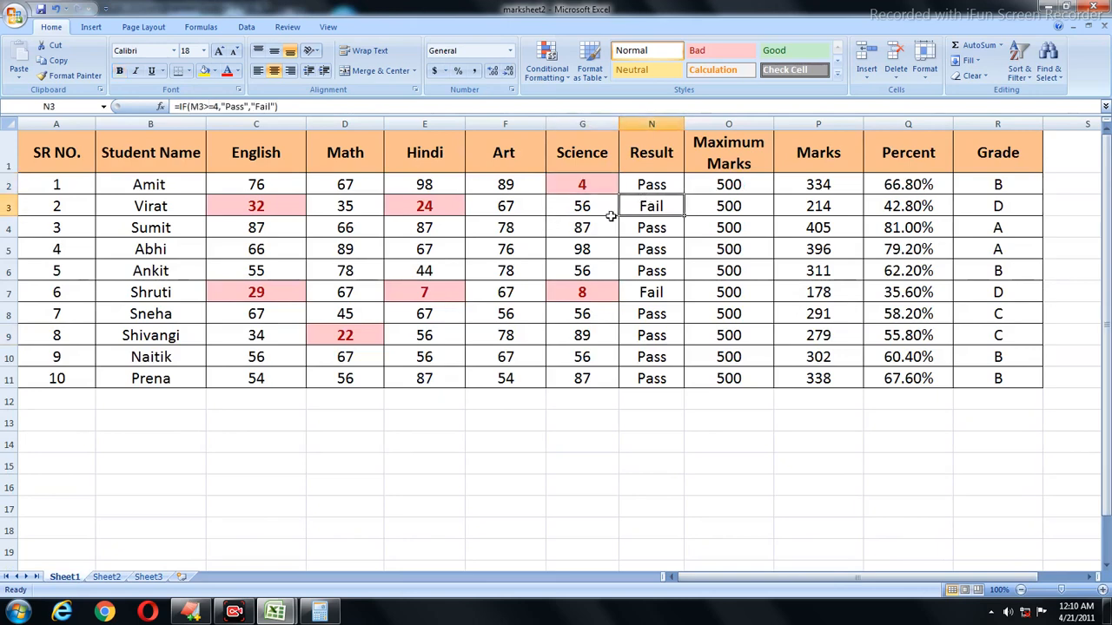
left_click(665, 343)
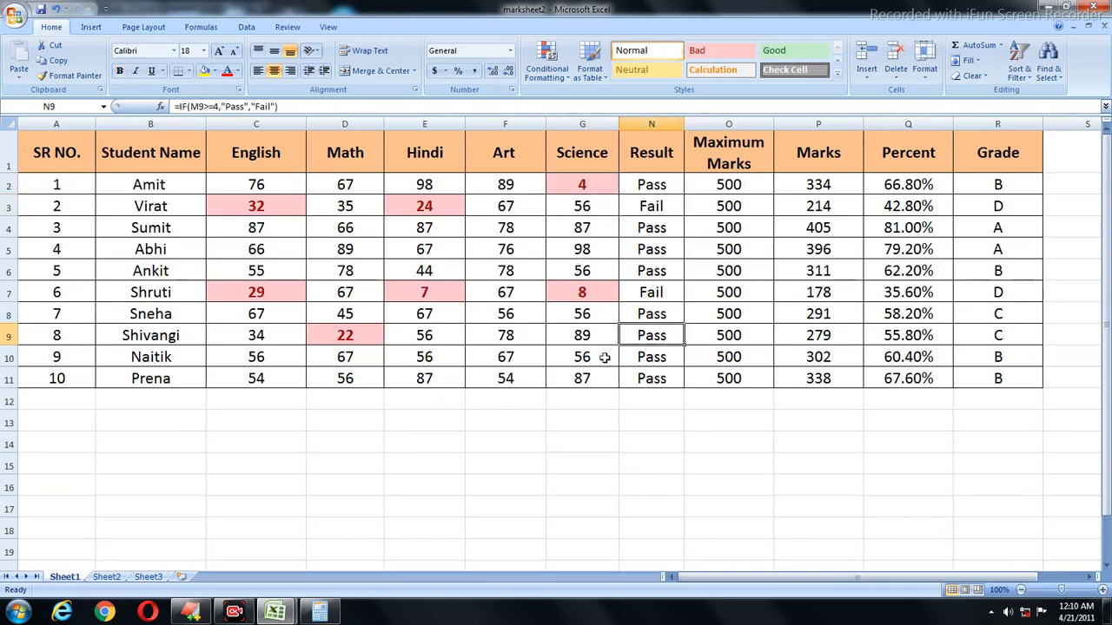
left_click(362, 336)
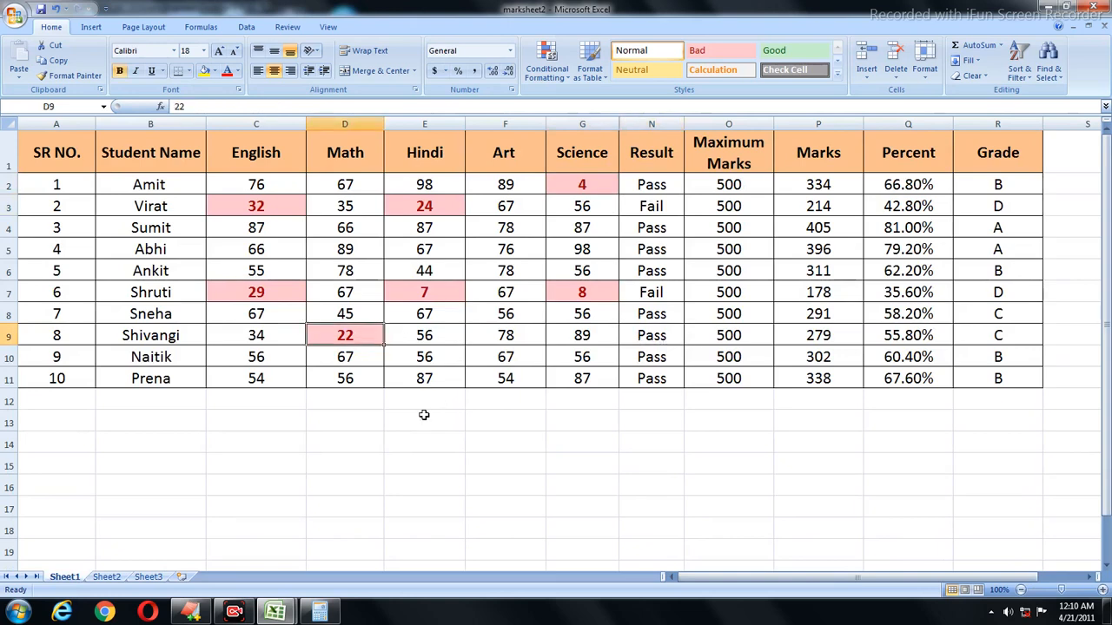
left_click(106, 578)
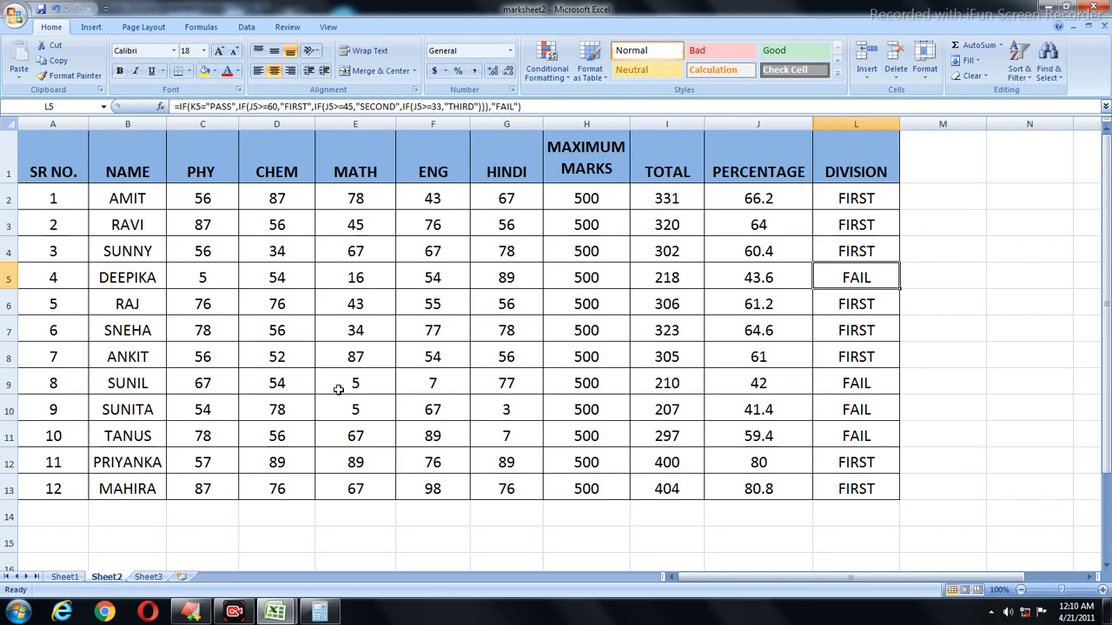
left_click(358, 412)
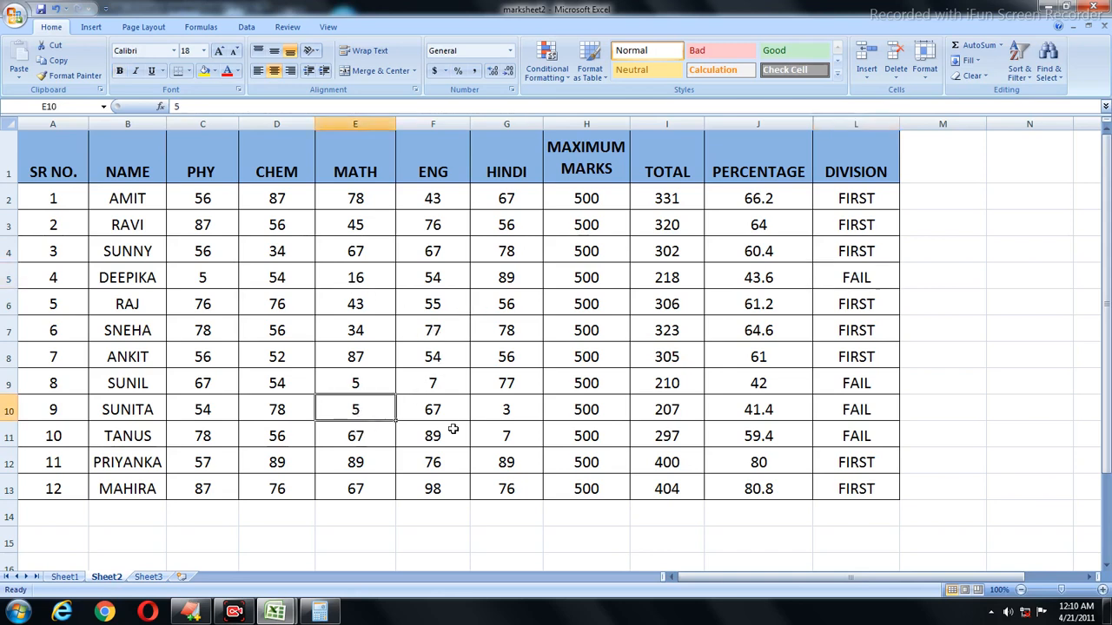
Compare the low HINDI mark in row 11 with the L11 DIVISION formula on Sheet2, and view the Result column on Sheet1.
left_click(528, 425)
left_click(377, 443)
left_click(528, 434)
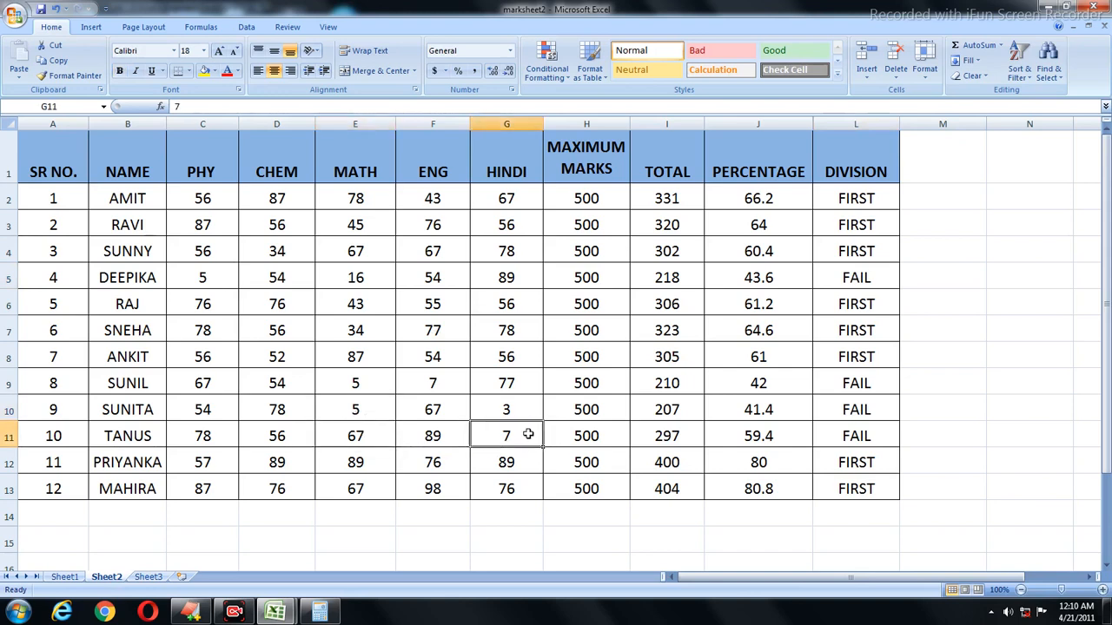
left_click(856, 437)
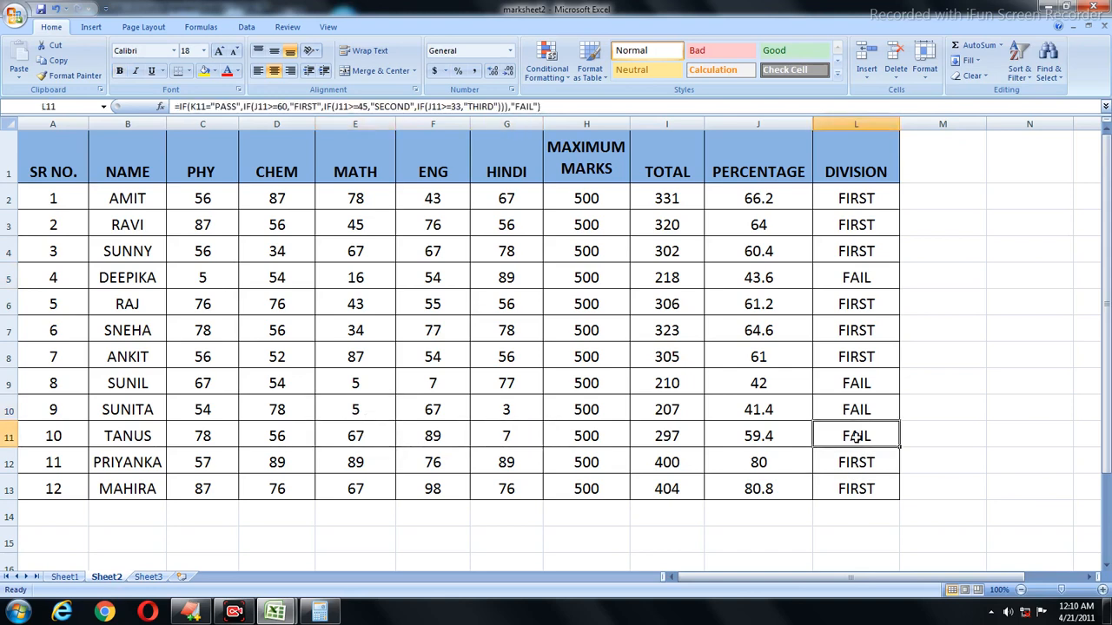
left_click(62, 577)
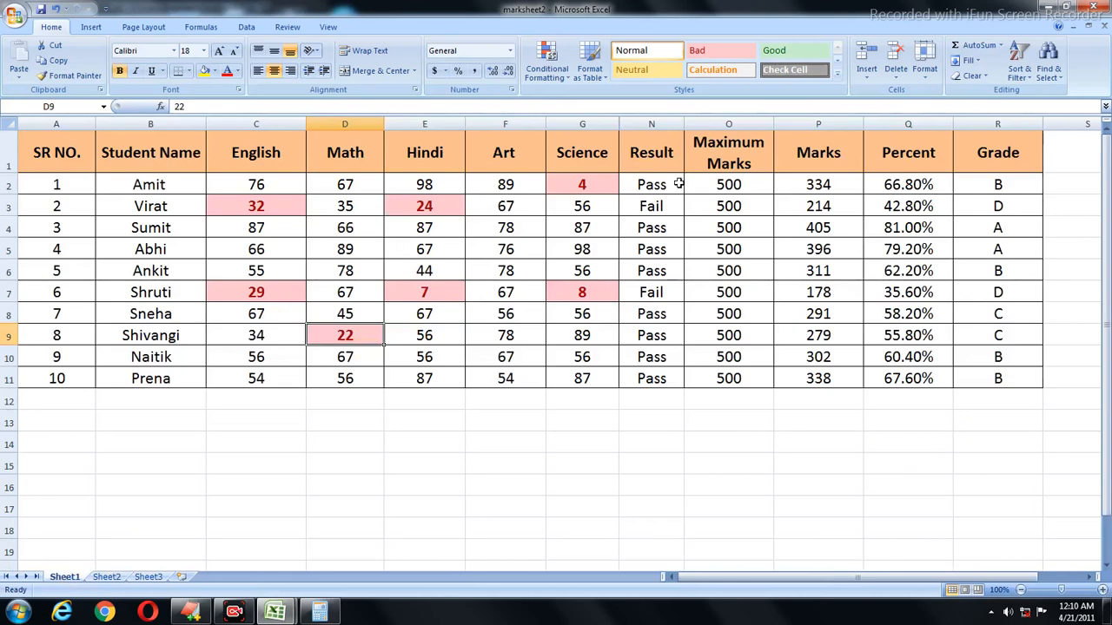
Switch to the Book1 workbook and compare the low MATH and ENG marks in row 9 with the K9 DIVISION formula.
left_click(278, 613)
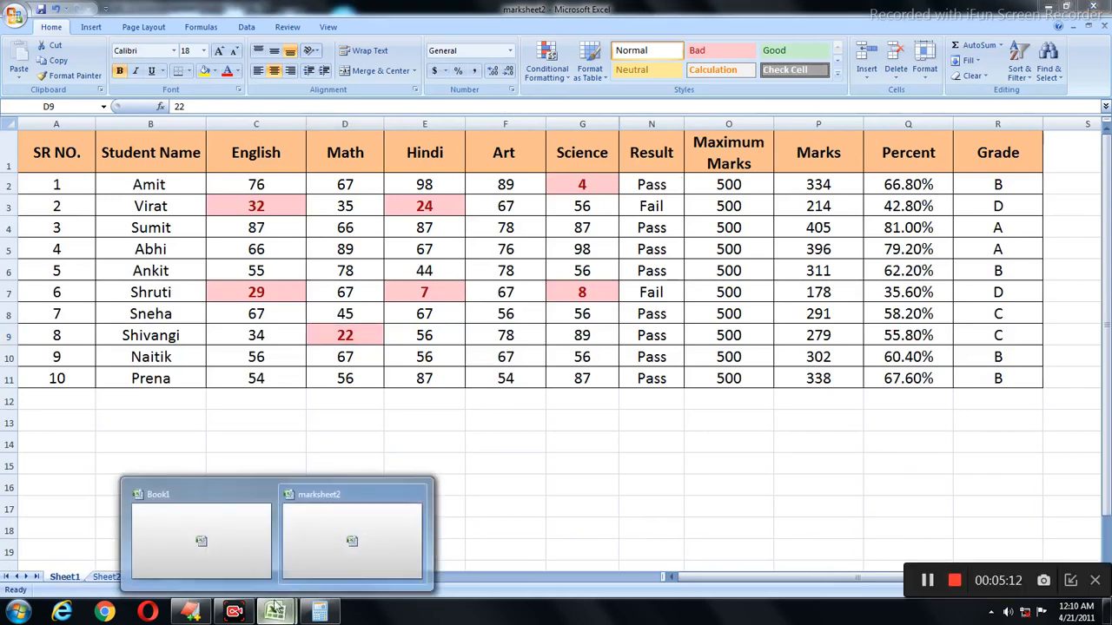
left_click(251, 513)
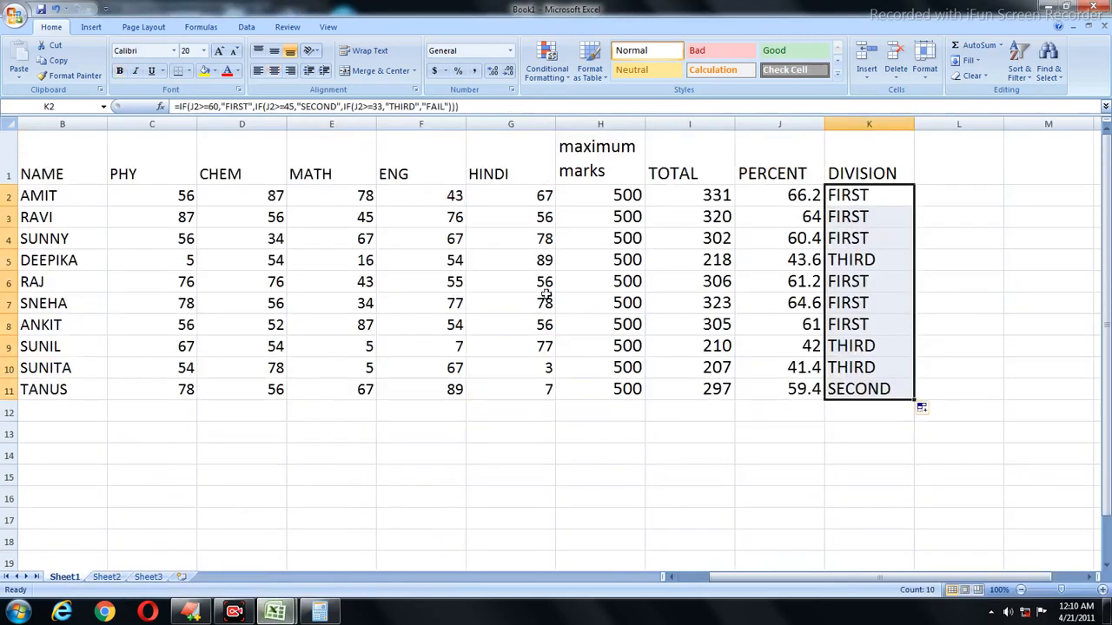
left_click(361, 352)
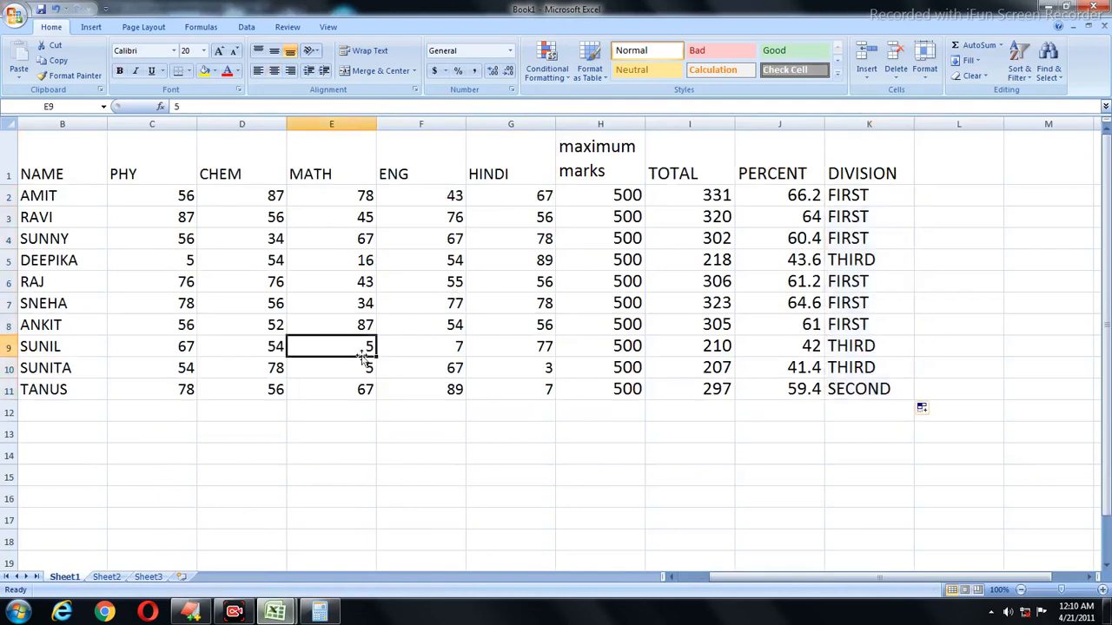
left_click(417, 350)
left_click(853, 347)
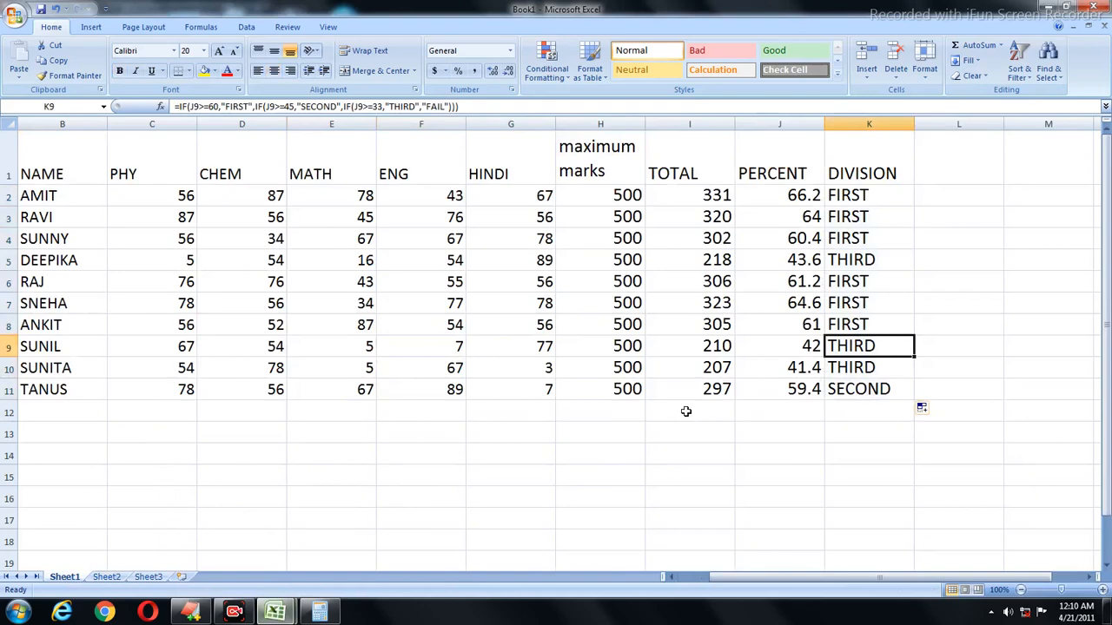
left_click(106, 577)
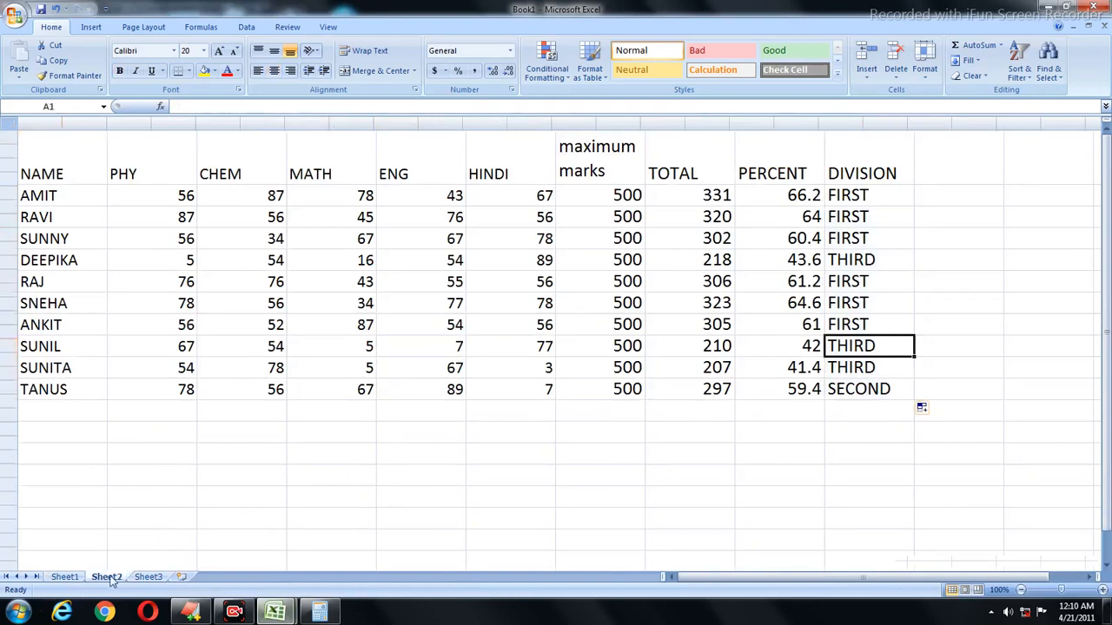
left_click(64, 576)
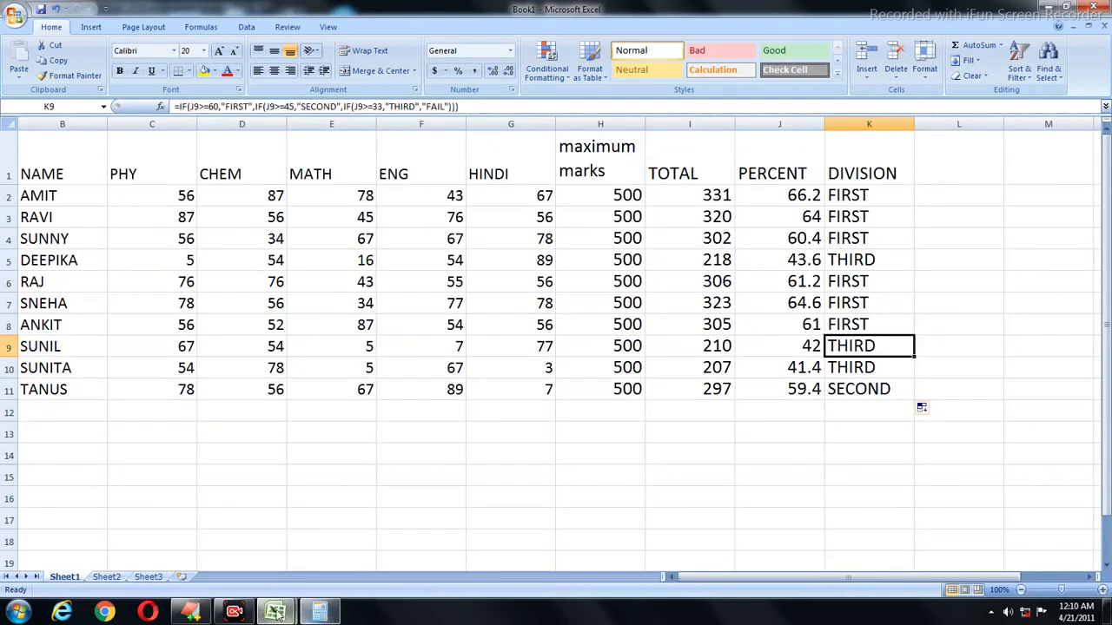
Switch to marksheet2 Sheet2 and compare the PHY and MATH marks in row 5 with the L5 DIVISION formula.
mouse_move(275, 612)
left_click(385, 523)
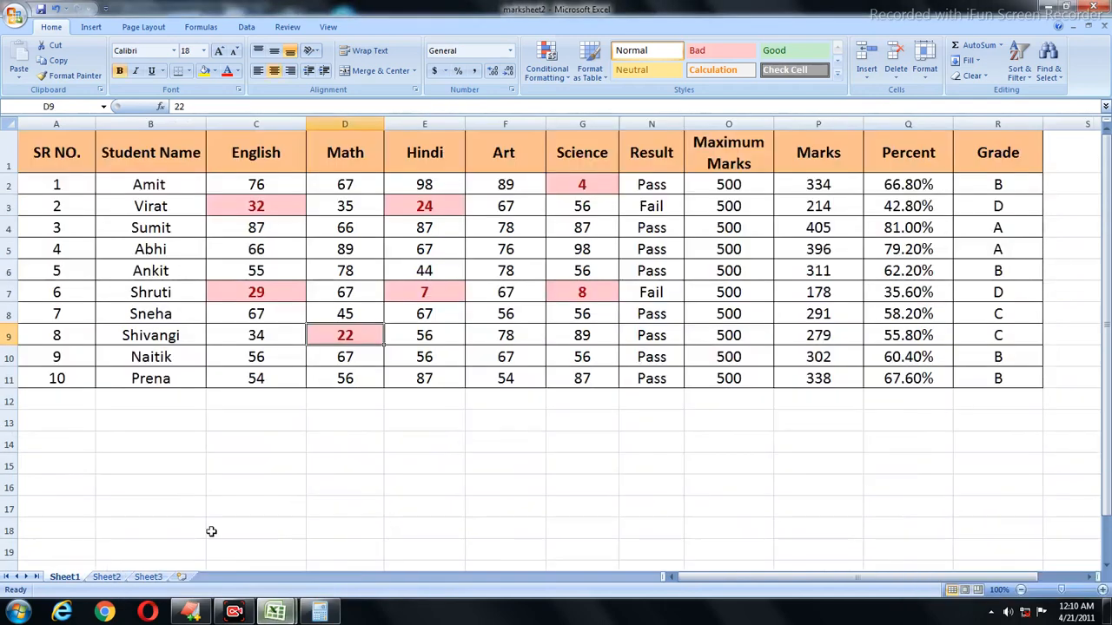
left_click(118, 578)
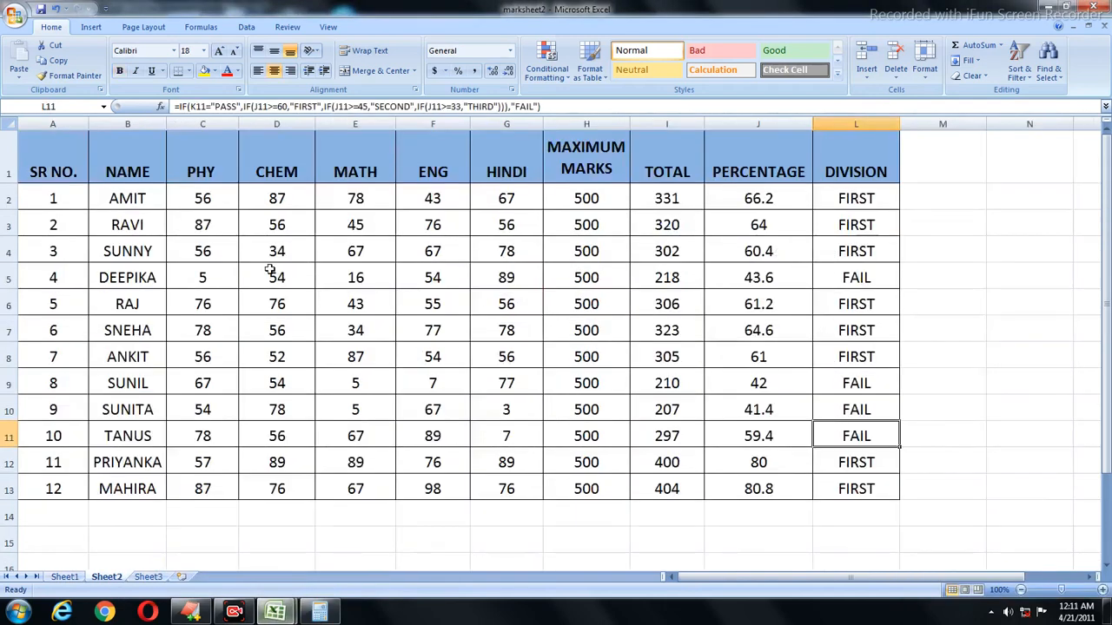
left_click(219, 279)
left_click(364, 268)
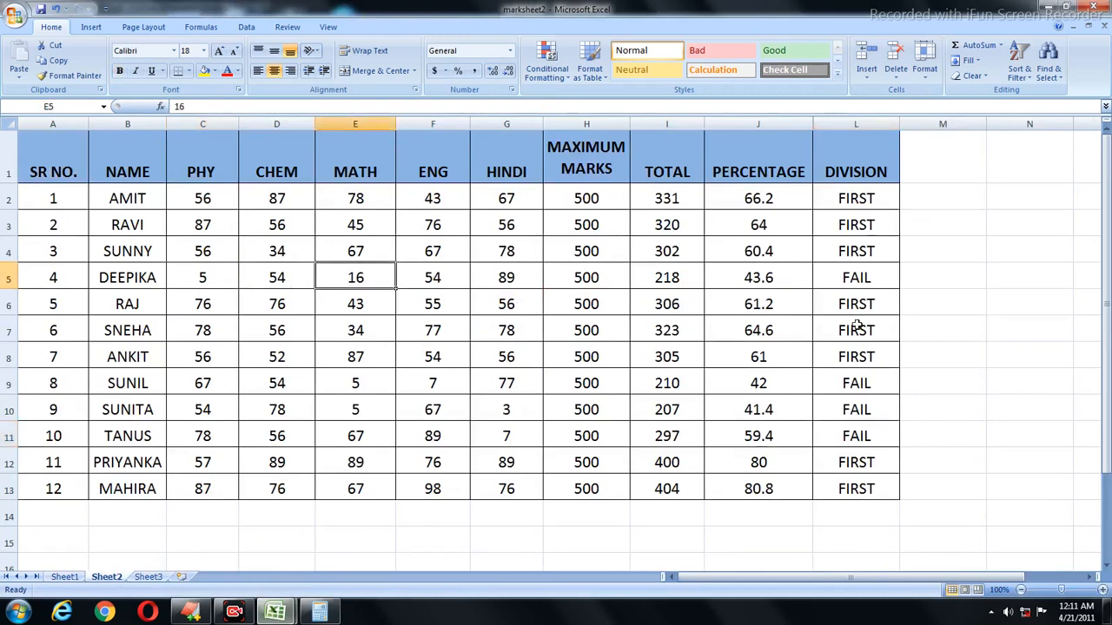
left_click(857, 277)
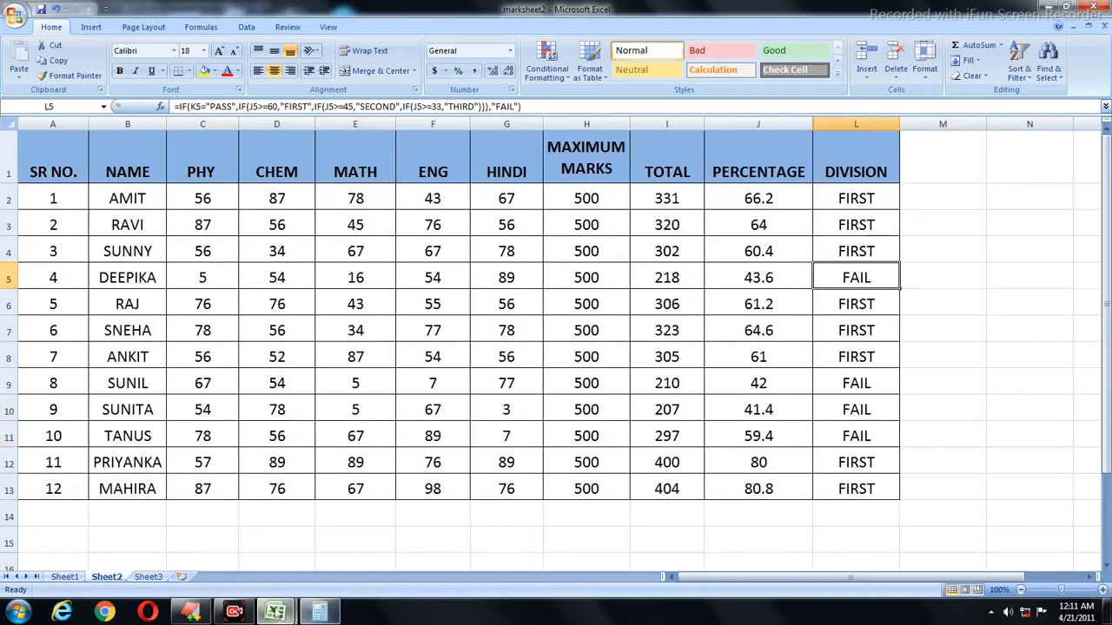
Return to Book1 and examine the K5 division formula along with the whole DIVISION and PERCENT columns.
mouse_move(275, 613)
left_click(248, 554)
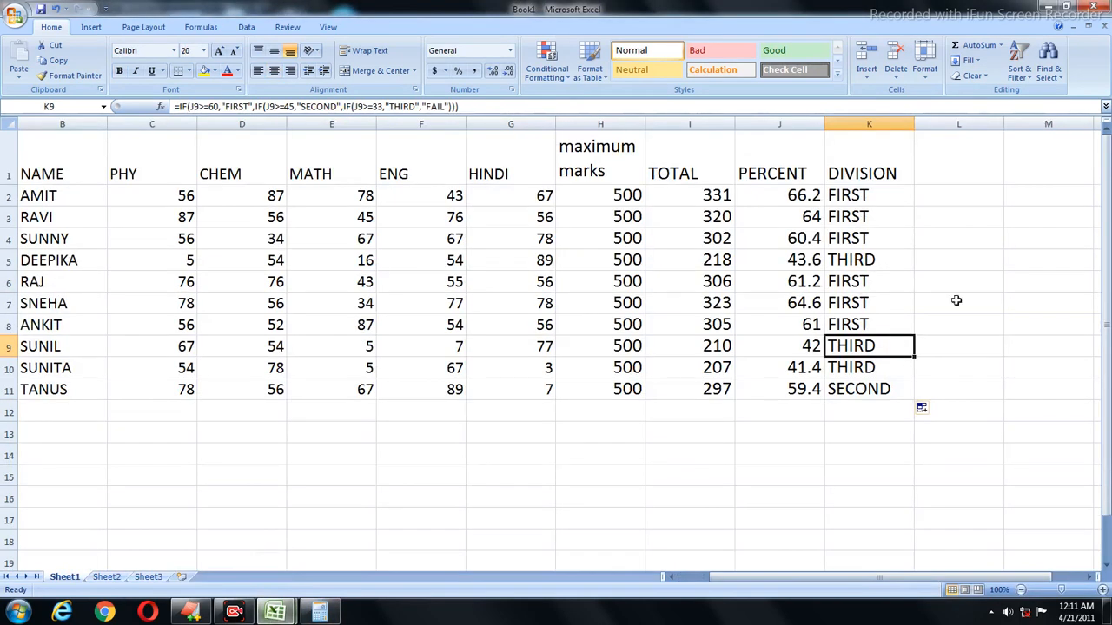
left_click(860, 257)
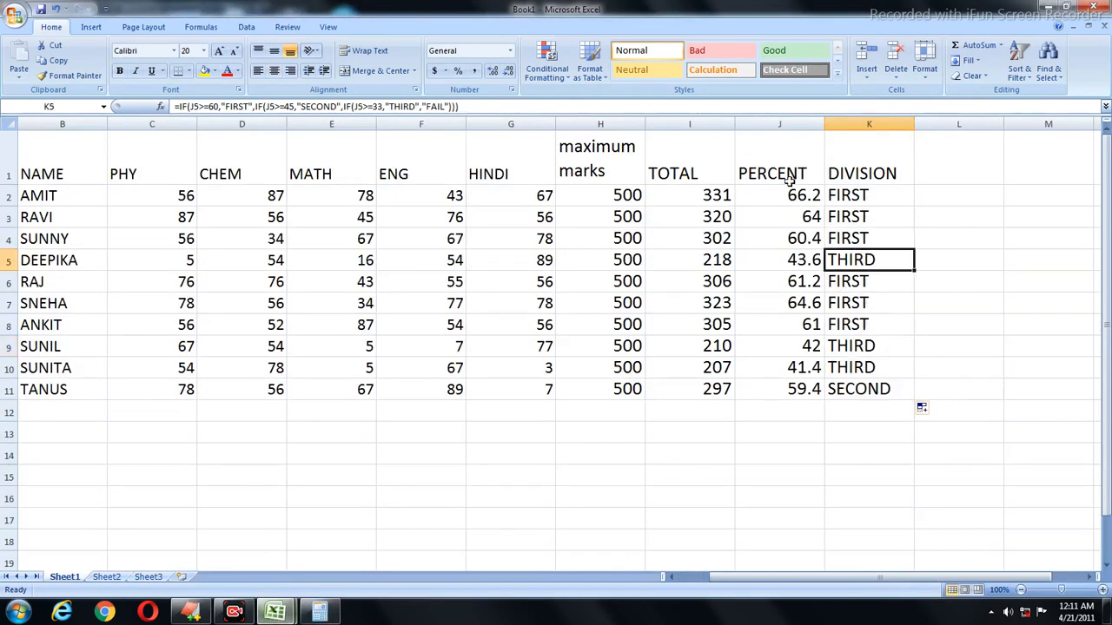
left_click_drag(884, 193, 886, 392)
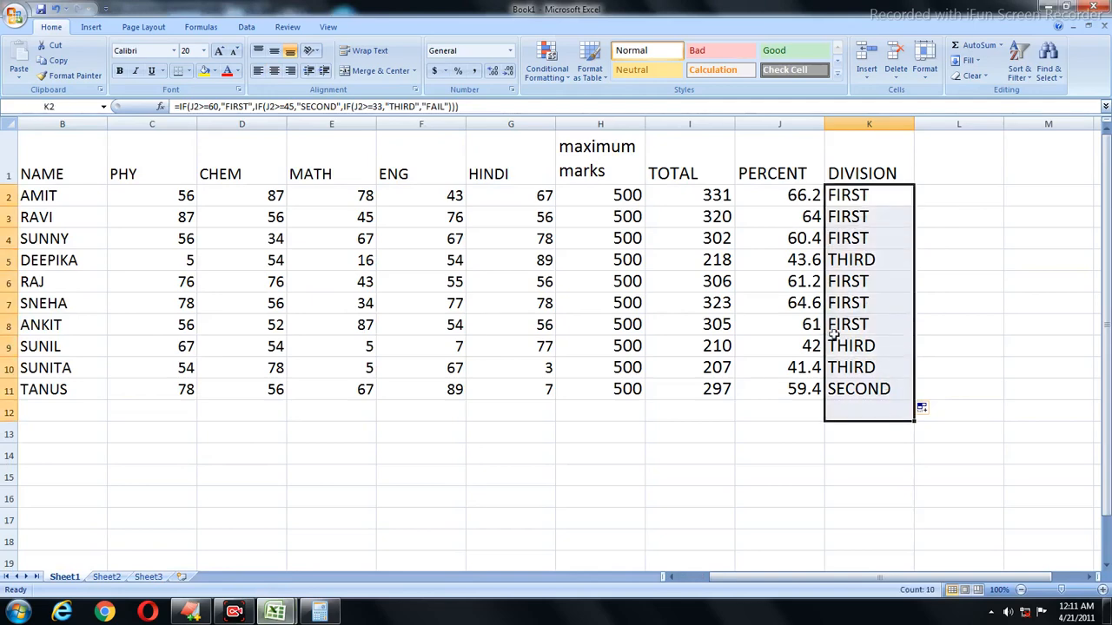
left_click_drag(786, 194, 787, 408)
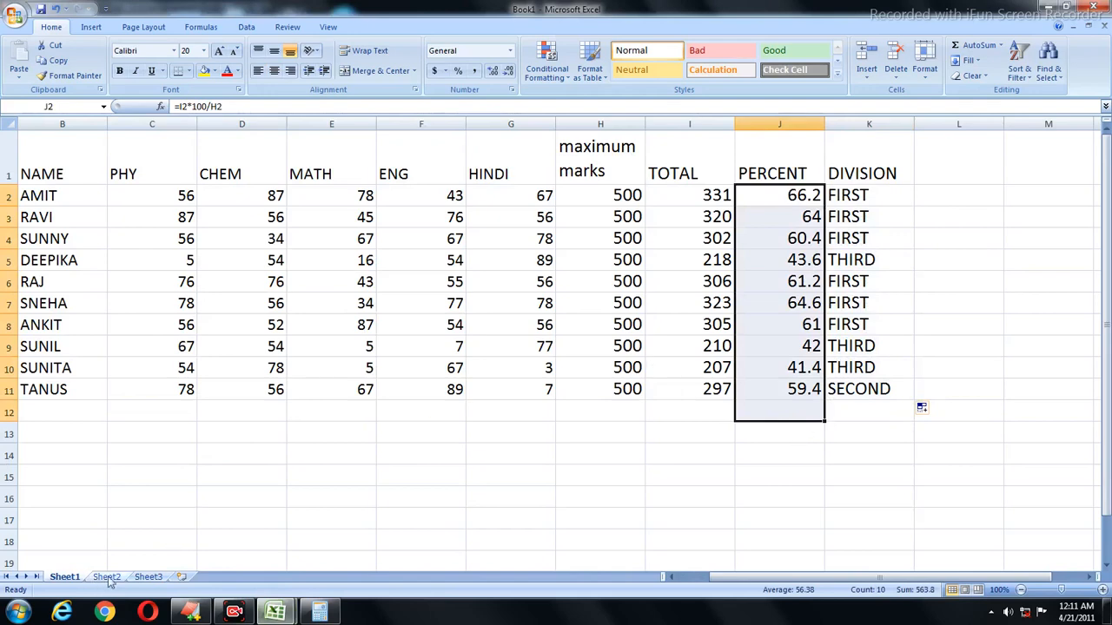
Switch to marksheet2 and examine the row 5 PERCENTAGE beside its DIVISION.
left_click(275, 612)
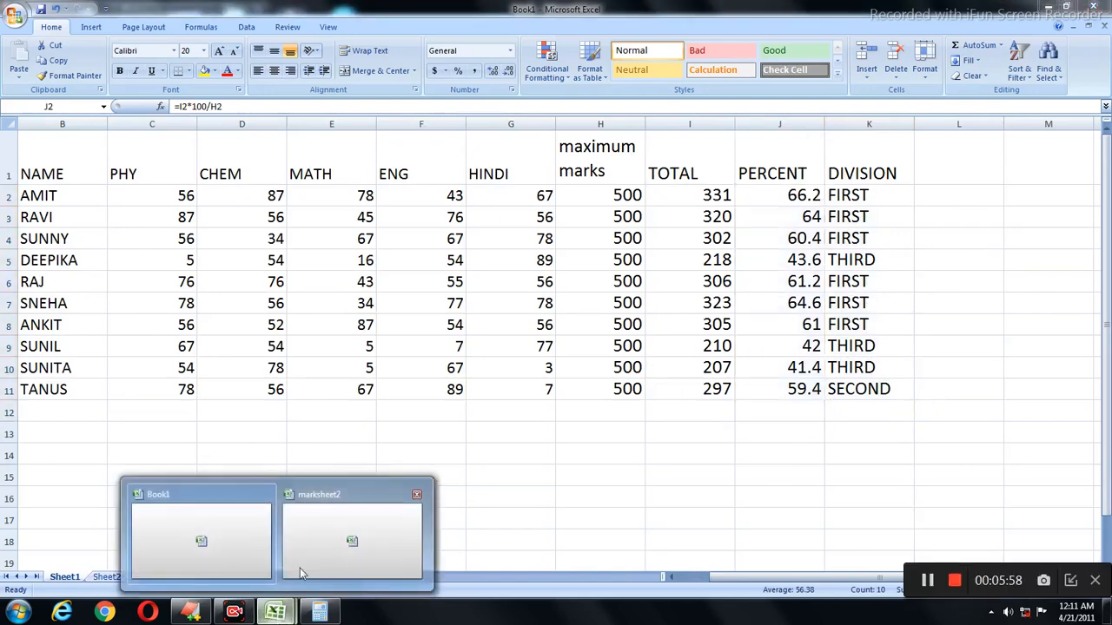
left_click(313, 539)
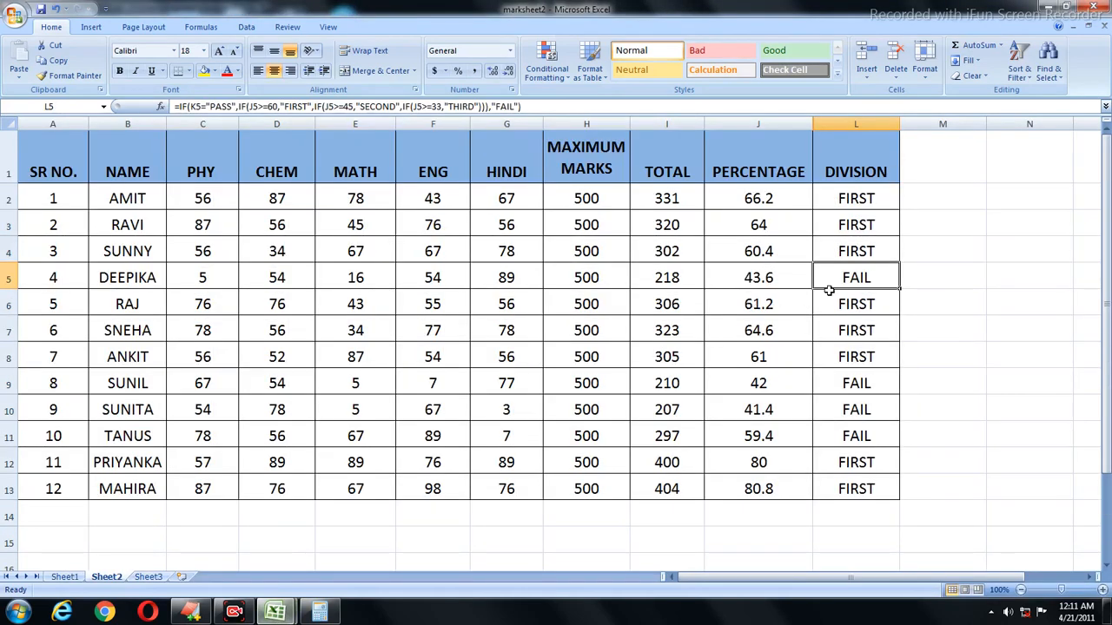
left_click(785, 277)
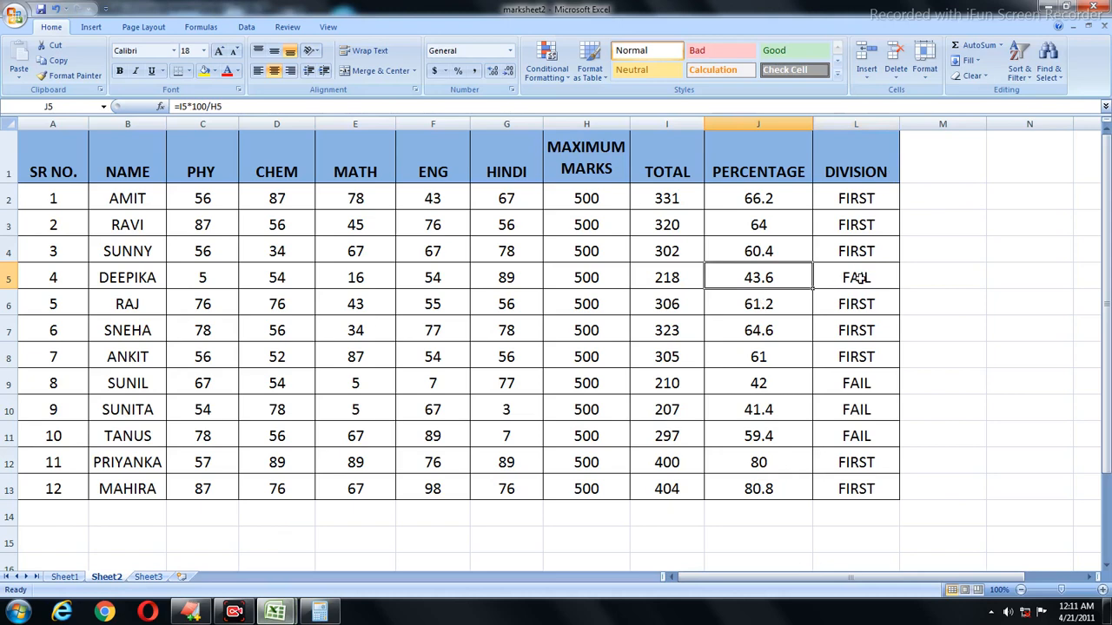
Return to Book1 and check row 5's PERCENT and DIVISION formulas against its low PHY and MATH marks.
left_click(283, 615)
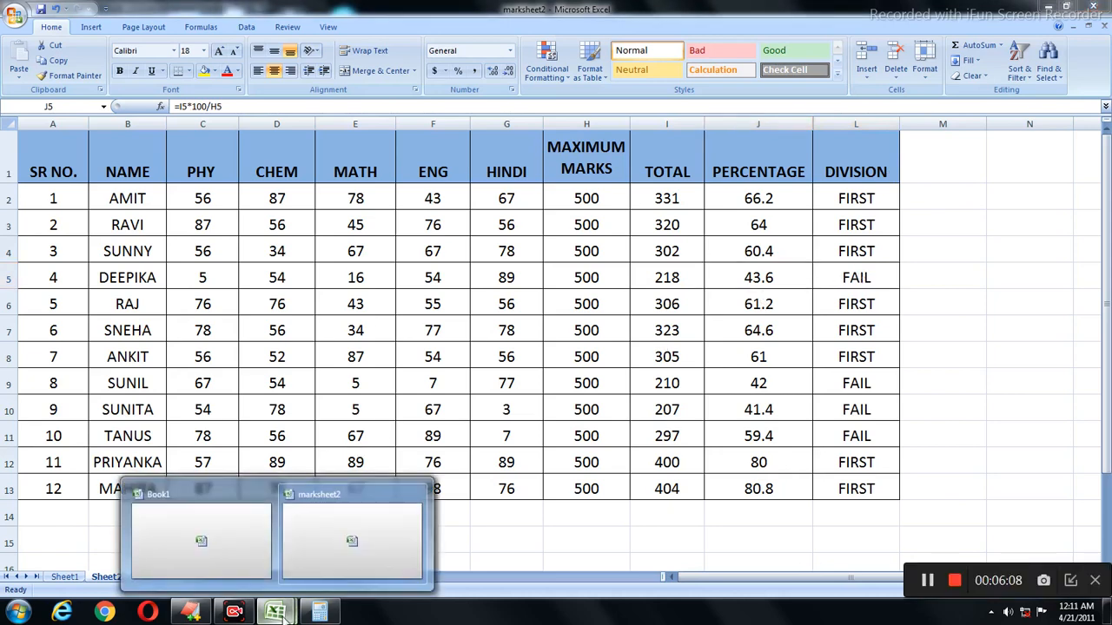
left_click(241, 555)
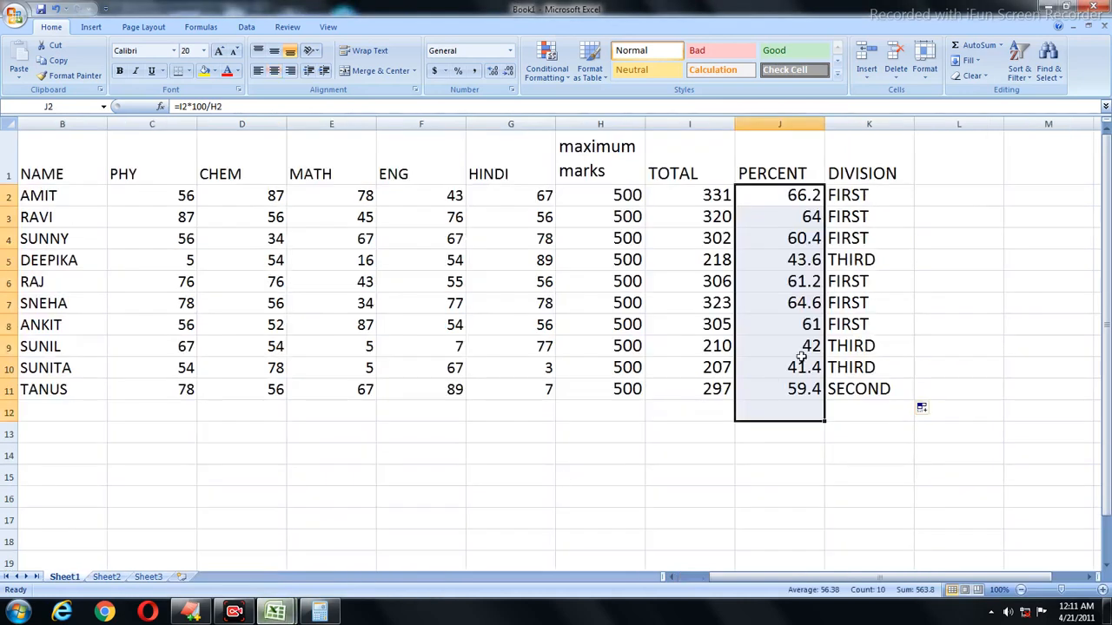
left_click(832, 260)
left_click(791, 260)
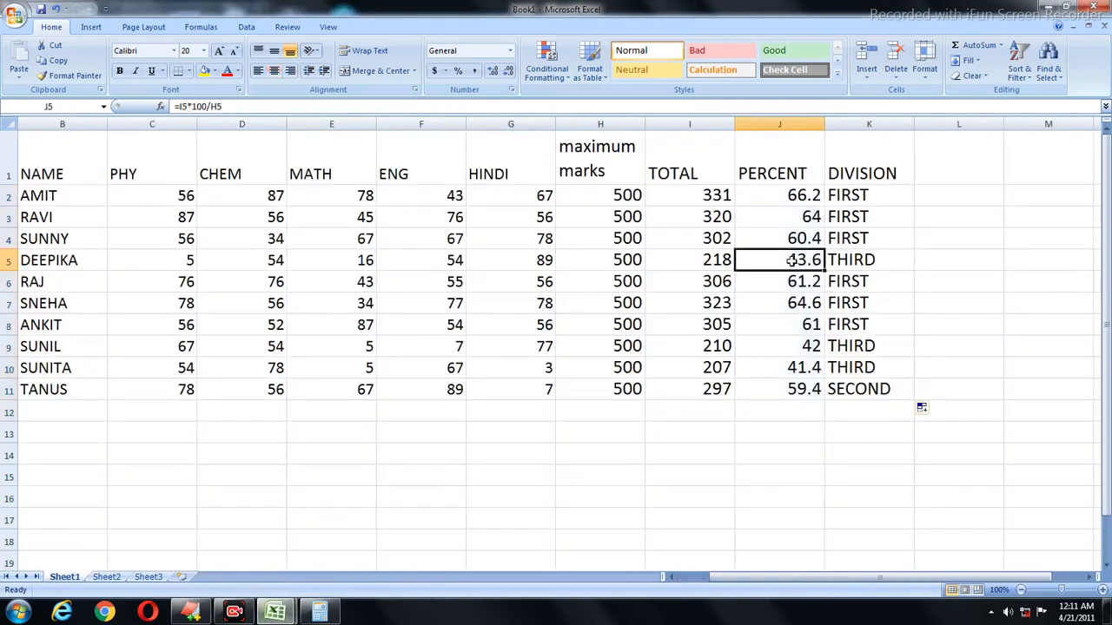
left_click(905, 266)
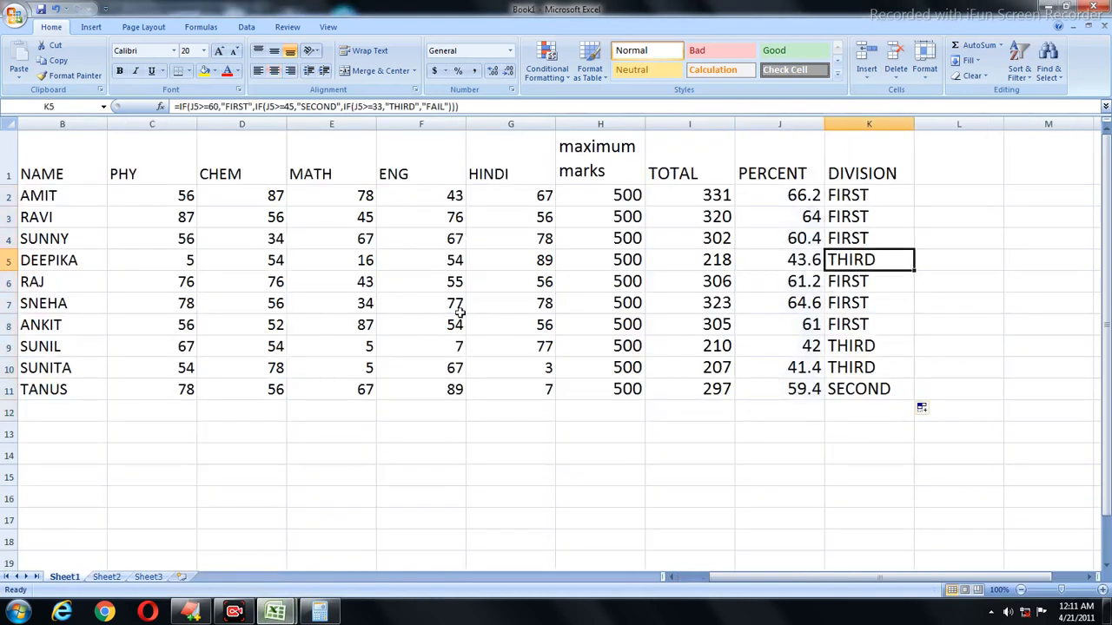
left_click(202, 261)
left_click(348, 258)
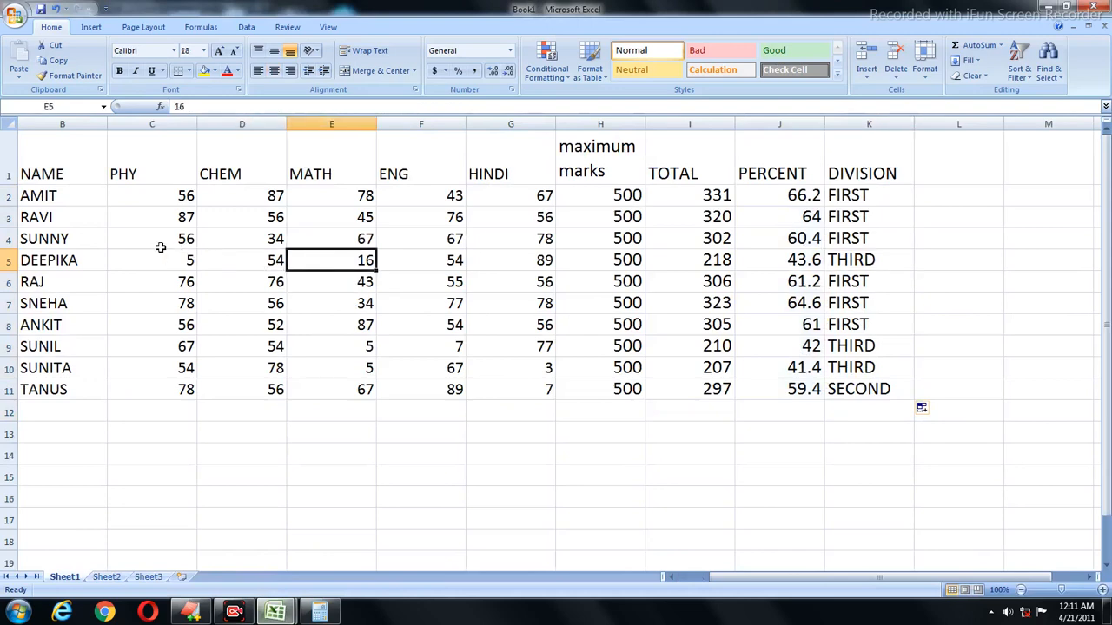
left_click(159, 254)
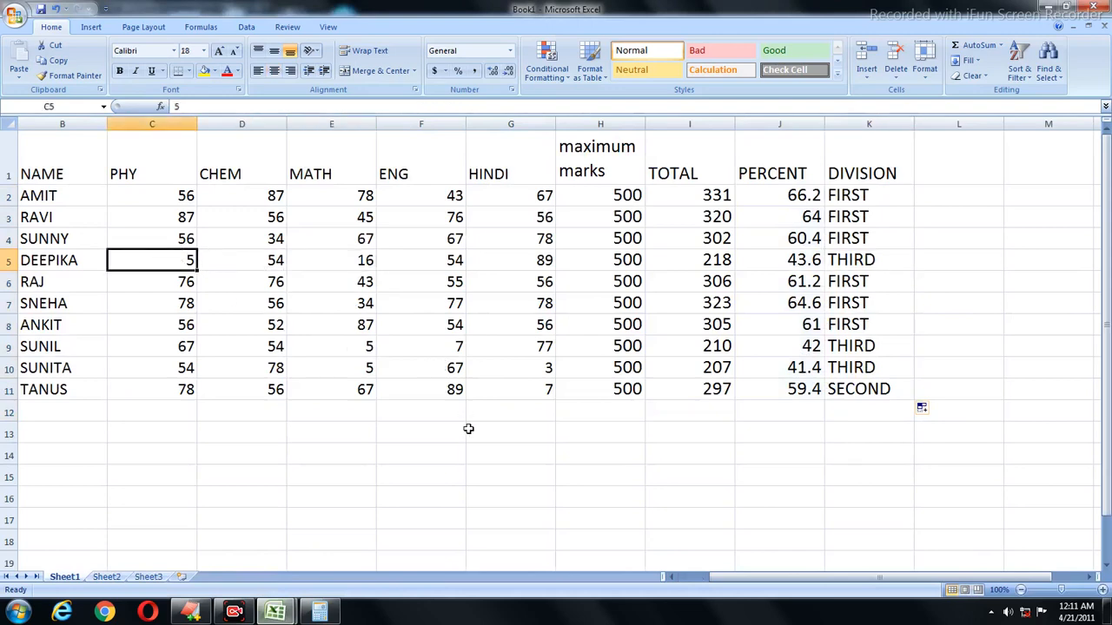
View the marksheet2 DIVISION results again, then return to Book1 and inspect the DIVISION formula in K5.
mouse_move(274, 614)
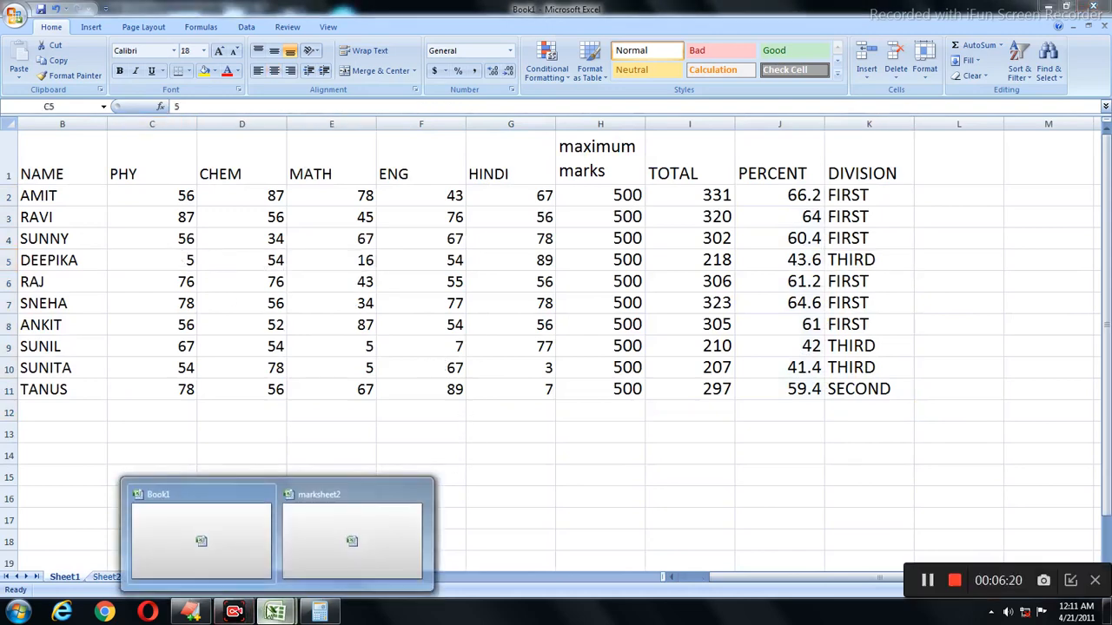
left_click(377, 557)
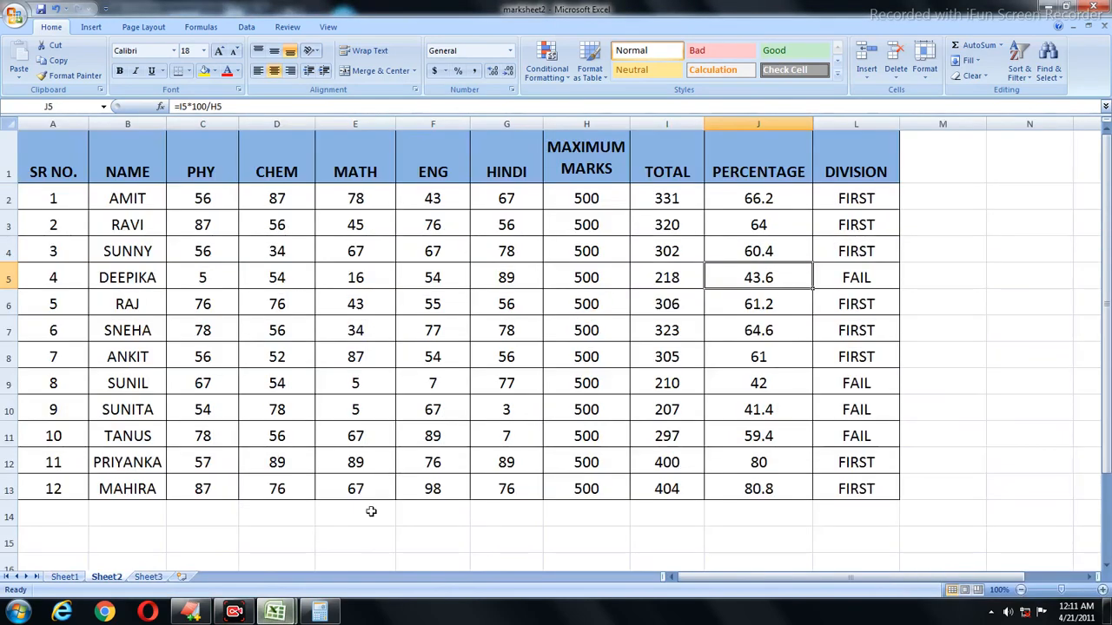
left_click(276, 543)
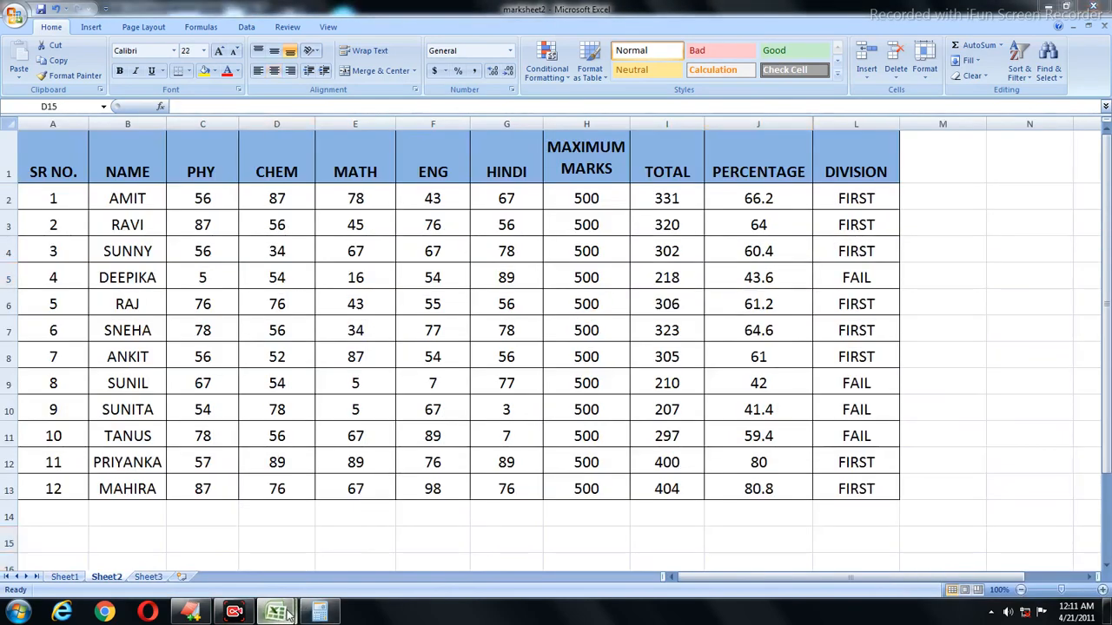
mouse_move(275, 613)
left_click(265, 557)
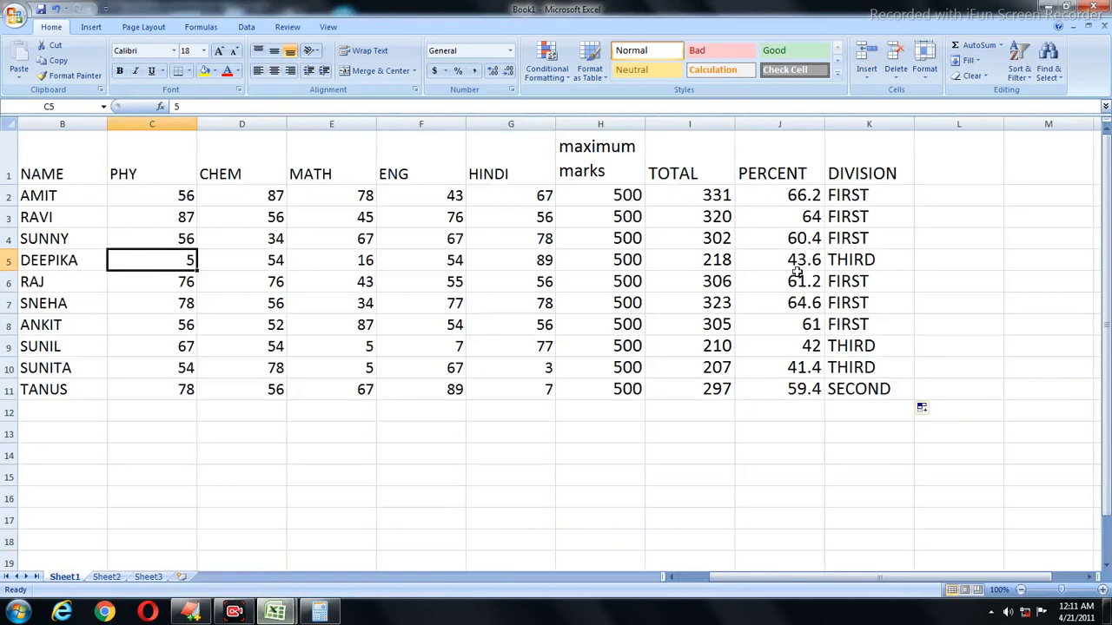
left_click(851, 253)
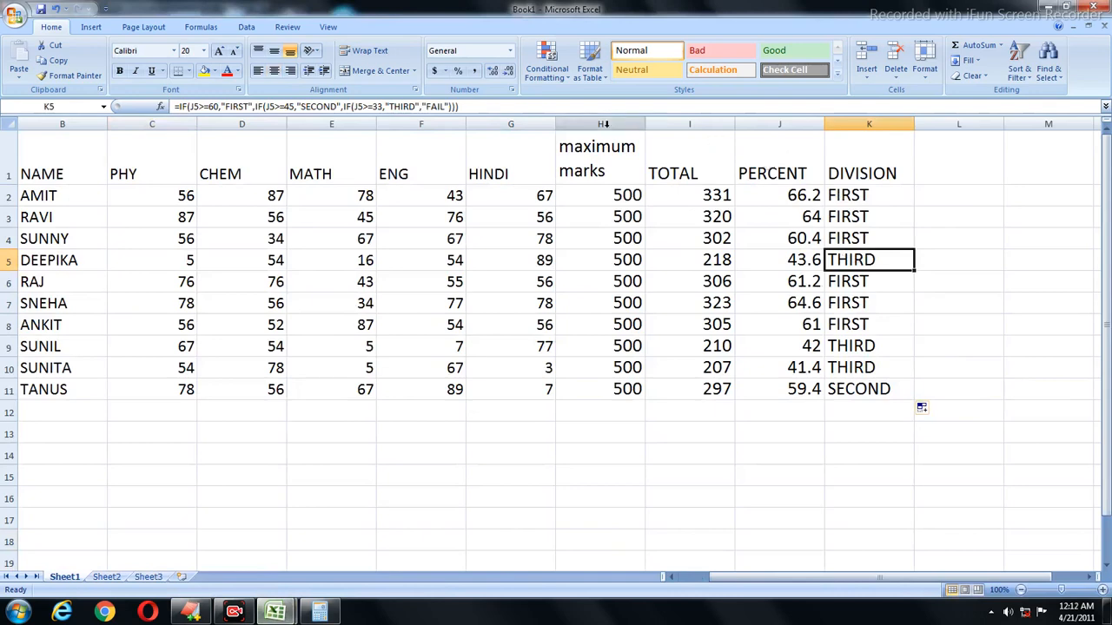
Insert a blank column before DIVISION and give it the heading PASS/FAIL in K1.
left_click(603, 115)
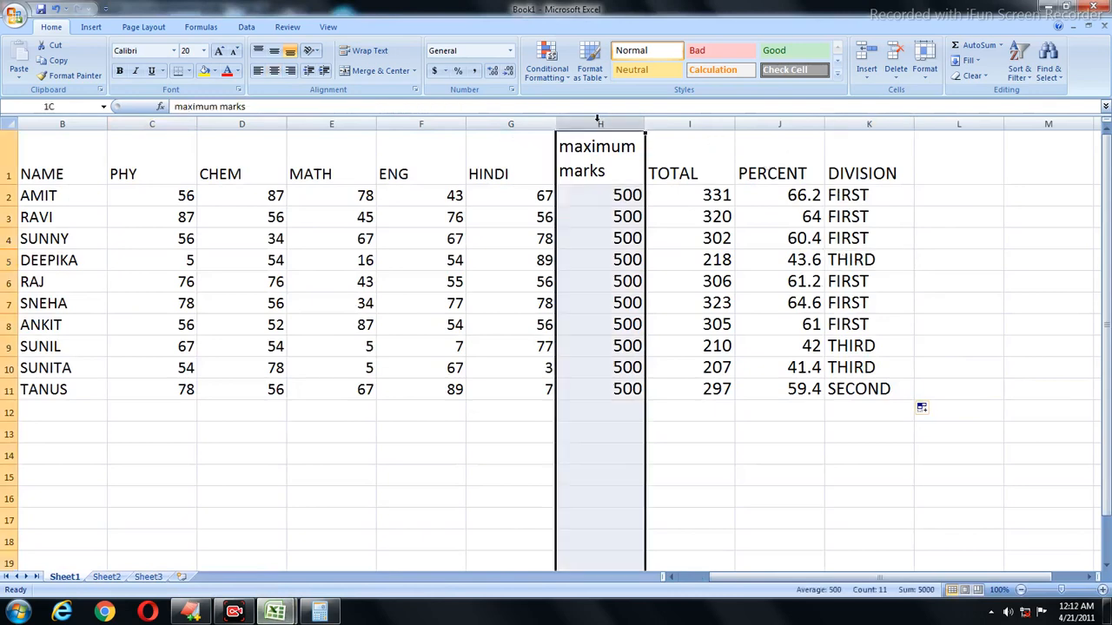
left_click(702, 137)
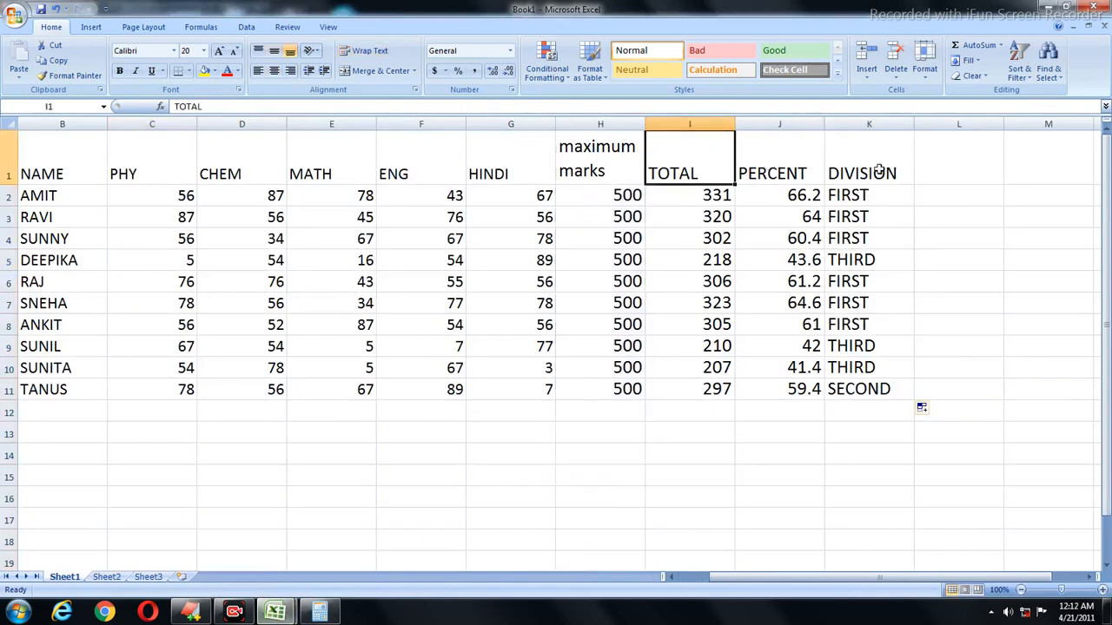
left_click(858, 123)
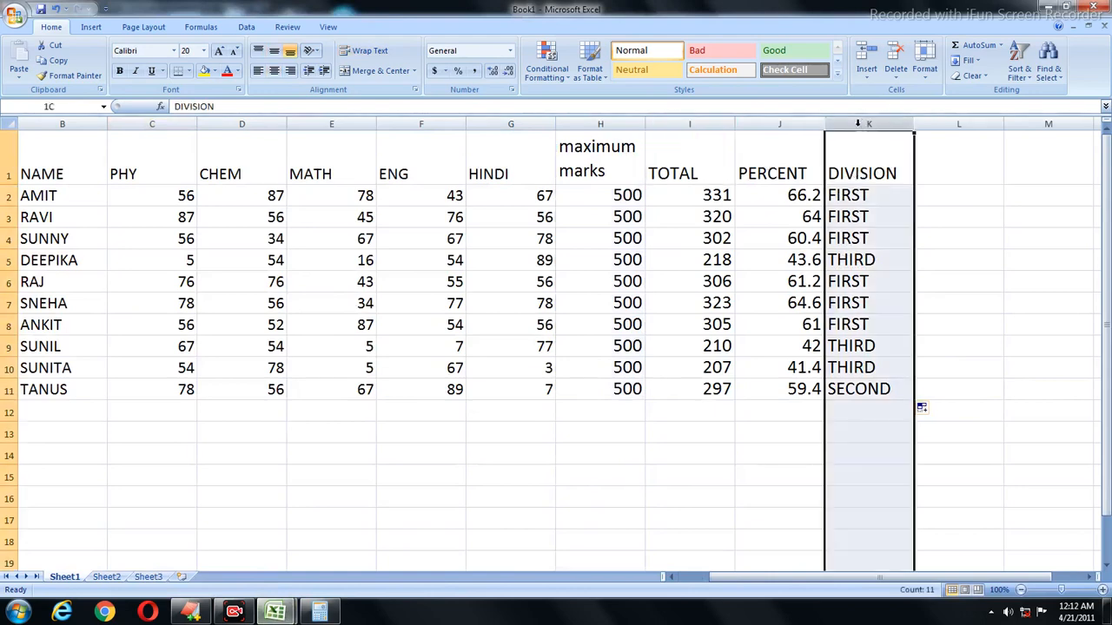
right_click(860, 131)
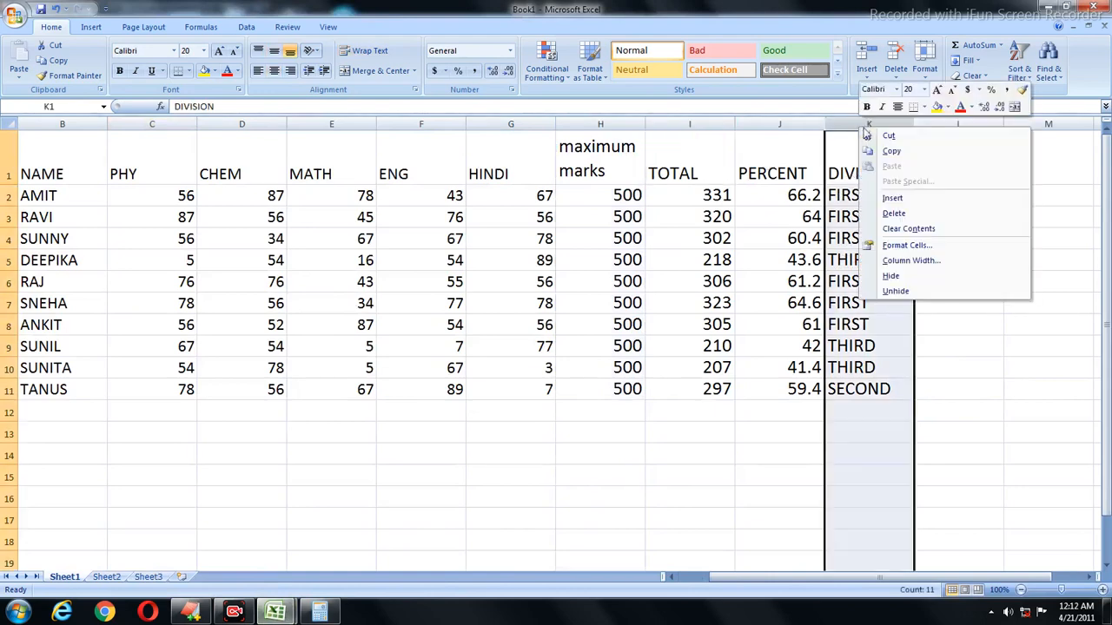
left_click(899, 198)
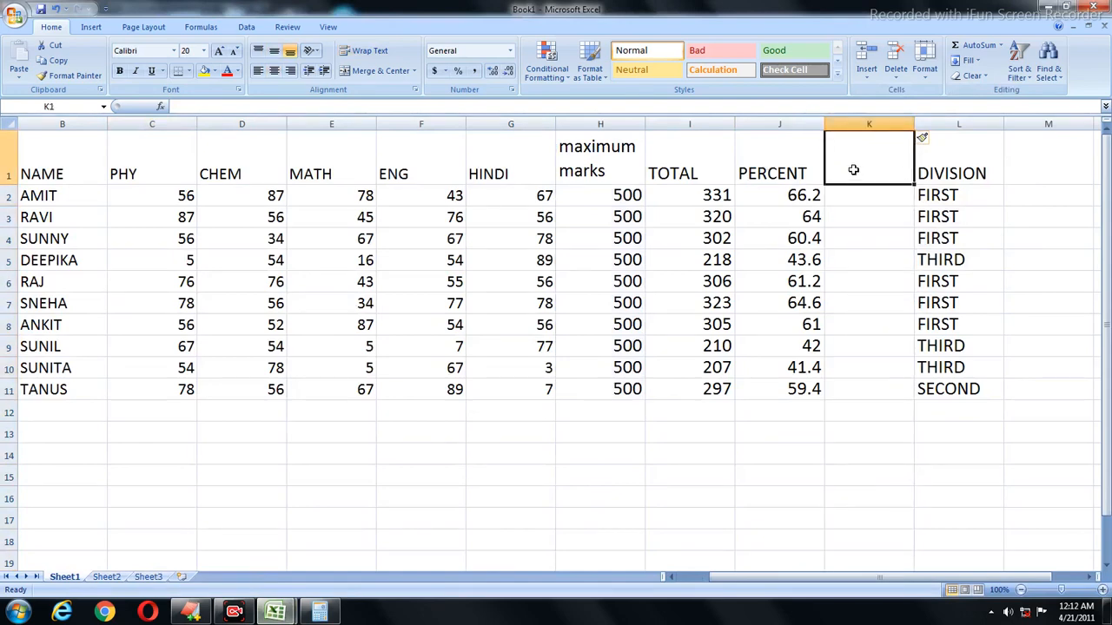
type("PAA")
key("BackSpace")
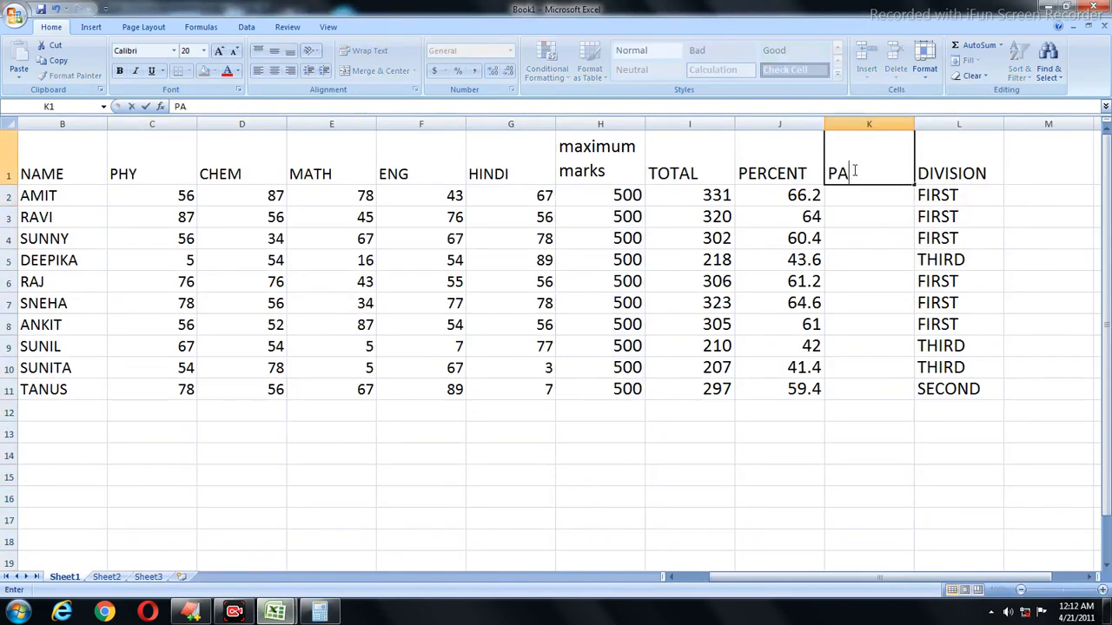
type("SS/FAIL")
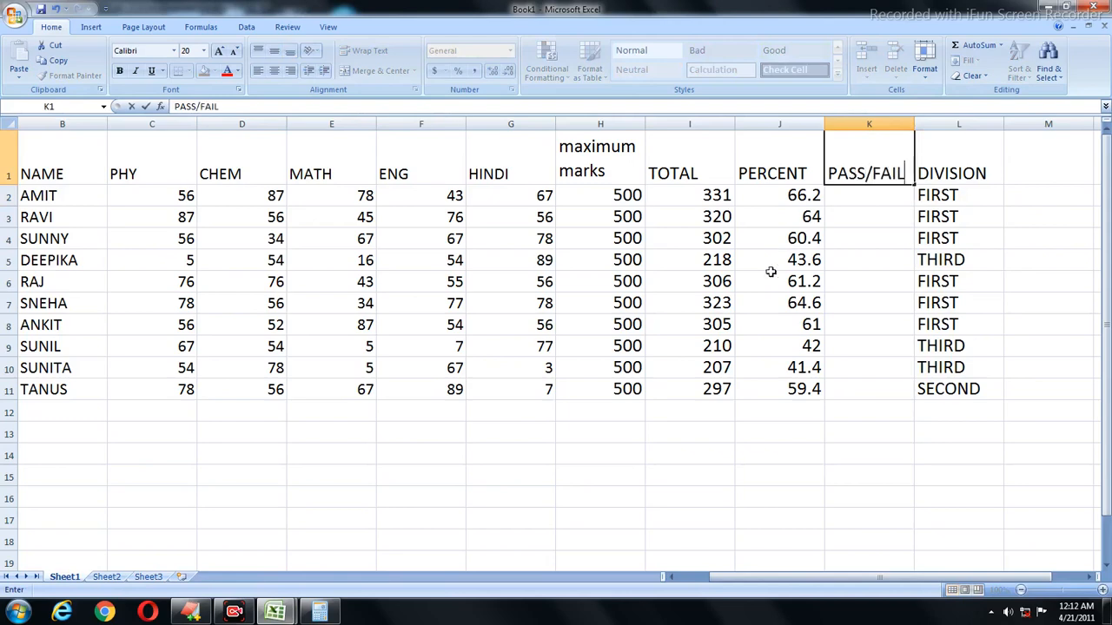
left_click(899, 254)
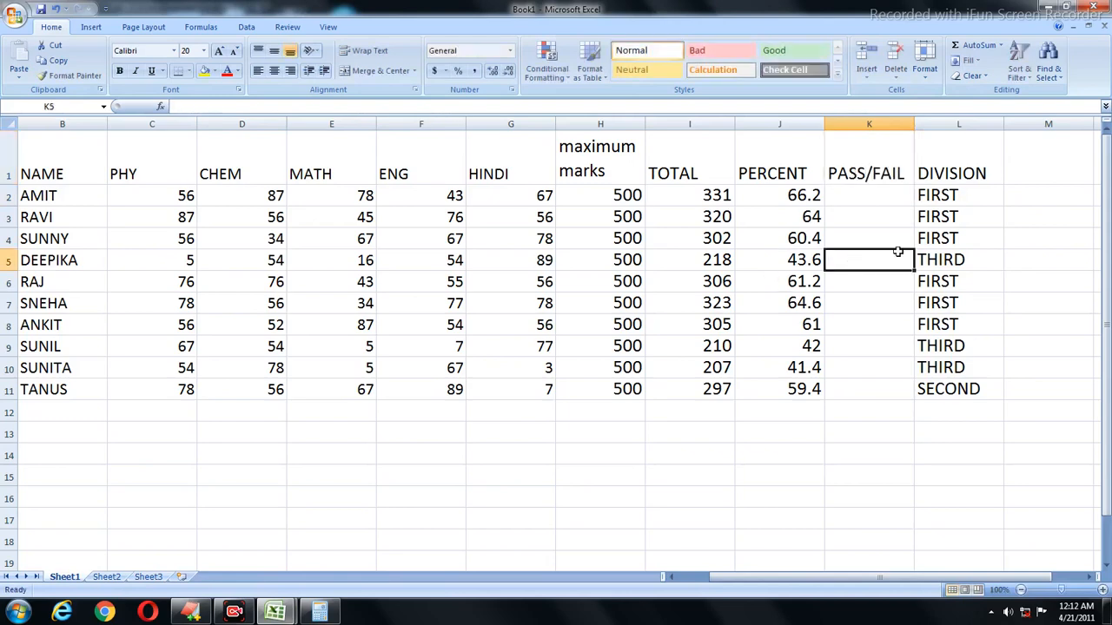
Check row 2's marks in C2:G2 and enter PASS in K2, K3 and K4.
left_click(860, 193)
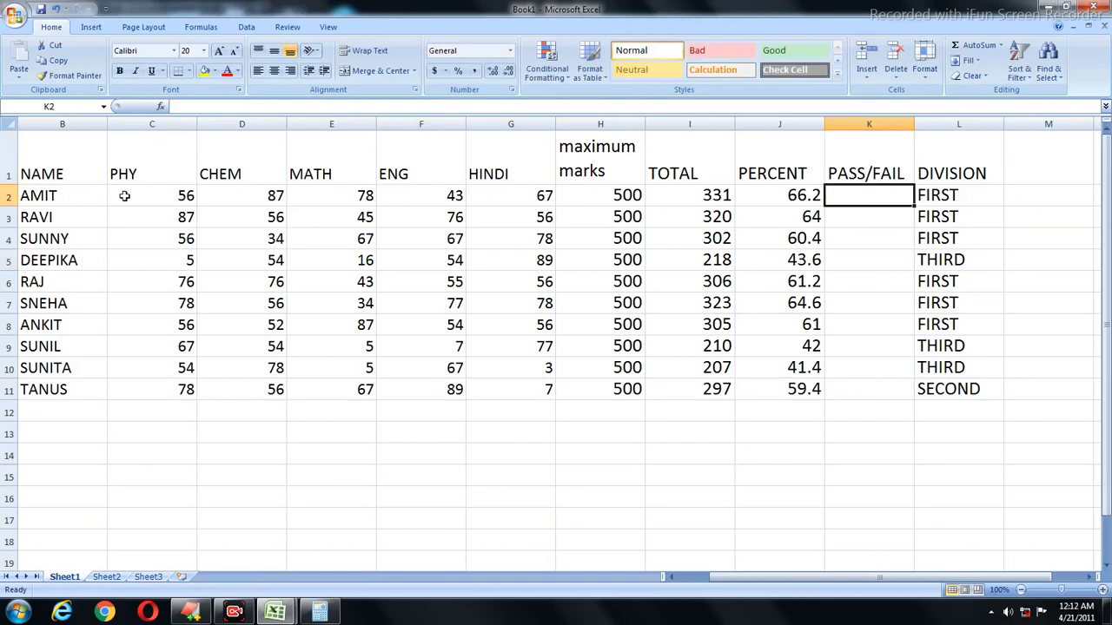
left_click_drag(131, 195, 505, 191)
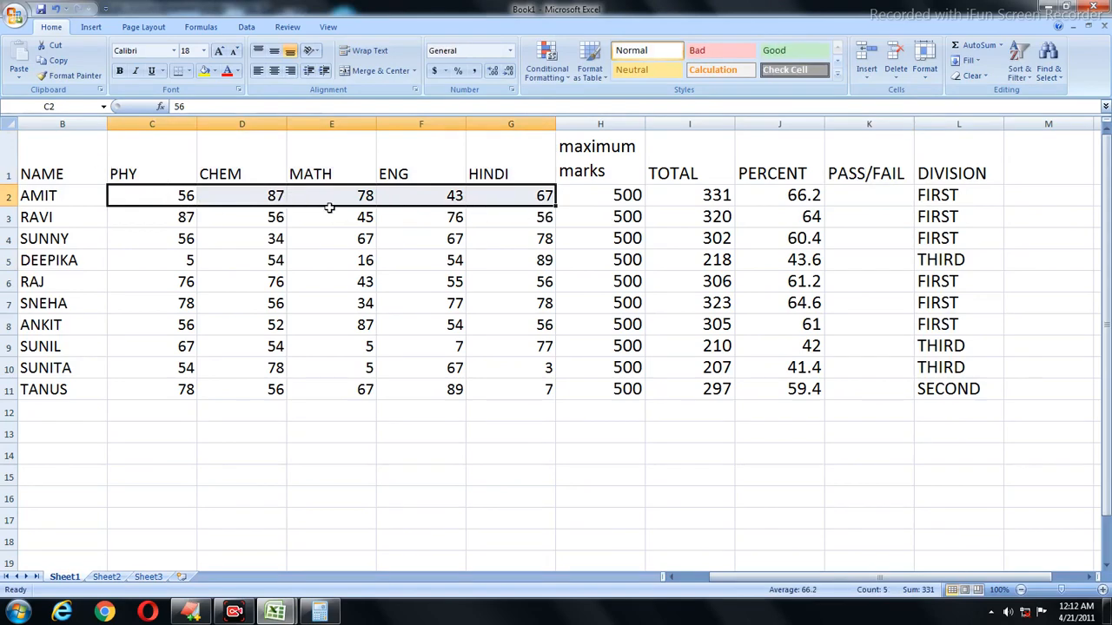
left_click(846, 194)
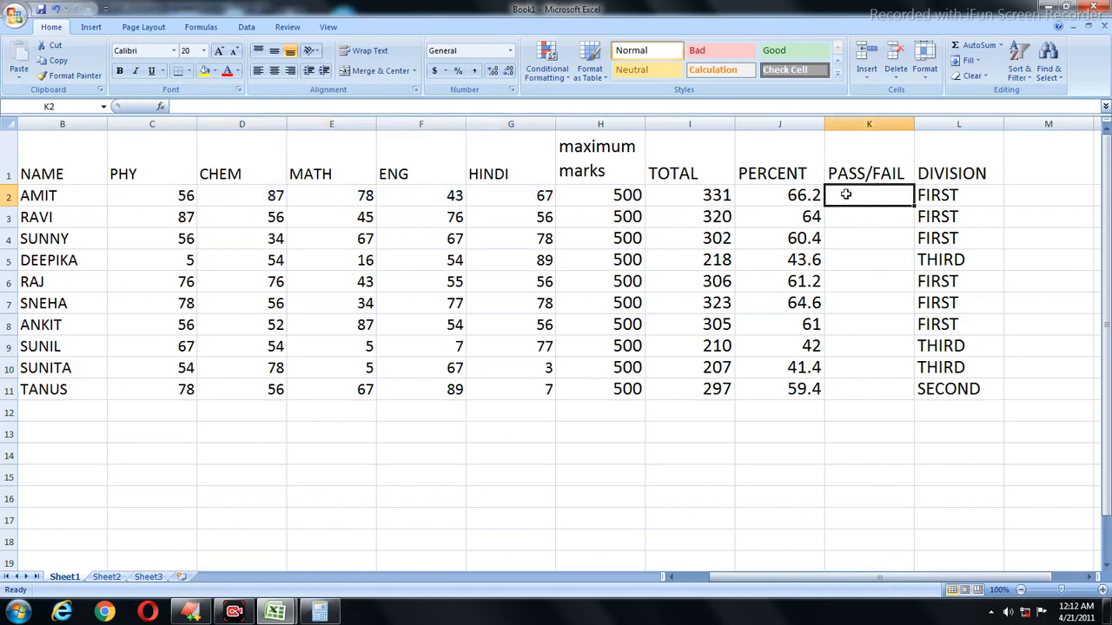
type("PASS")
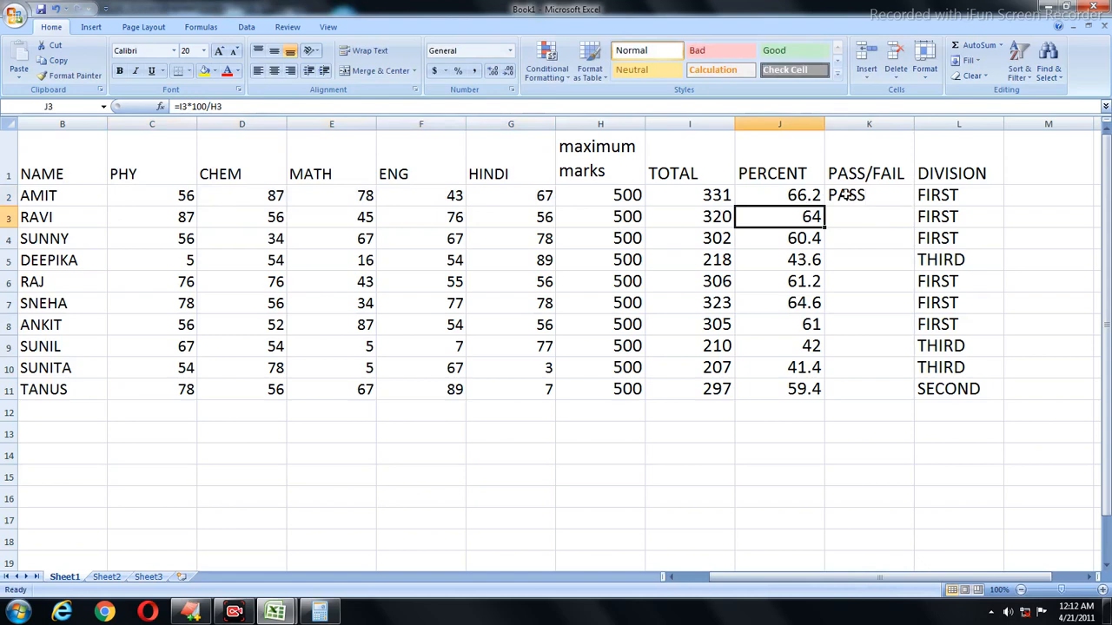
key("Right")
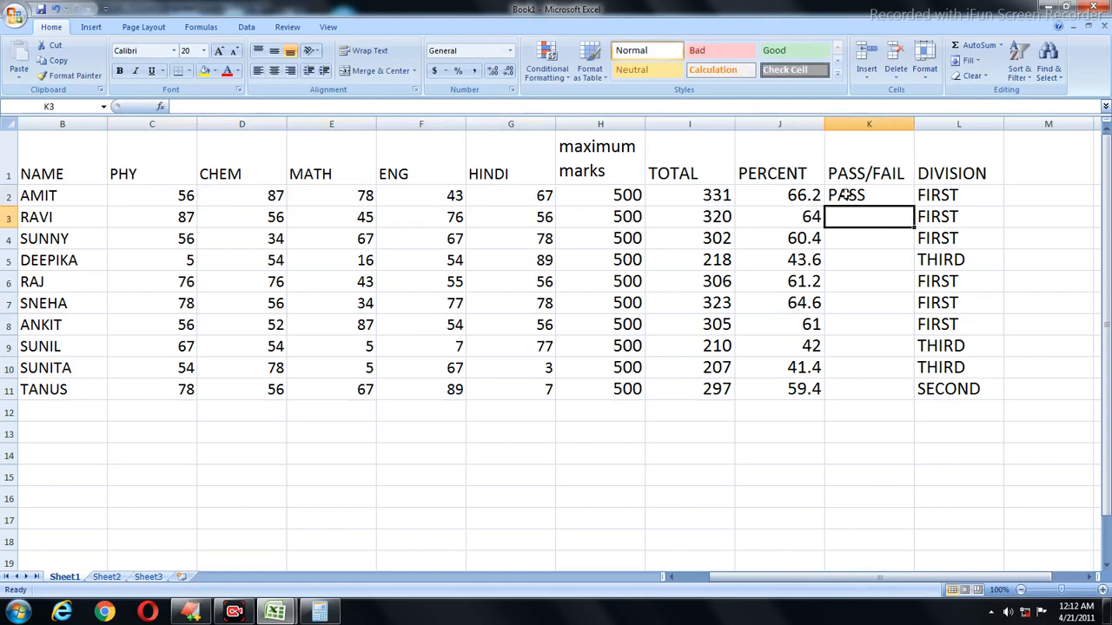
type("PASS")
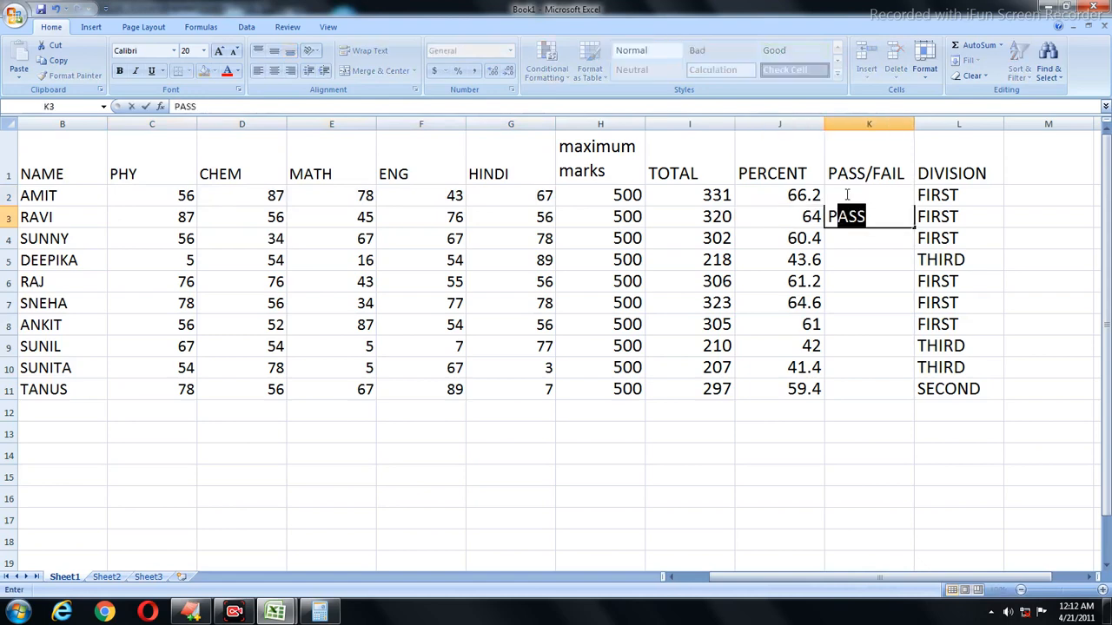
key("Return")
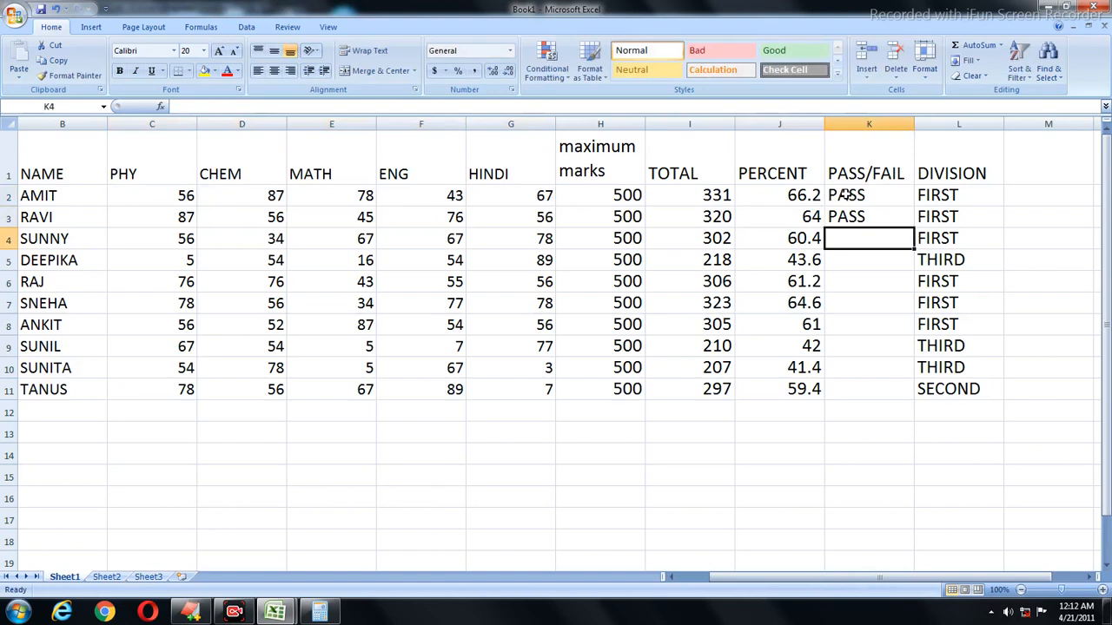
type("PASS")
key("Return")
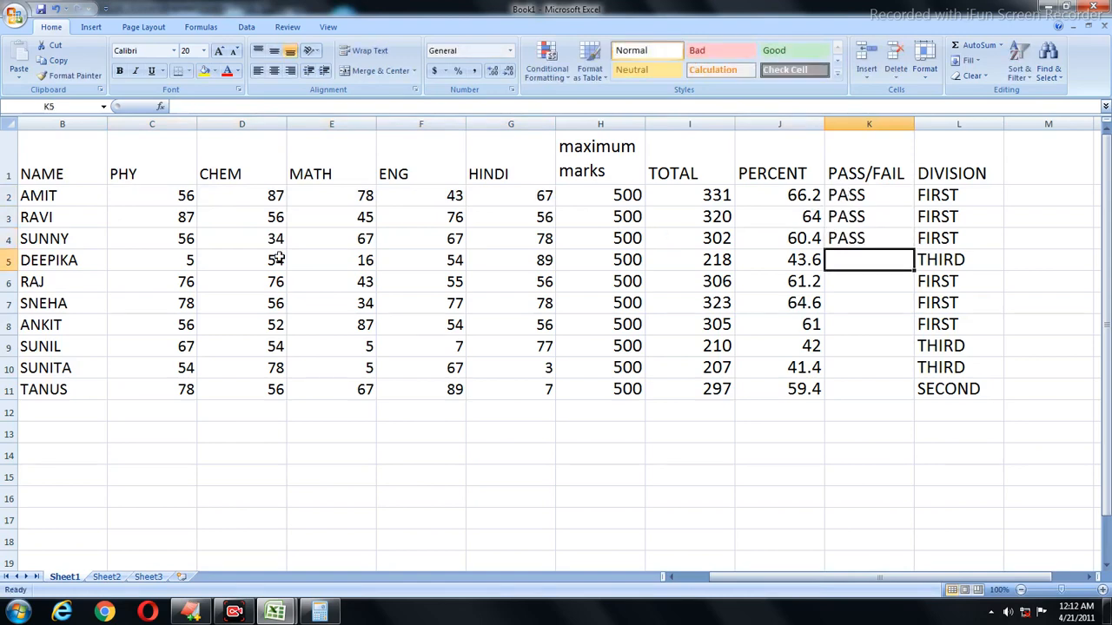
Check row 5's PHY and MATH marks and enter FAIL in K5.
left_click(186, 259)
left_click(340, 257)
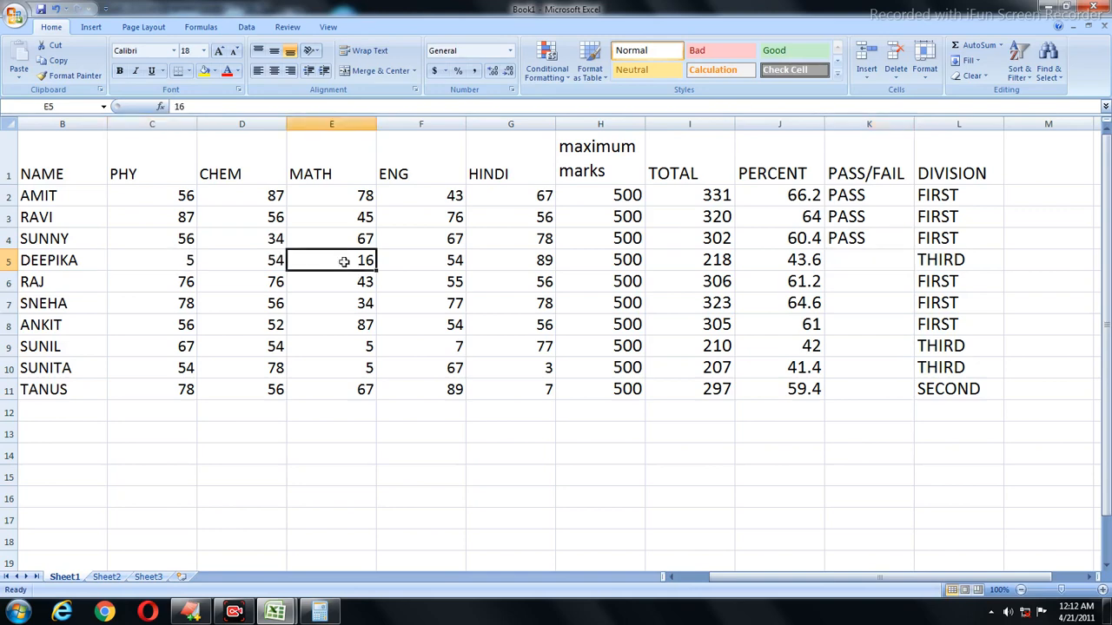
left_click(844, 261)
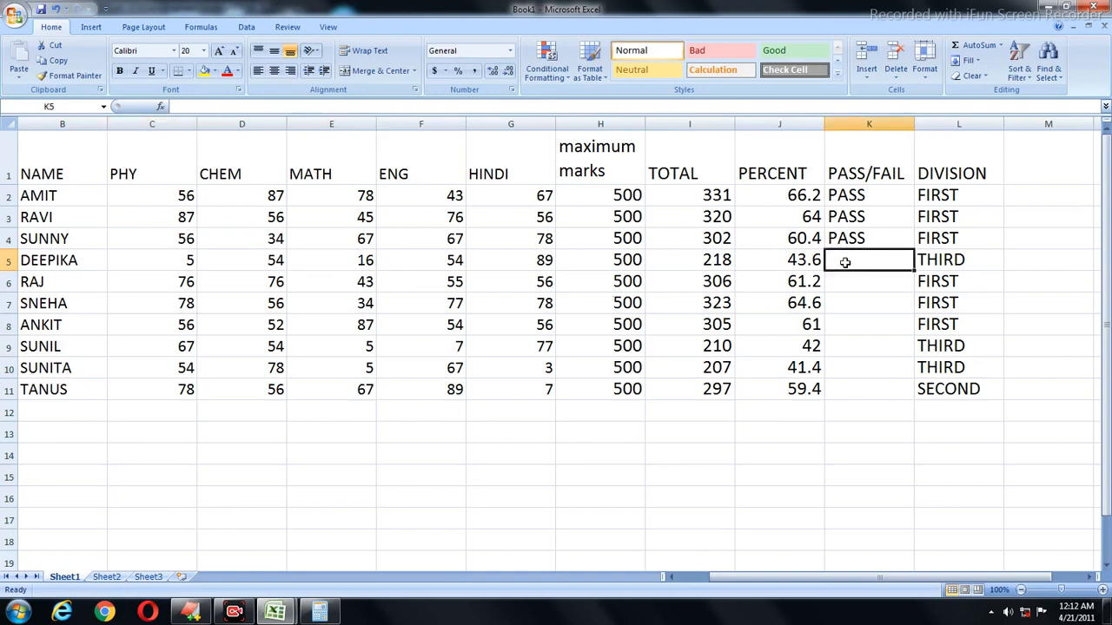
type("FAIL")
key("Return")
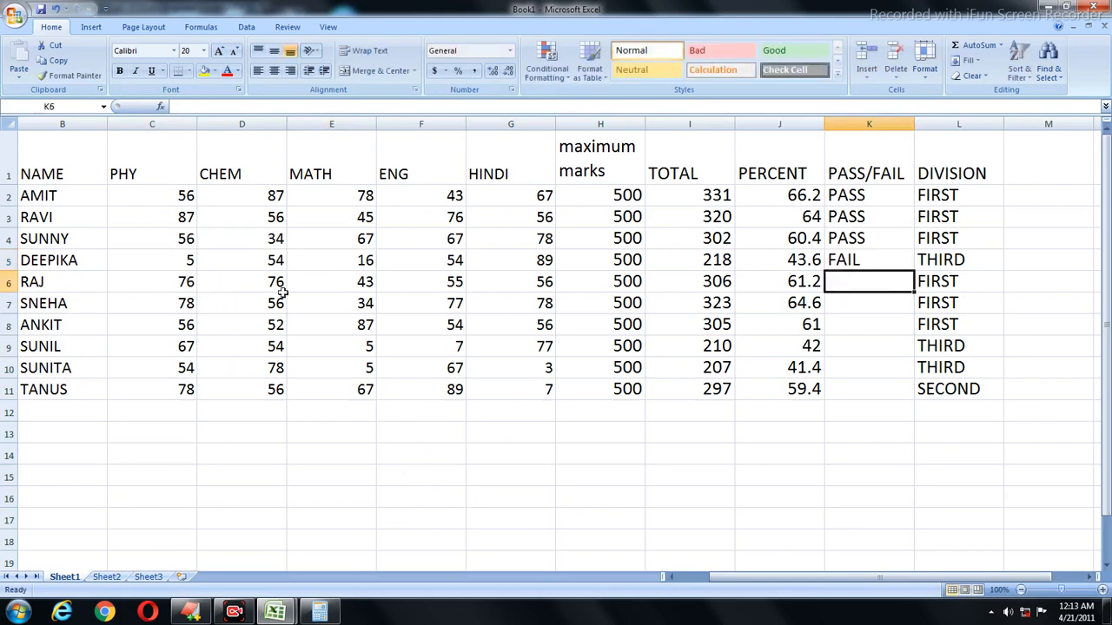
Enter PASS in the PASS/FAIL column for rows 6, 7 and 8.
type("PASS")
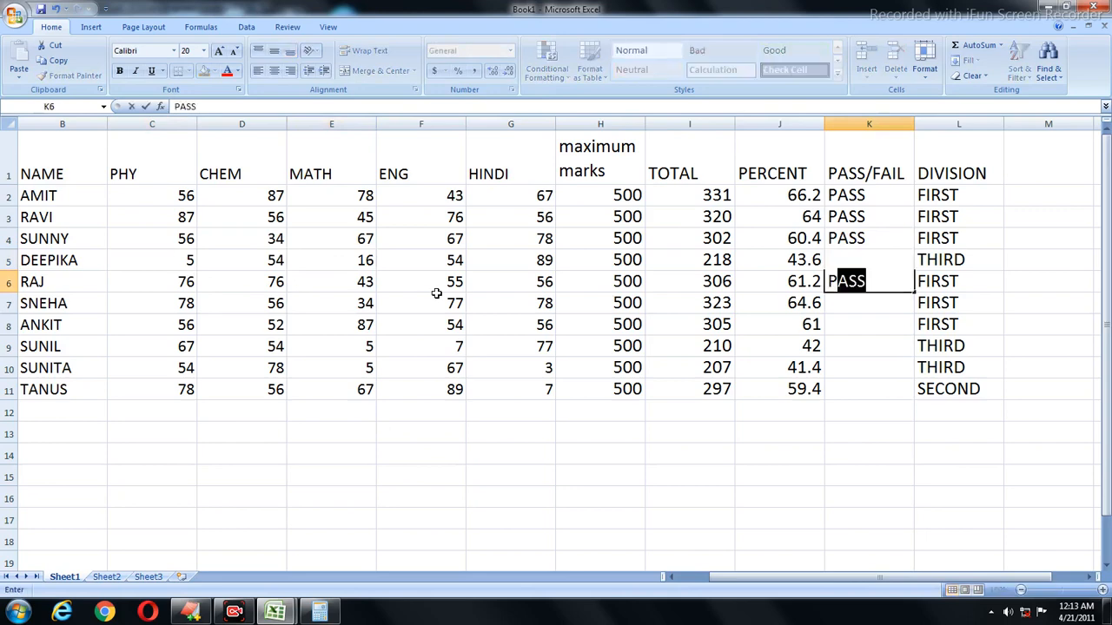
key("Return")
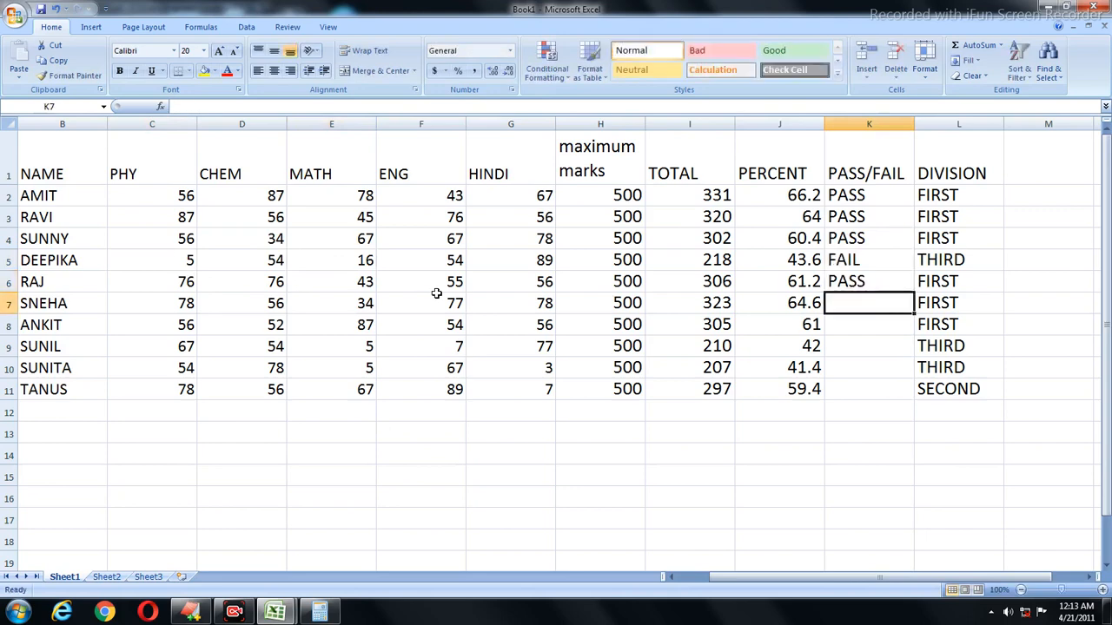
type("P")
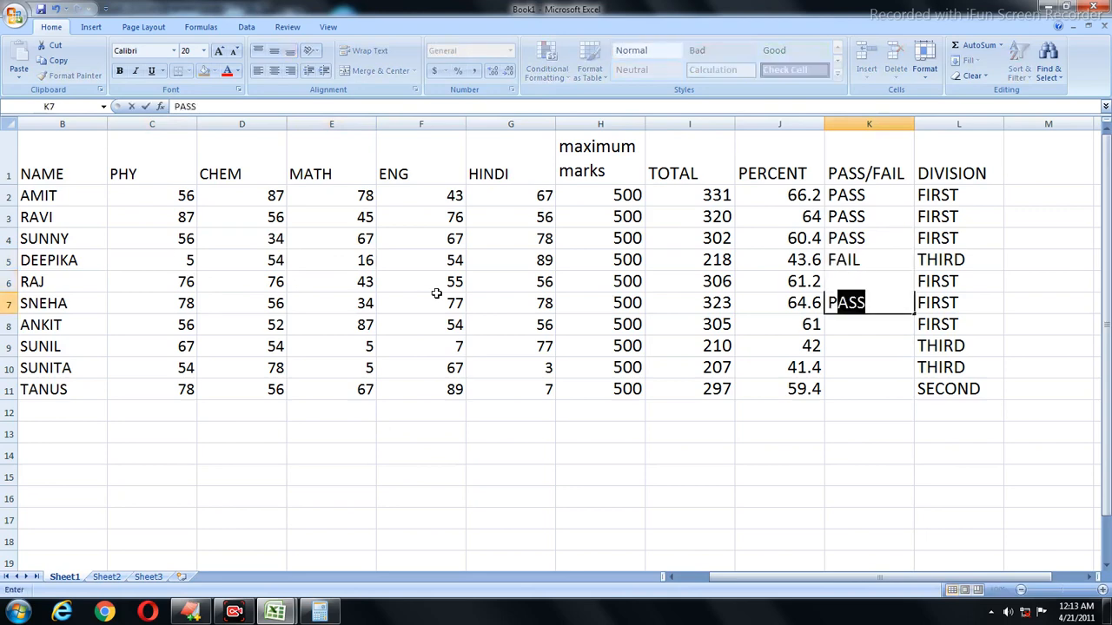
key("Return")
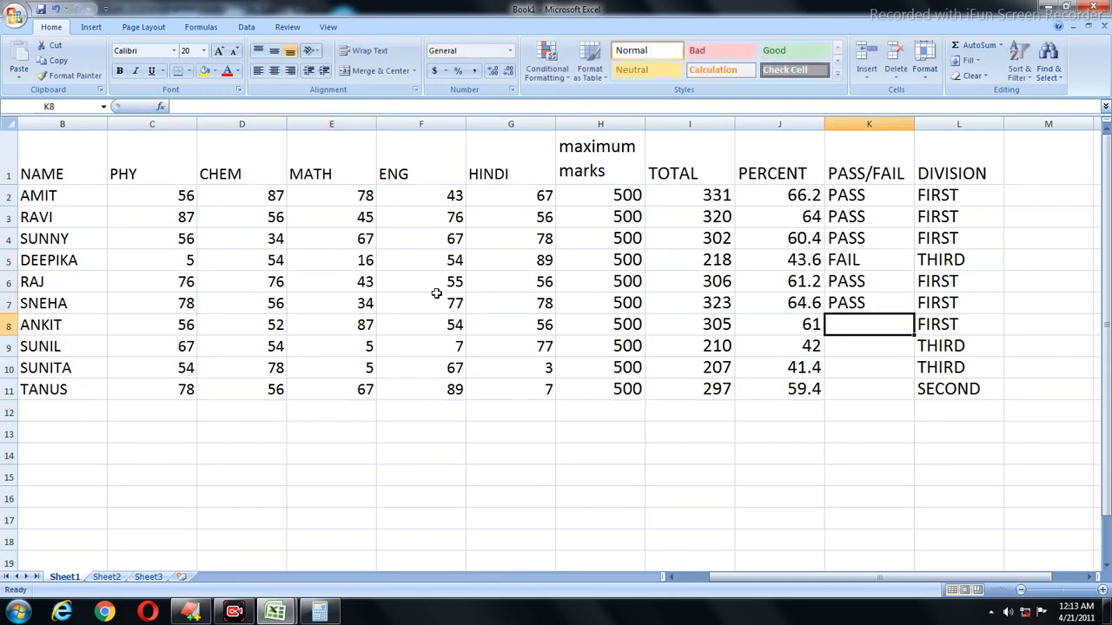
type("P")
key("Return")
Enter FAIL in the PASS/FAIL column for rows 9, 10 and 11.
type("FAIL")
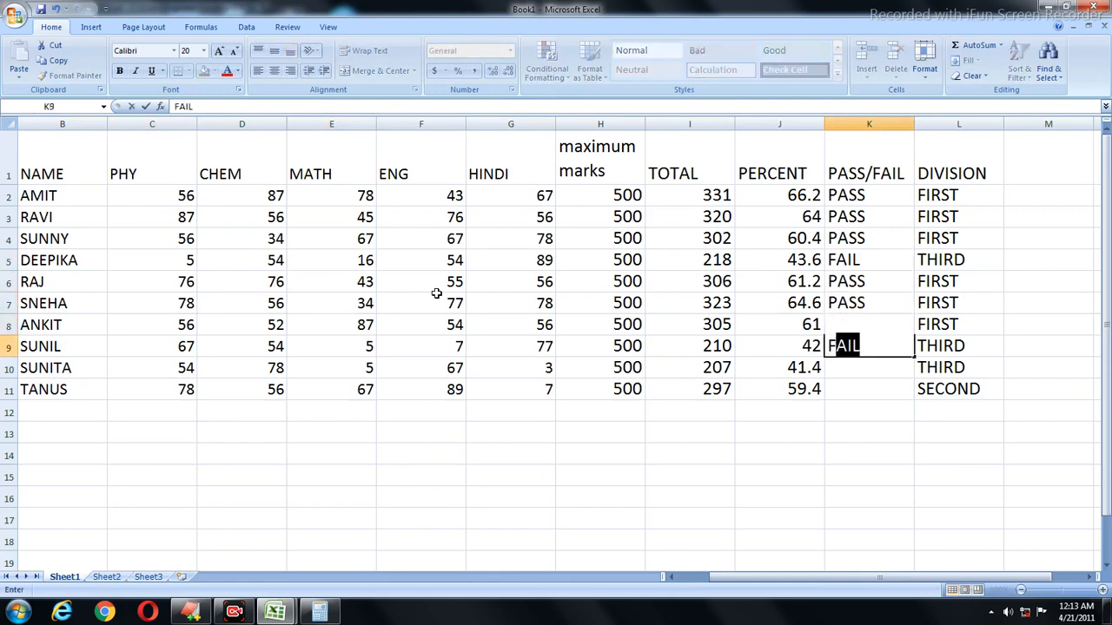
key("Return")
type("FAIL")
key("Return")
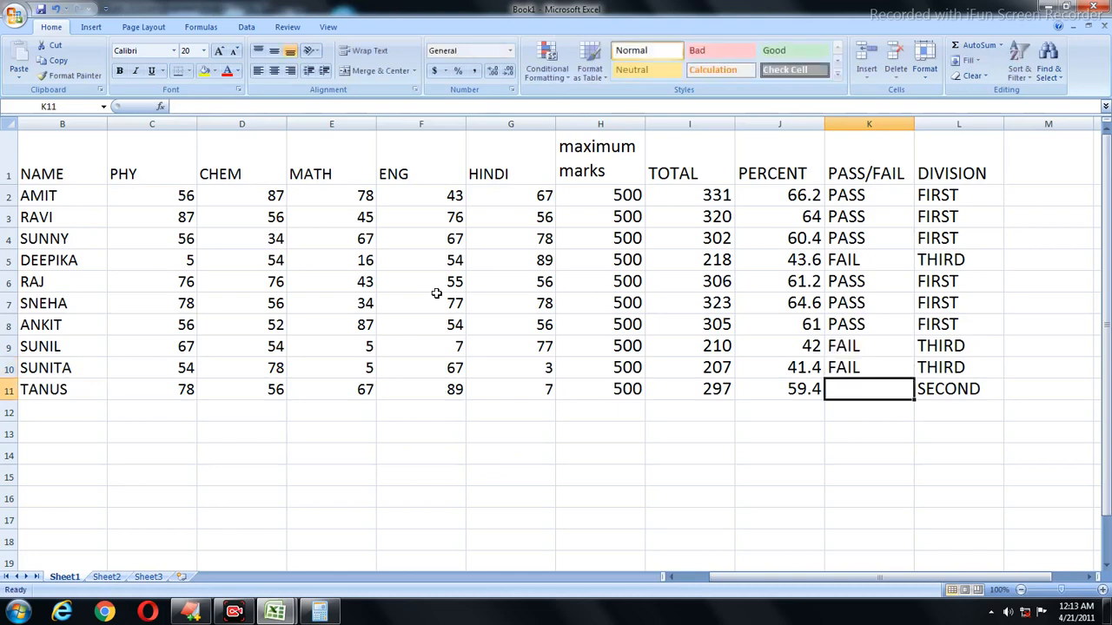
type("FAIL")
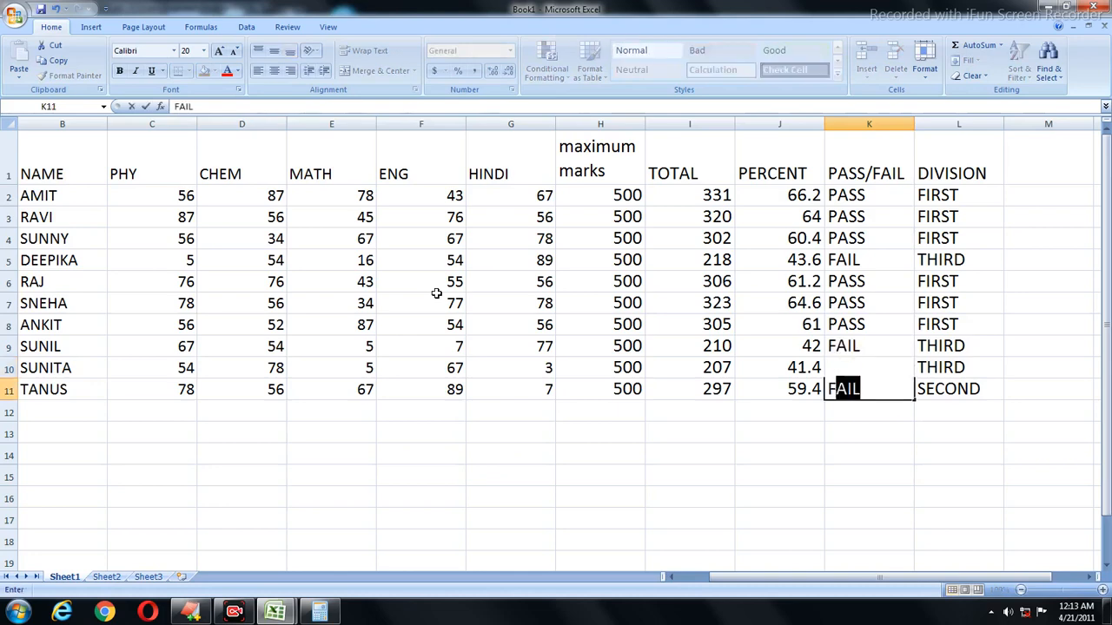
left_click(387, 371)
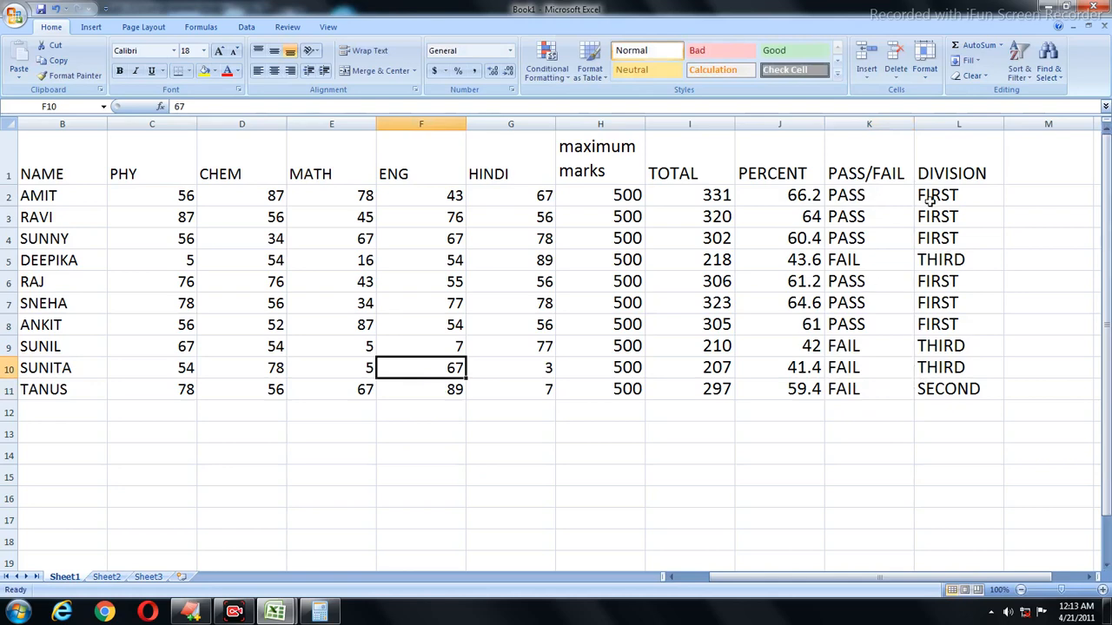
Clear L3:L11 and insert an outer IF(K2="PASS", before the existing nested IF in L2's DIVISION formula.
left_click_drag(931, 217, 949, 393)
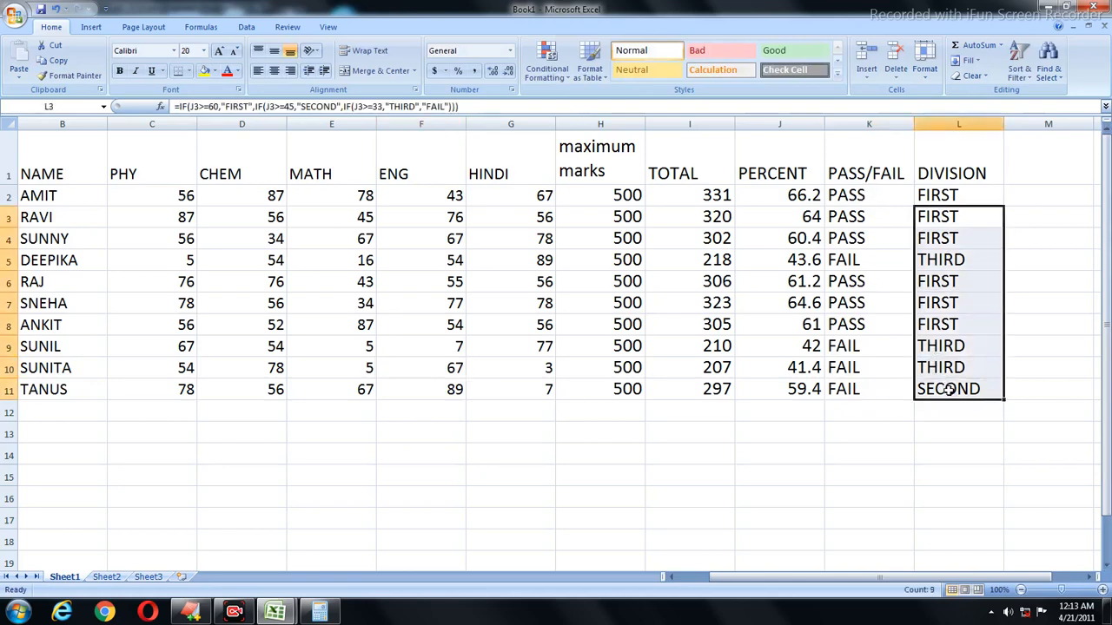
key("Delete")
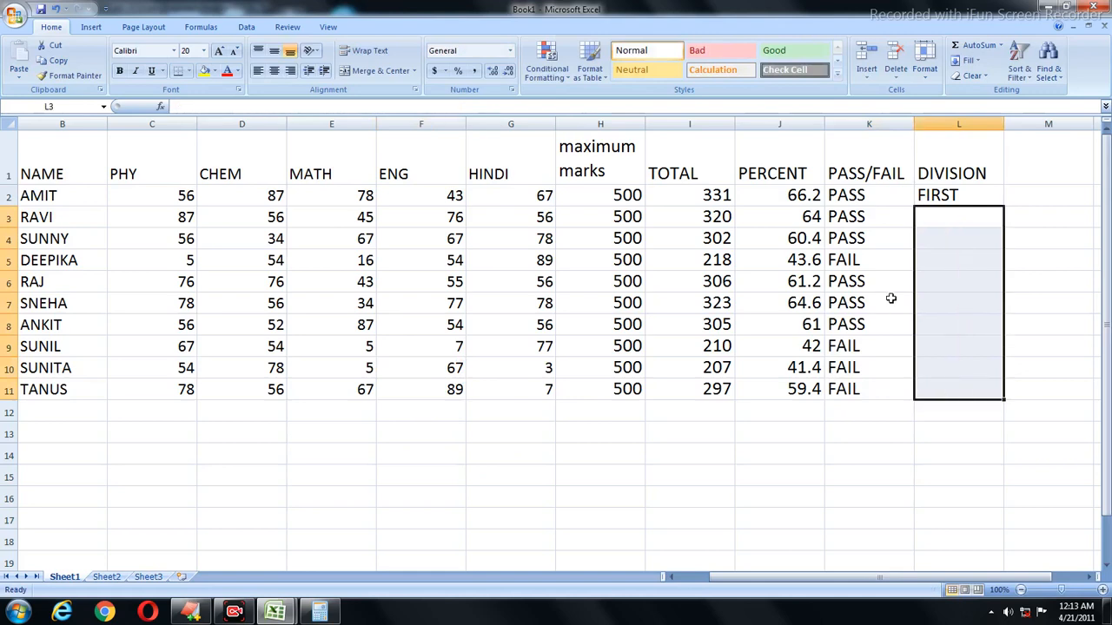
double_click(942, 196)
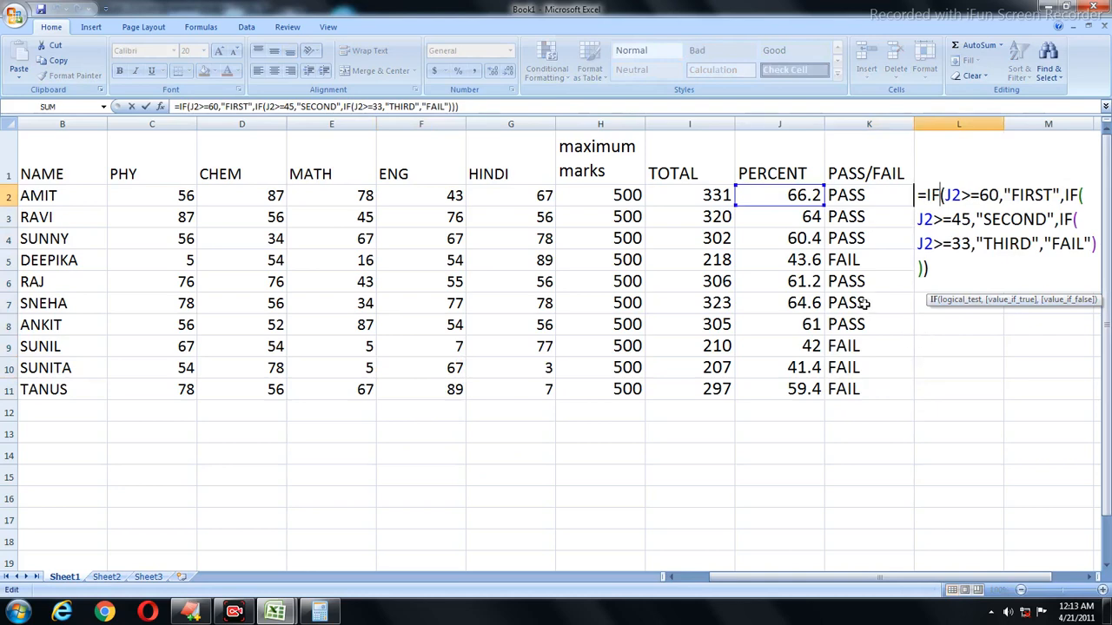
left_click(931, 195)
key("Left")
type("IF")
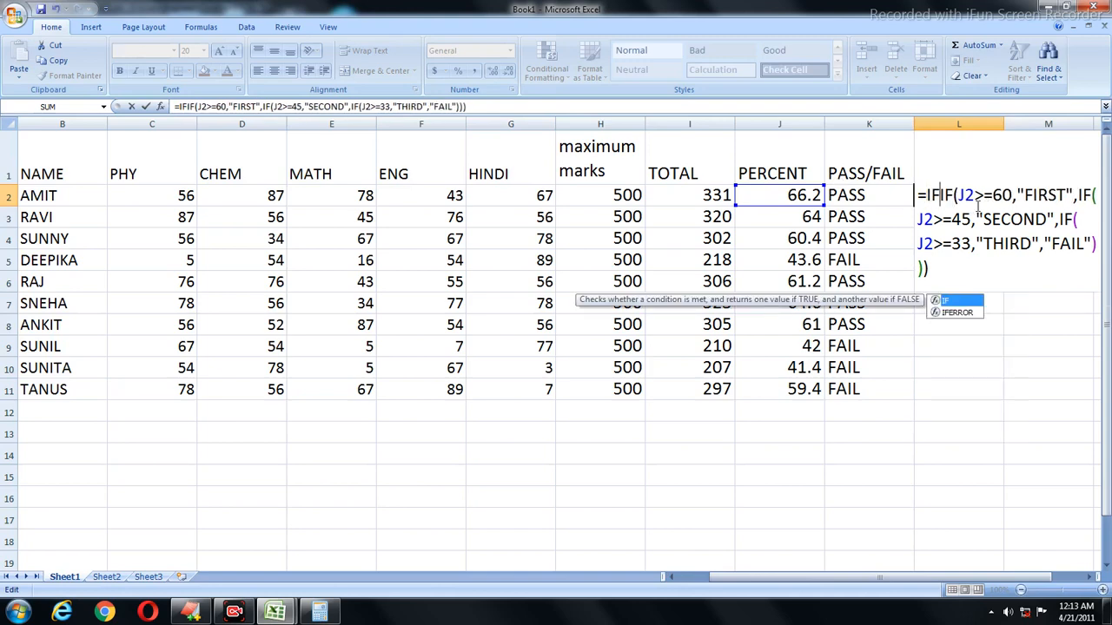
type("(")
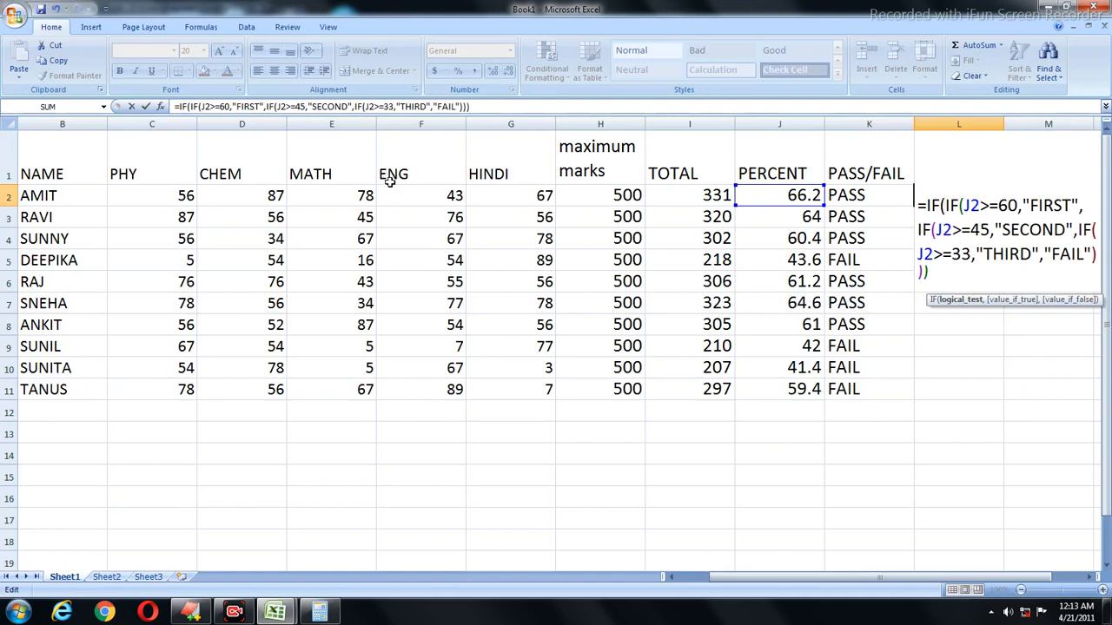
type("K2")
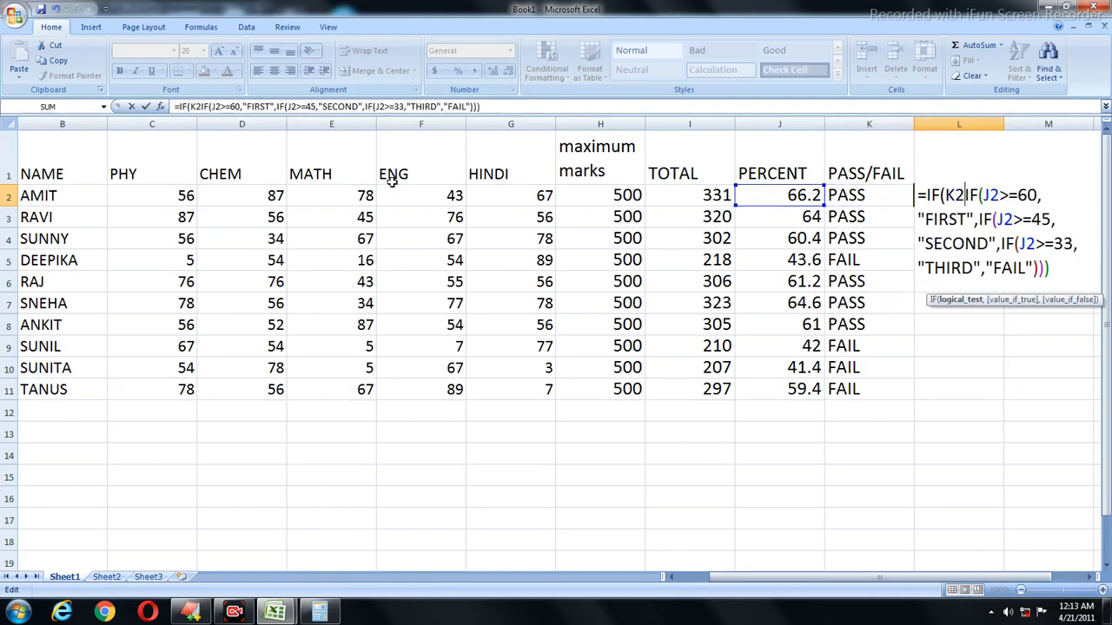
type("=\"PA")
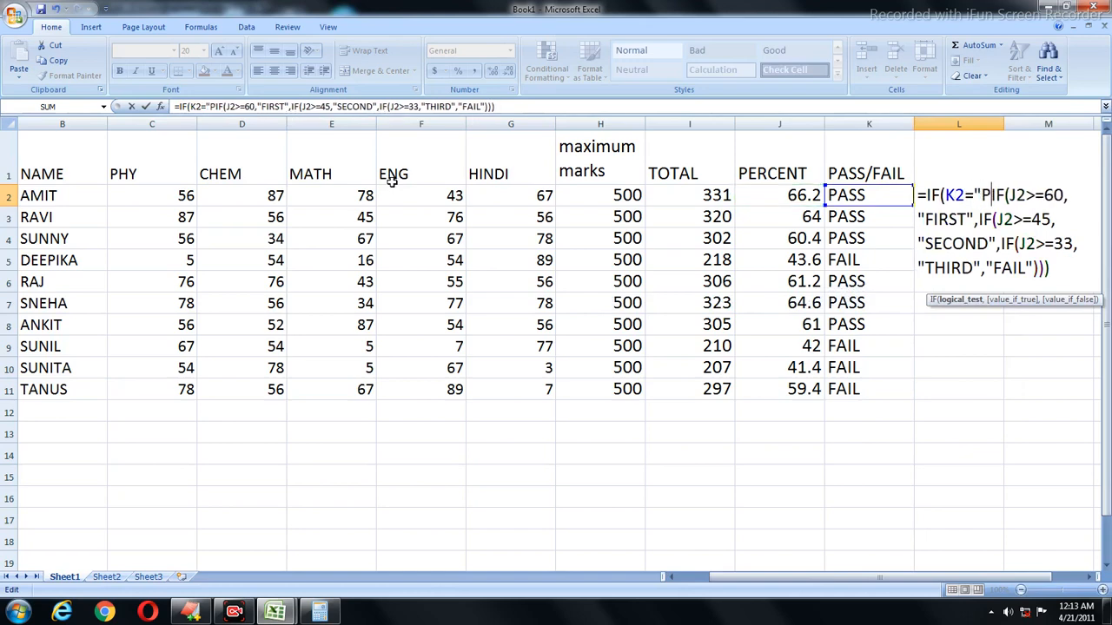
type("SS")
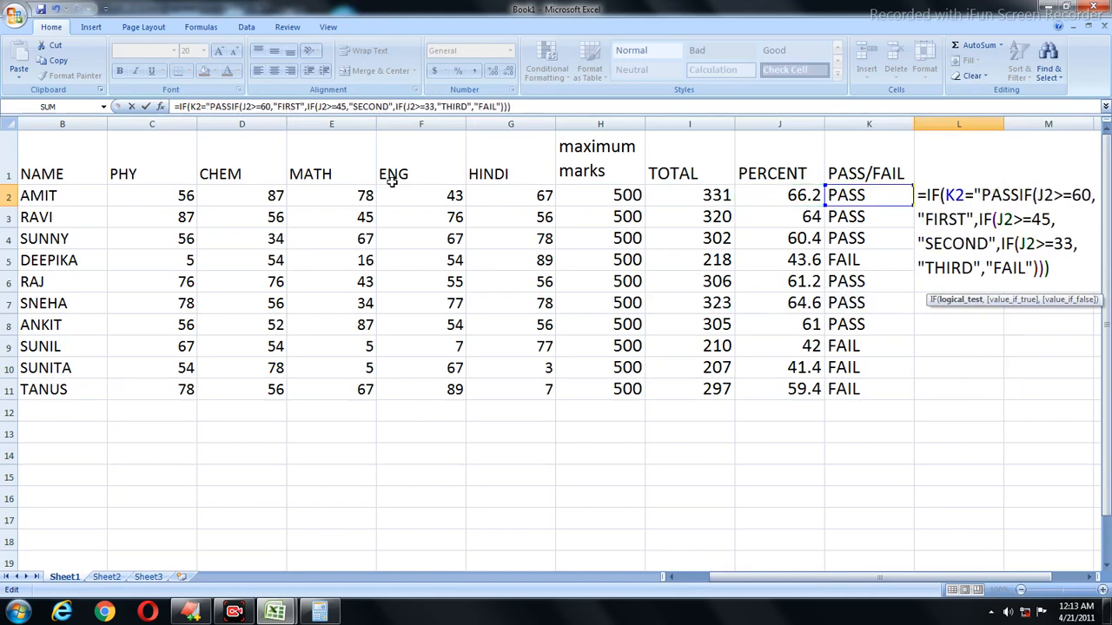
type("\",")
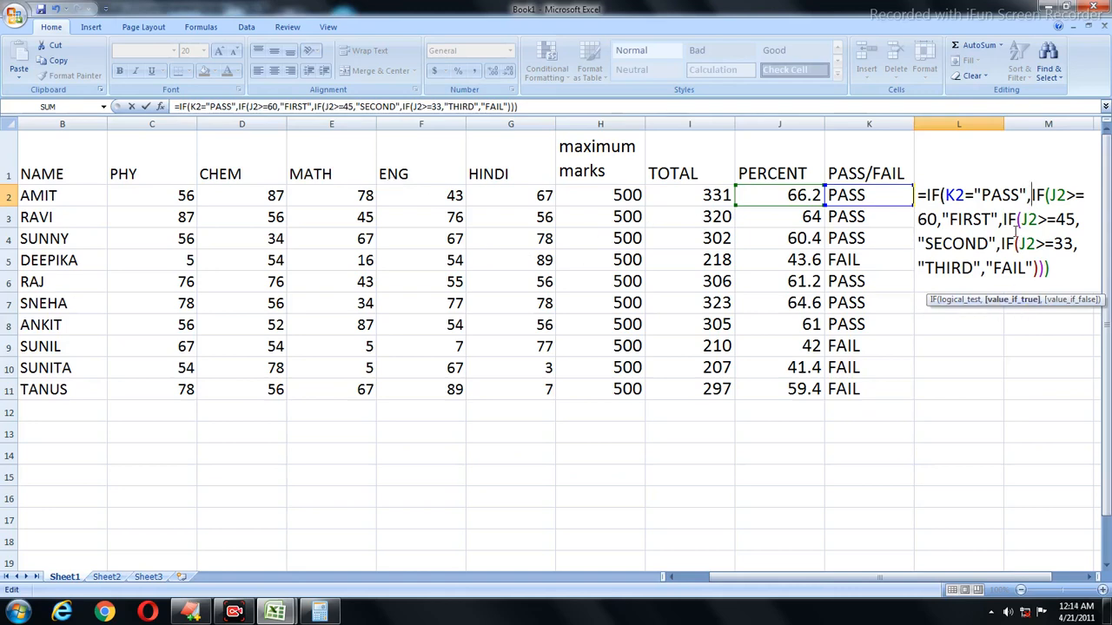
Remove "FAIL" from the innermost IF in L2 and add it as the outer IF's false value, ending the formula with ,"FAIL").
left_click(1033, 268)
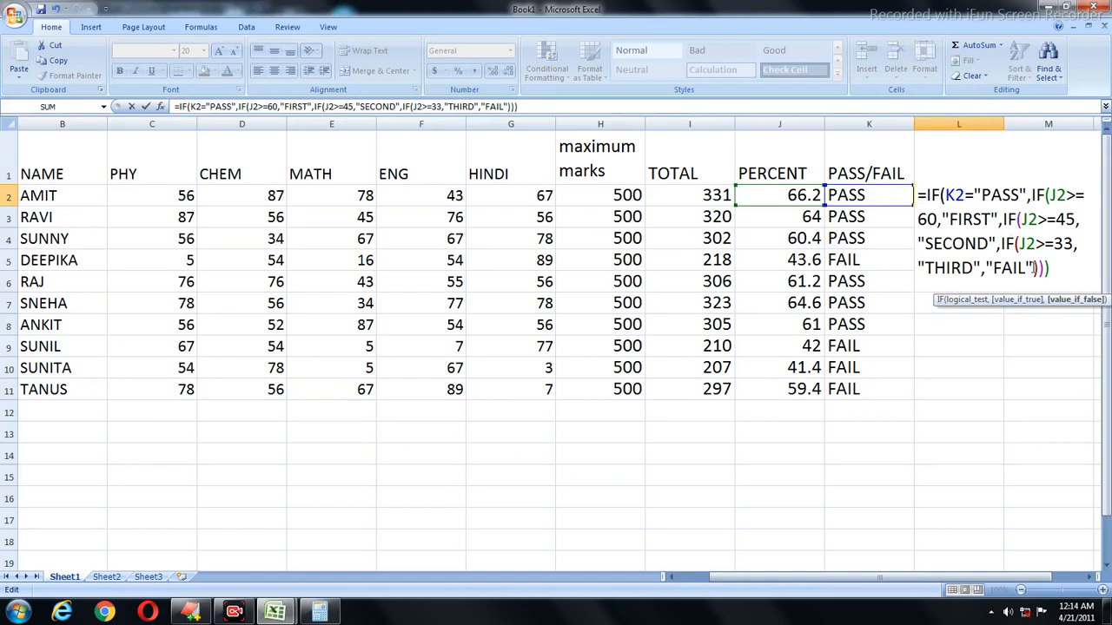
key("BackSpace")
key("BackSpace")
key("BackSpace")
key("BackSpace")
key("BackSpace")
key("BackSpace")
key("BackSpace")
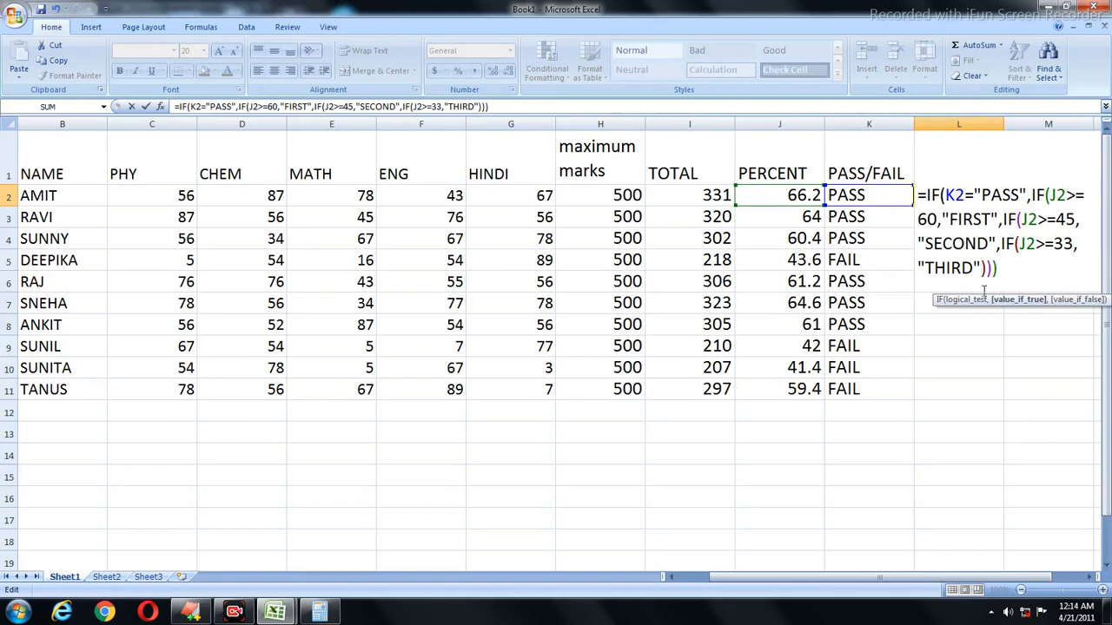
left_click(1022, 270)
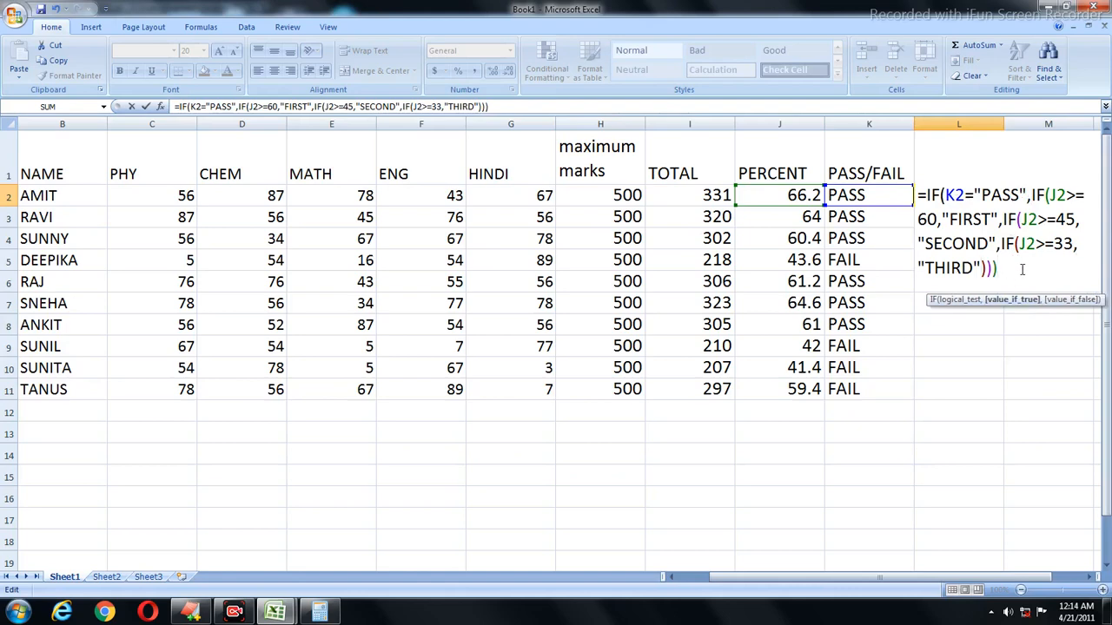
type(",\"FAIL\"")
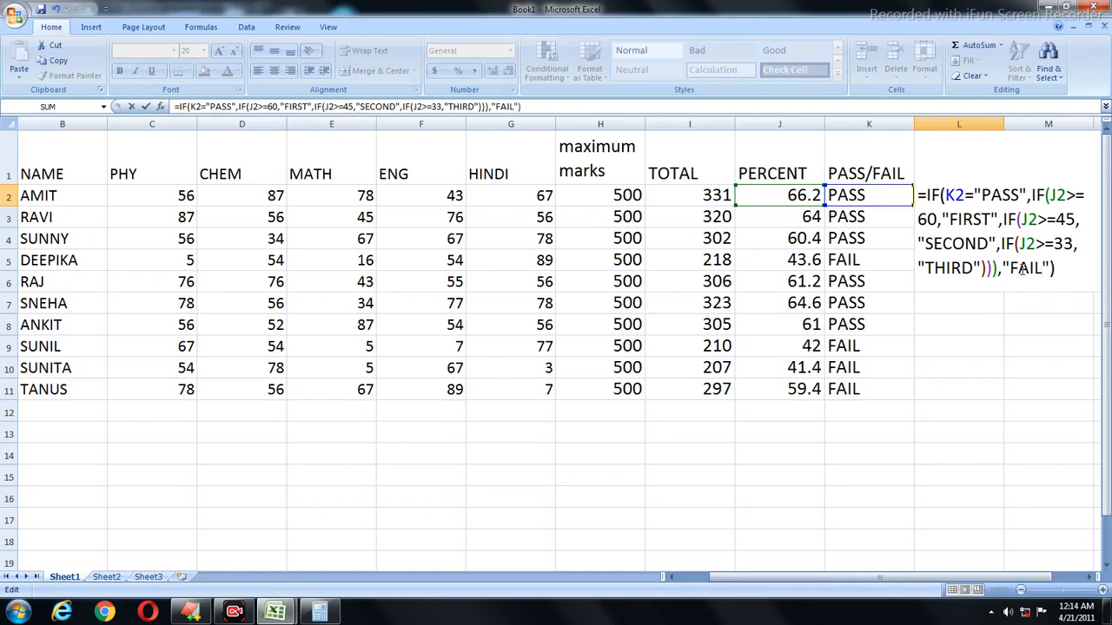
key("Return")
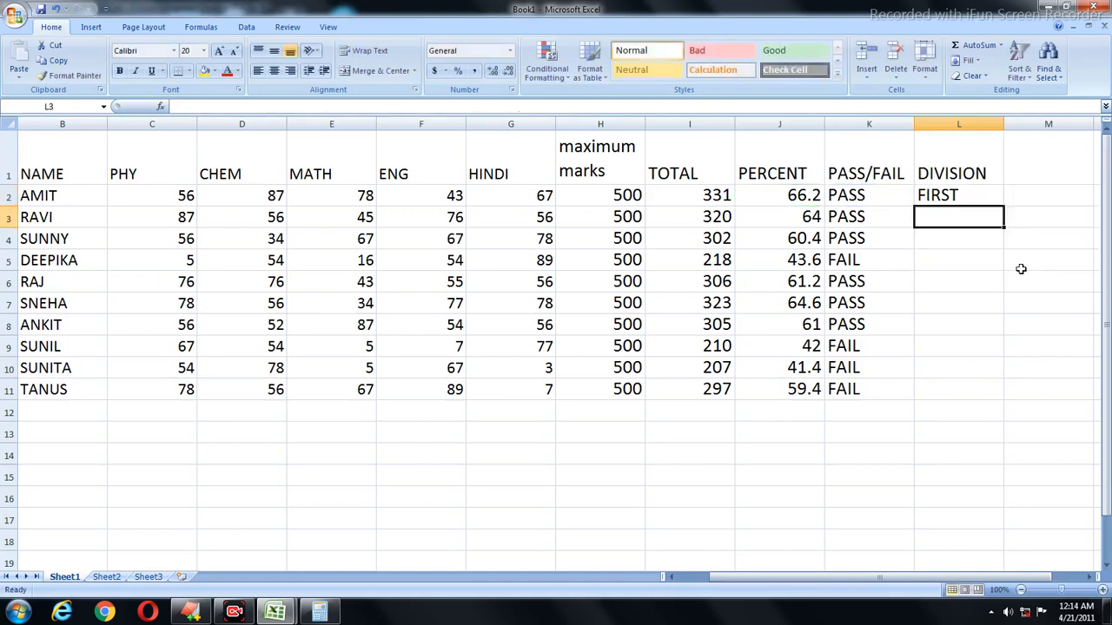
Fill the DIVISION formula from L2 down to L11.
left_click(948, 196)
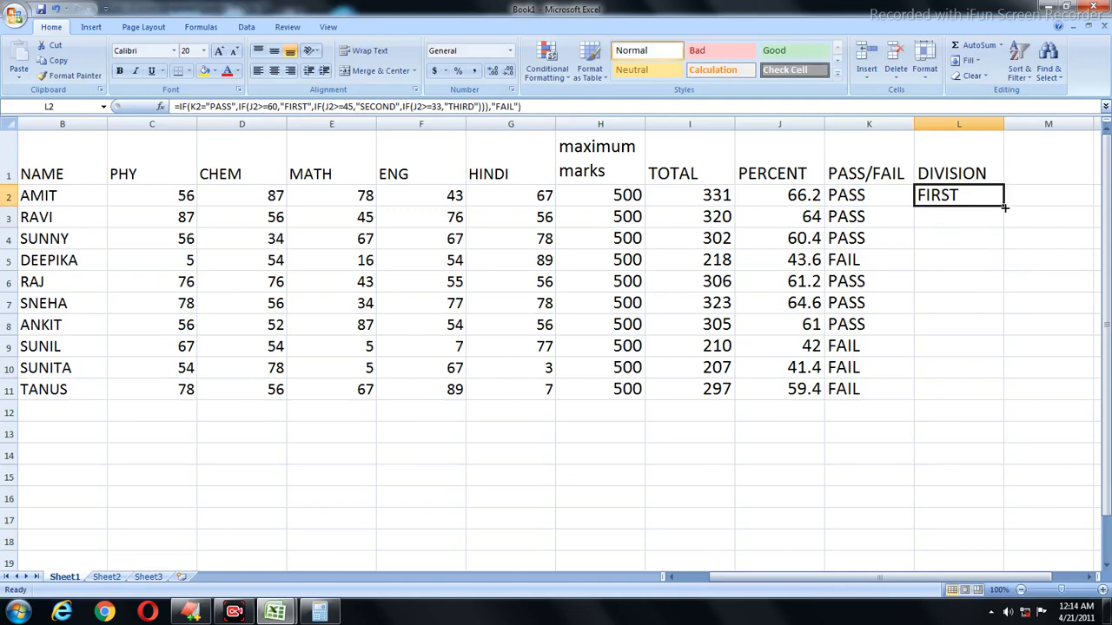
left_click_drag(1004, 205, 1000, 400)
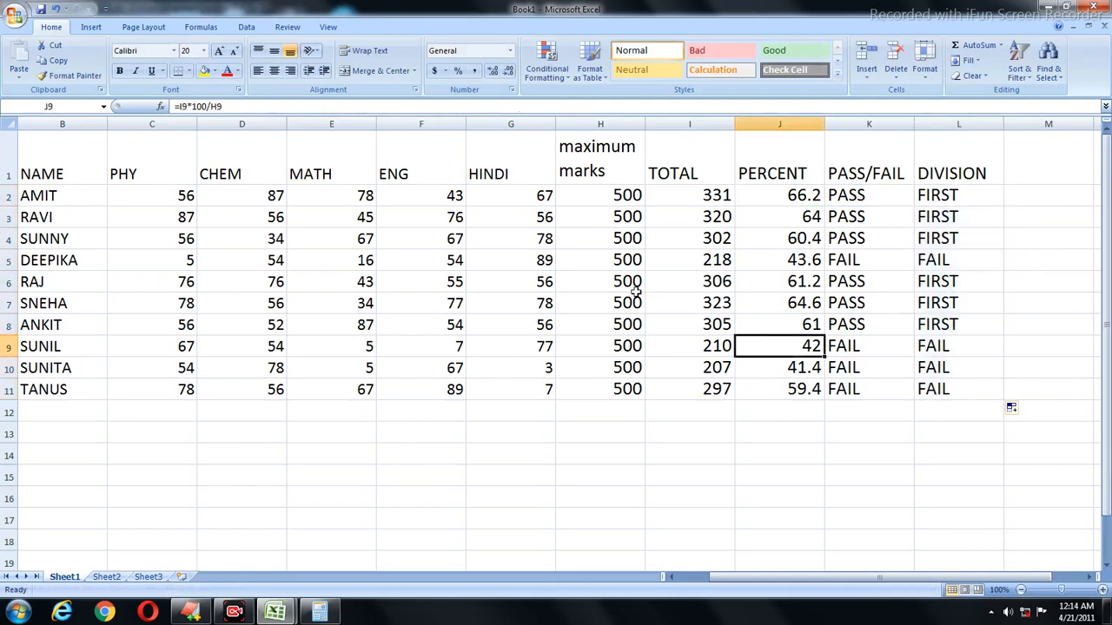
left_click(770, 350)
Compare the PERCENT, PASS/FAIL and DIVISION entries for rows 2 to 6.
left_click_drag(869, 198, 912, 198)
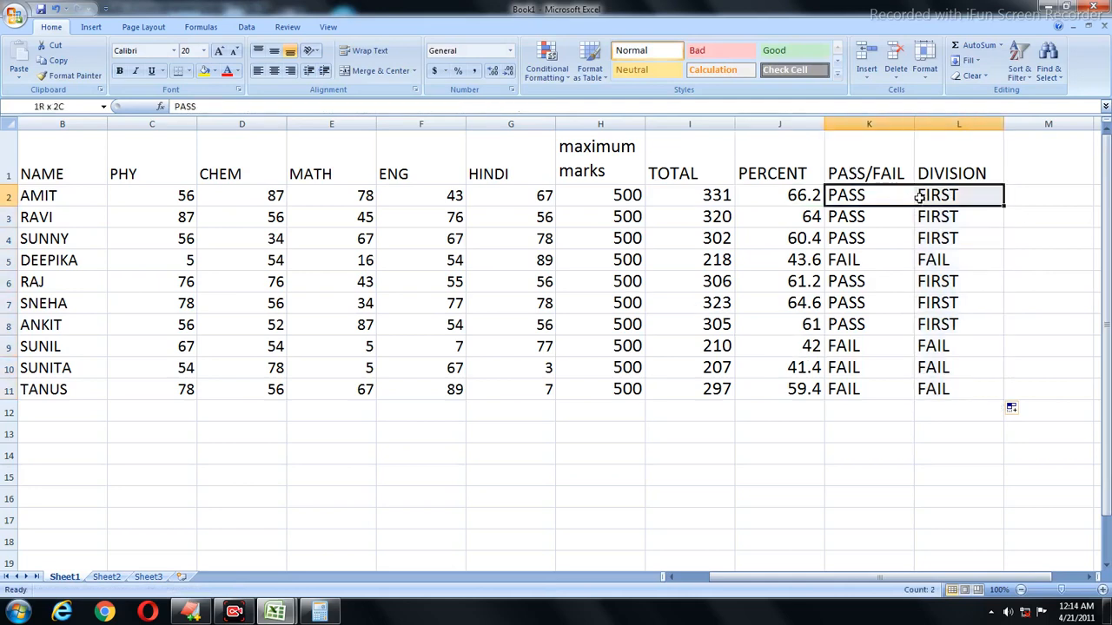
left_click_drag(852, 220, 968, 220)
left_click(847, 240)
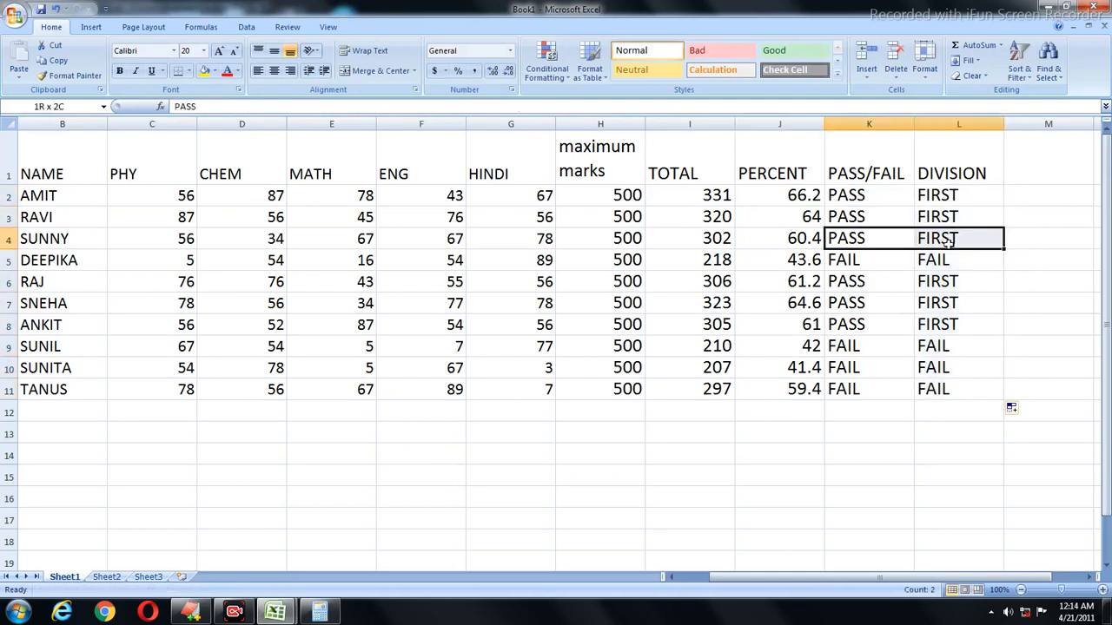
left_click_drag(777, 195, 968, 240)
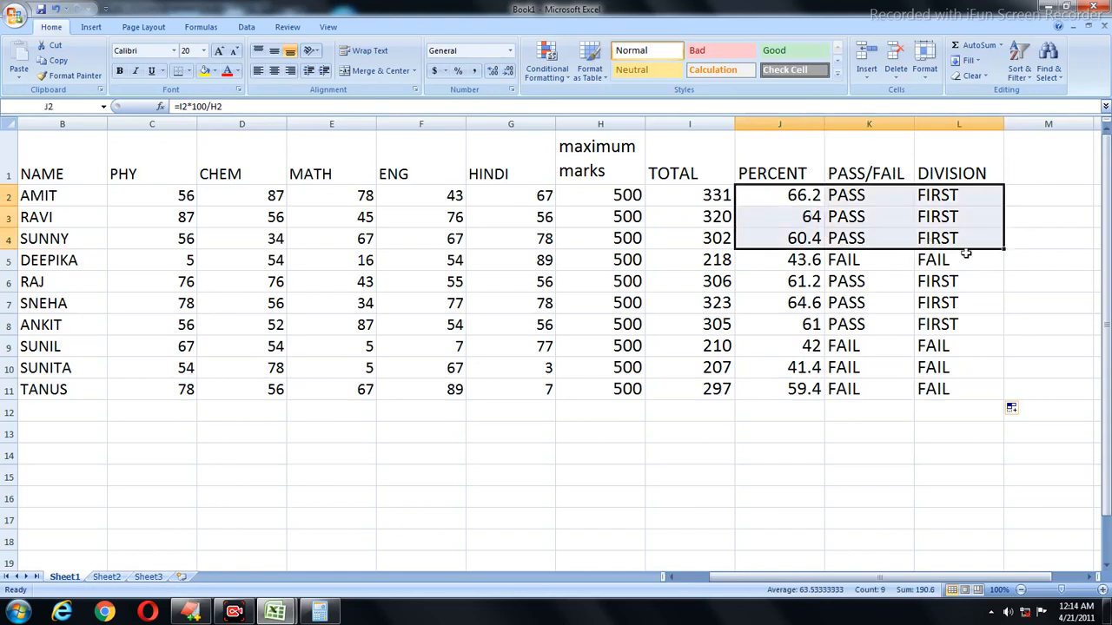
left_click(951, 263)
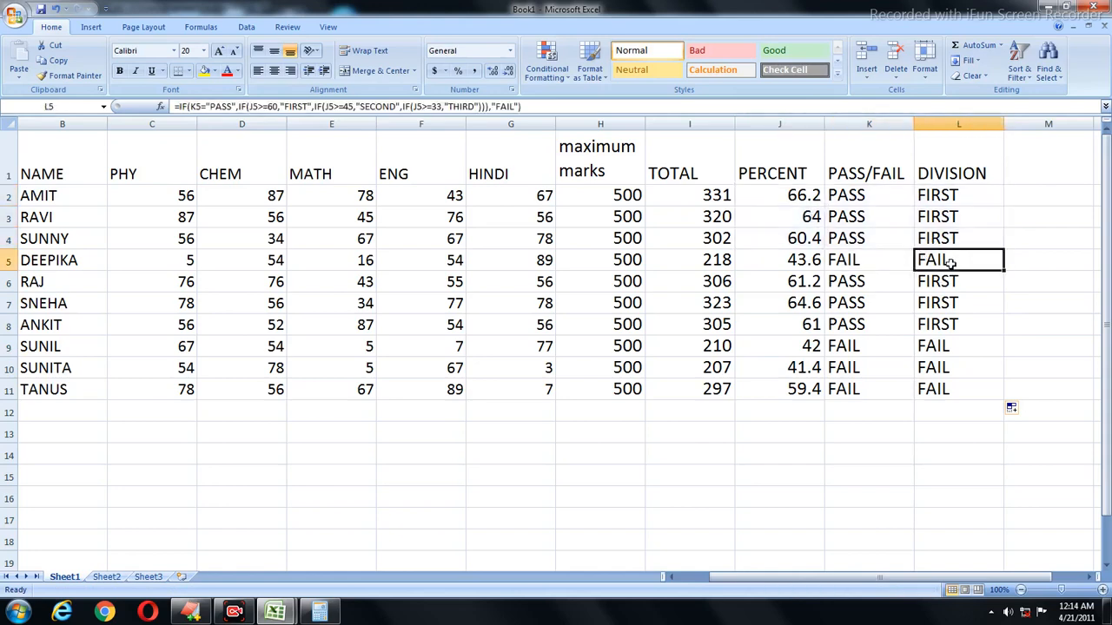
left_click(804, 258)
left_click(894, 283)
left_click(955, 281)
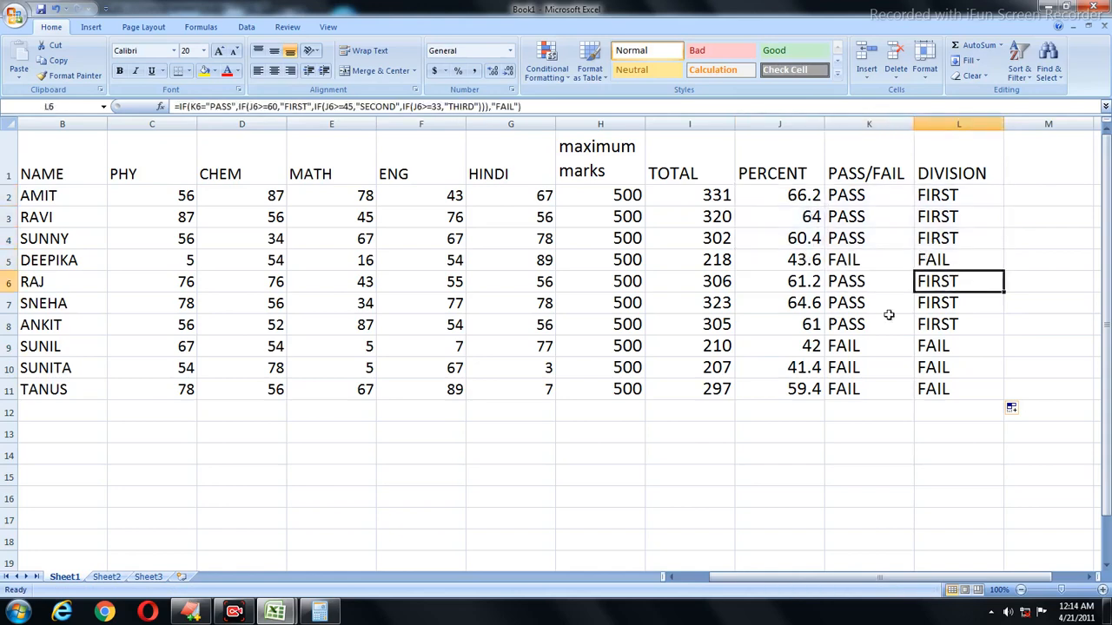
Check the percentages, PASS/FAIL entries, divisions and low subject marks in rows 9 to 11.
left_click_drag(802, 351, 804, 391)
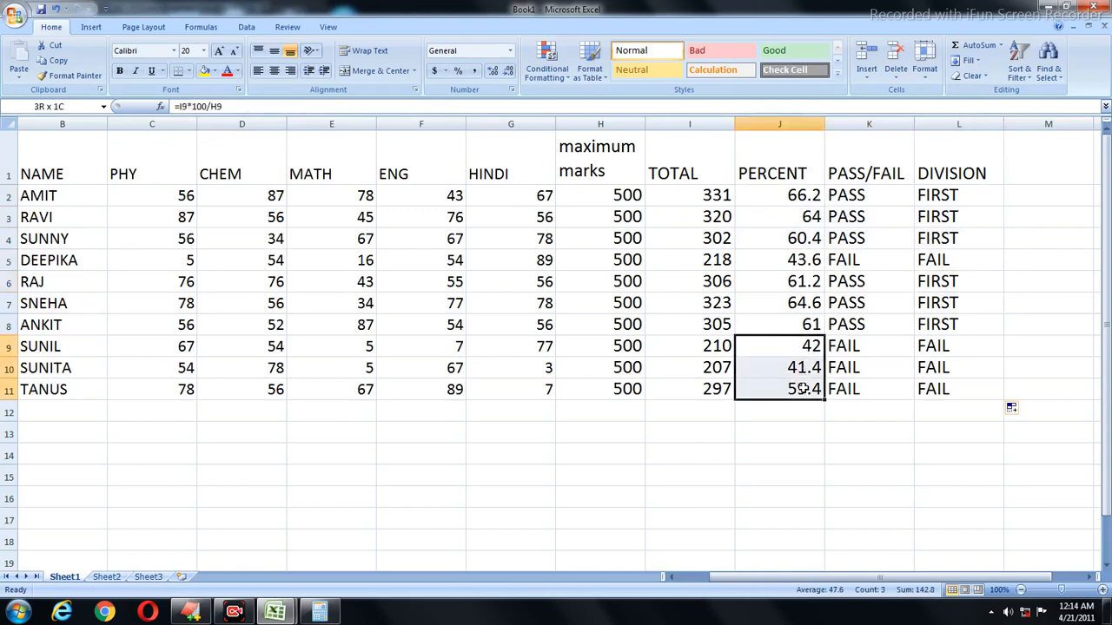
left_click_drag(874, 343, 868, 389)
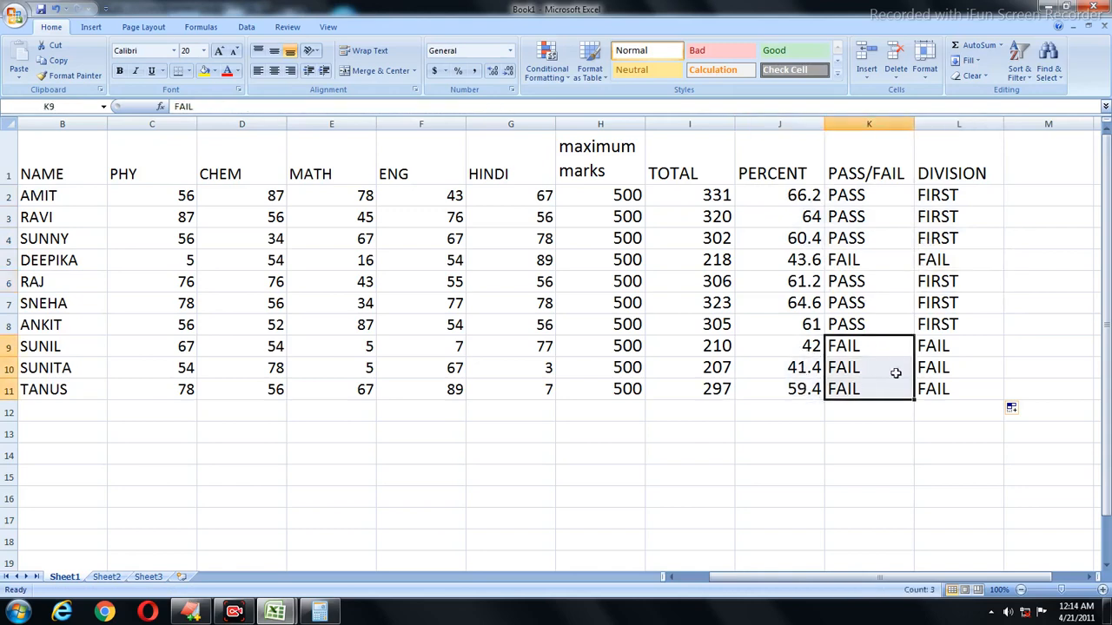
left_click(947, 347)
left_click_drag(947, 348, 947, 390)
left_click(354, 350)
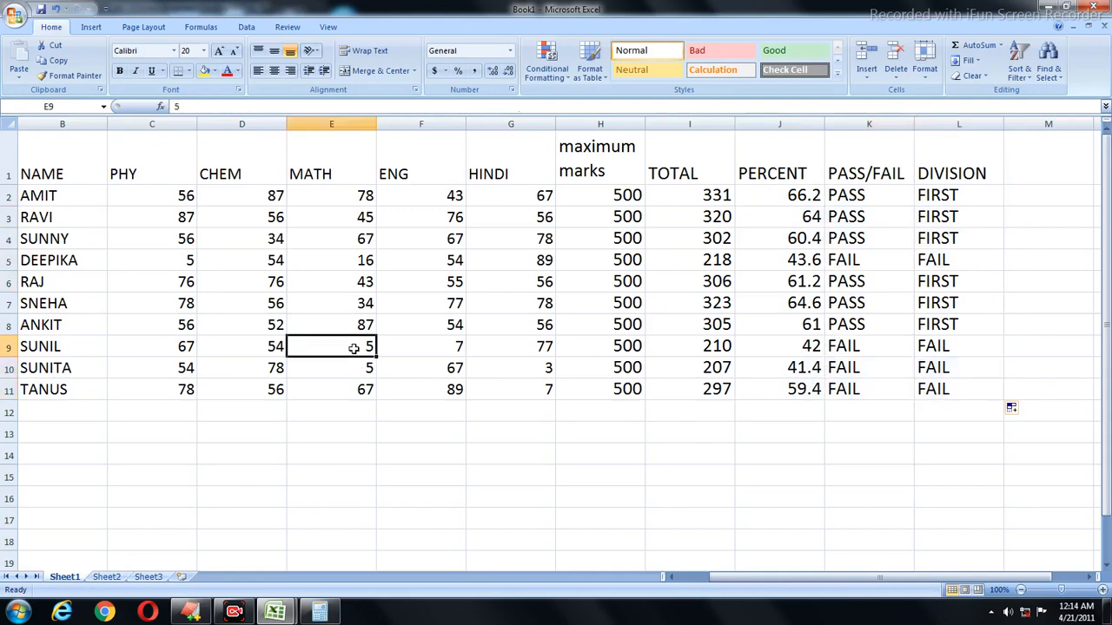
left_click(446, 342)
left_click(370, 371)
left_click(525, 373)
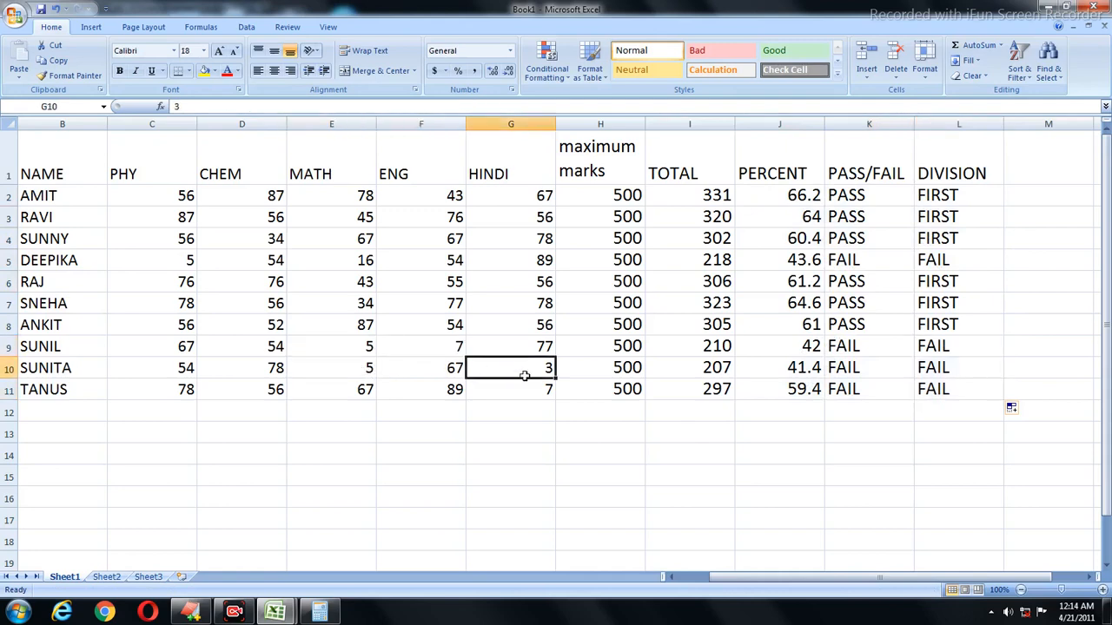
left_click(529, 394)
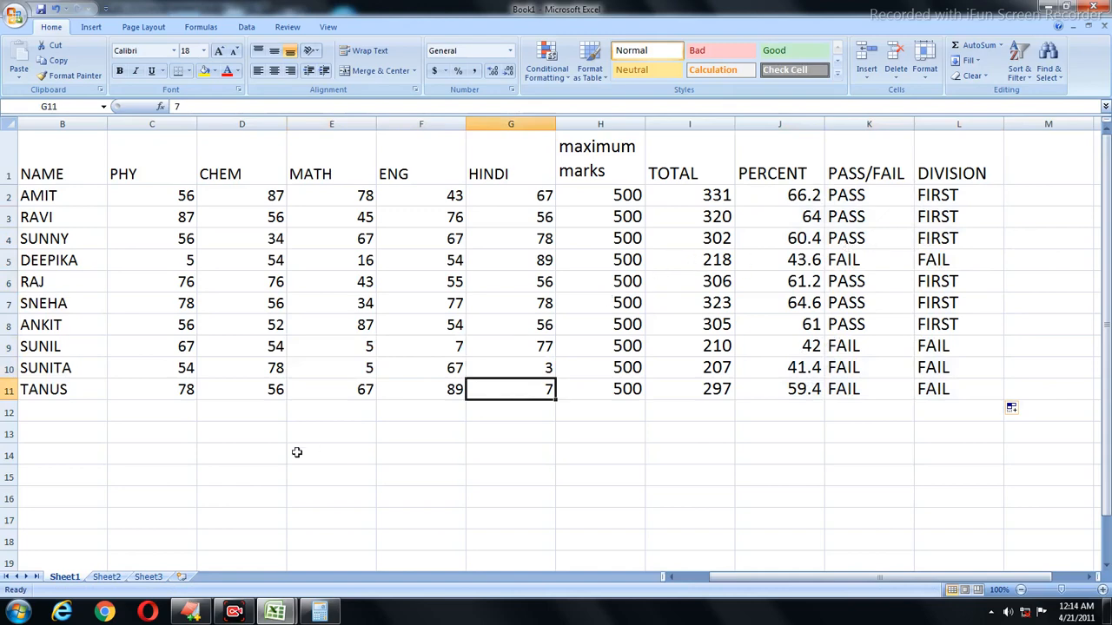
View the formatted marksheet in the marksheet2 workbook for reference and return to Book1.
left_click(274, 613)
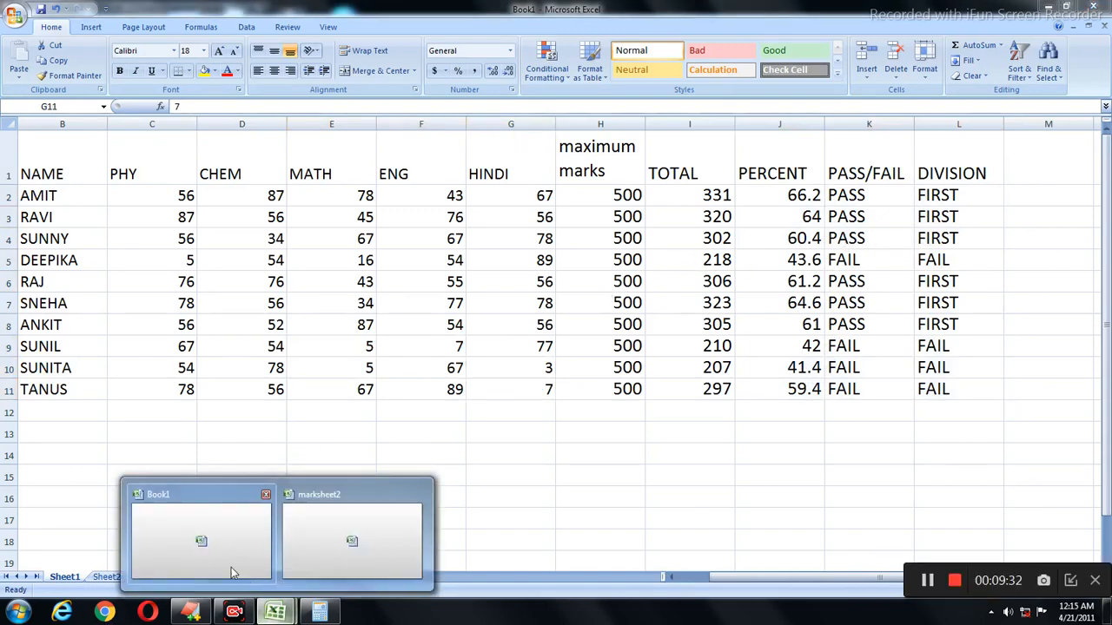
left_click(232, 572)
left_click(274, 612)
left_click(299, 575)
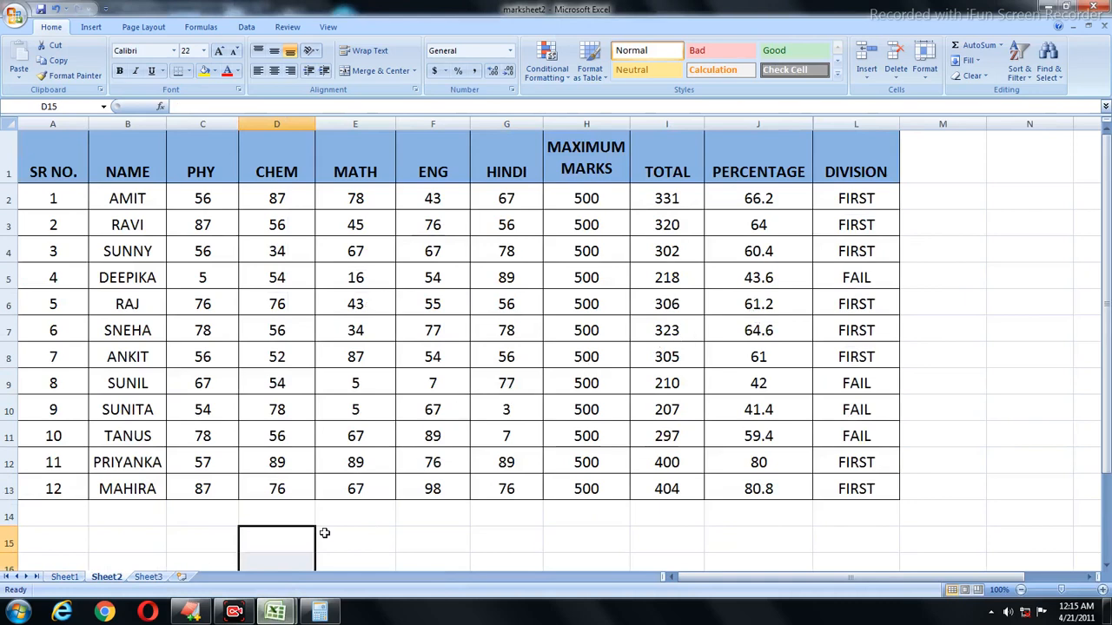
mouse_move(276, 612)
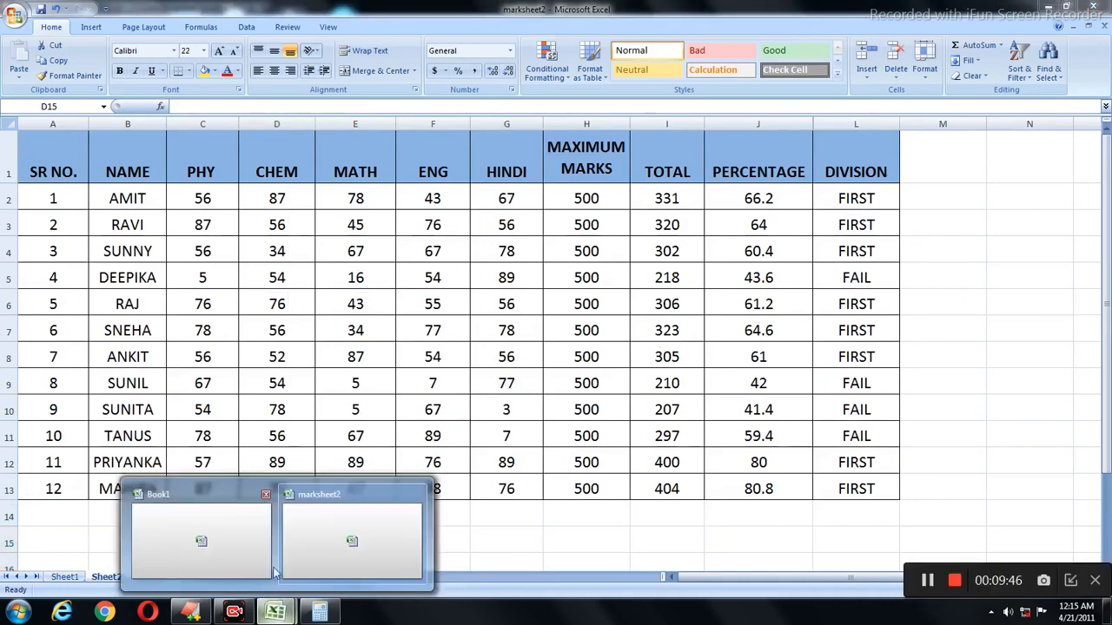
left_click(218, 551)
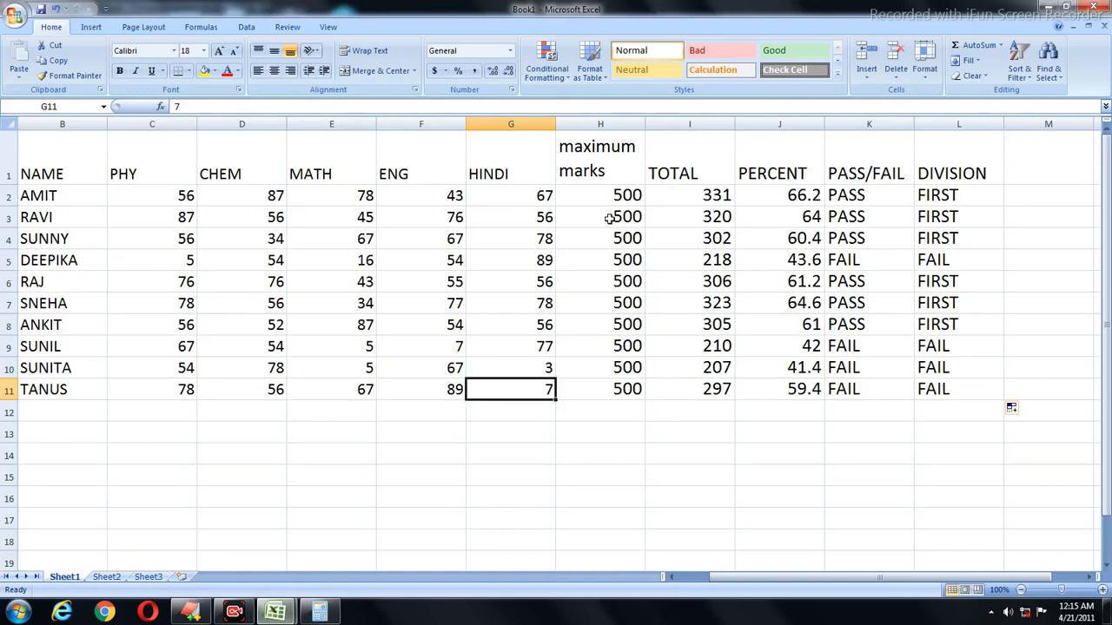
Make the header row B1:L1 bold and center it horizontally and vertically.
left_click_drag(70, 155, 925, 165)
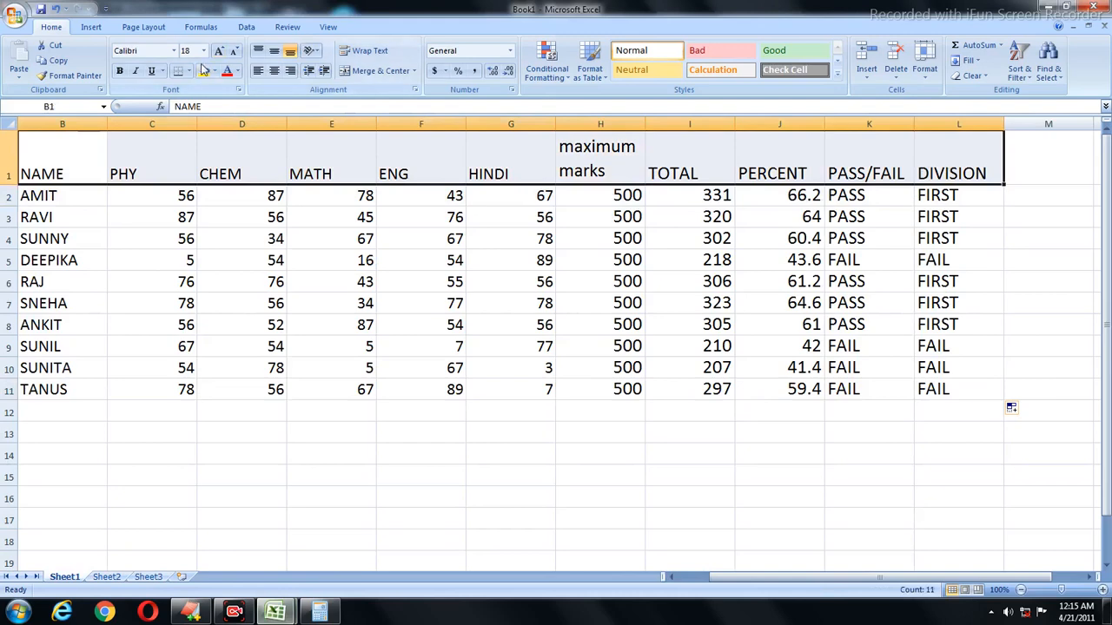
left_click(120, 70)
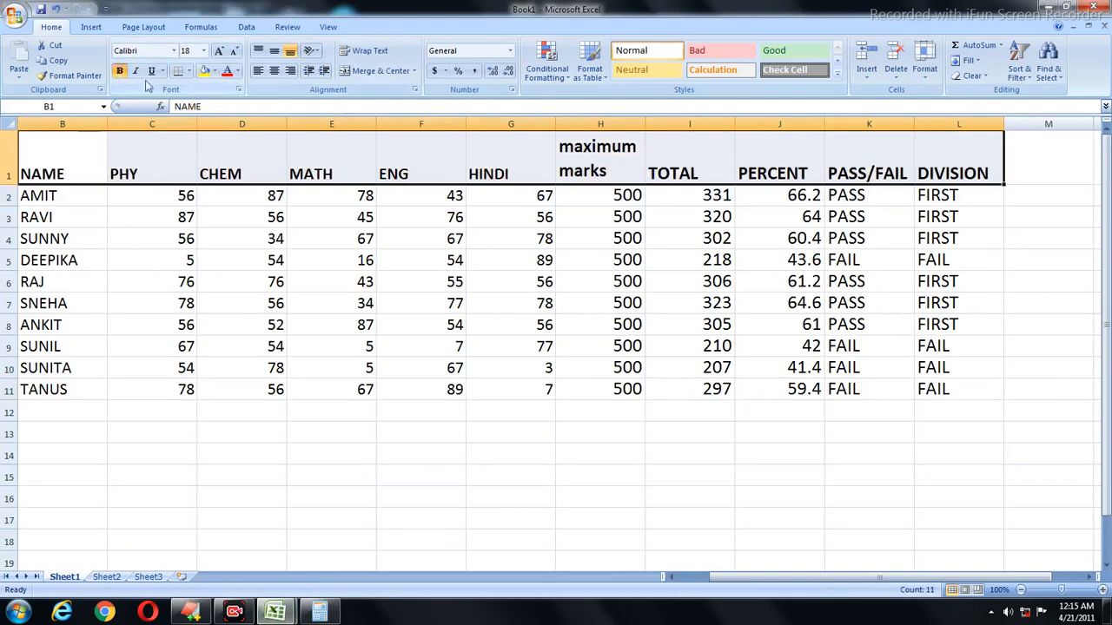
left_click(274, 70)
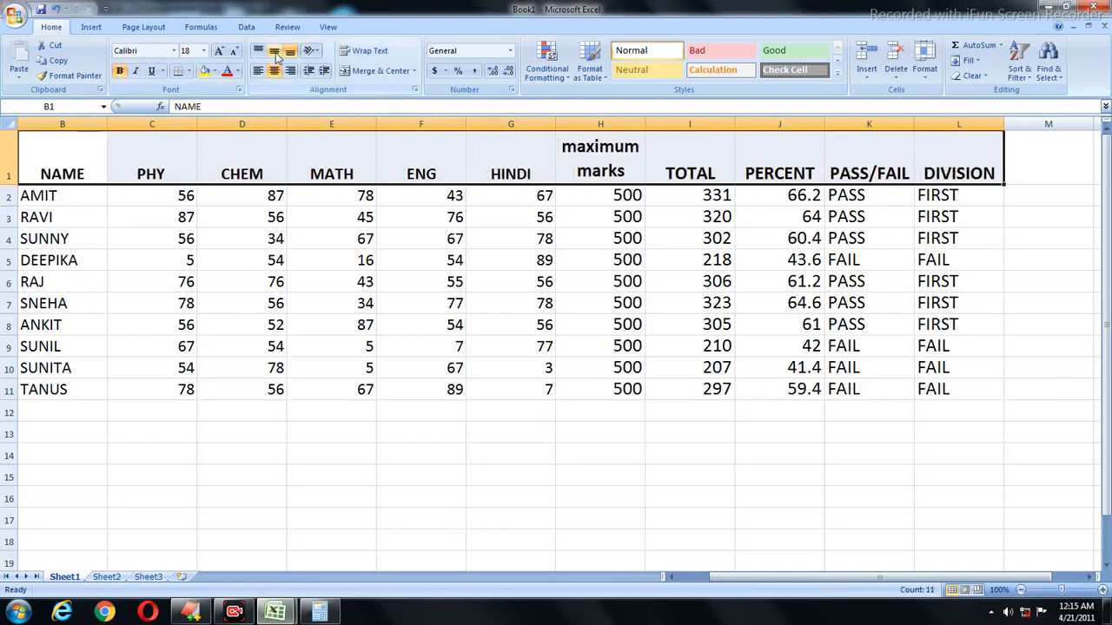
left_click(274, 51)
left_click(231, 134)
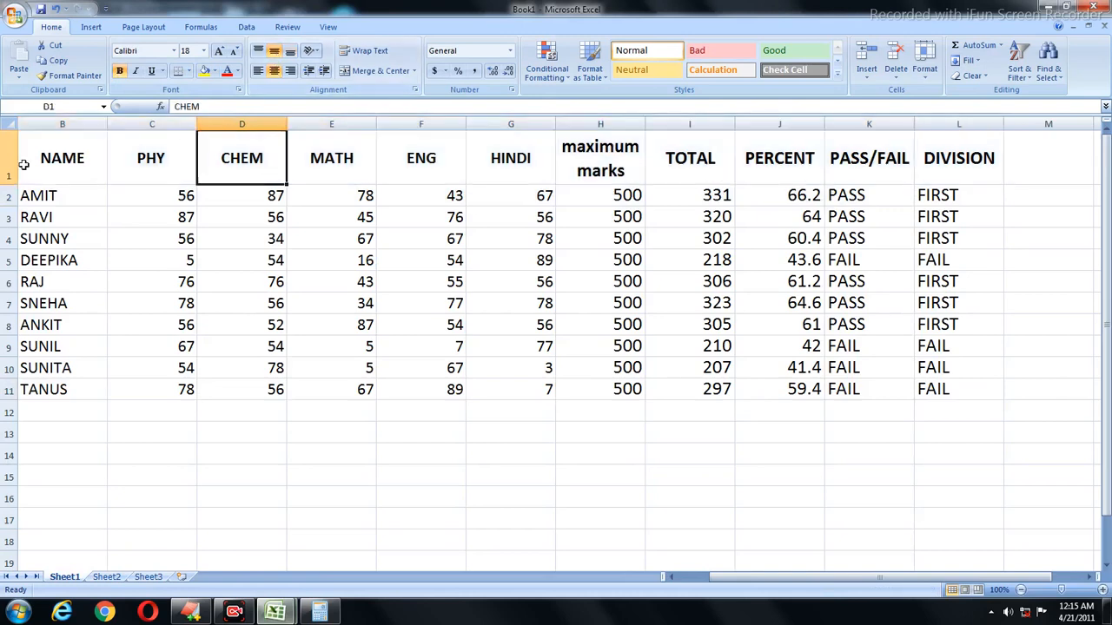
Center the contents of the marksheet range B1:L11 horizontally and narrow the NAME column slightly.
left_click(62, 124)
left_click_drag(93, 158, 932, 390)
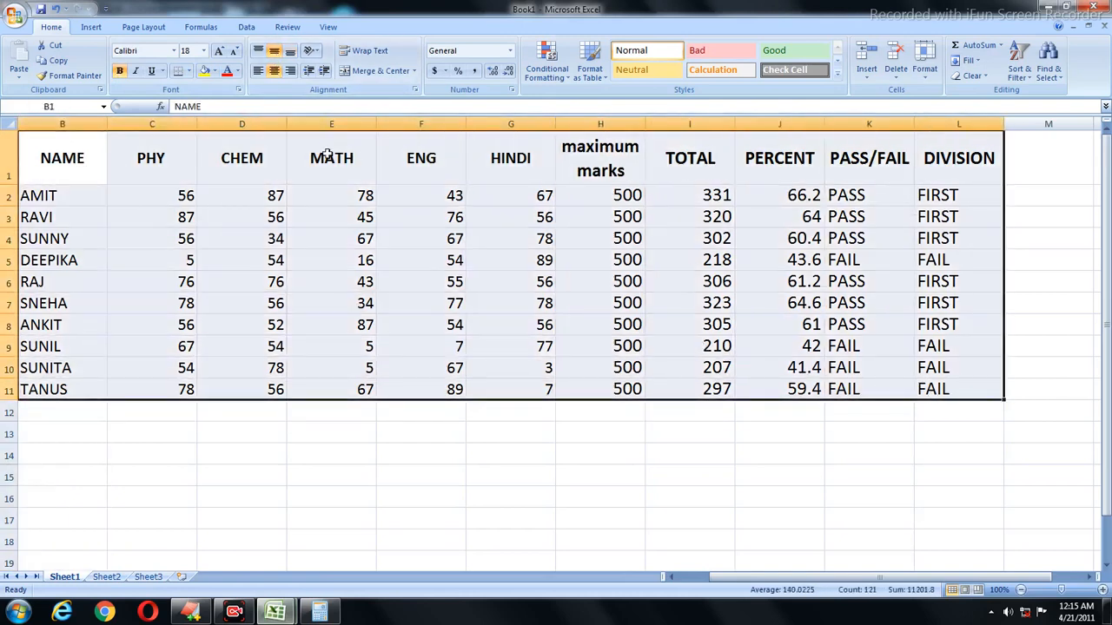
left_click(274, 71)
left_click(275, 72)
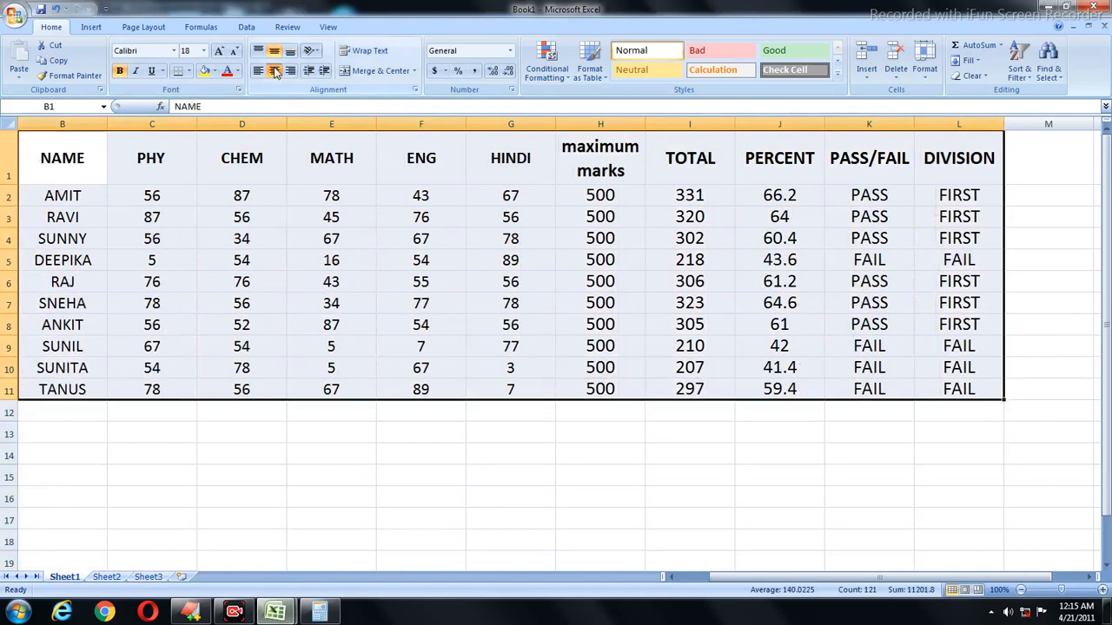
left_click_drag(107, 130, 97, 132)
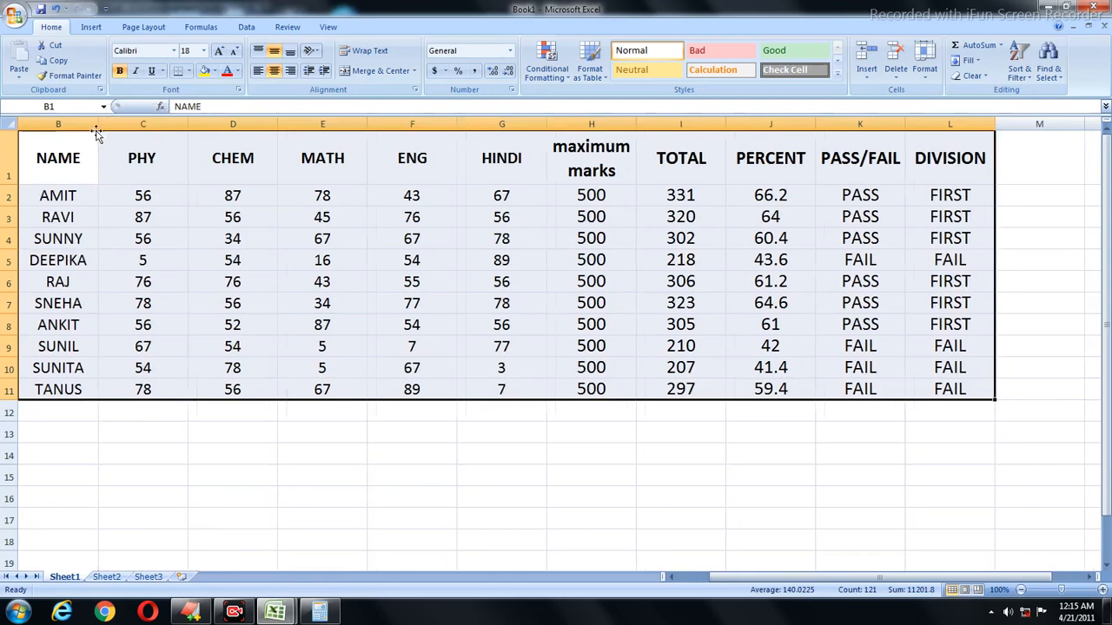
Fill the header row B1:L1 with a light blue theme color.
left_click(232, 238)
left_click_drag(54, 161, 962, 180)
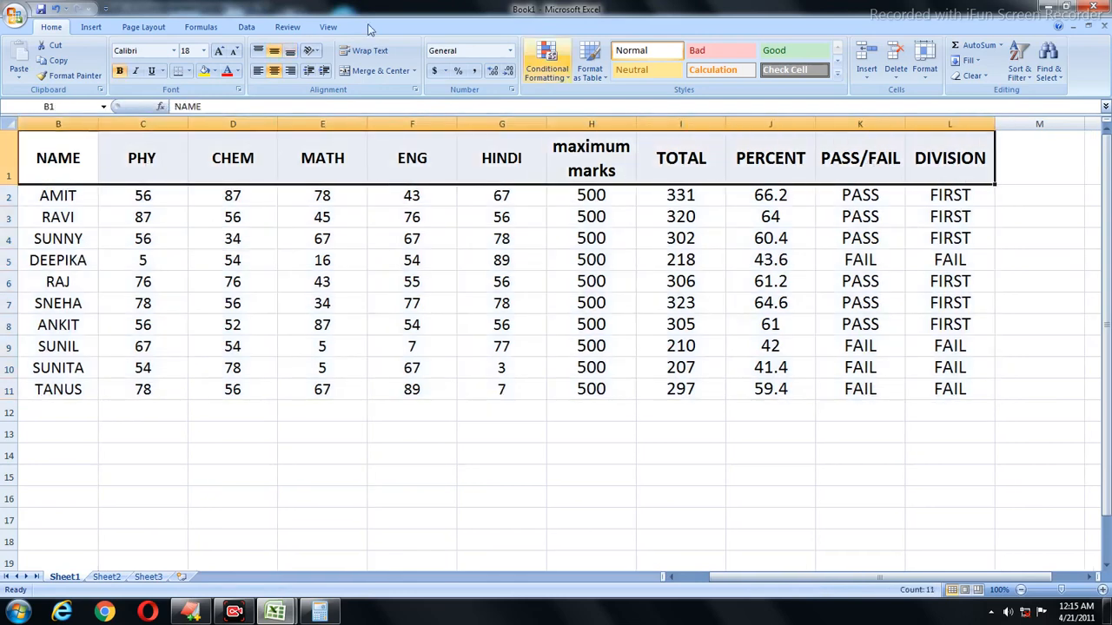
left_click(215, 72)
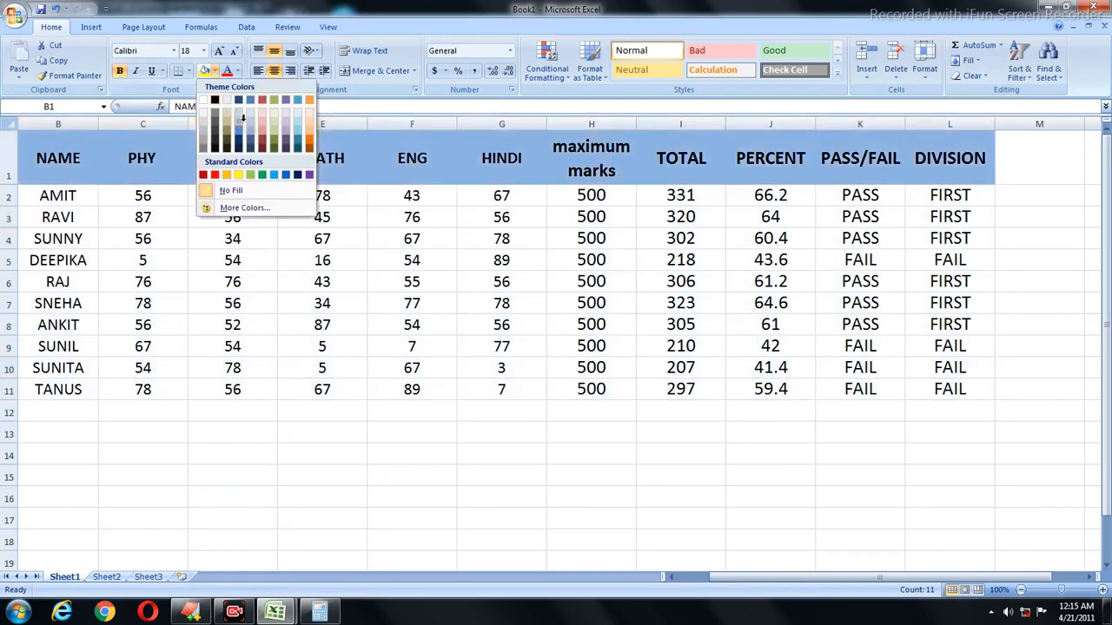
left_click(241, 119)
left_click(323, 319)
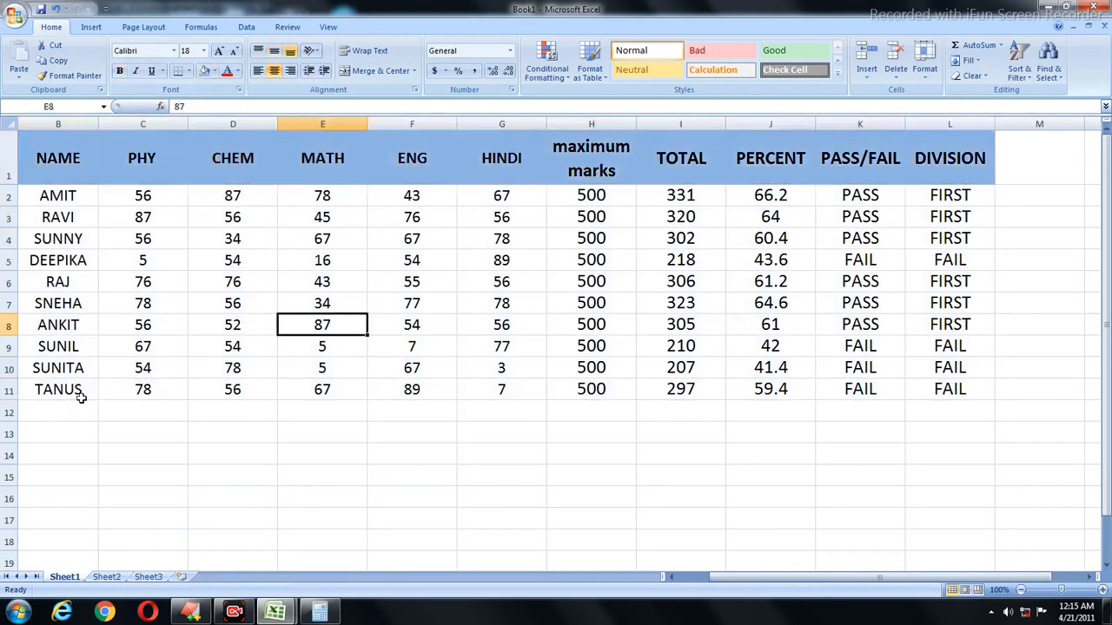
View the bordered layout on Sheet2 of the marksheet2 workbook for reference and return to Book1.
left_click(275, 612)
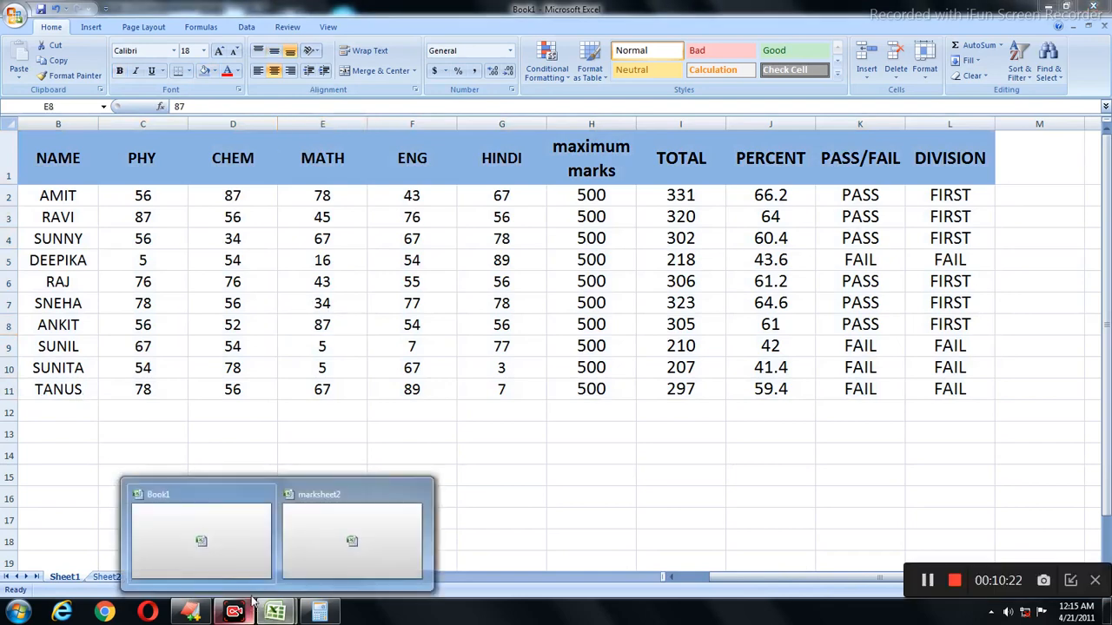
left_click(328, 550)
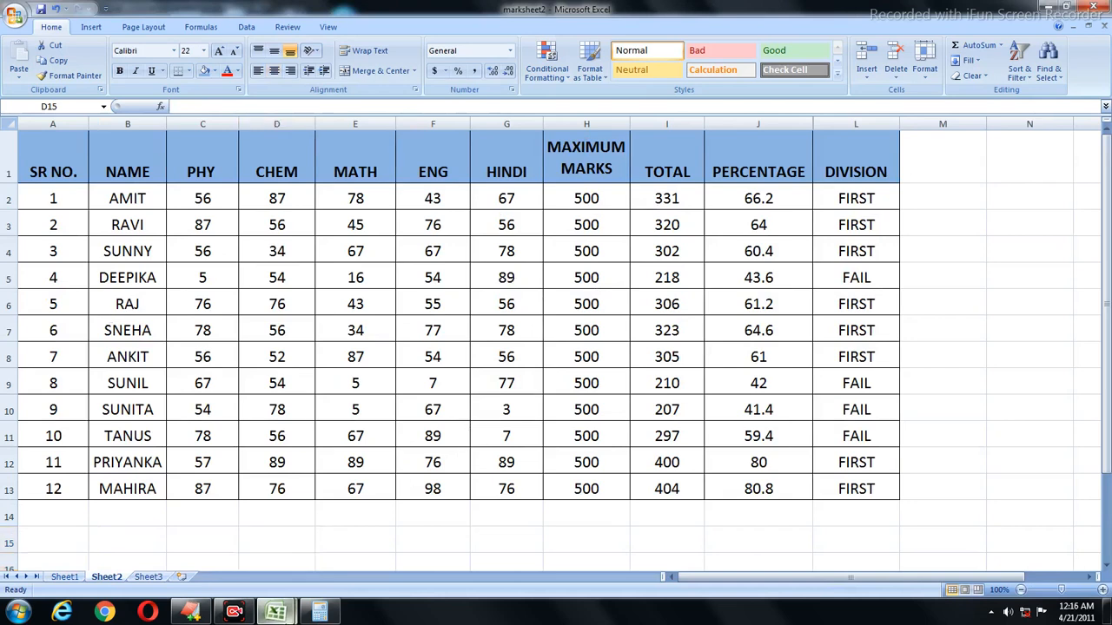
mouse_move(278, 612)
left_click(235, 504)
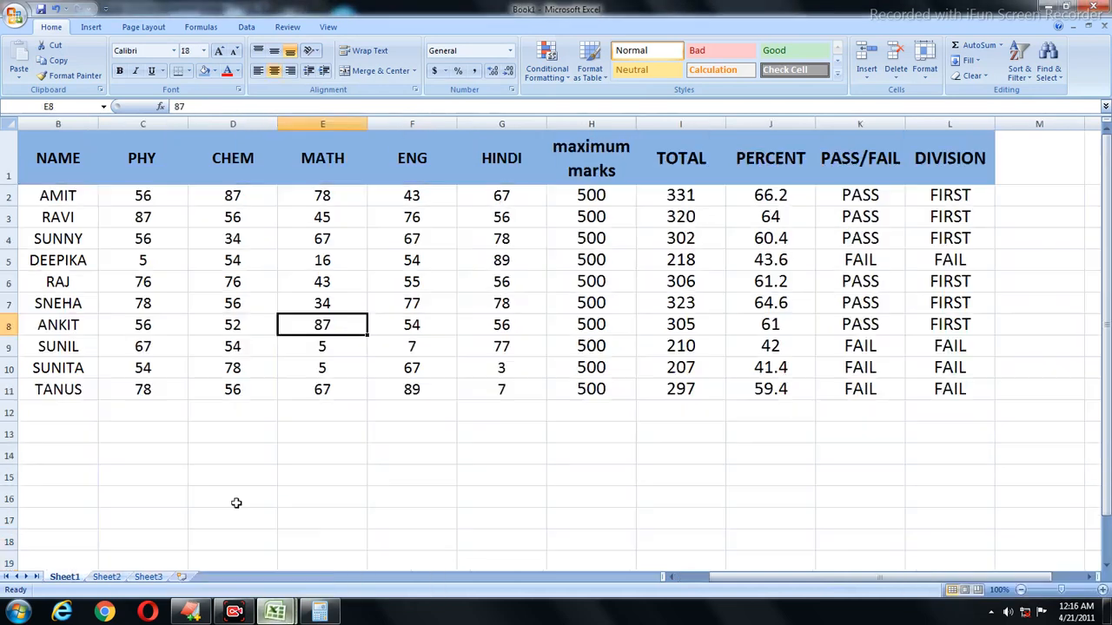
Apply All Borders to the marksheet range B1:L11.
left_click_drag(19, 148, 939, 391)
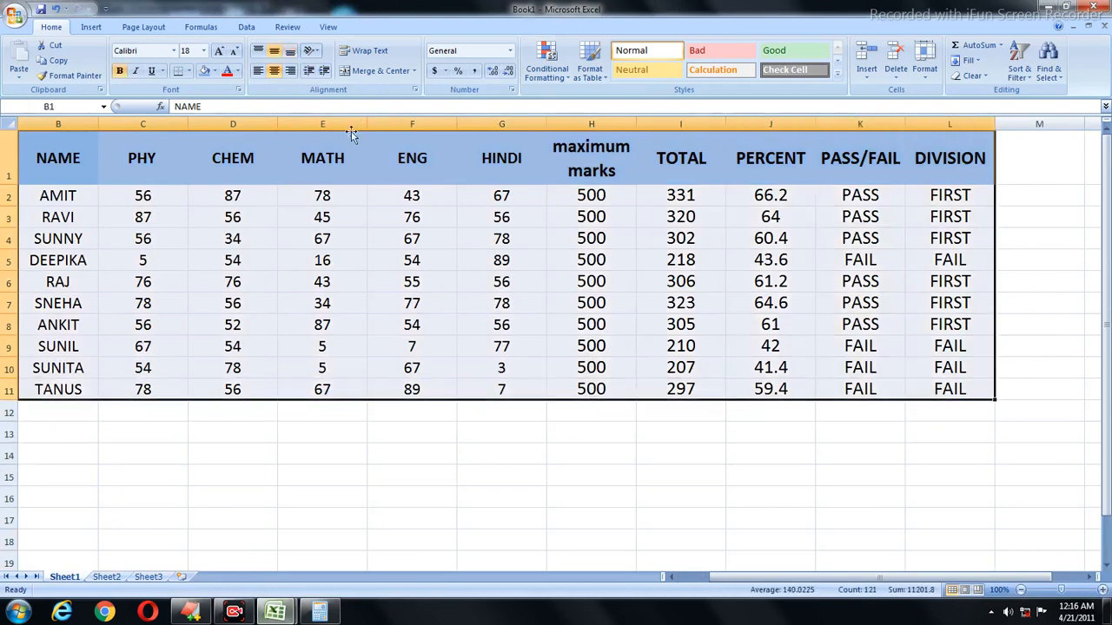
left_click(190, 71)
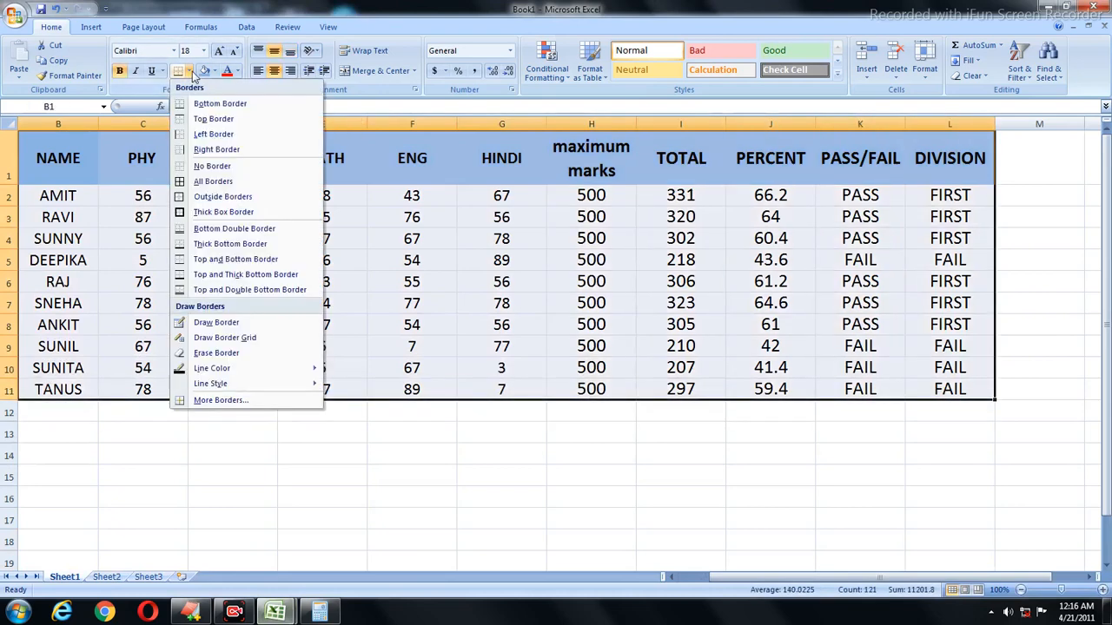
left_click(217, 181)
left_click(304, 282)
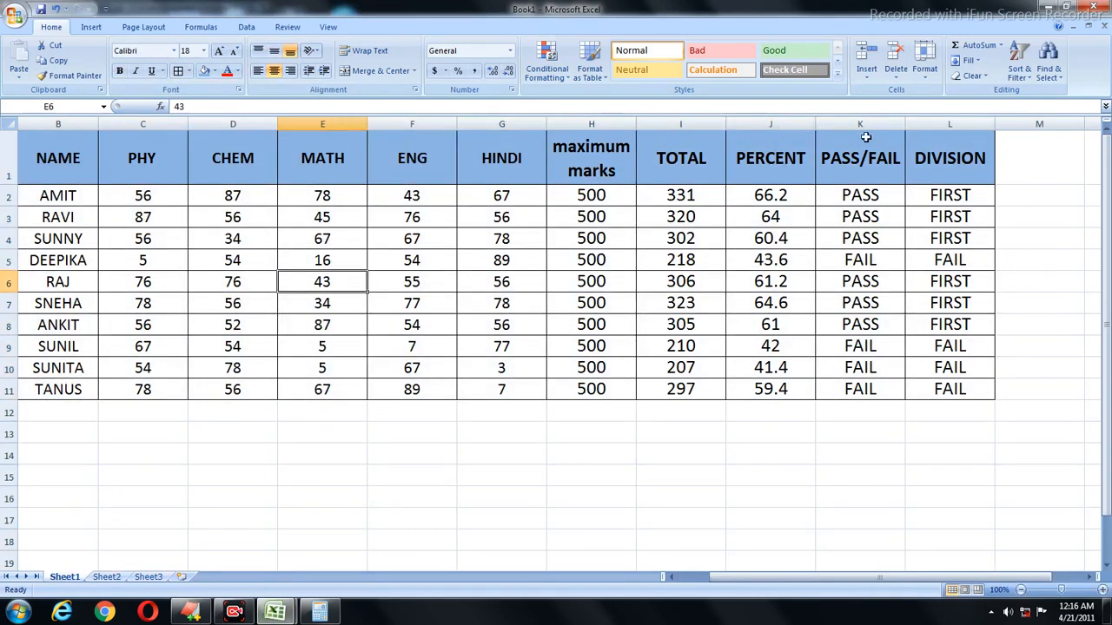
Hide the PASS/FAIL column K in Book1.
left_click_drag(866, 137, 840, 391)
left_click(781, 455)
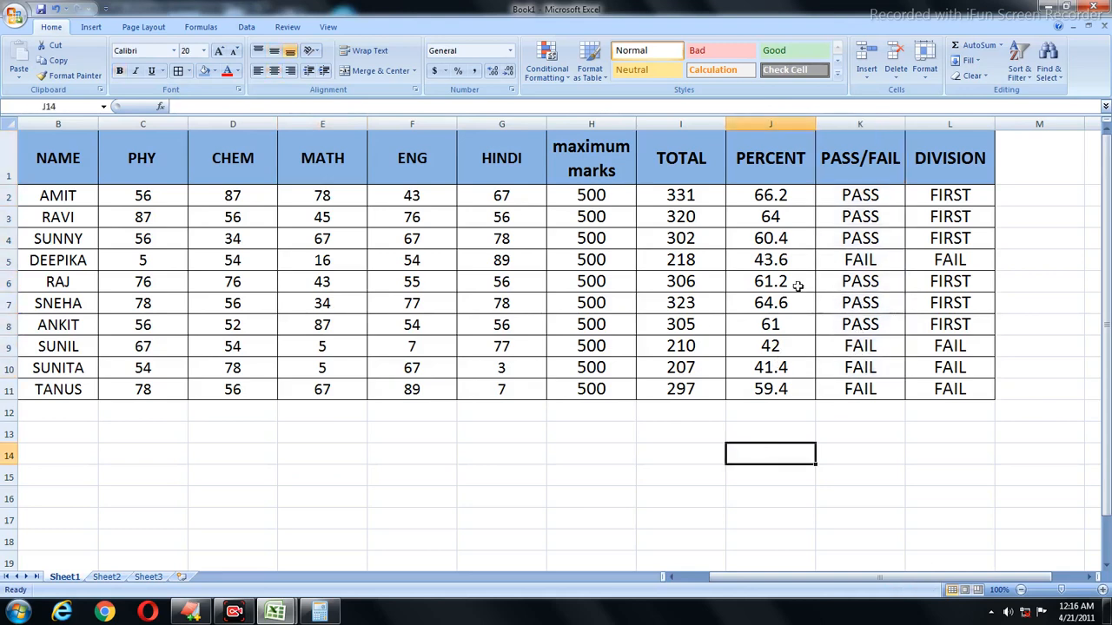
right_click(859, 126)
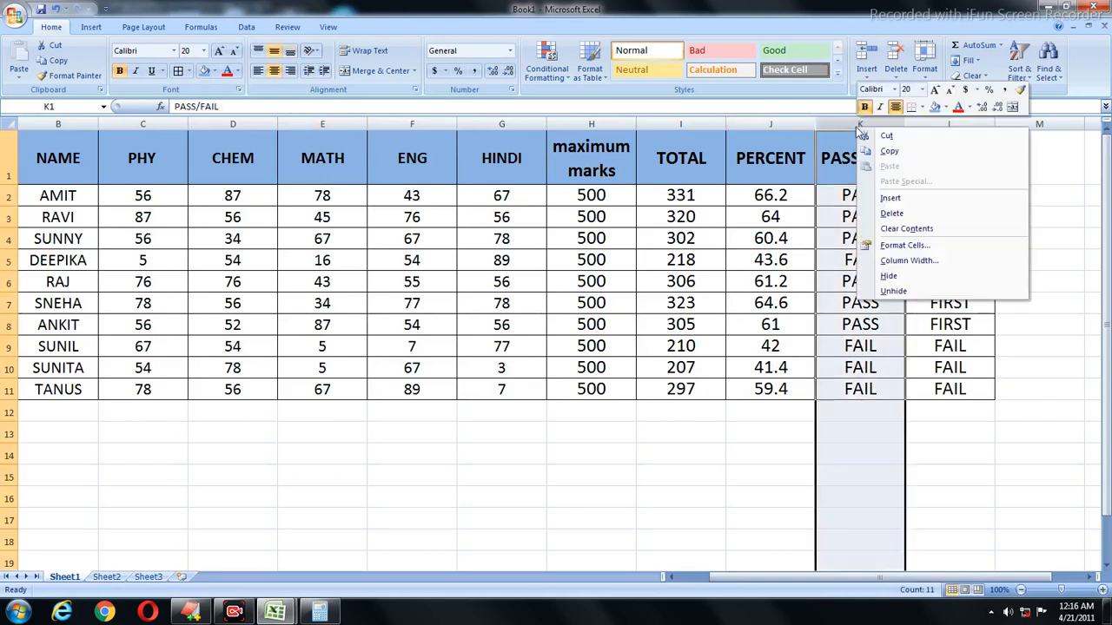
left_click(888, 275)
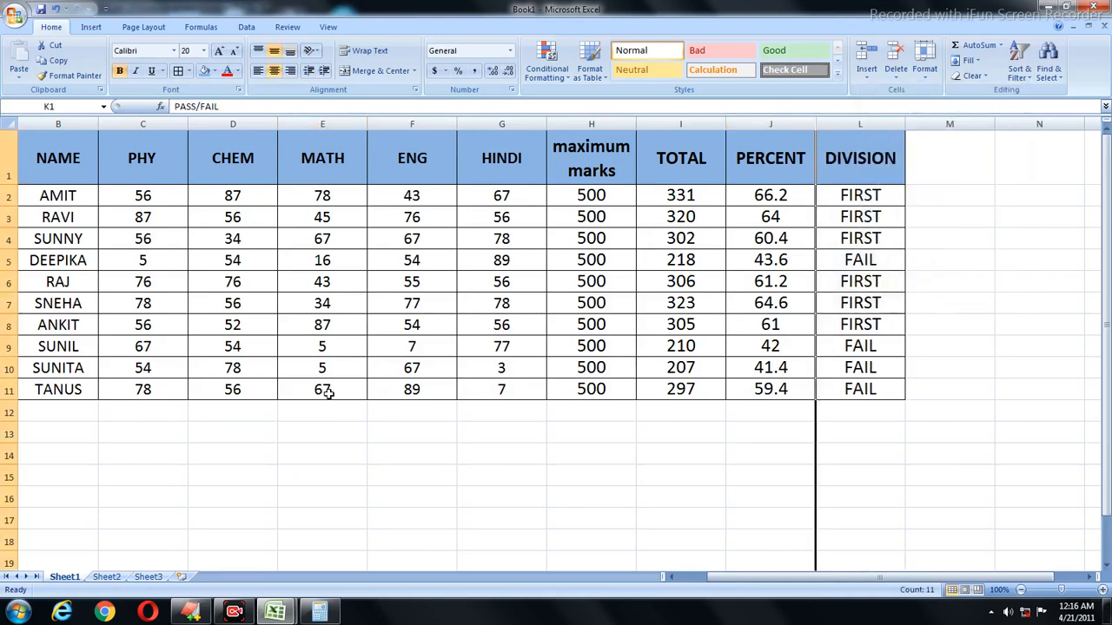
left_click(327, 391)
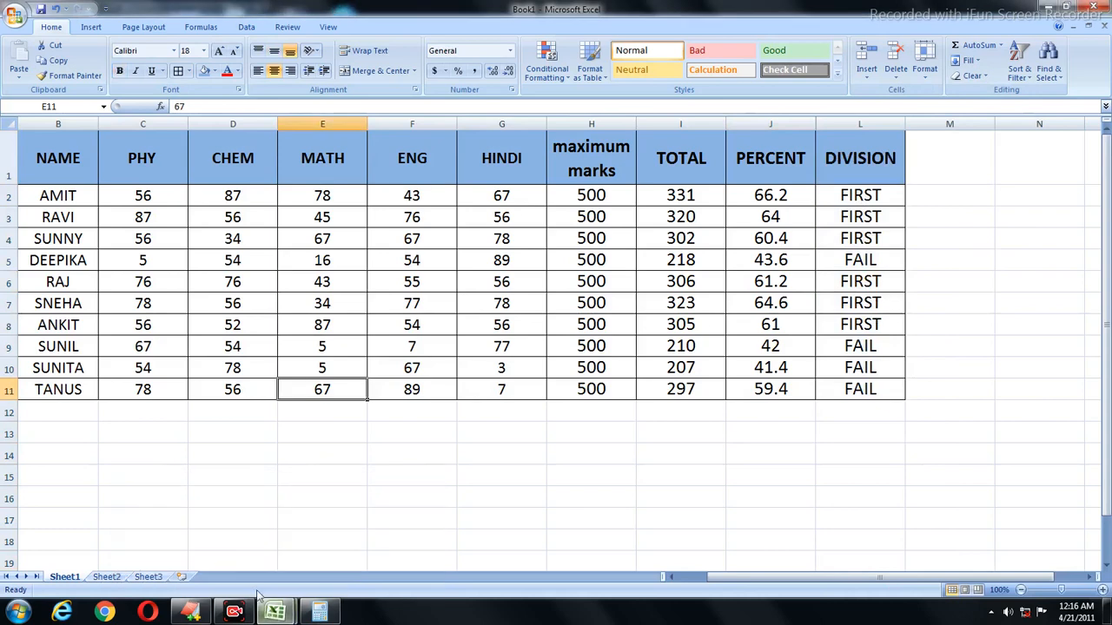
Switch to the marksheet2 workbook and unhide the PASS/FAIL column between PERCENTAGE and DIVISION.
left_click(298, 526)
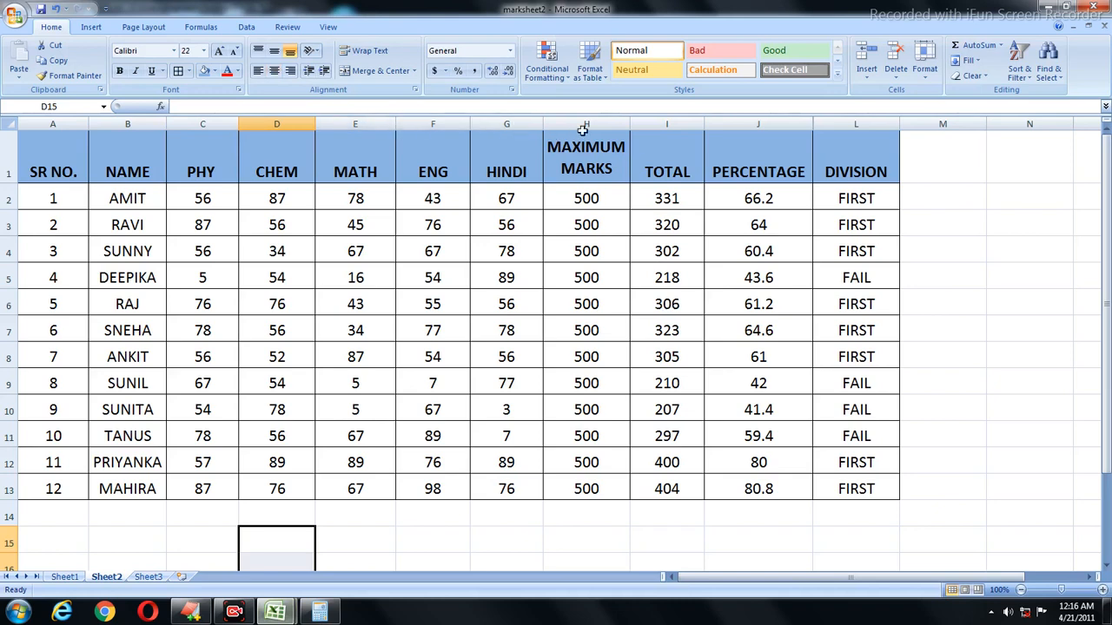
left_click_drag(770, 116, 855, 190)
right_click(796, 127)
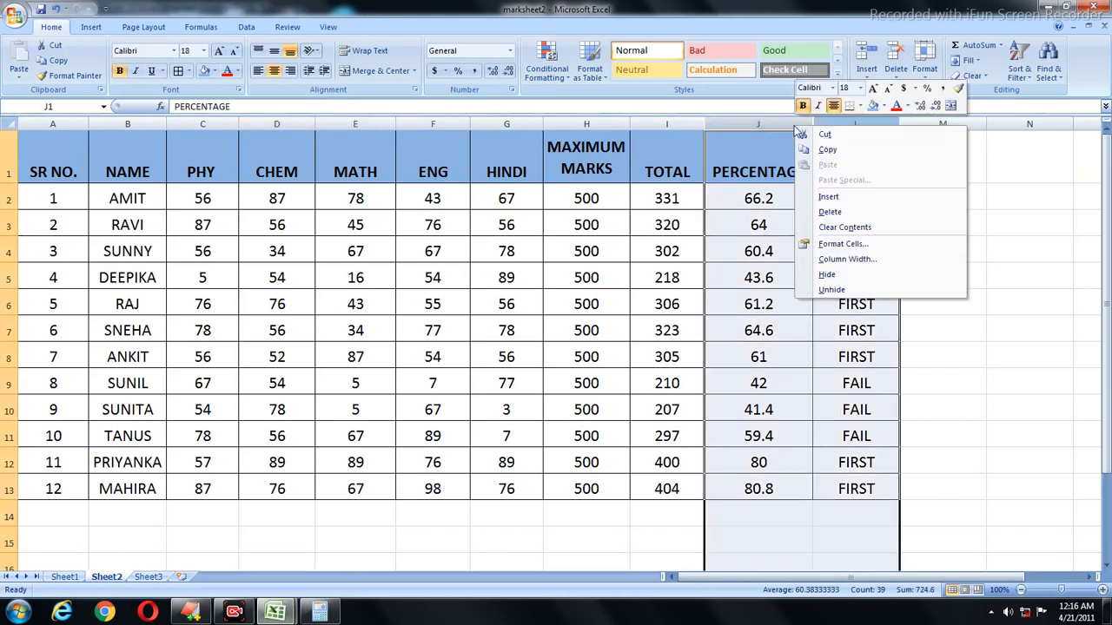
left_click(839, 291)
left_click(841, 295)
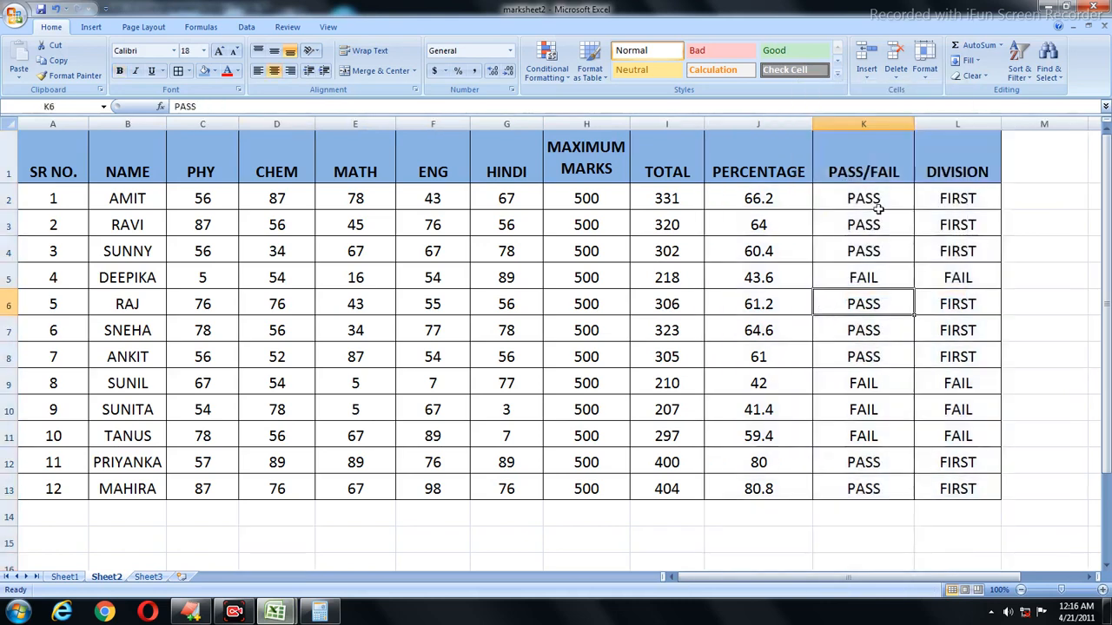
left_click(871, 461)
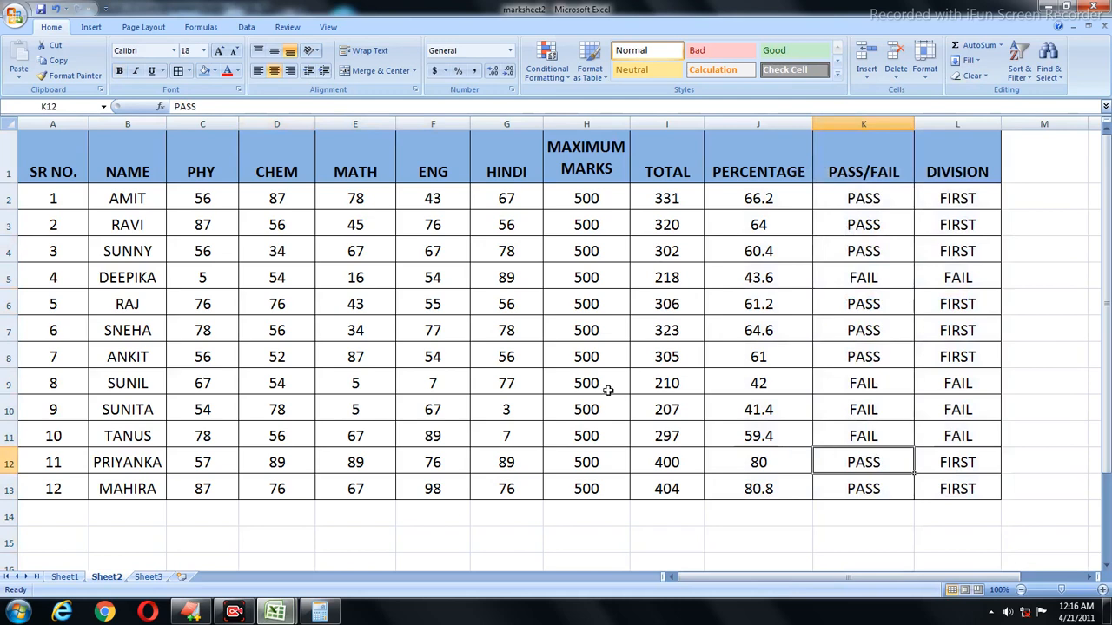
Hide the PASS/FAIL column K in marksheet2 again and return to Book1.
left_click(865, 124)
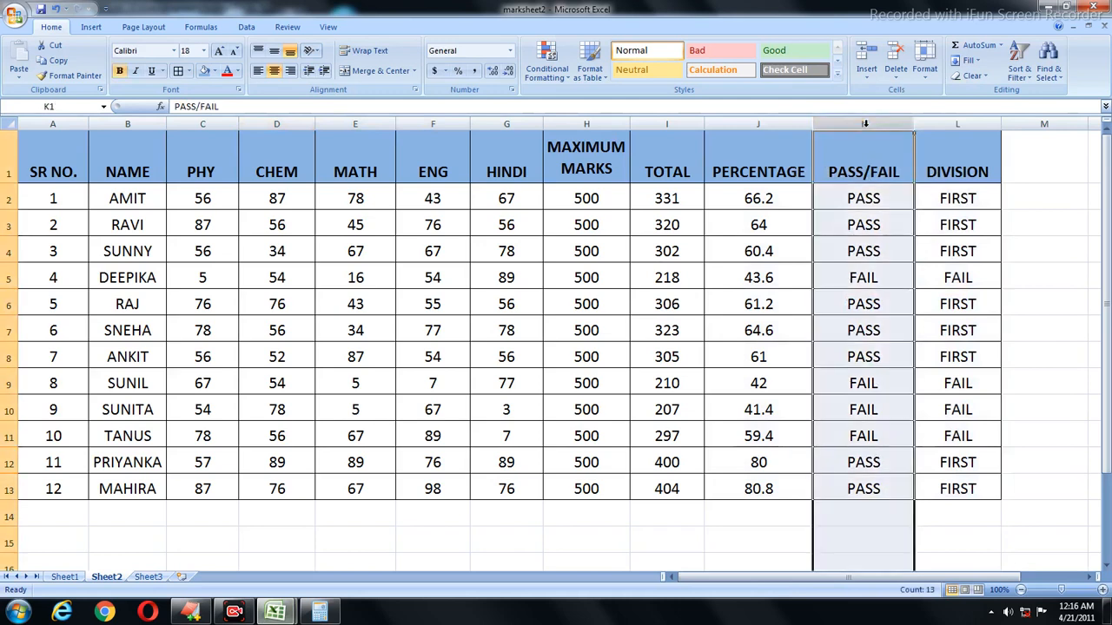
right_click(865, 124)
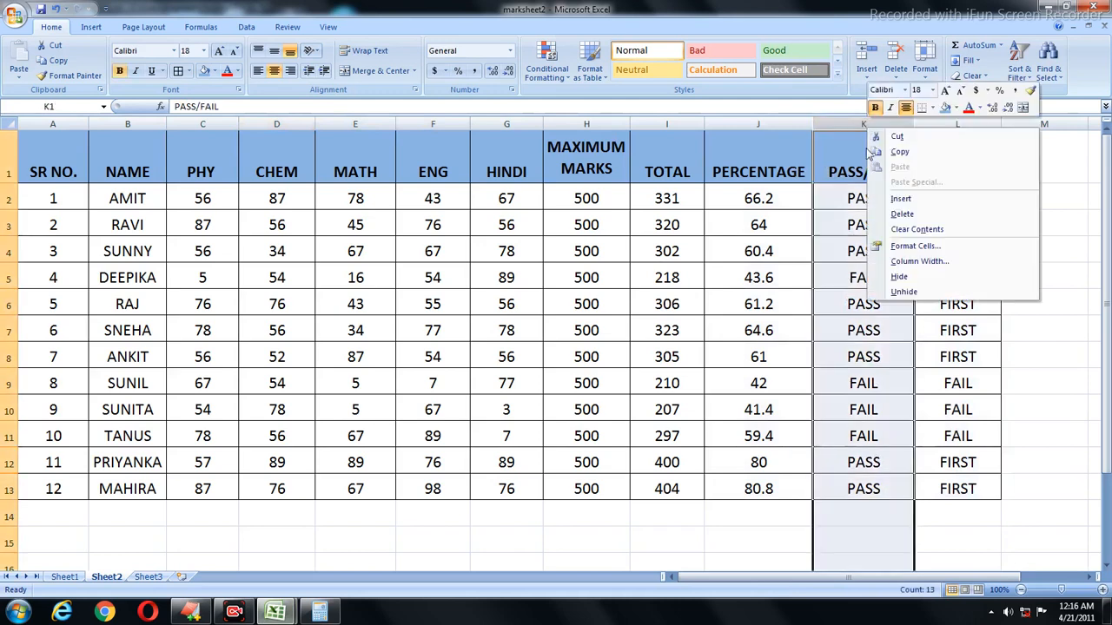
left_click(899, 277)
left_click(898, 277)
left_click(670, 300)
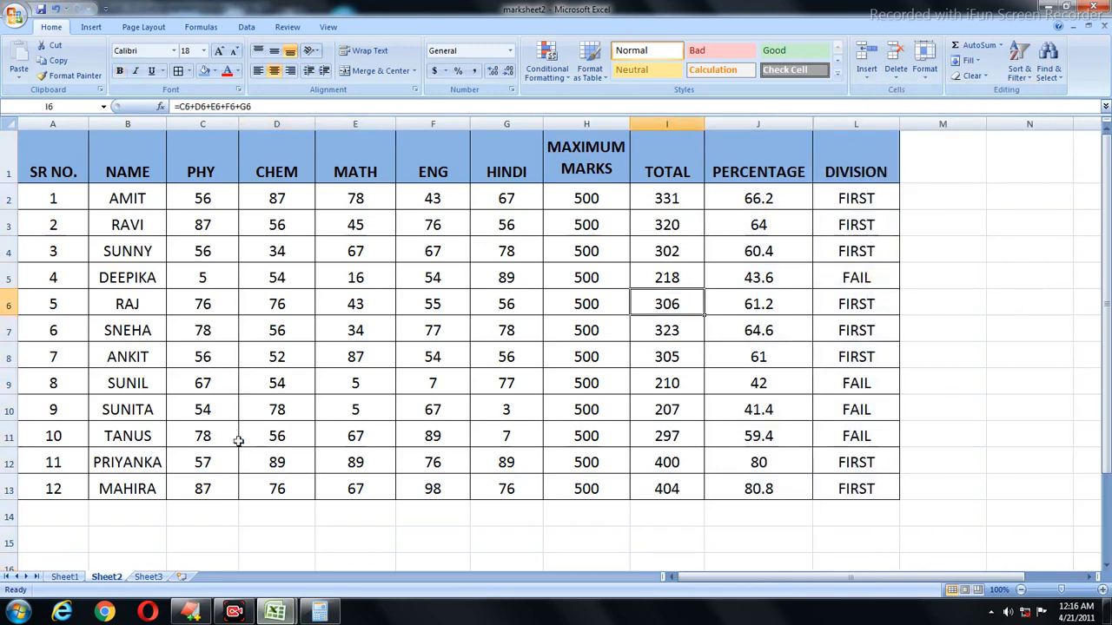
left_click(274, 612)
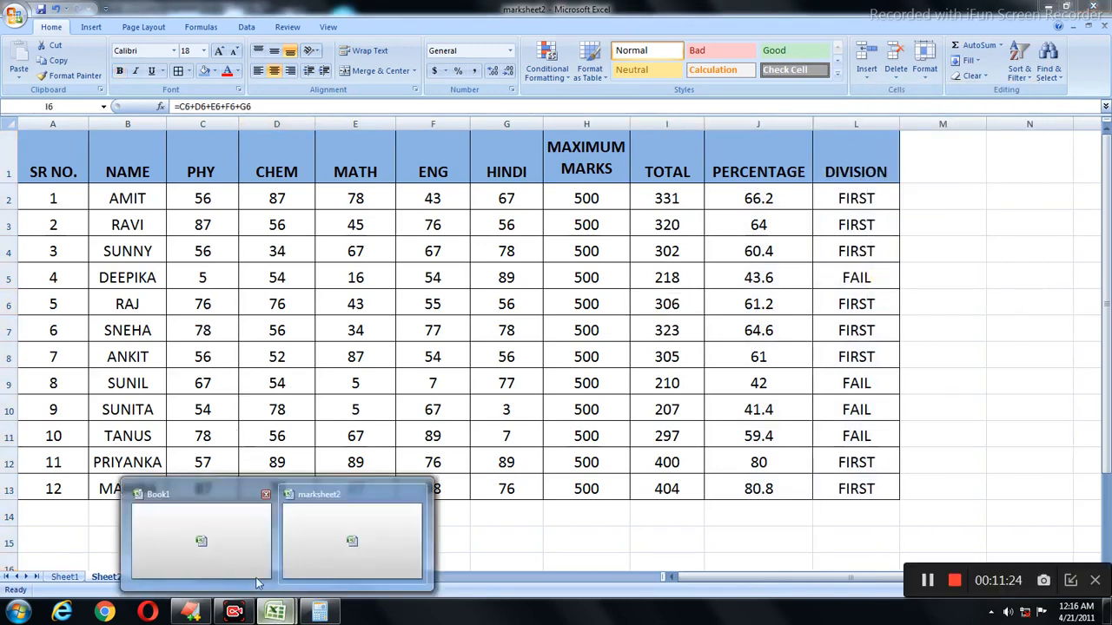
left_click(252, 538)
left_click(319, 470)
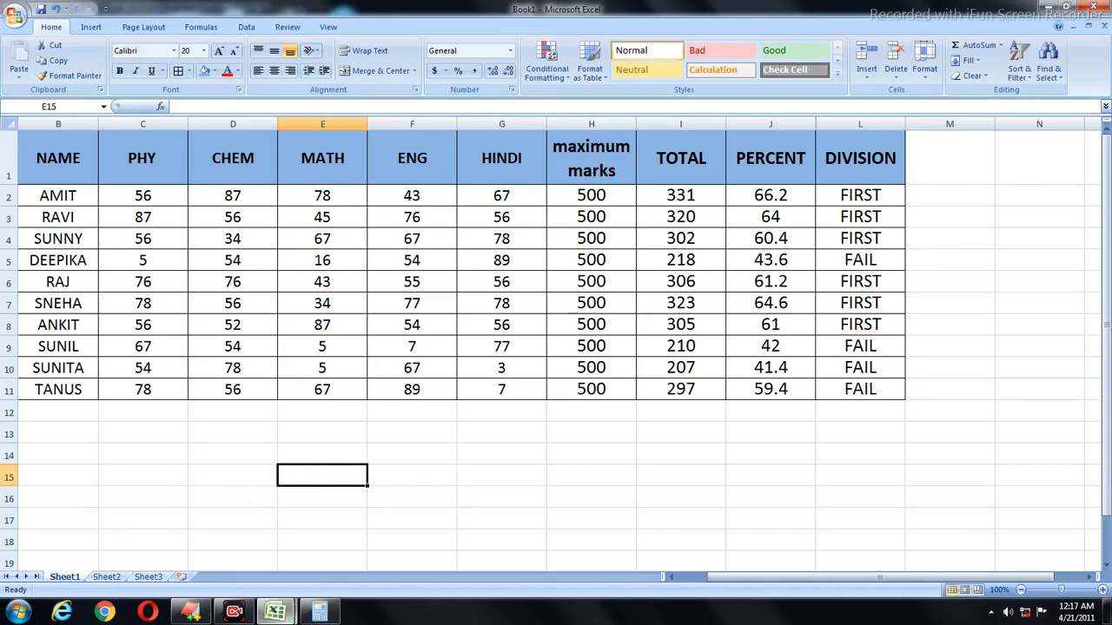
Examine the first student's Science mark, Result and Percent formulas and the Grade column on Sheet1 of the marksheet2 workbook.
mouse_move(277, 612)
left_click(352, 541)
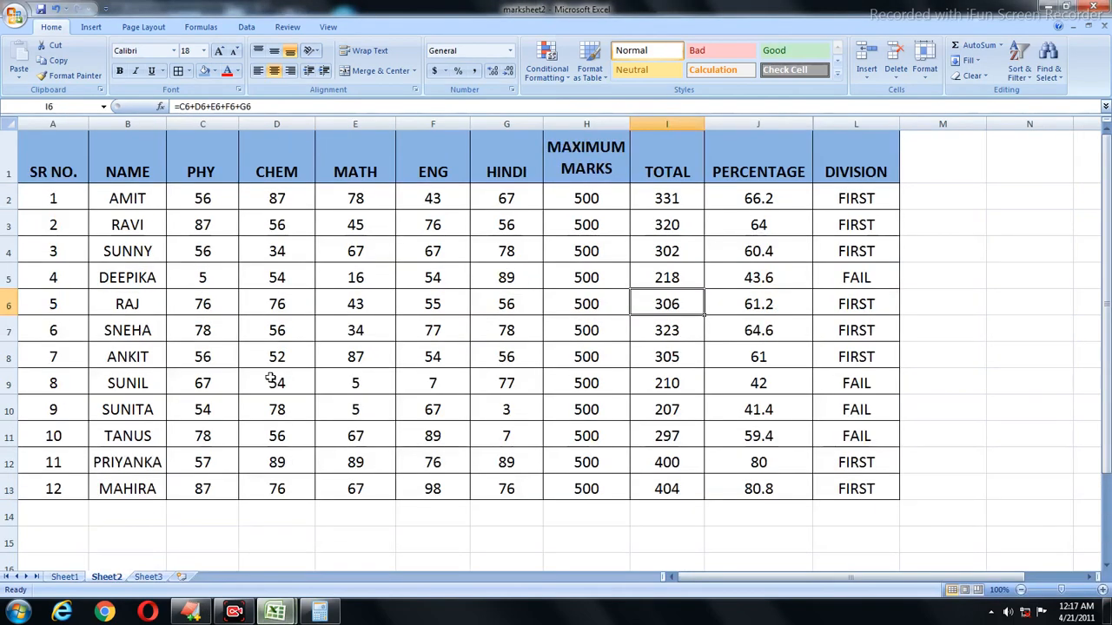
left_click(64, 579)
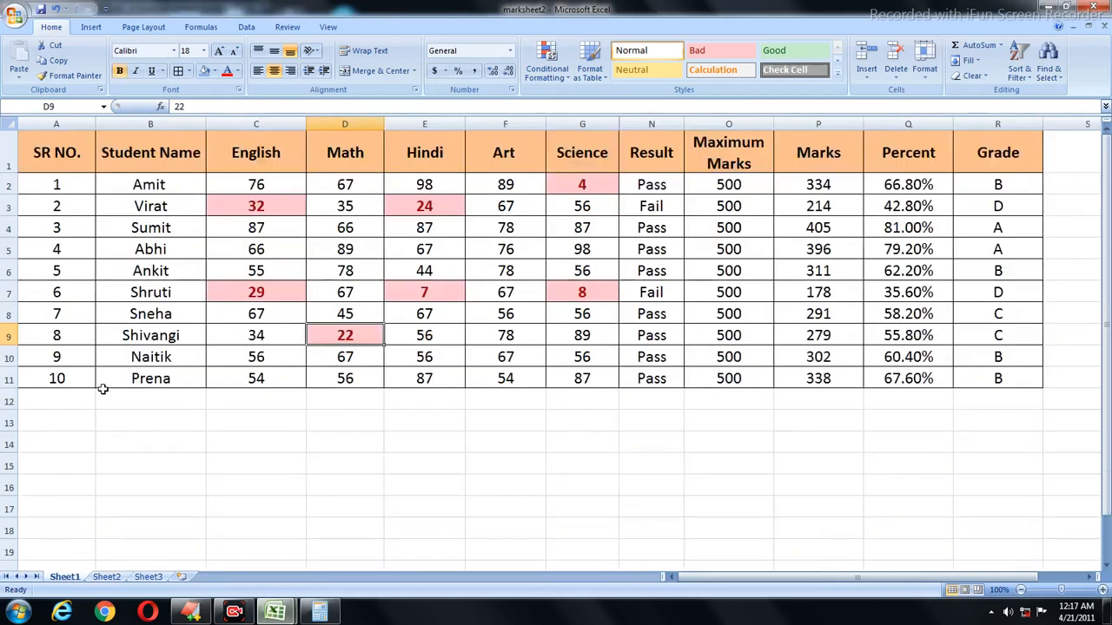
left_click(593, 179)
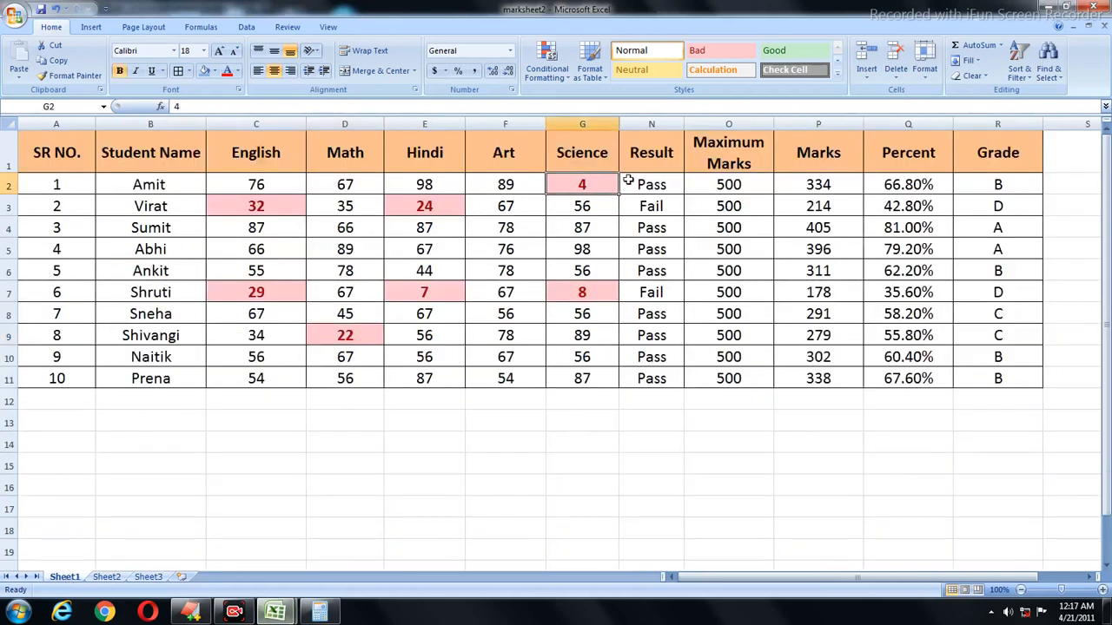
left_click(628, 184)
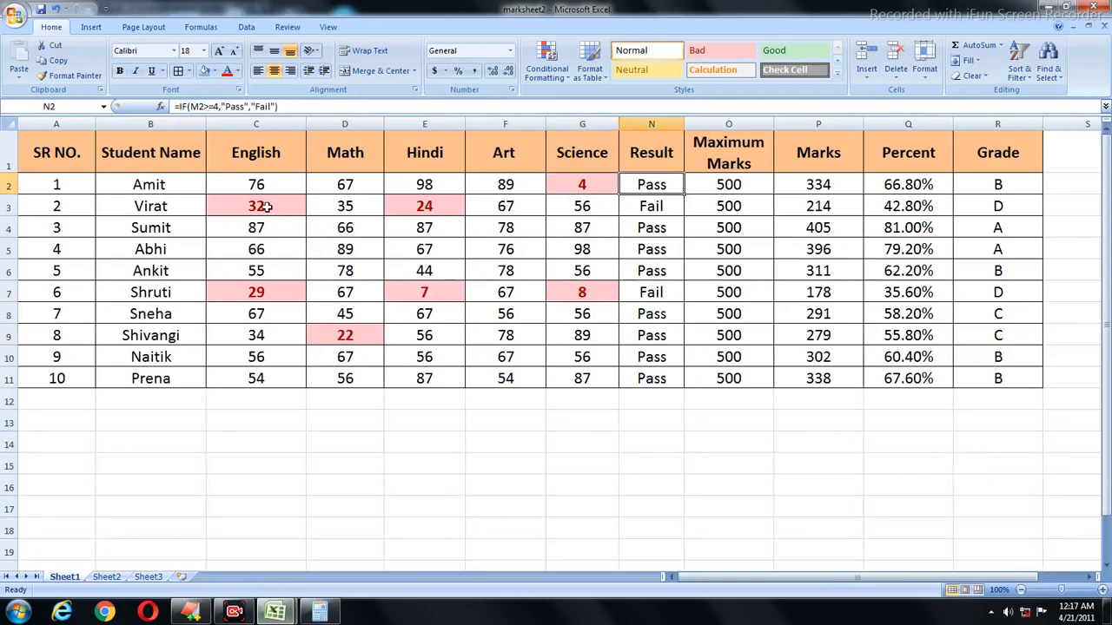
left_click(923, 189)
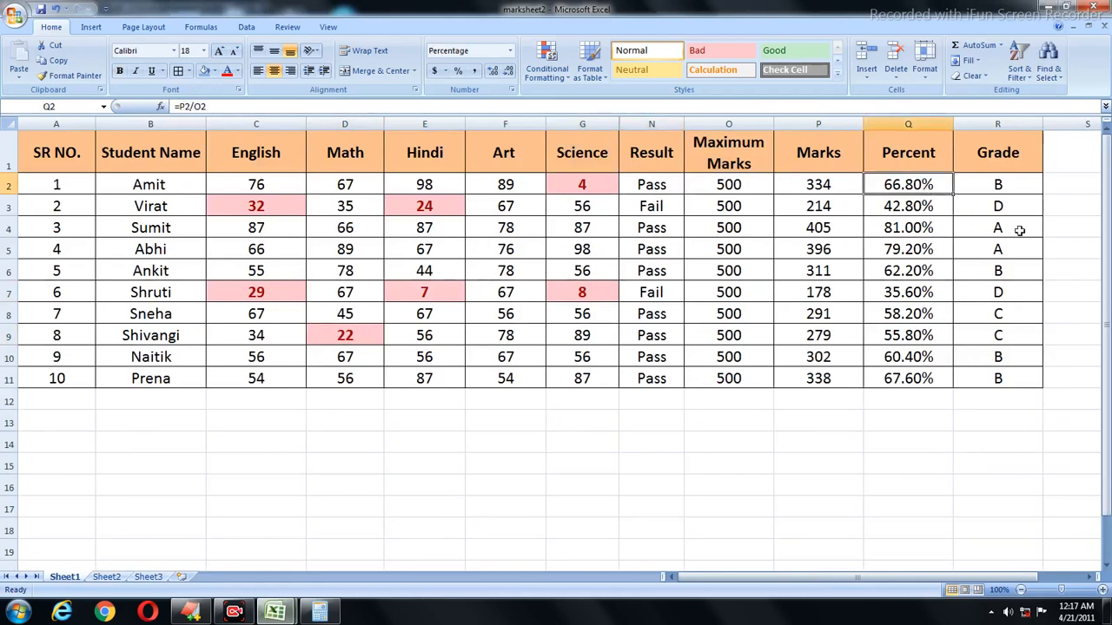
left_click_drag(1007, 206, 1011, 372)
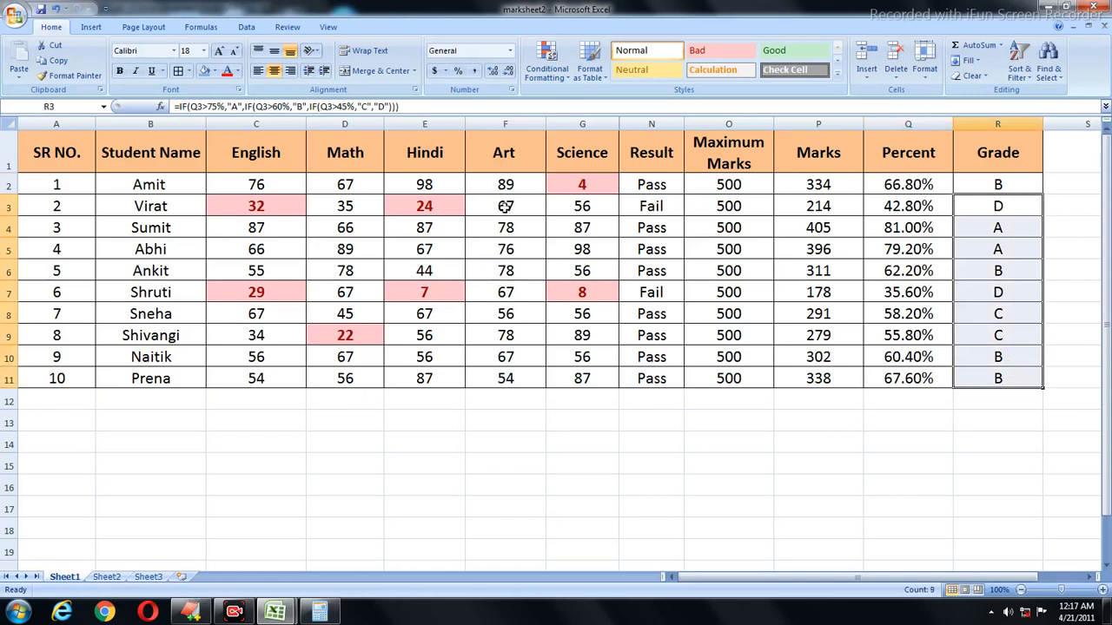
Check the highlighted low marks in English, Hindi and Science against the Result formula in N2, and return to Book1.
left_click(272, 203)
left_click(428, 225)
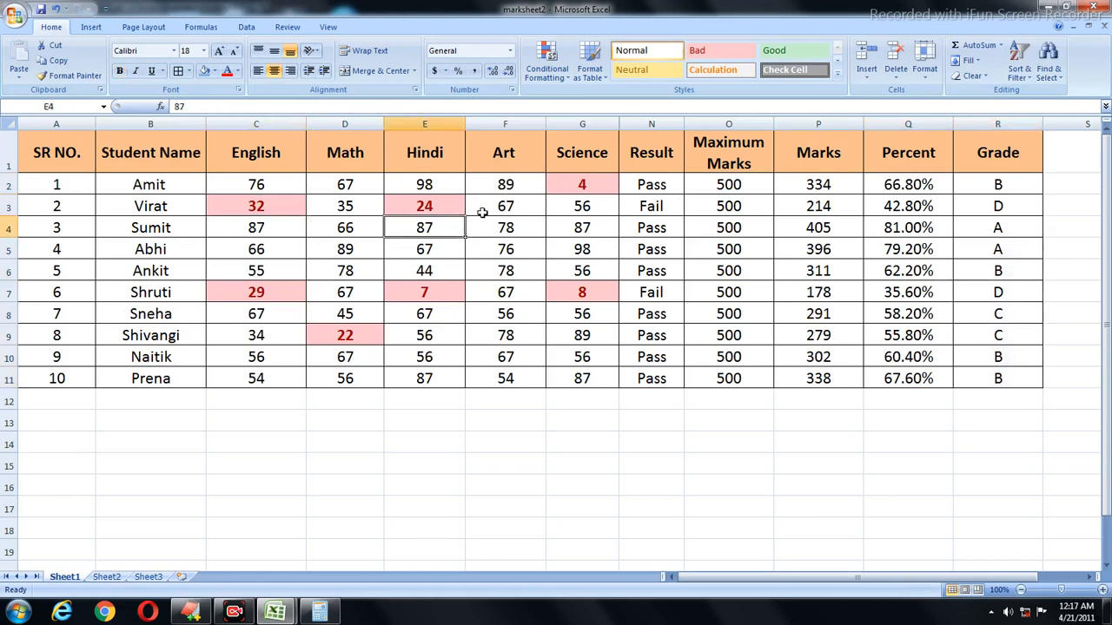
left_click(587, 186)
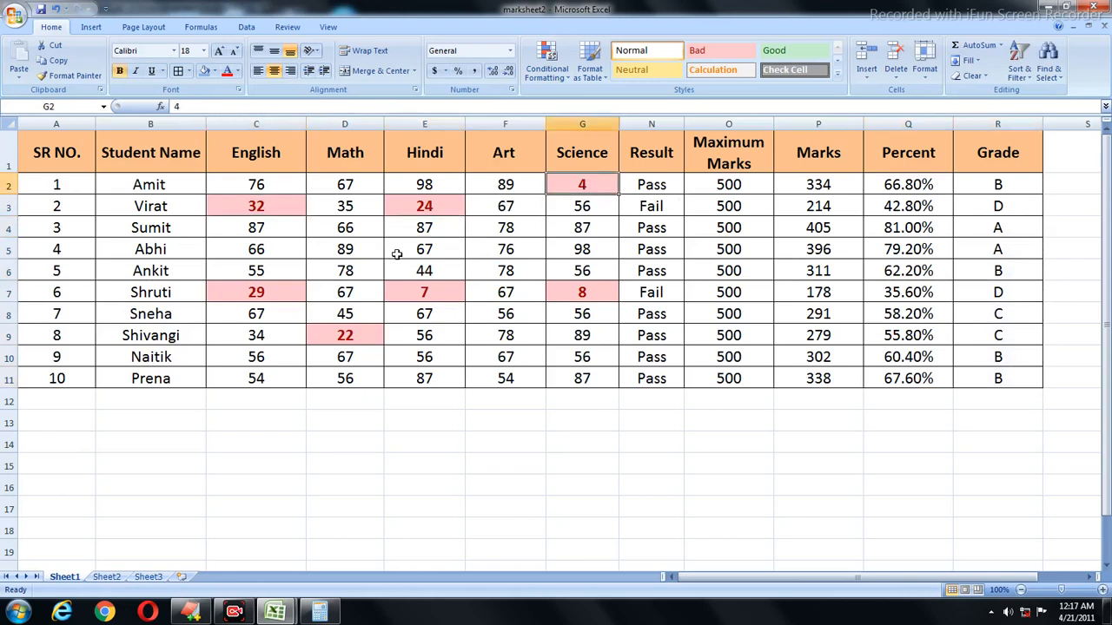
left_click(652, 186)
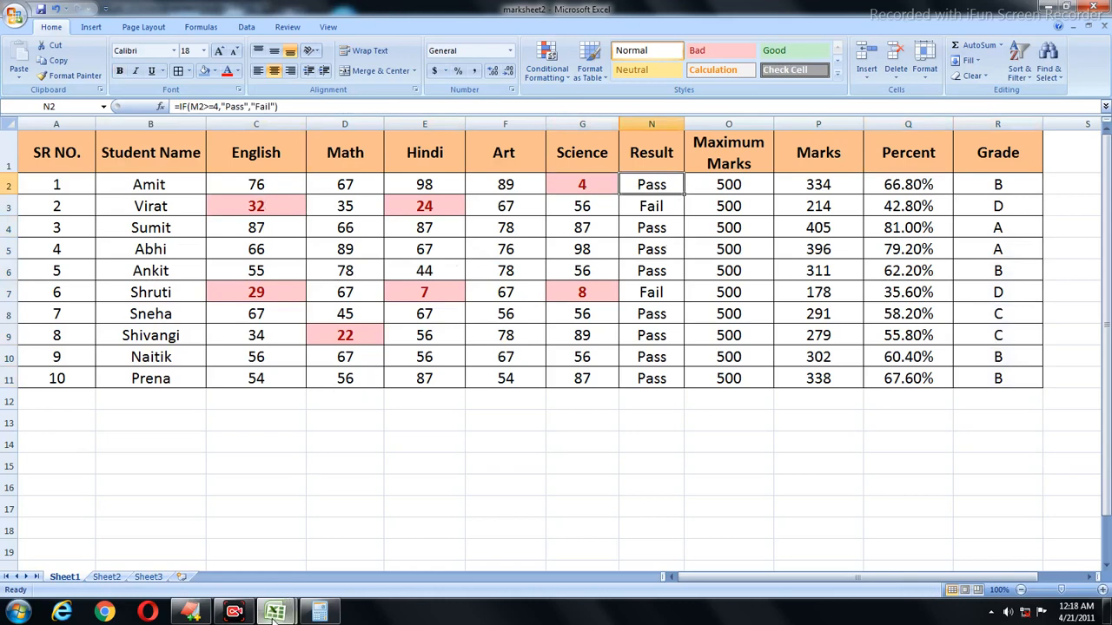
mouse_move(276, 614)
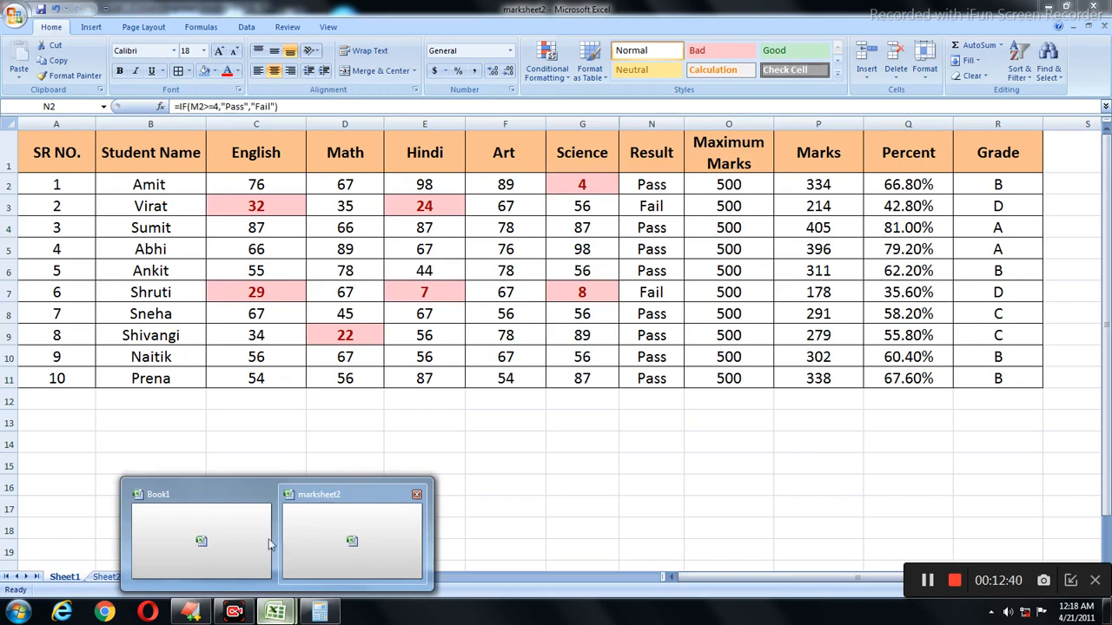
left_click(239, 536)
left_click(388, 461)
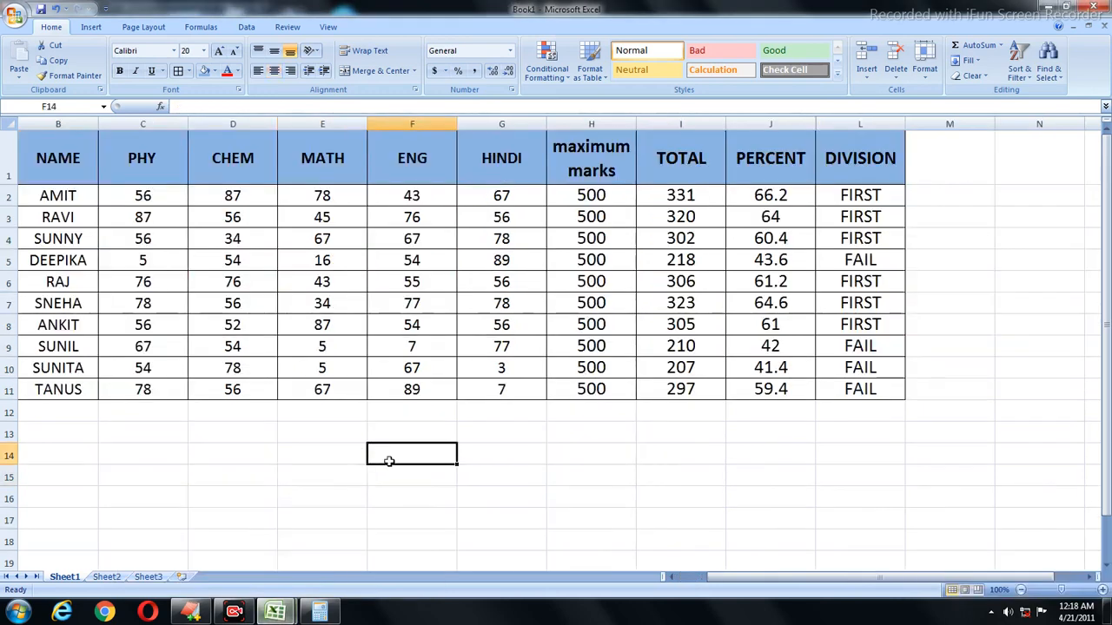